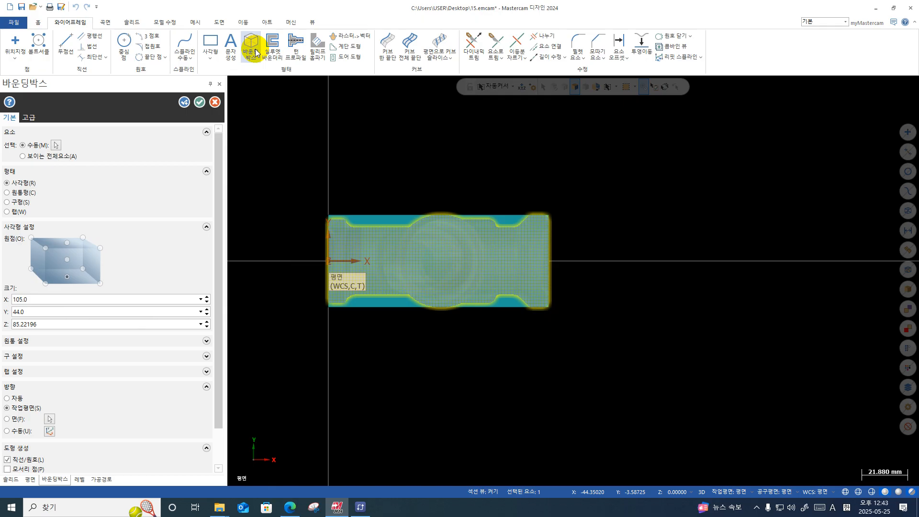
# - Create a rectangular wireframe bounding box measuring 105 × 44 × 85.22196 mm around the pipe fitting
pyautogui.click(199, 102)
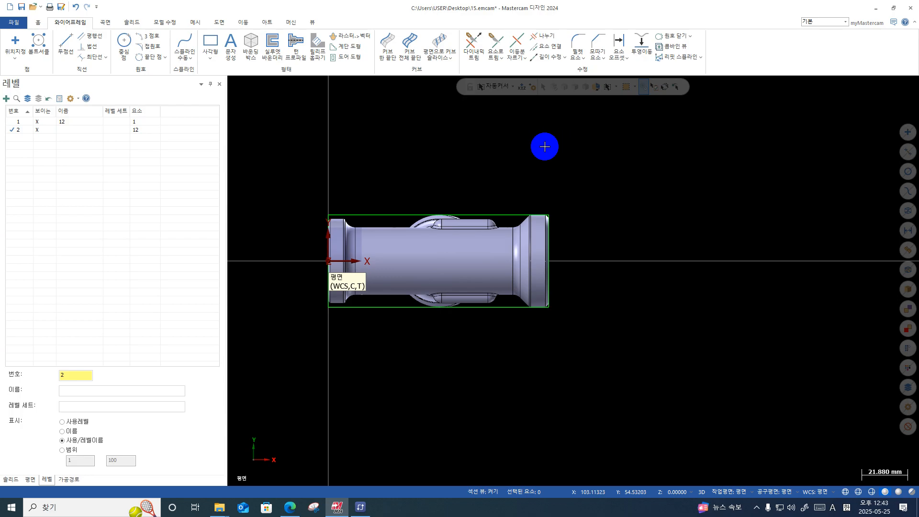
pyautogui.scroll(-1, 545, 146)
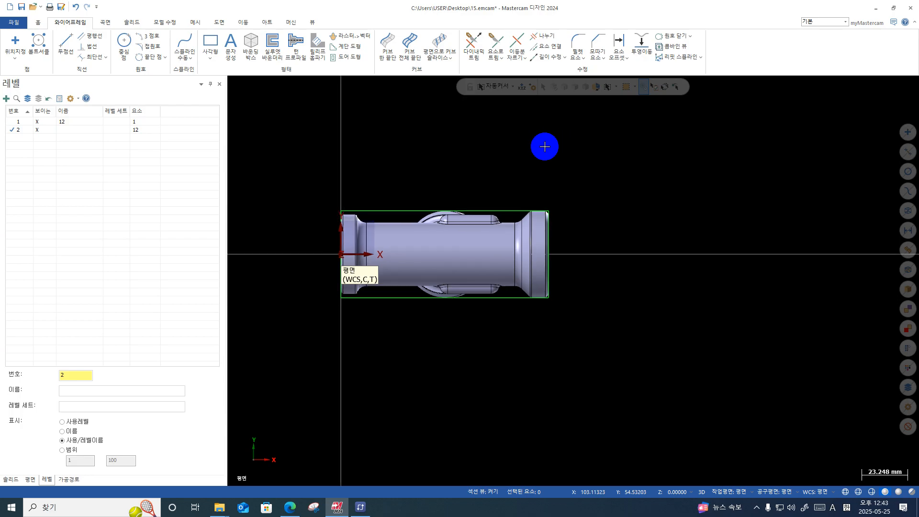
pyautogui.scroll(-1, 577, 131)
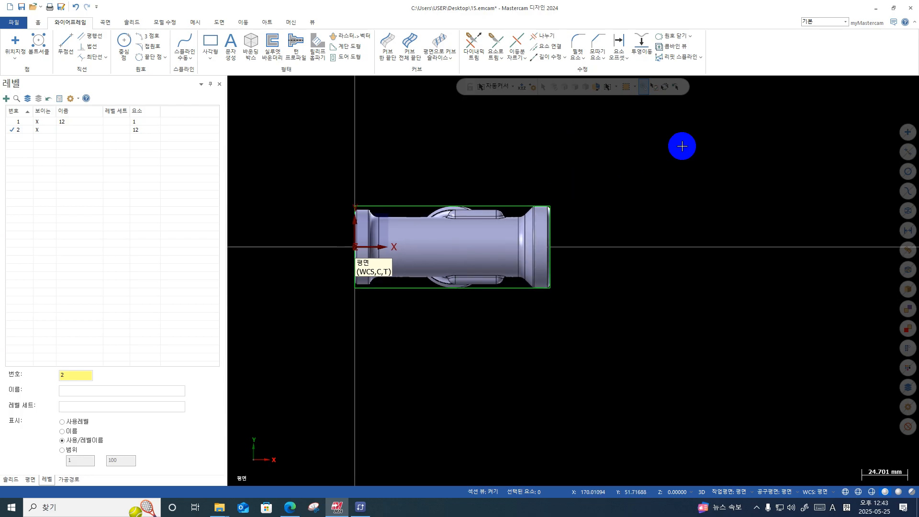
# - Dynamically move the fitting and its bounding box from the box corner at 105, 22, -63.222 to the WCS origin
pyautogui.moveTo(526, 202); pyautogui.dragTo(667, 130, button='middle')
pyautogui.rightClick(643, 102)
pyautogui.click(680, 165)
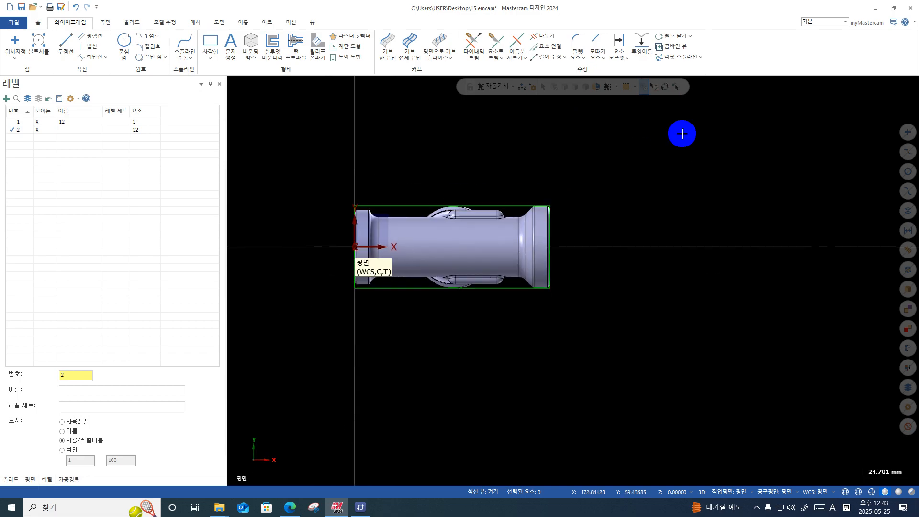
pyautogui.moveTo(683, 134); pyautogui.dragTo(260, 364)
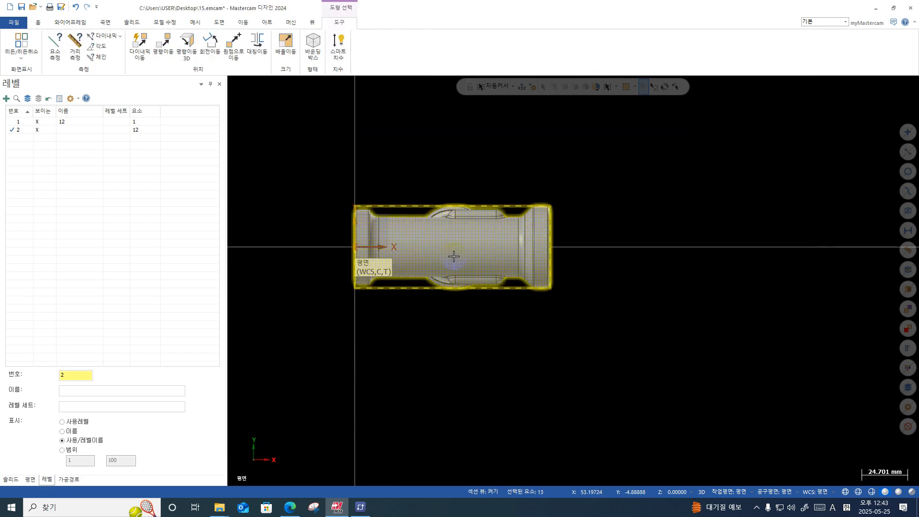
pyautogui.click(138, 44)
pyautogui.moveTo(577, 202); pyautogui.dragTo(573, 237, button='middle')
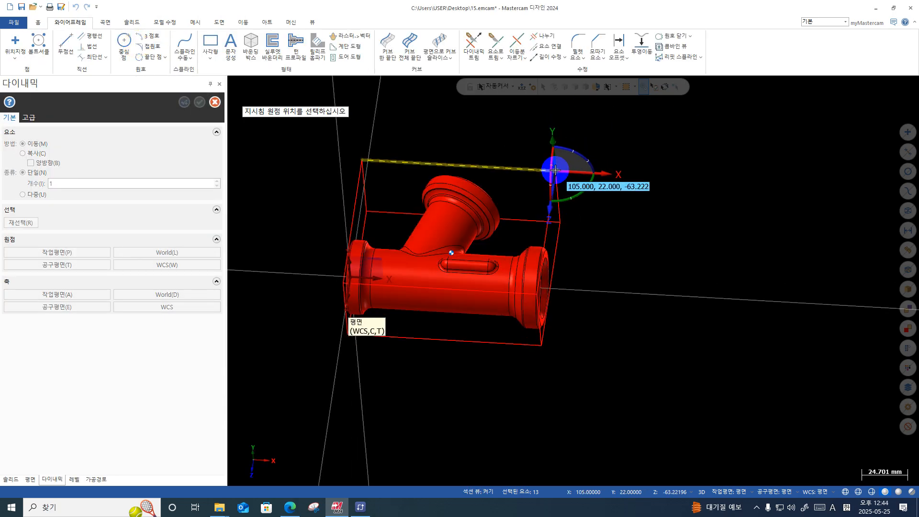
pyautogui.click(556, 171)
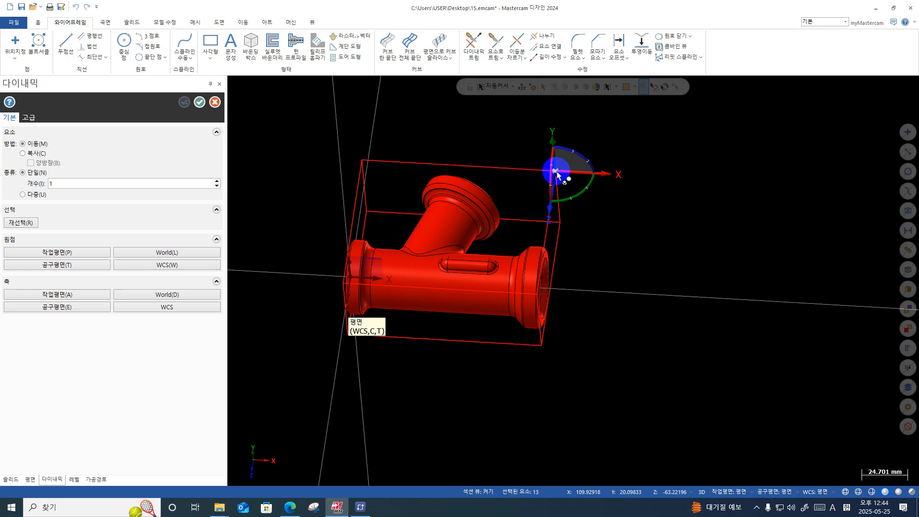
pyautogui.click(556, 171)
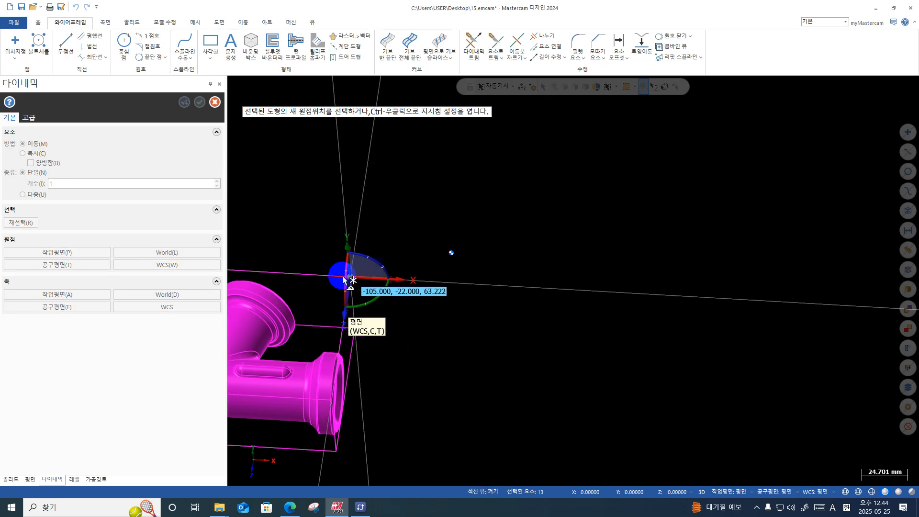
pyautogui.click(349, 281)
# - Rotate the moved fitting and bounding box 90° about the X axis at the origin
pyautogui.scroll(-1, 560, 226)
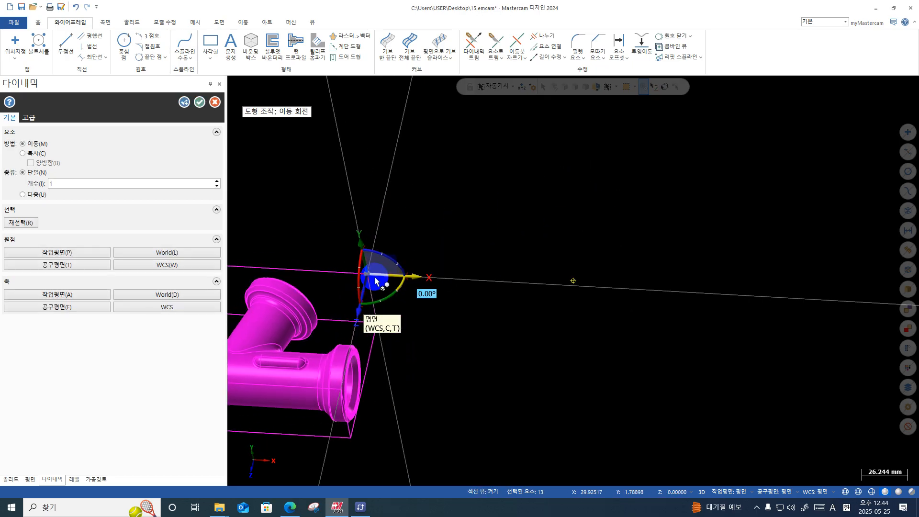
pyautogui.click(359, 282)
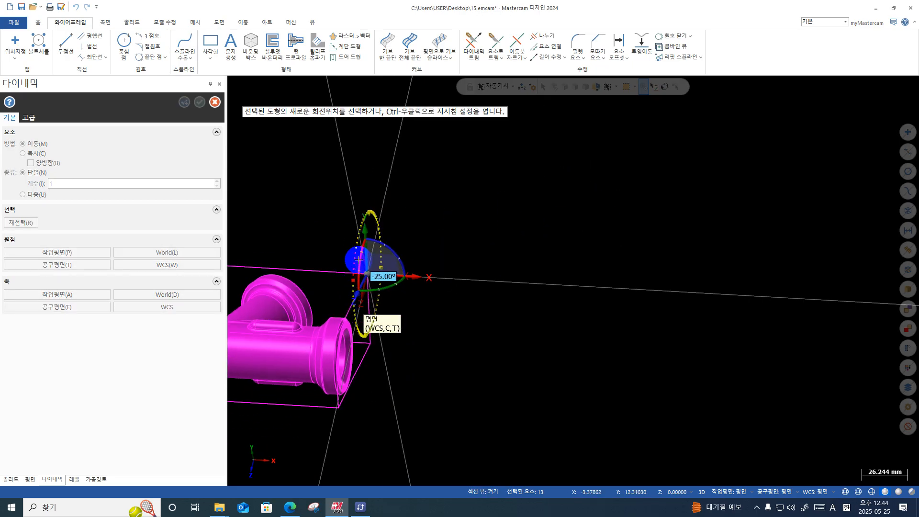
pyautogui.write('90')
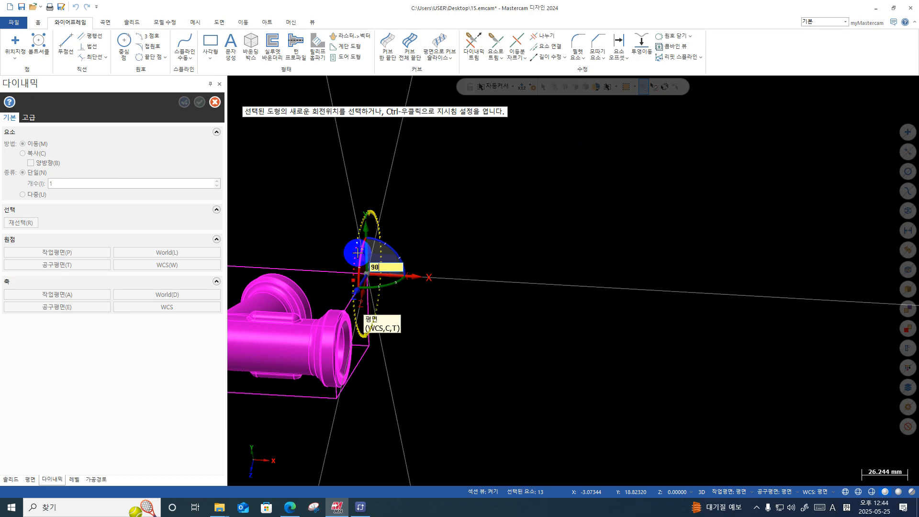
pyautogui.press('Return')
pyautogui.press('Return')
pyautogui.press('Return')
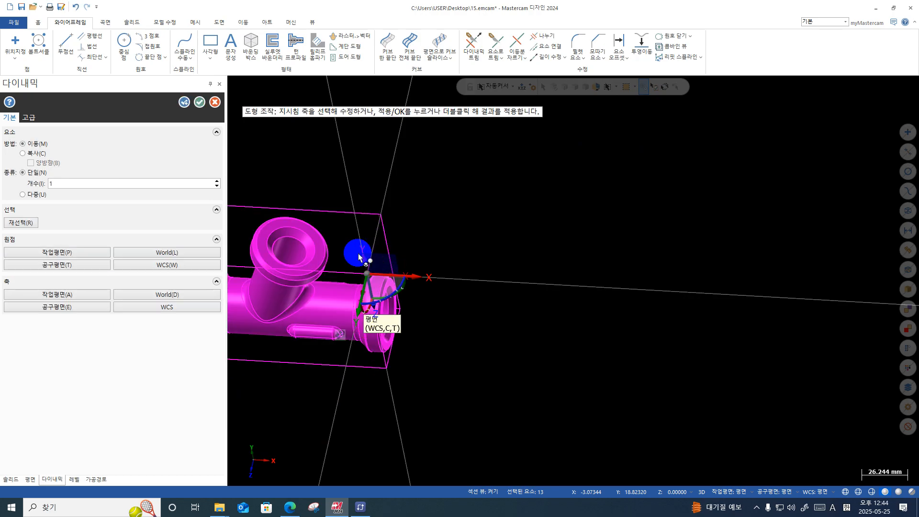
# - Show the top view, finish the dynamic move, and clear the transform colors from the geometry
pyautogui.rightClick(441, 183)
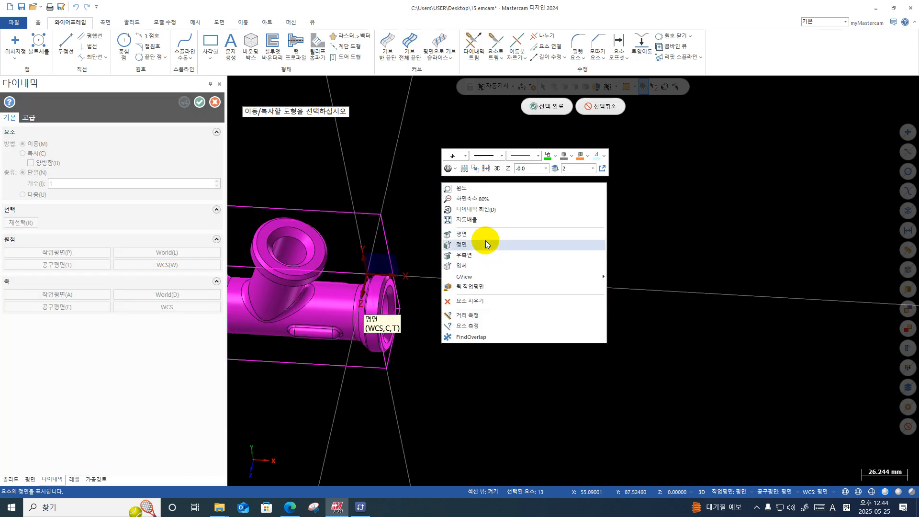
pyautogui.click(484, 236)
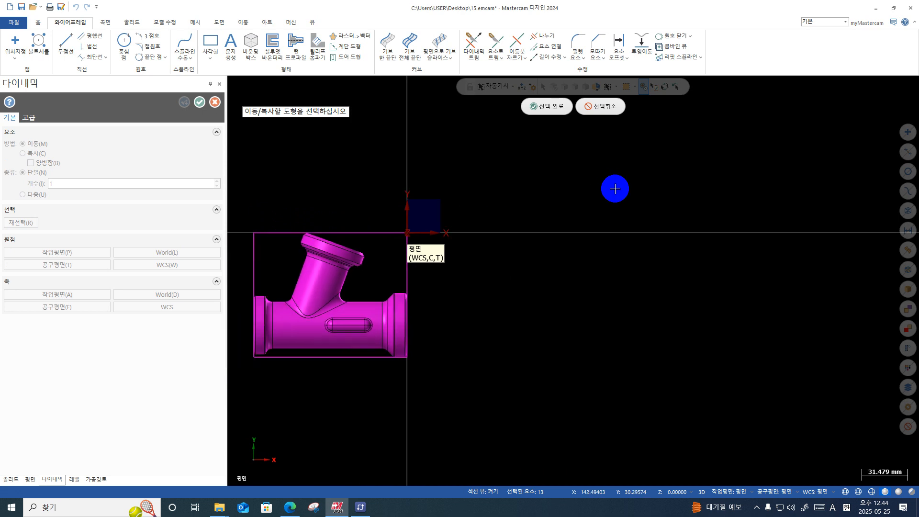
pyautogui.rightClick(546, 246)
pyautogui.click(546, 113)
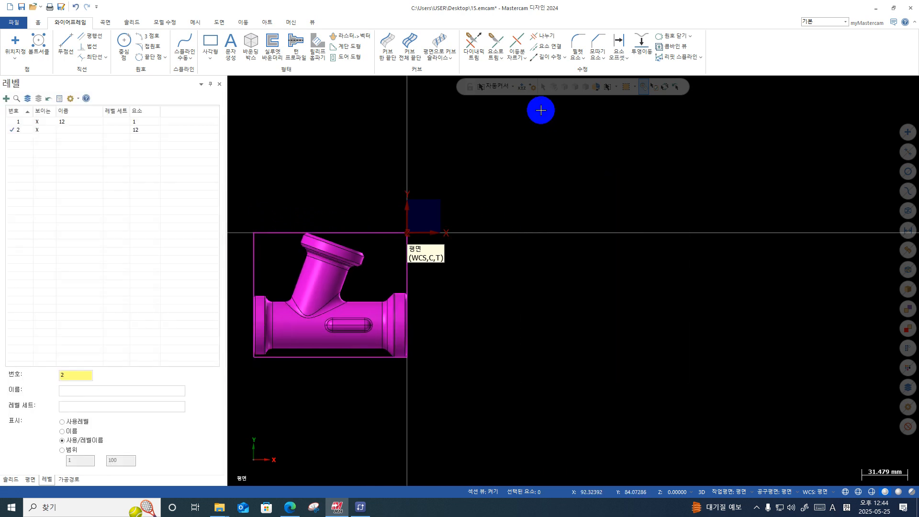
pyautogui.rightClick(529, 147)
pyautogui.click(577, 135)
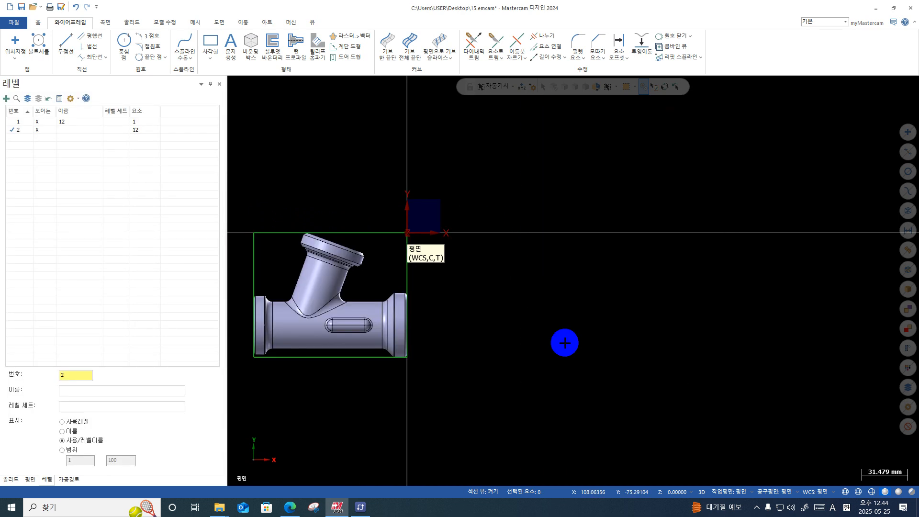
pyautogui.scroll(-1, 564, 337)
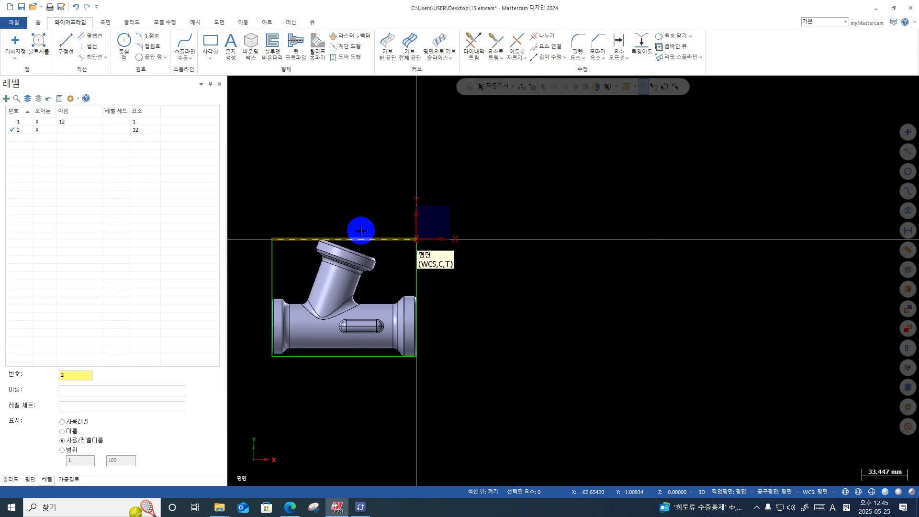
pyautogui.scroll(1, 402, 264)
pyautogui.moveTo(433, 213); pyautogui.dragTo(632, 199, button='middle')
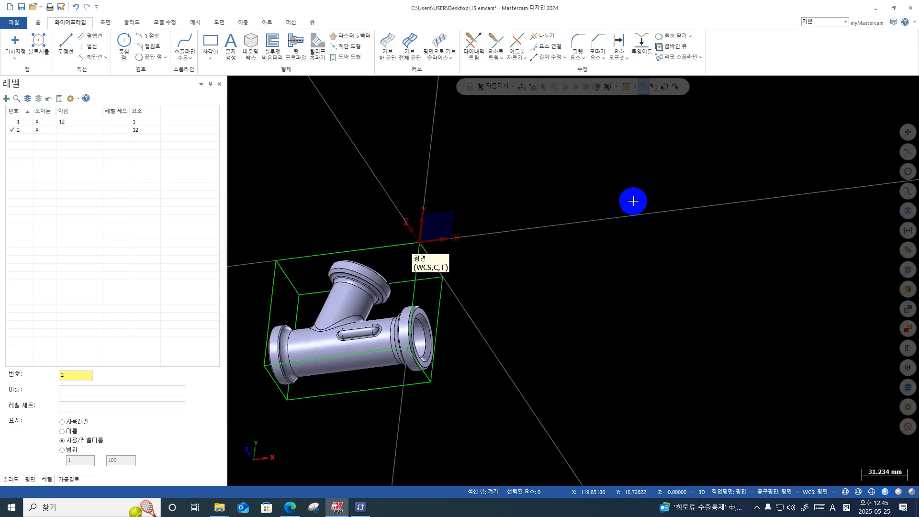
pyautogui.rightClick(625, 194)
pyautogui.click(635, 248)
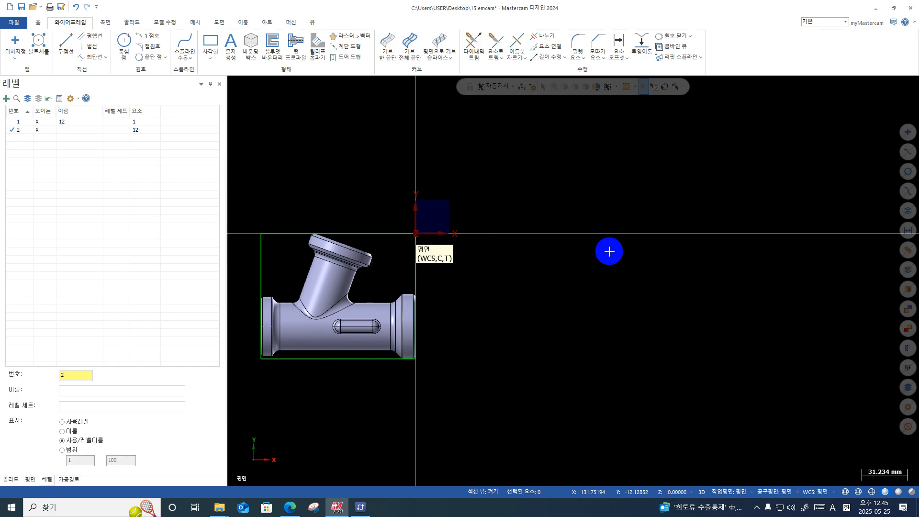
pyautogui.scroll(-1, 461, 264)
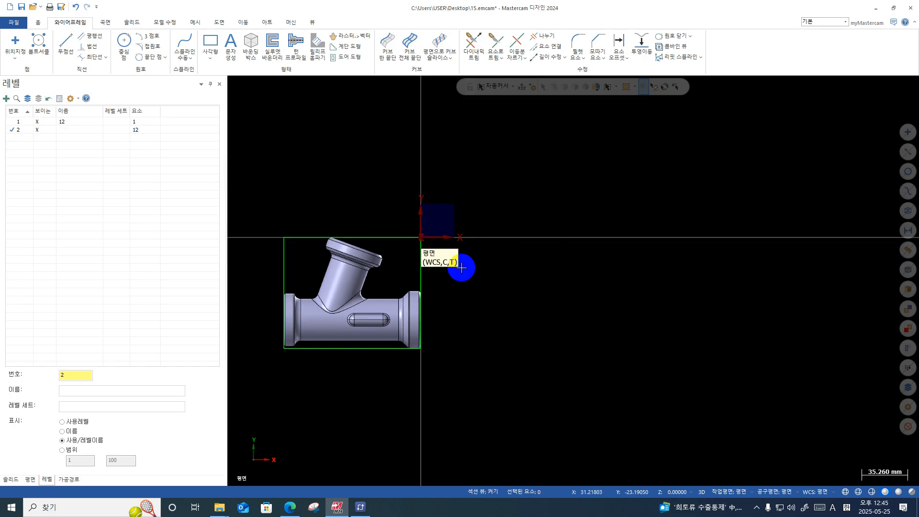
# - Draw a two-point line diagonally across the bounding box's upper face, from the corner at negative X to the opposite corner
pyautogui.moveTo(455, 250); pyautogui.dragTo(450, 203, button='middle')
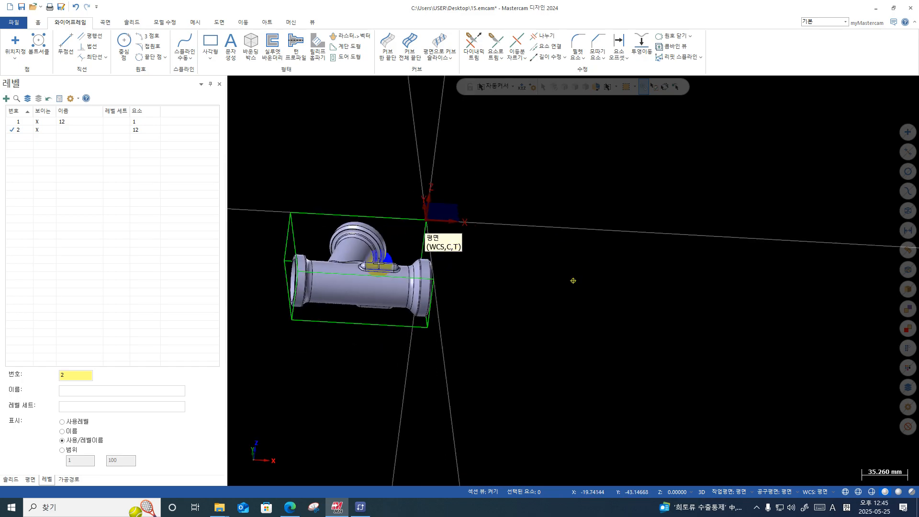
pyautogui.click(67, 46)
pyautogui.moveTo(240, 220); pyautogui.dragTo(339, 240, button='middle')
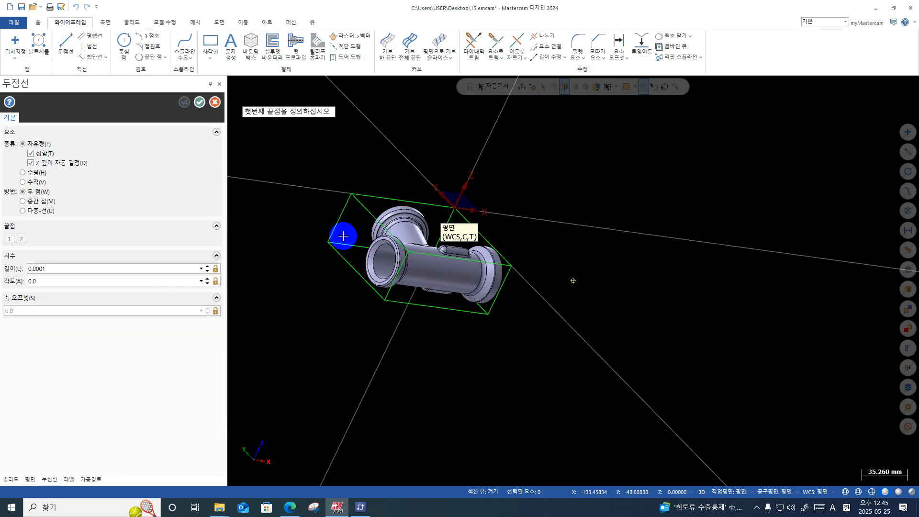
pyautogui.click(352, 195)
pyautogui.scroll(-1, 525, 257)
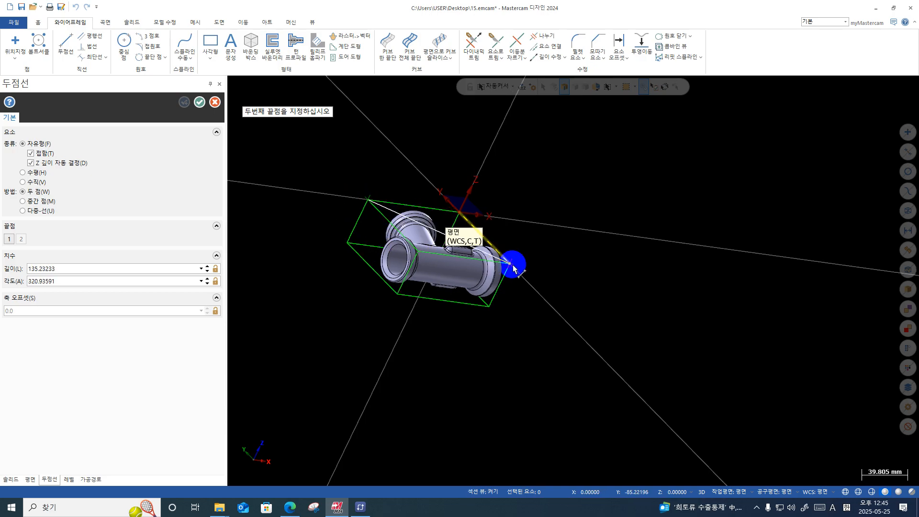
pyautogui.click(511, 262)
pyautogui.moveTo(511, 262); pyautogui.dragTo(467, 262, button='middle')
pyautogui.scroll(1, 460, 225)
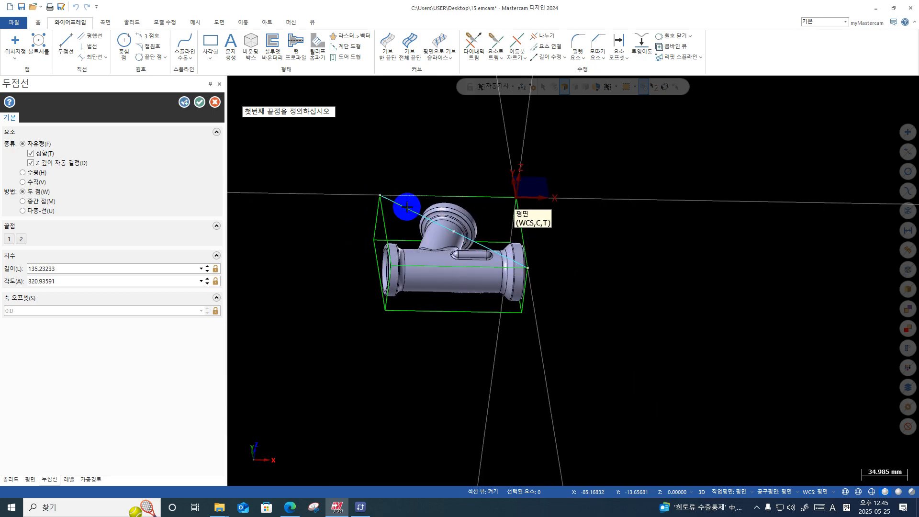
pyautogui.press('Escape')
# - Move all geometry to the origin, using the diagonal line's midpoint as the reference point
pyautogui.moveTo(604, 162); pyautogui.dragTo(313, 395)
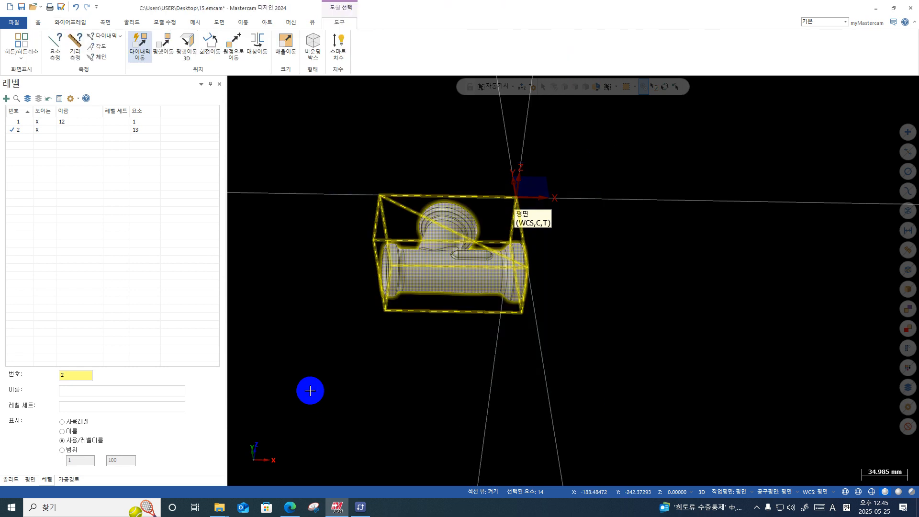
pyautogui.press('Escape')
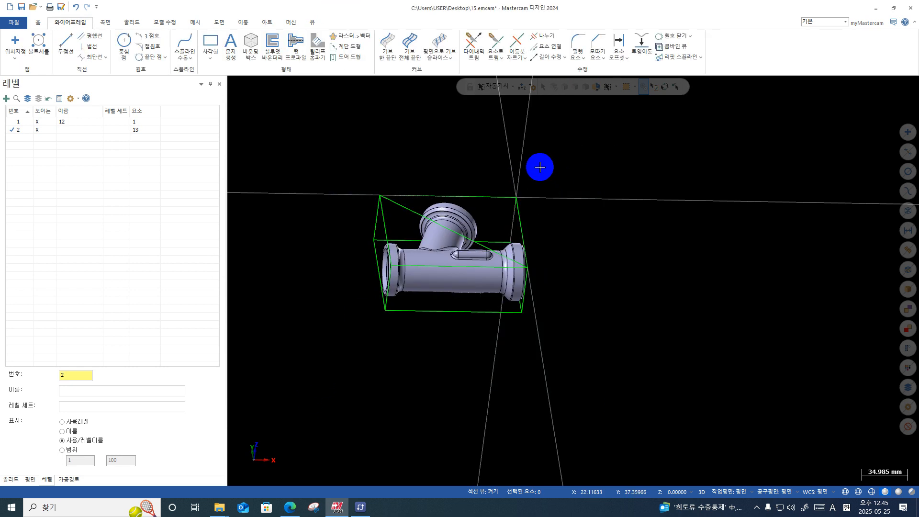
pyautogui.moveTo(659, 142); pyautogui.dragTo(349, 365)
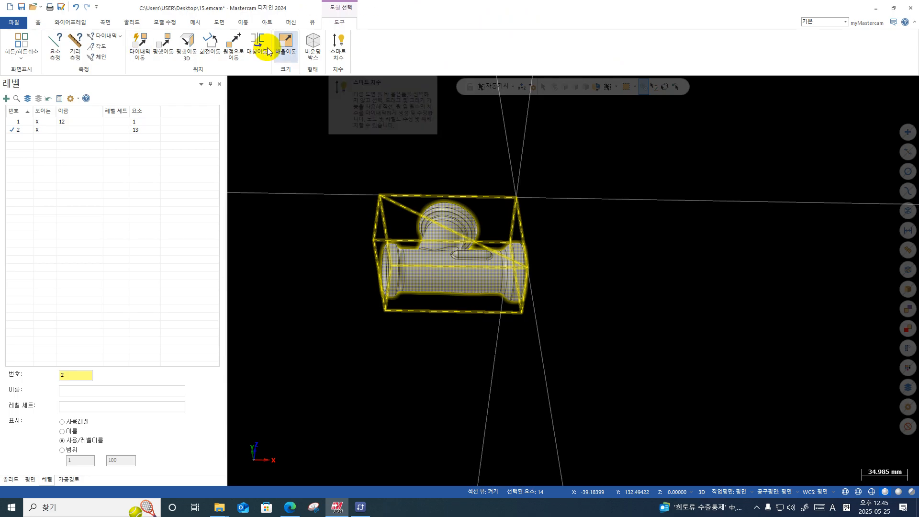
pyautogui.click(234, 43)
pyautogui.scroll(3, 463, 244)
pyautogui.moveTo(463, 244); pyautogui.dragTo(554, 282, button='middle')
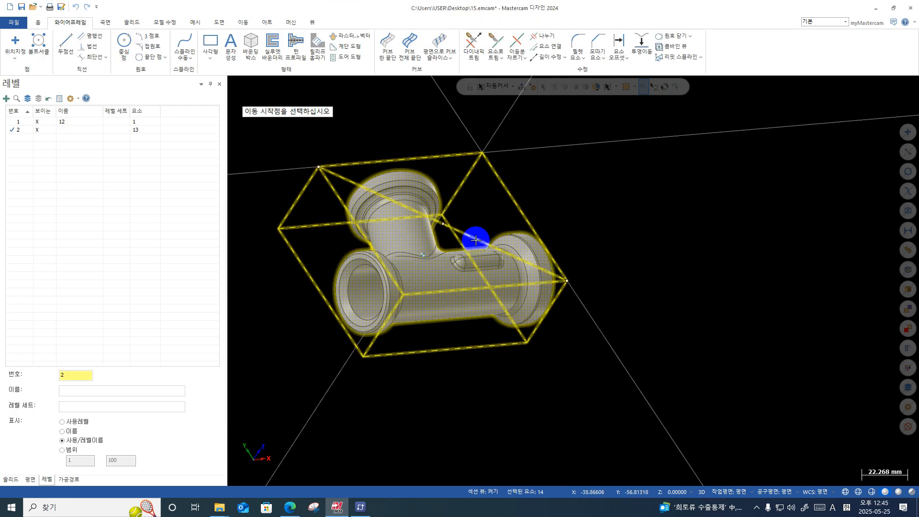
pyautogui.click(443, 228)
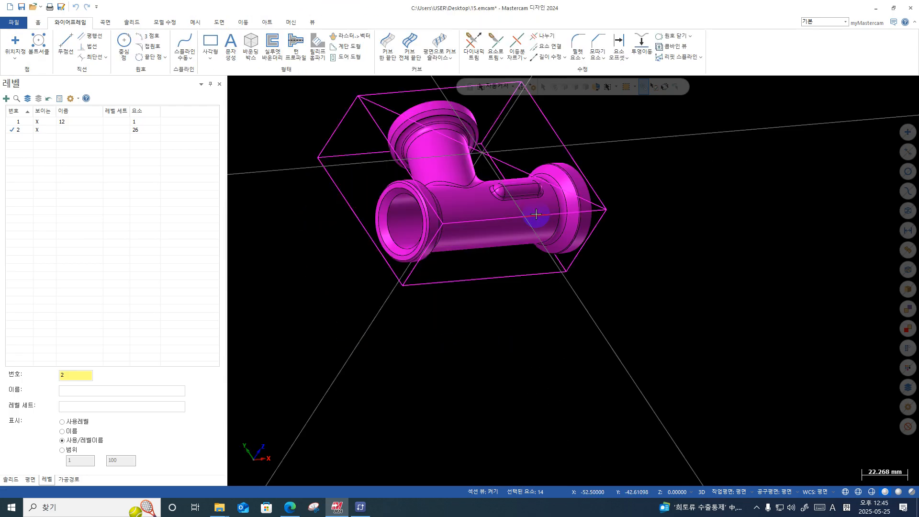
# - Clear the transform colors from the centered geometry and return to the top view
pyautogui.rightClick(660, 144)
pyautogui.click(687, 122)
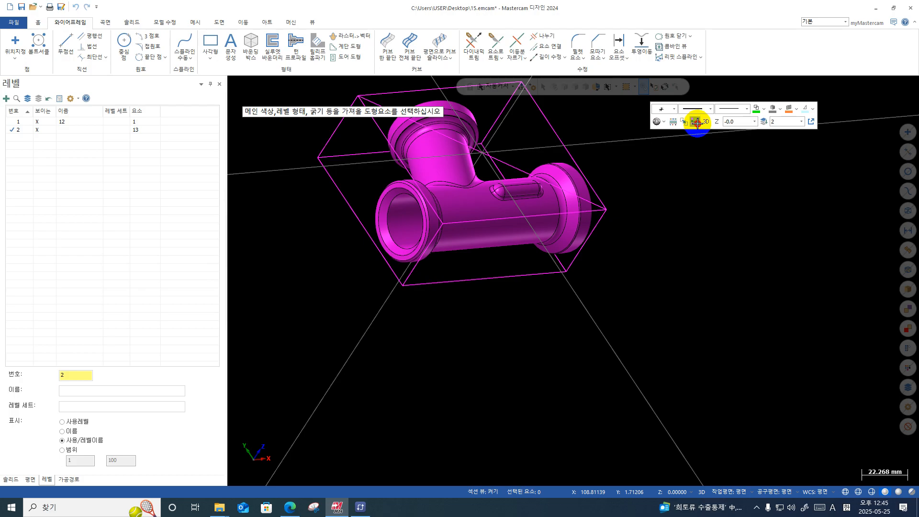
pyautogui.click(696, 122)
pyautogui.rightClick(700, 173)
pyautogui.click(724, 227)
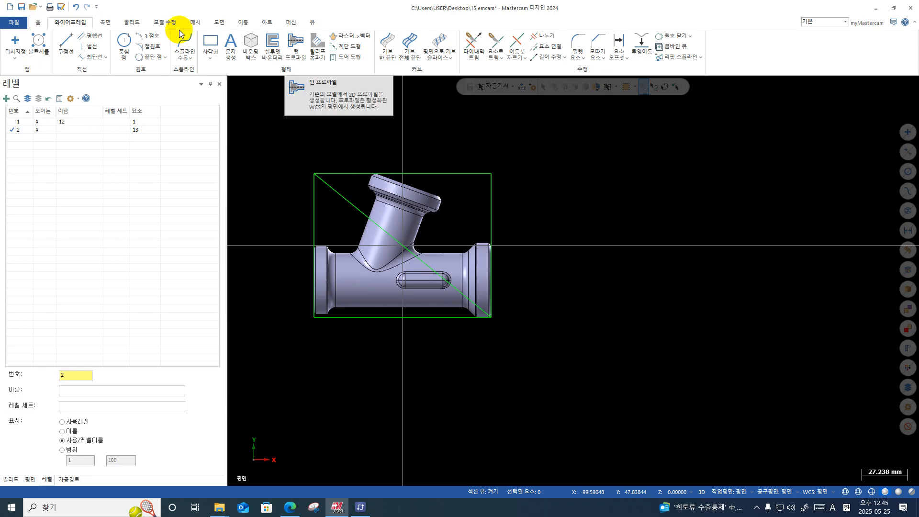
# - Measure the fillet face between the main pipe and the larger collar with dynamic analysis
pyautogui.click(38, 22)
pyautogui.click(473, 57)
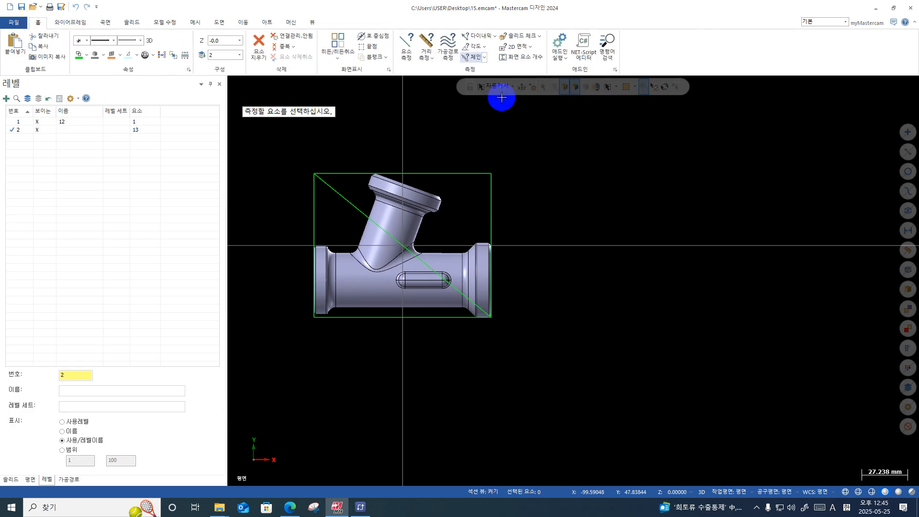
pyautogui.scroll(5, 460, 239)
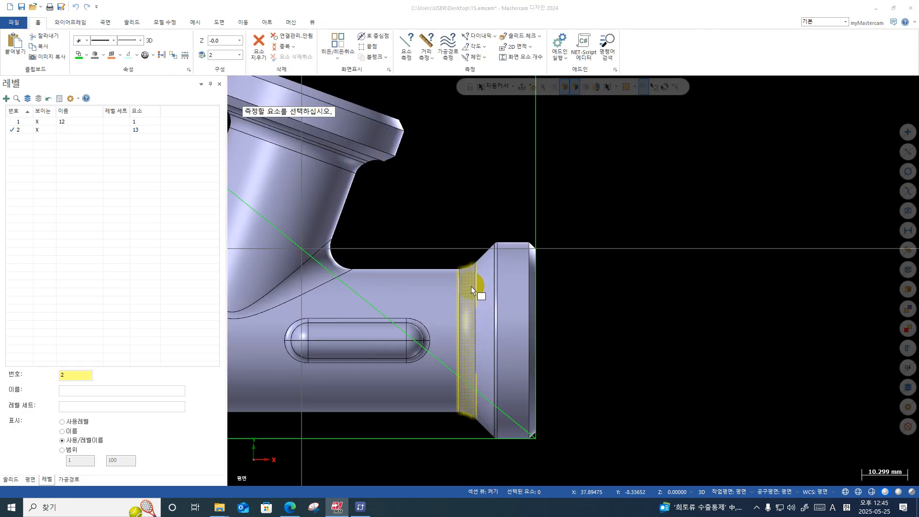
pyautogui.click(471, 286)
pyautogui.click(471, 286)
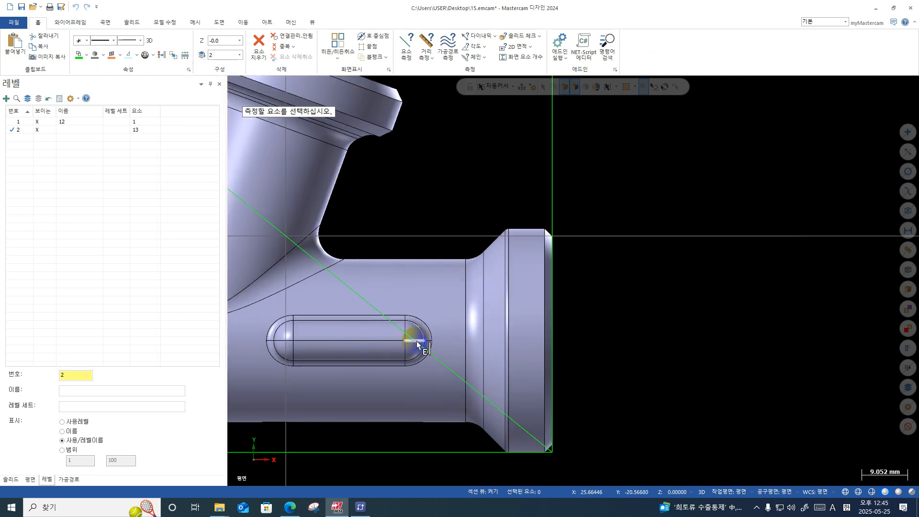
# - Measure the fillet radius on the curved face at the rounded end of the raised slot
pyautogui.scroll(5, 416, 335)
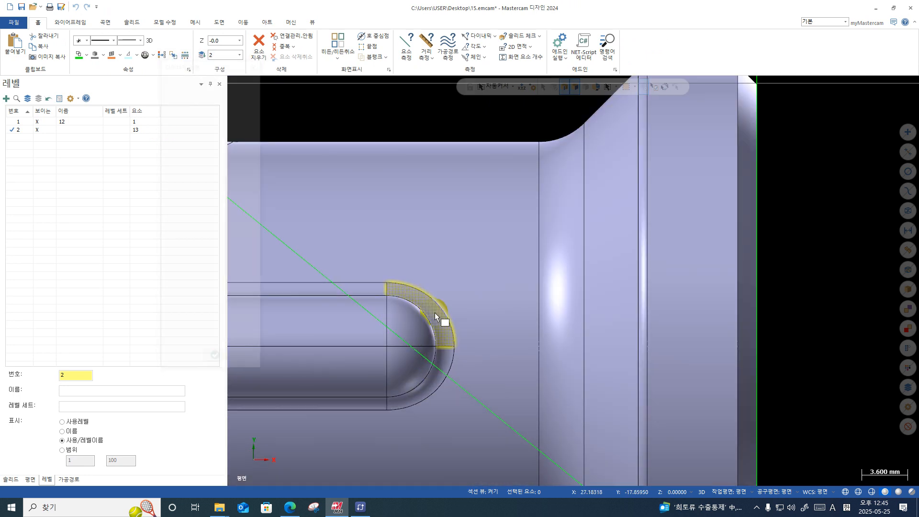
pyautogui.click(435, 314)
pyautogui.scroll(-4, 432, 312)
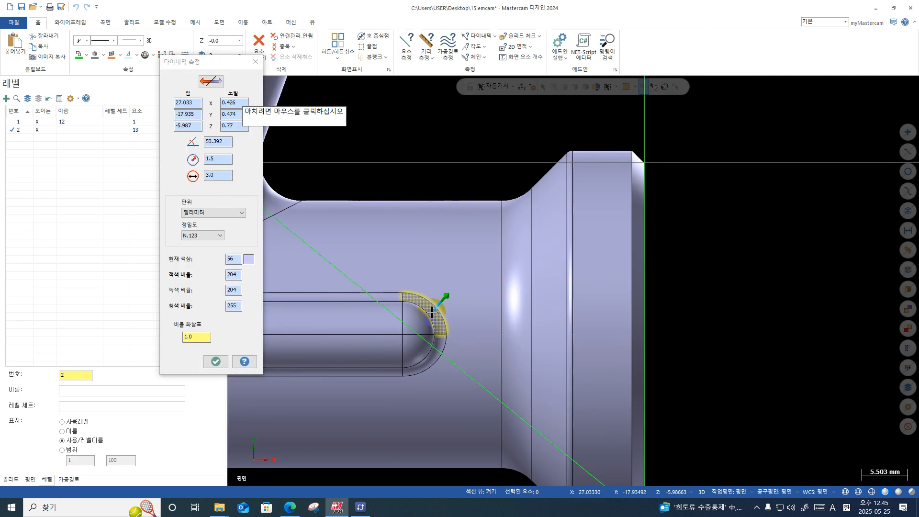
pyautogui.click(432, 312)
pyautogui.scroll(-5, 517, 154)
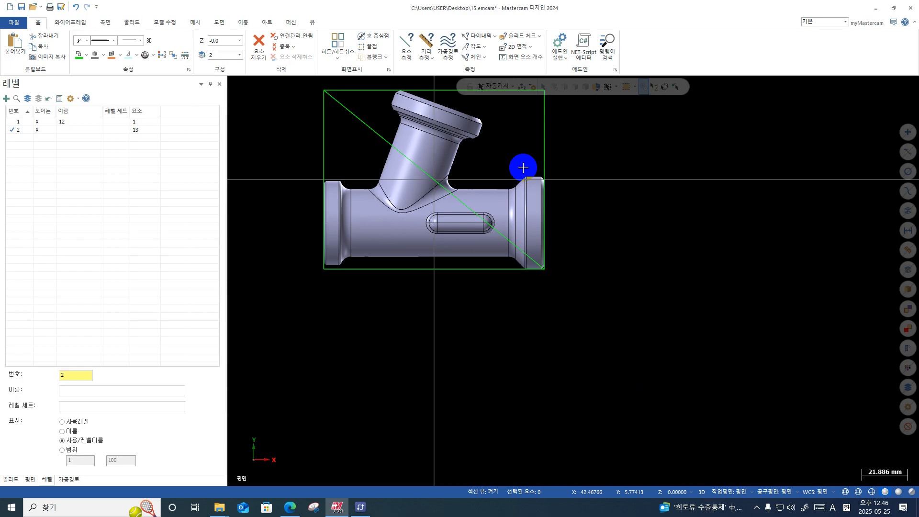
# - Create a milling machine group using the FANUC_IN.mcam-mmd machine definition
pyautogui.scroll(-2, 390, 261)
pyautogui.scroll(2, 400, 269)
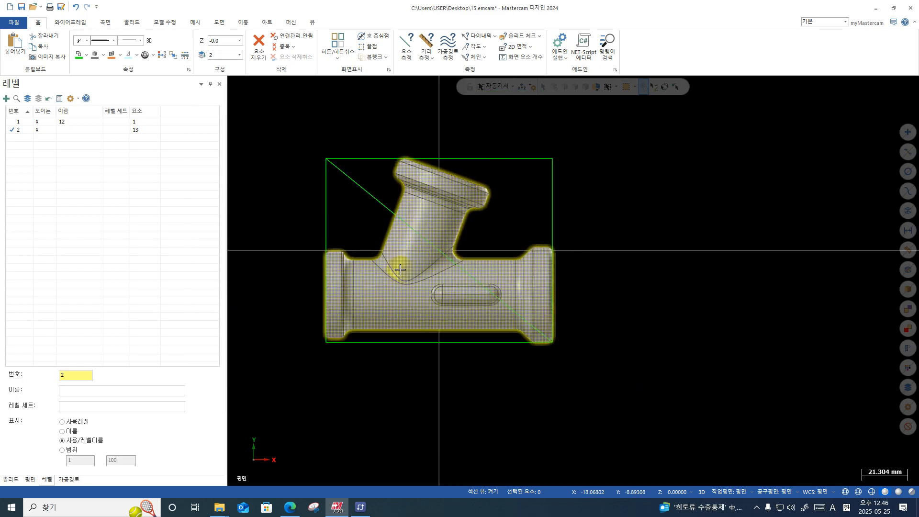
pyautogui.scroll(-1, 399, 267)
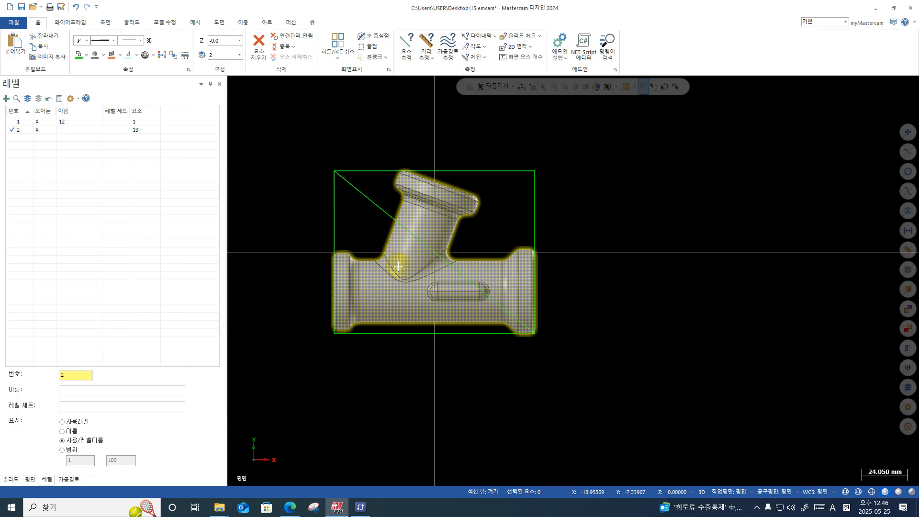
pyautogui.click(69, 480)
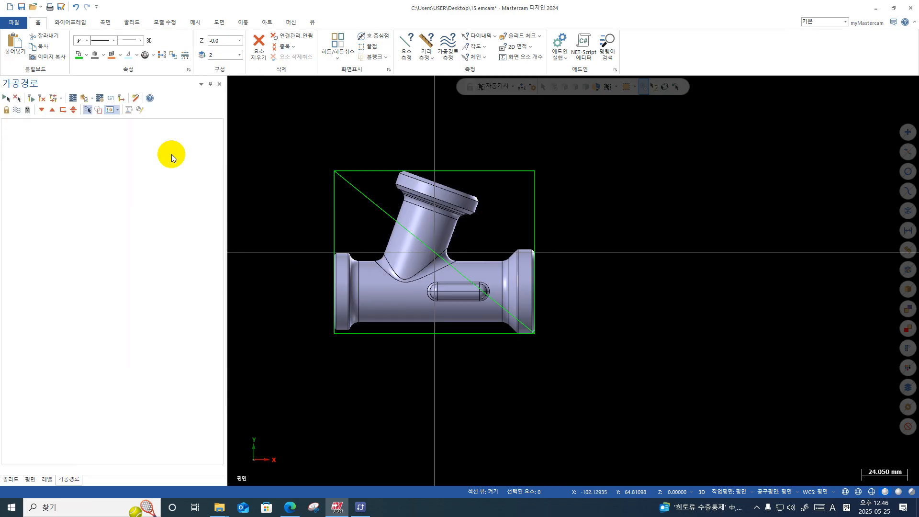
pyautogui.click(294, 25)
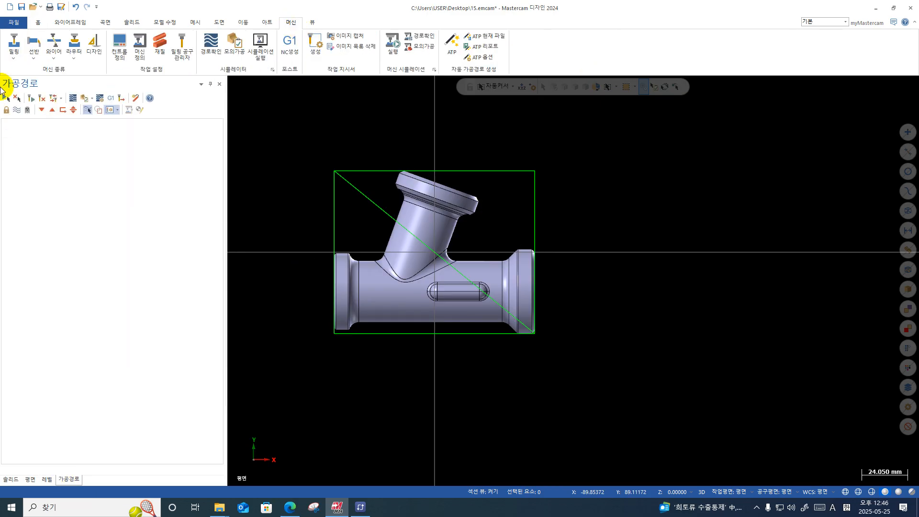
pyautogui.click(19, 61)
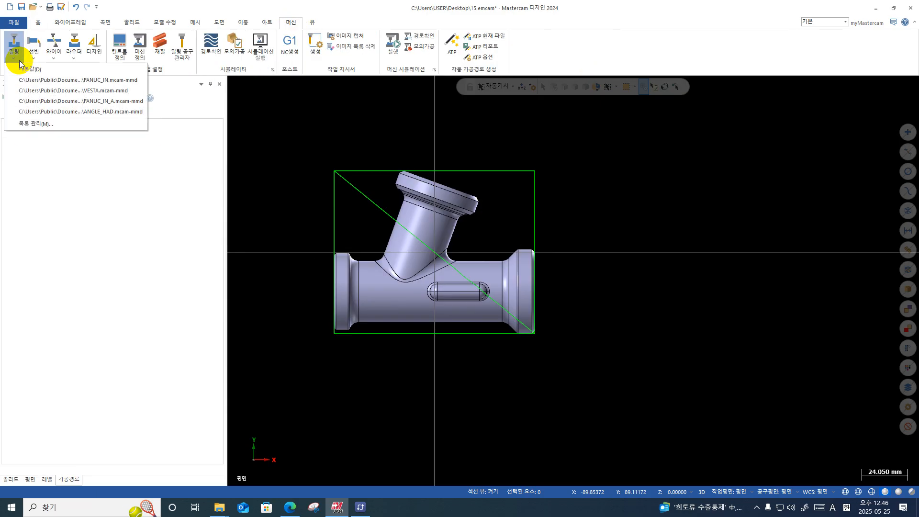
pyautogui.click(51, 82)
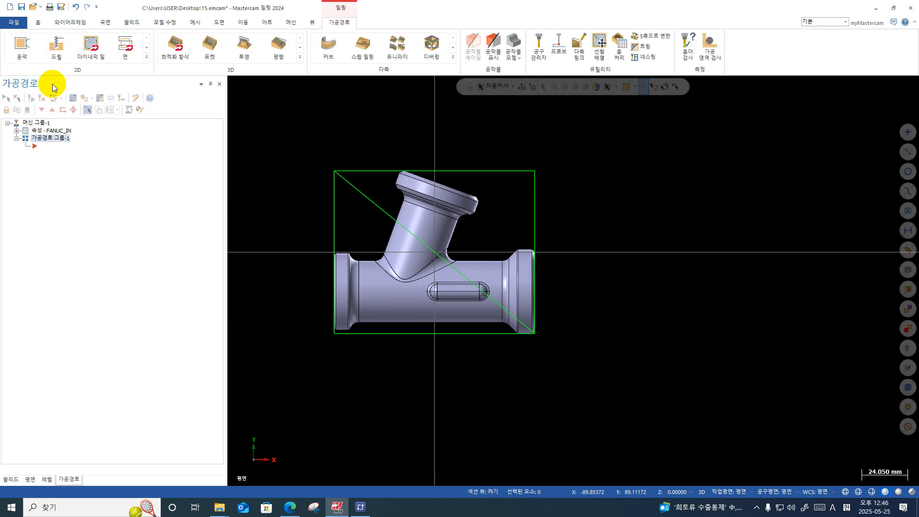
# - Measure the bounding box's depth along the Z edge at its negative X, positive Y corner, and return to the top view
pyautogui.moveTo(459, 317); pyautogui.dragTo(503, 316, button='middle')
pyautogui.click(36, 23)
pyautogui.click(426, 45)
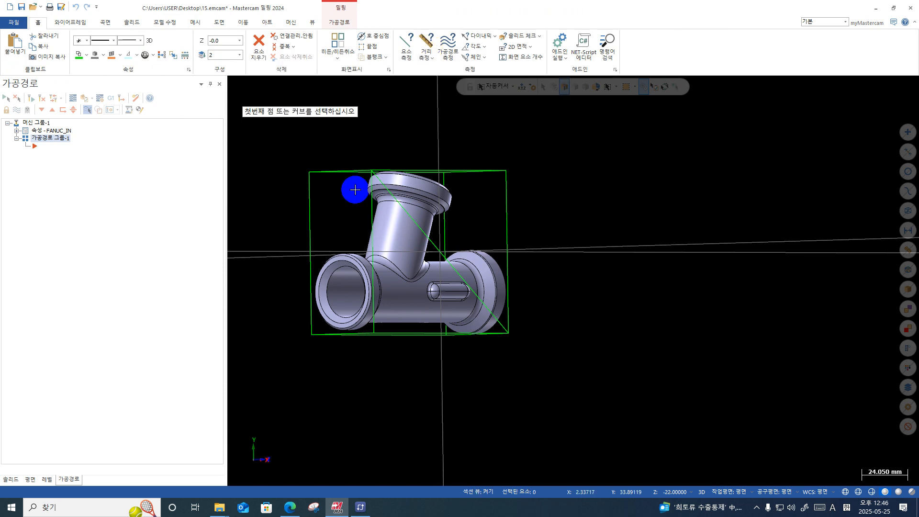
pyautogui.click(373, 171)
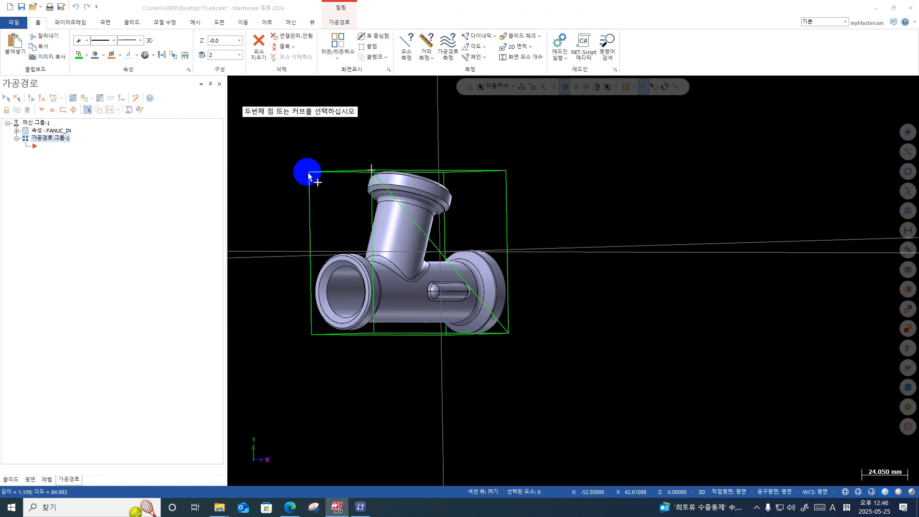
pyautogui.click(308, 173)
pyautogui.moveTo(308, 181); pyautogui.dragTo(252, 90, button='middle')
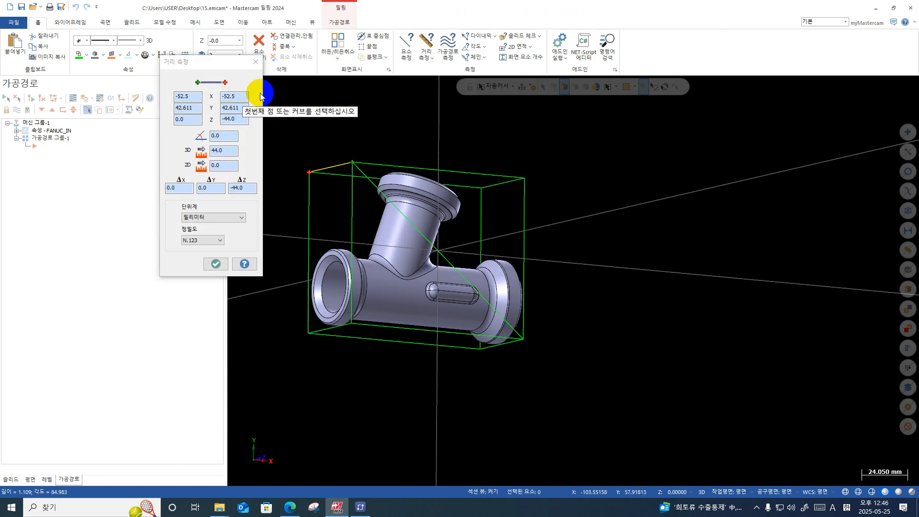
pyautogui.click(255, 62)
pyautogui.rightClick(507, 134)
pyautogui.click(519, 184)
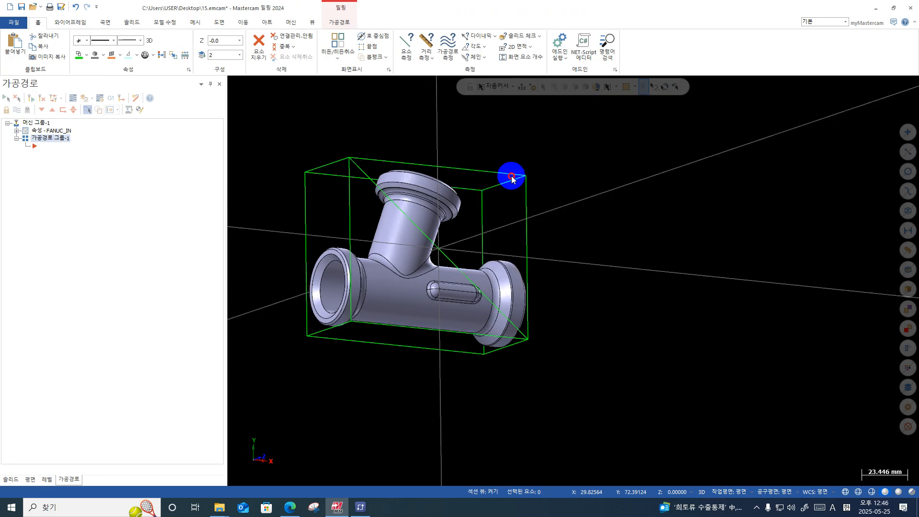
pyautogui.rightClick(534, 139)
pyautogui.click(553, 191)
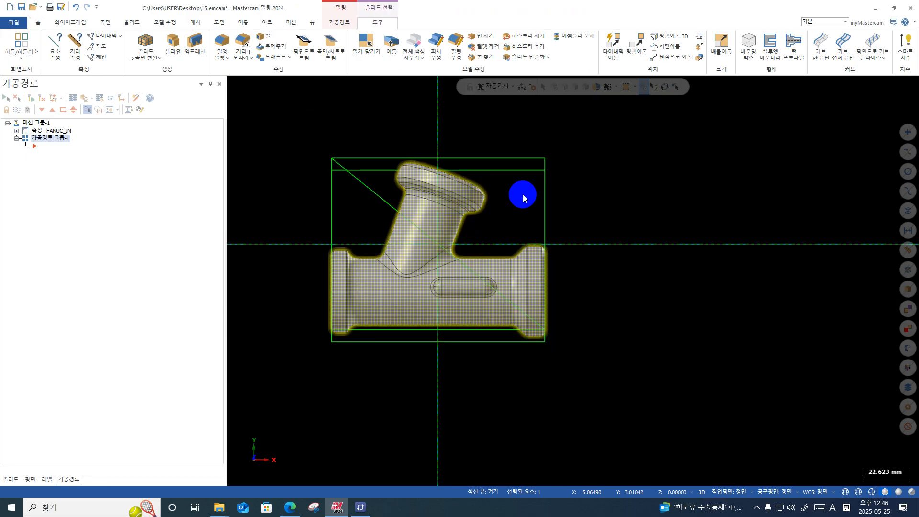
# - Open the stock setup of the FANUC_IN machine group and add a rectangular stock from a bounding box
pyautogui.click(16, 131)
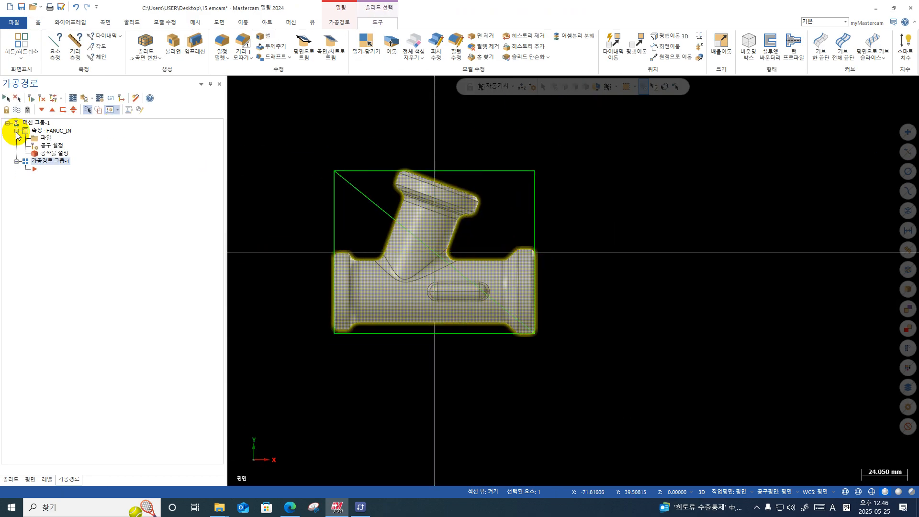
pyautogui.click(55, 156)
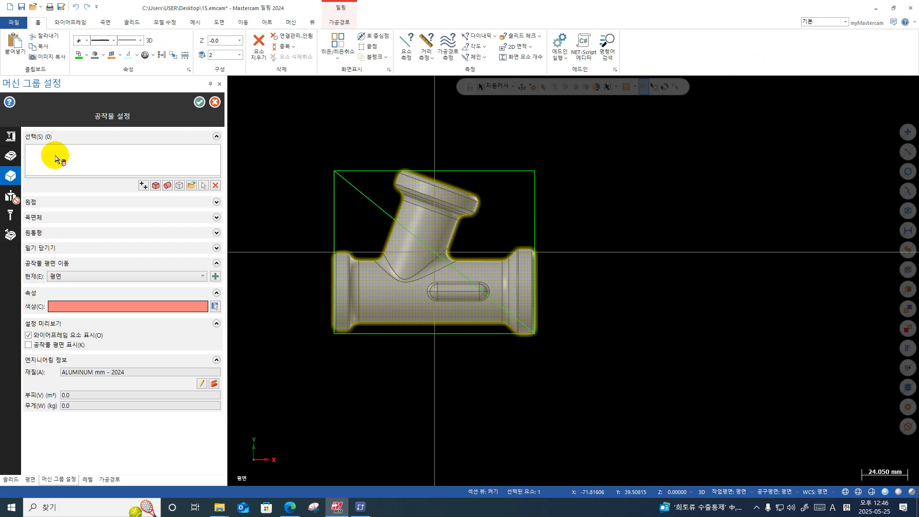
pyautogui.click(185, 189)
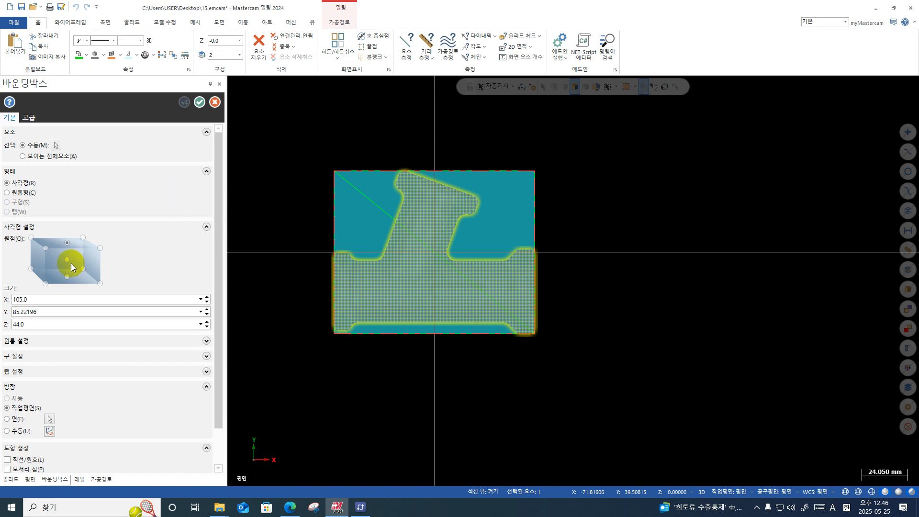
# - Set the stock bounding box's size to 115 mm in X and 95 mm in Y
pyautogui.click(48, 298)
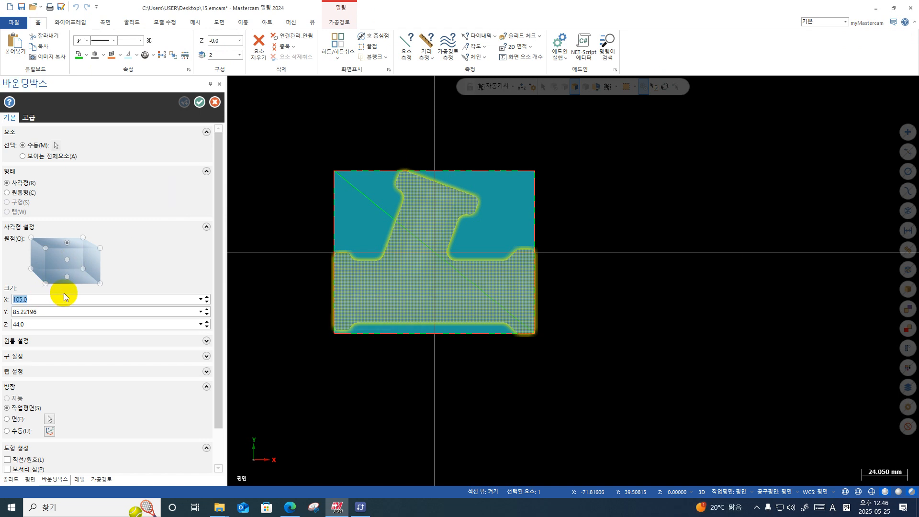
pyautogui.write('105')
pyautogui.press('BackSpace')
pyautogui.press('BackSpace')
pyautogui.write('15')
pyautogui.press('Tab')
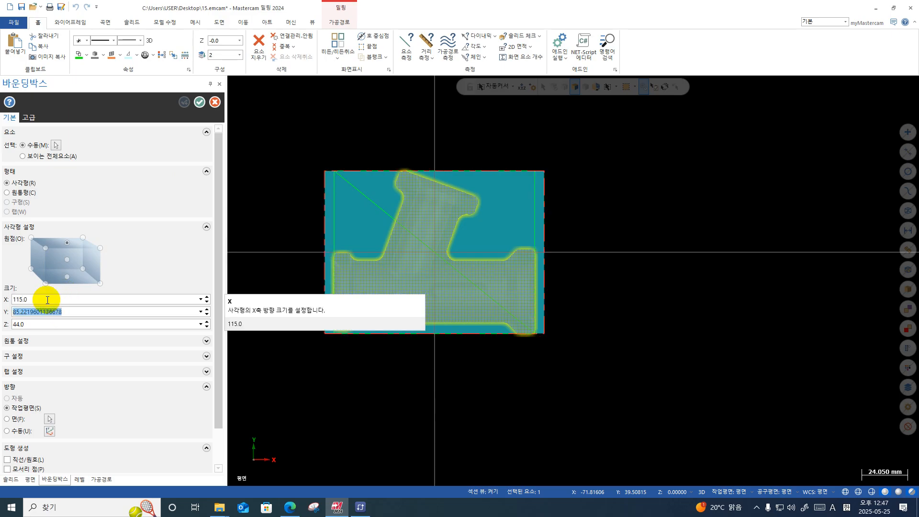
pyautogui.write('95')
pyautogui.press('Return')
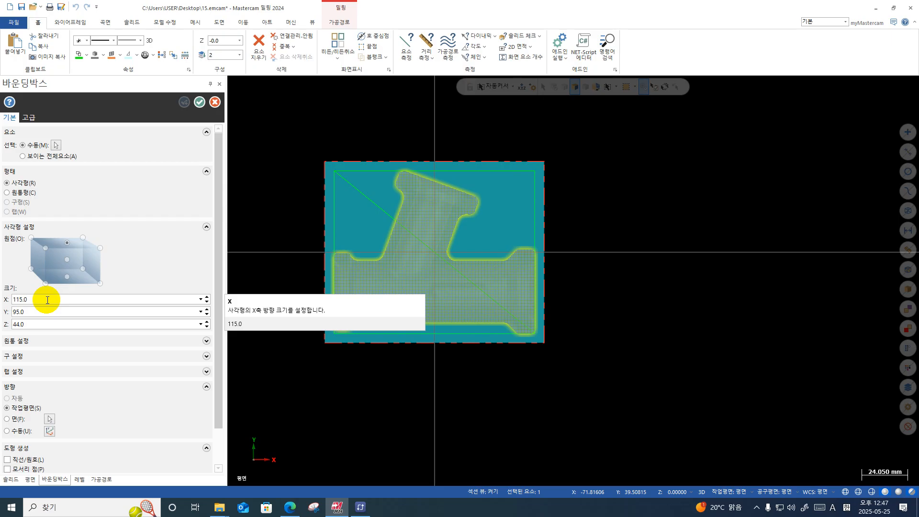
pyautogui.click(199, 103)
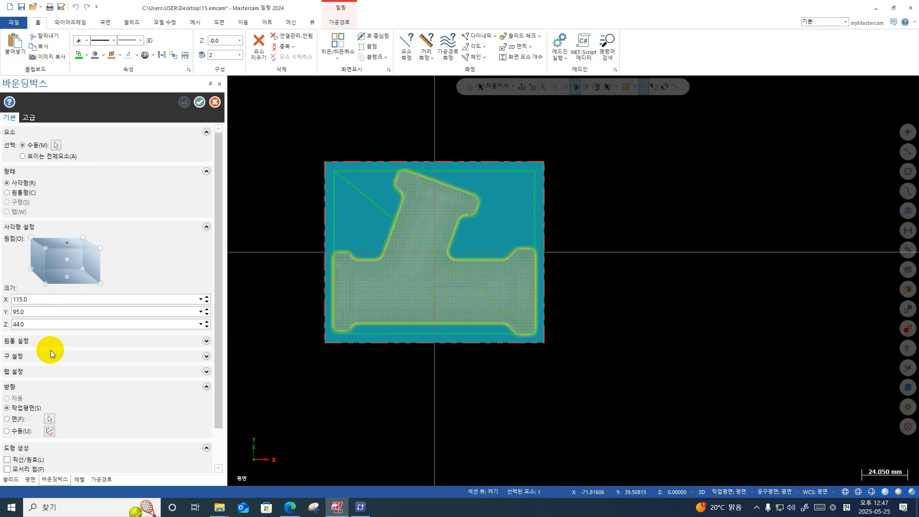
# - Set the stock bounding box's Z size to 50 mm and accept the bounding box and stock setup
pyautogui.click(35, 324)
pyautogui.click(62, 326)
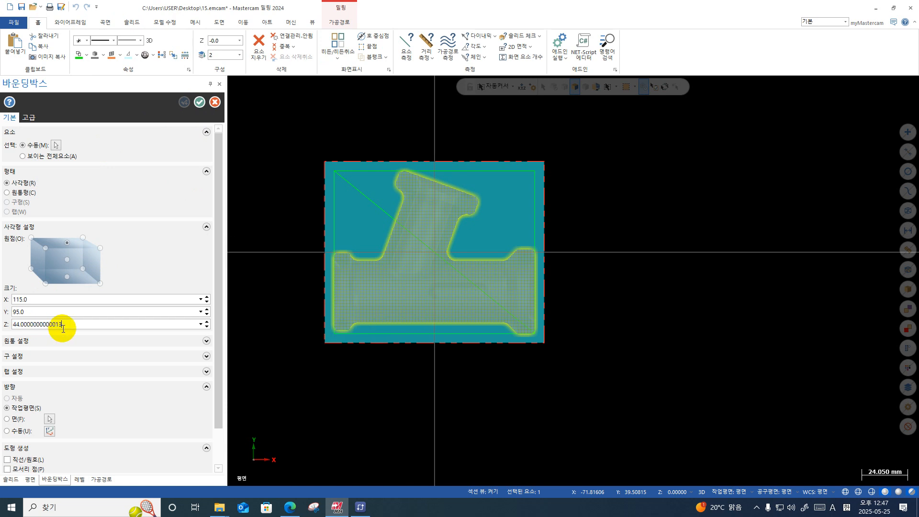
pyautogui.moveTo(84, 326); pyautogui.dragTo(4, 322)
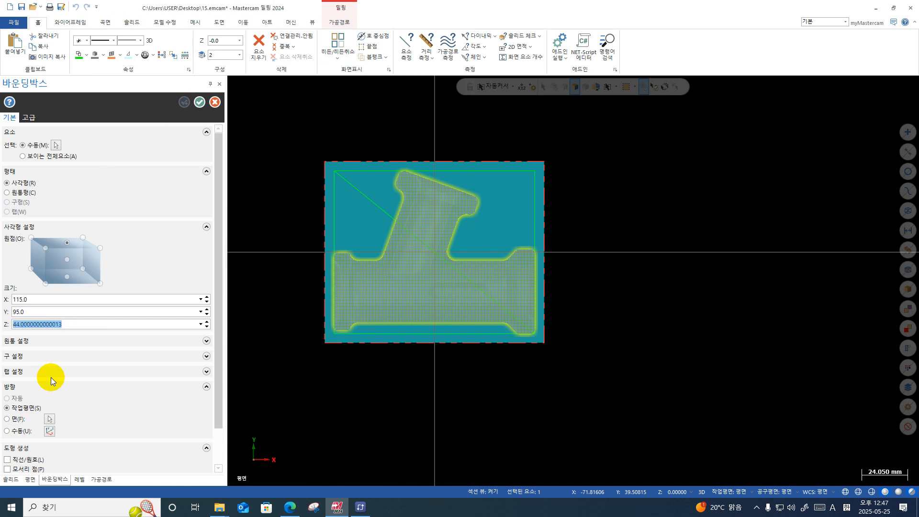
pyautogui.write('50.0')
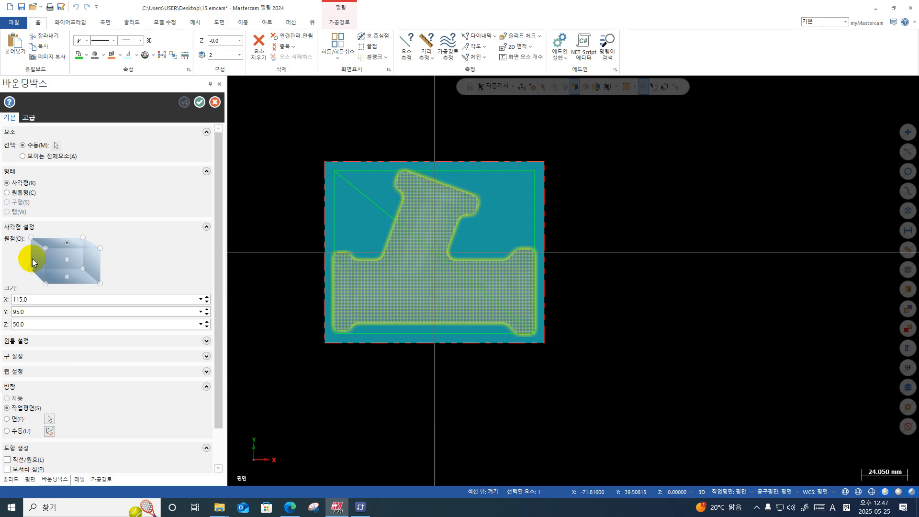
pyautogui.click(199, 103)
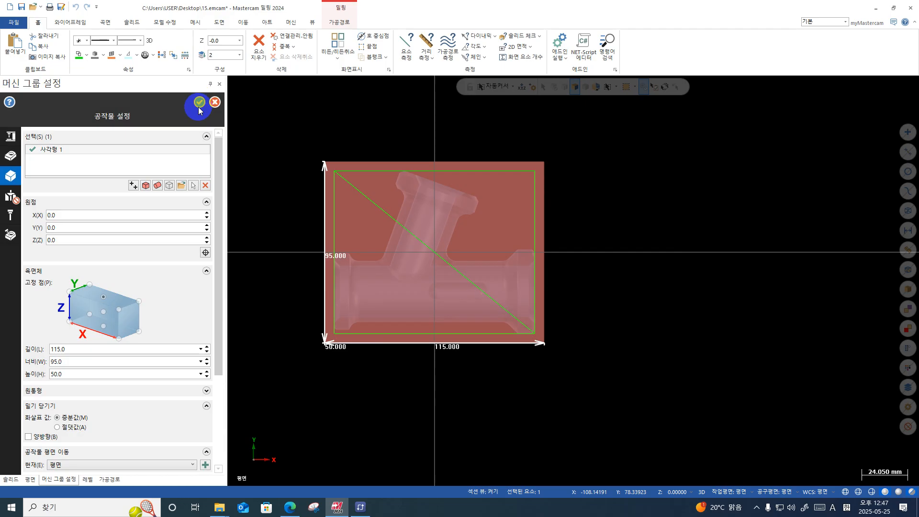
pyautogui.click(200, 106)
pyautogui.click(200, 102)
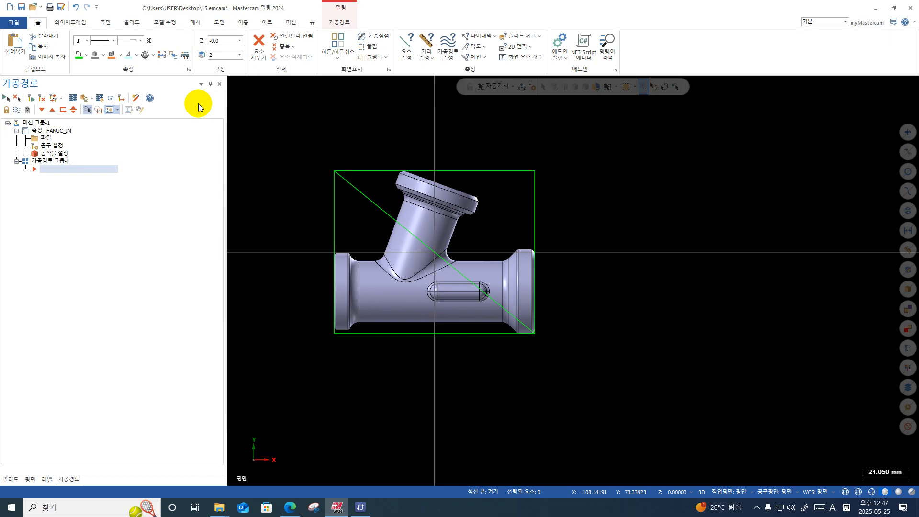
pyautogui.rightClick(365, 100)
pyautogui.scroll(2, 324, 208)
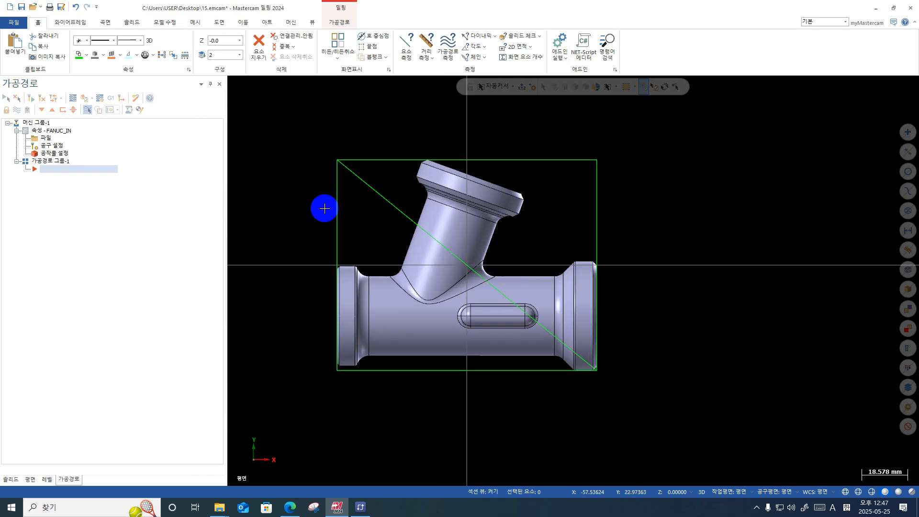
pyautogui.scroll(-1, 362, 241)
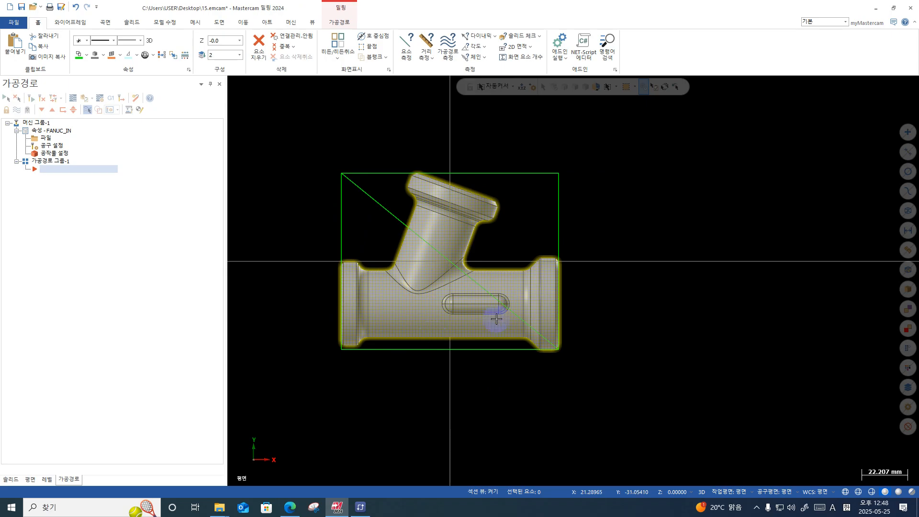
pyautogui.scroll(1, 496, 318)
pyautogui.scroll(-1, 497, 318)
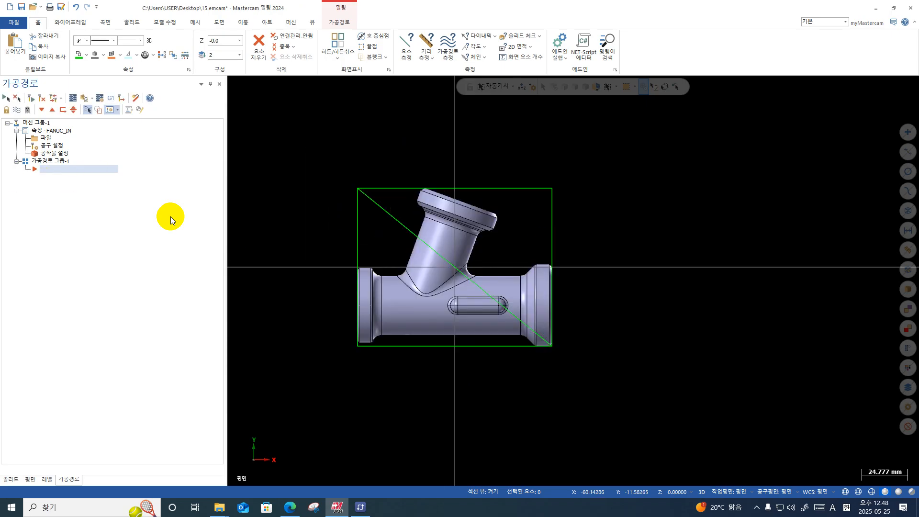
pyautogui.scroll(-1, 468, 234)
pyautogui.click(276, 110)
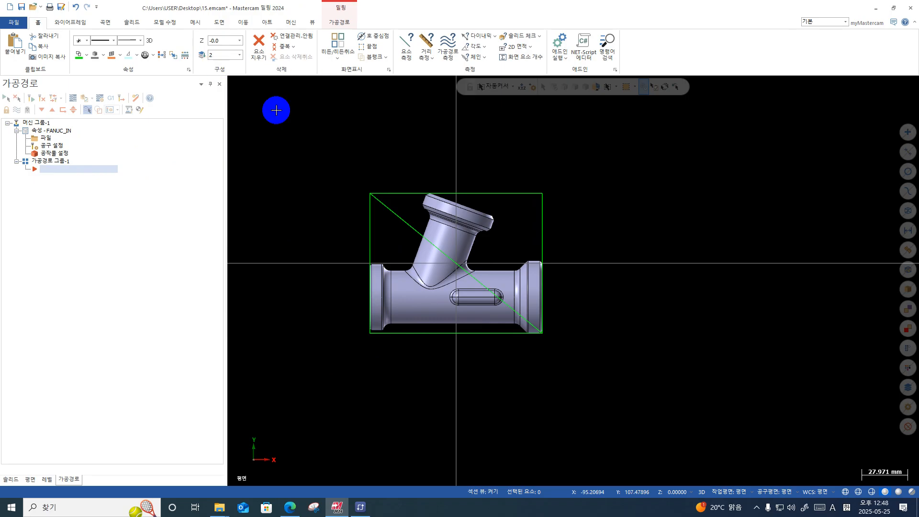
# - Raise the rectangular stock's origin to Z 1 mm in the FANUC_IN stock setup and accept the change
pyautogui.click(59, 154)
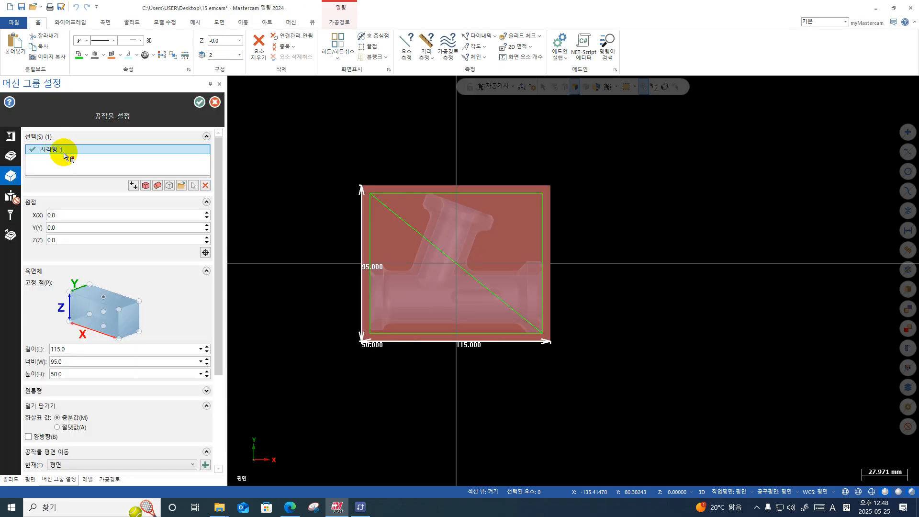
pyautogui.moveTo(386, 288); pyautogui.dragTo(421, 226, button='middle')
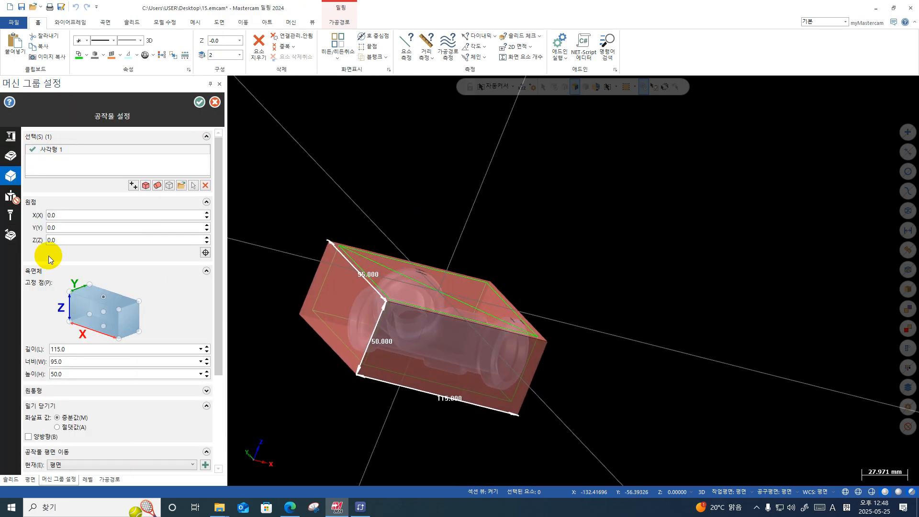
pyautogui.click(71, 240)
pyautogui.write('1')
pyautogui.press('Return')
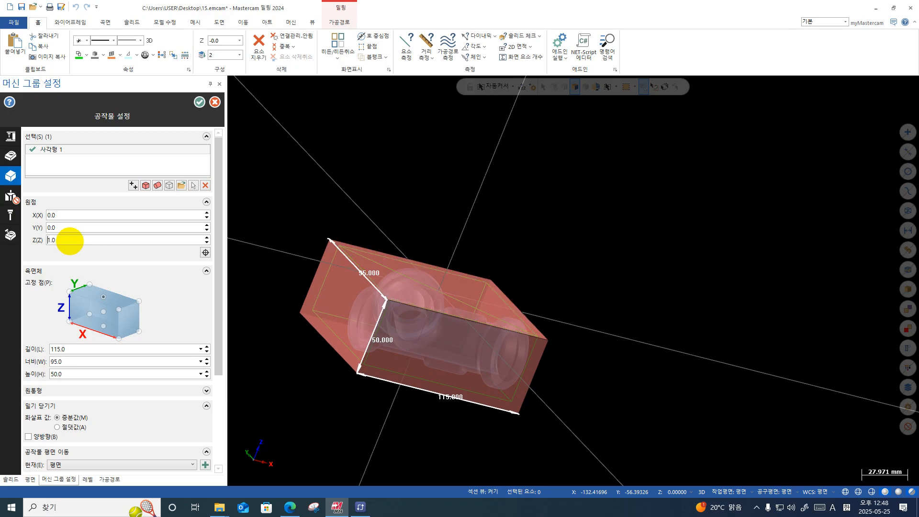
pyautogui.click(201, 102)
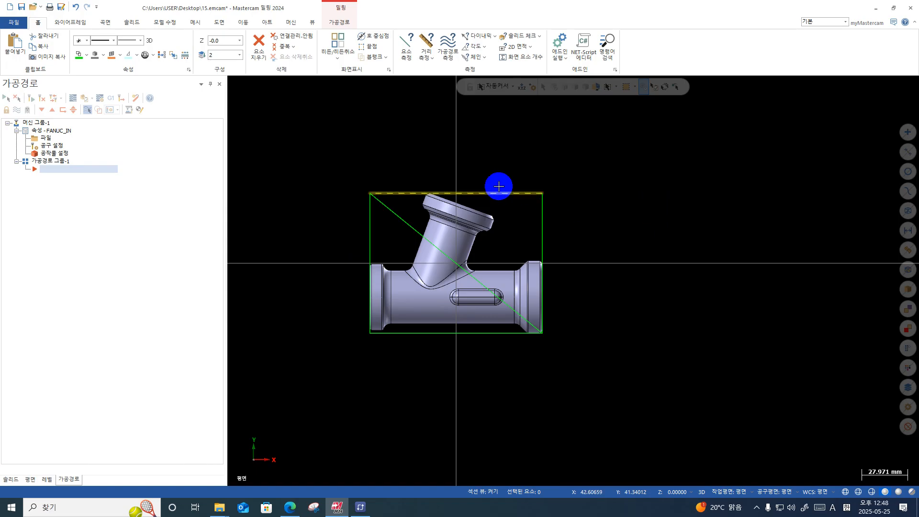
# - Add a 3D high-speed dynamic OptiRough (최적화 황삭) toolpath to the milling machine group
pyautogui.click(293, 24)
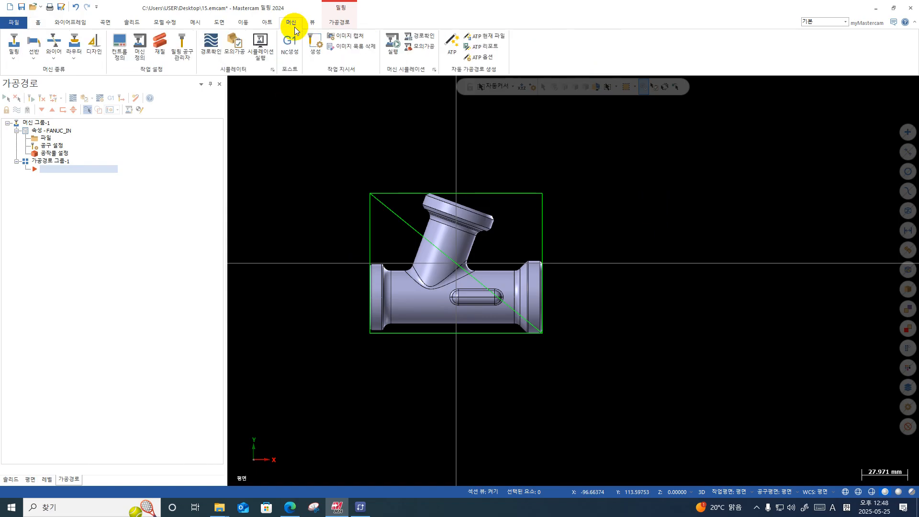
pyautogui.click(15, 58)
pyautogui.click(369, 149)
pyautogui.click(341, 23)
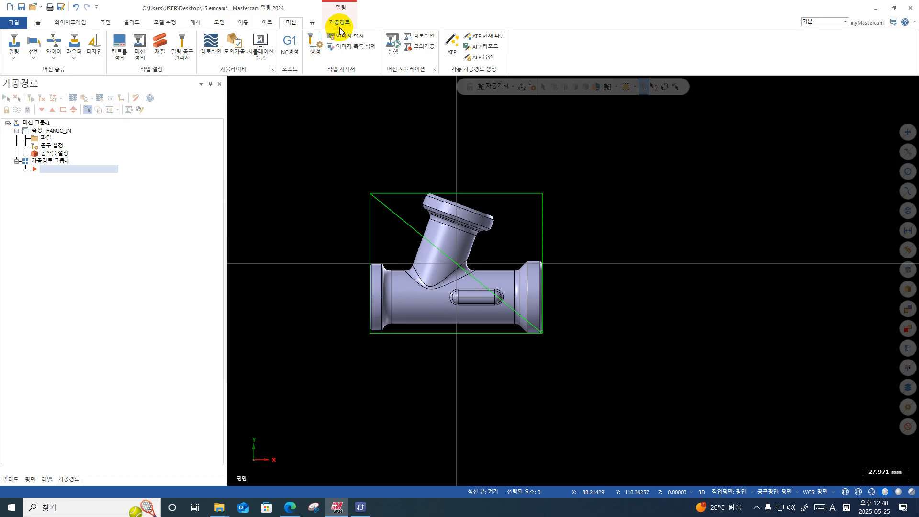
pyautogui.click(171, 57)
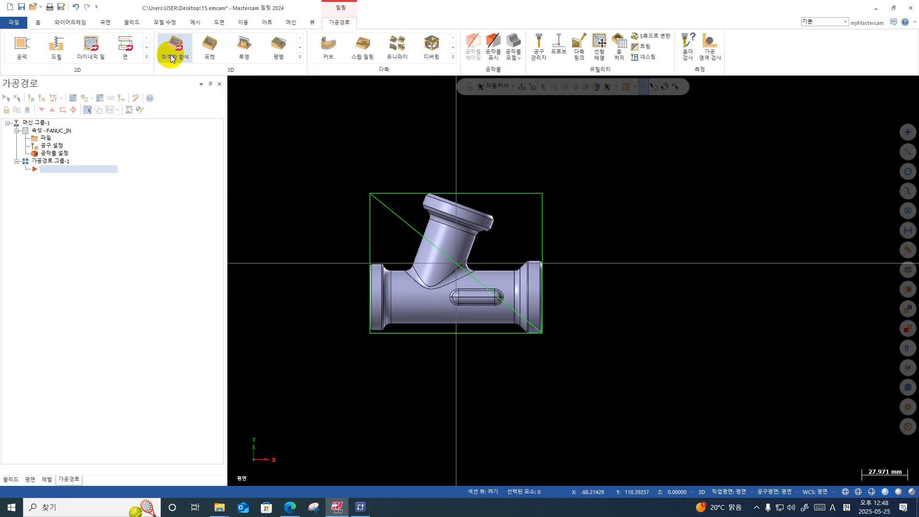
pyautogui.click(300, 56)
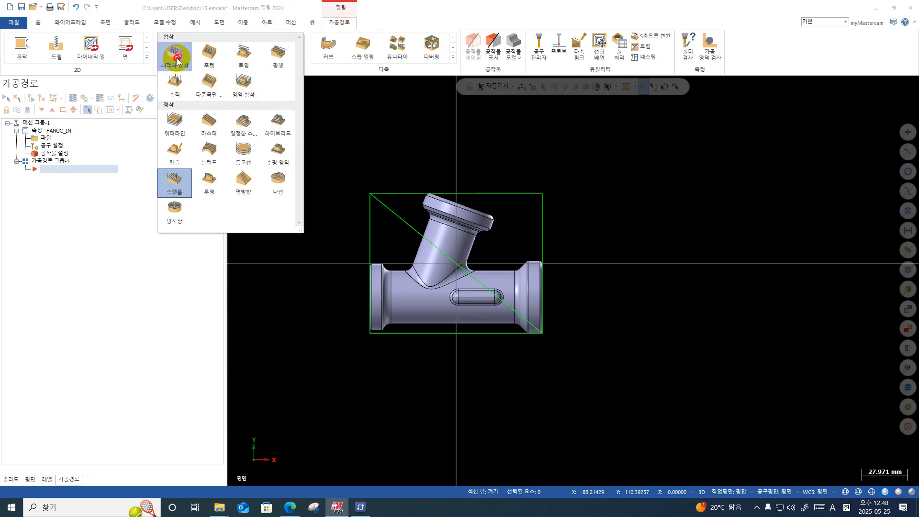
pyautogui.click(176, 57)
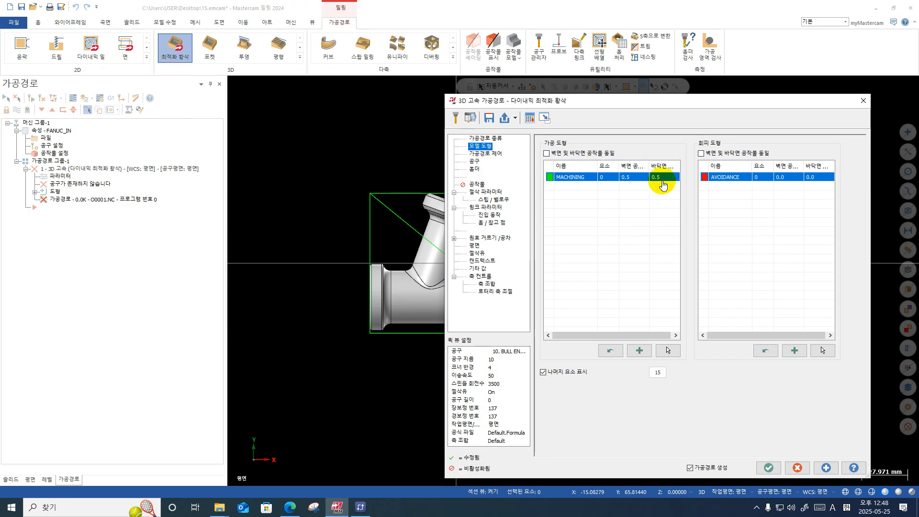
# - Set the roughing toolpath's automatic containment to bounding rectangle (바운딩 사각형), including the stock, with machining from outside
pyautogui.click(473, 163)
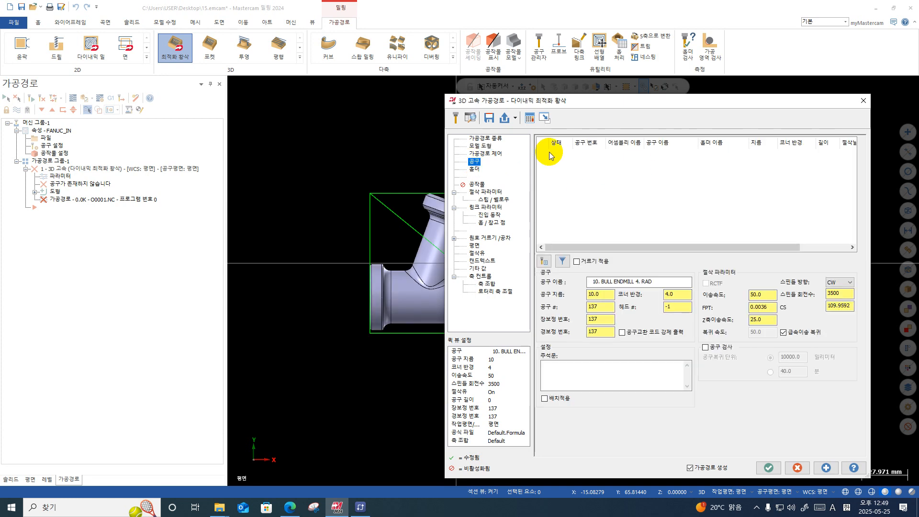
pyautogui.click(491, 154)
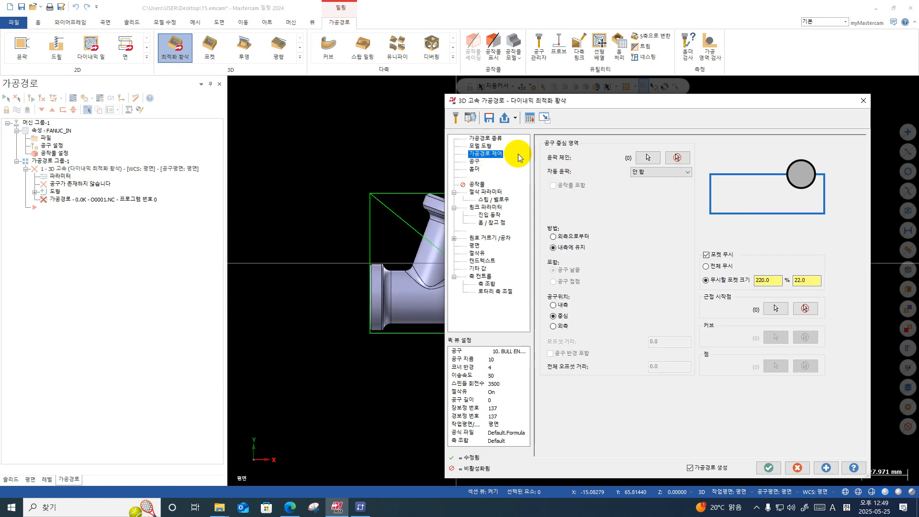
pyautogui.click(649, 173)
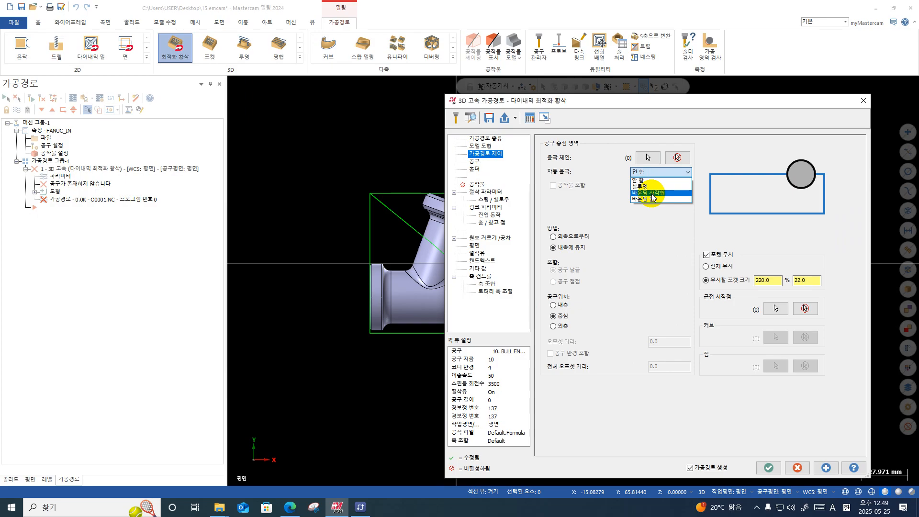
pyautogui.click(651, 193)
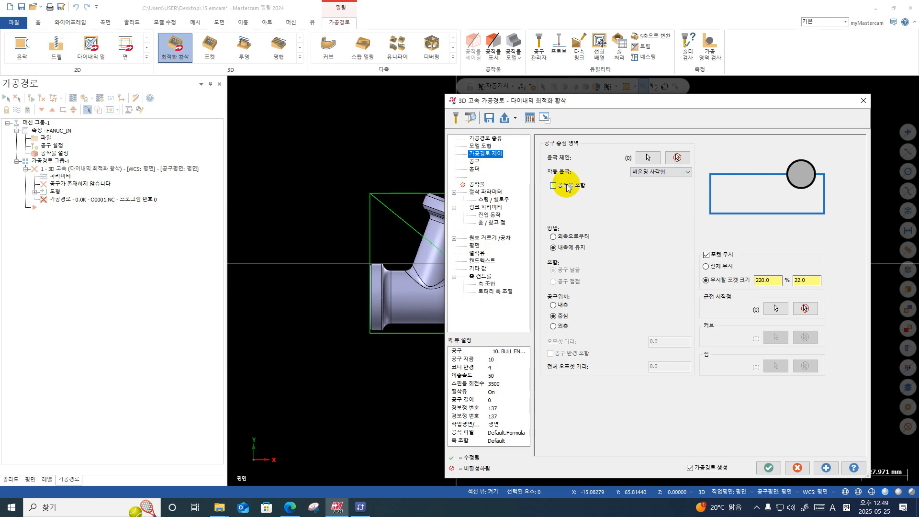
pyautogui.click(567, 187)
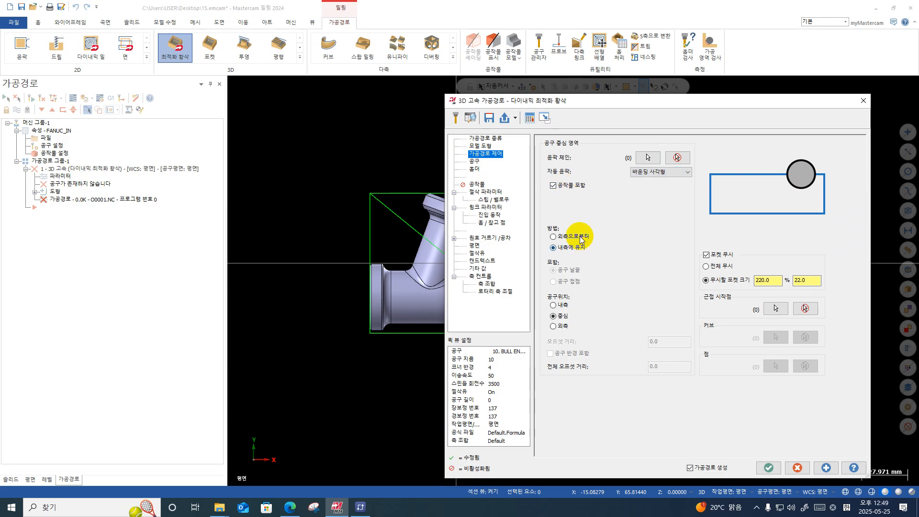
pyautogui.click(554, 237)
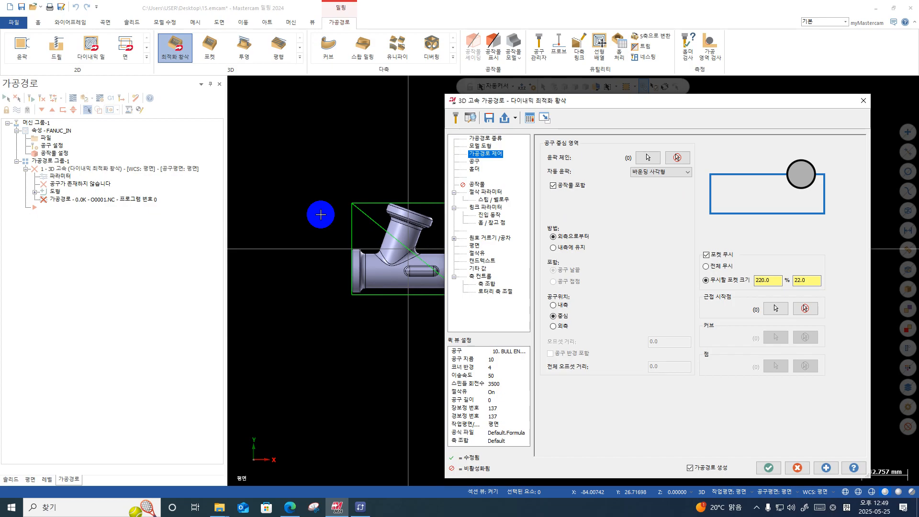
# - Create a new 12 mm flat endmill for the roughing toolpath and set its cutting length to 45 mm
pyautogui.scroll(-2, 322, 211)
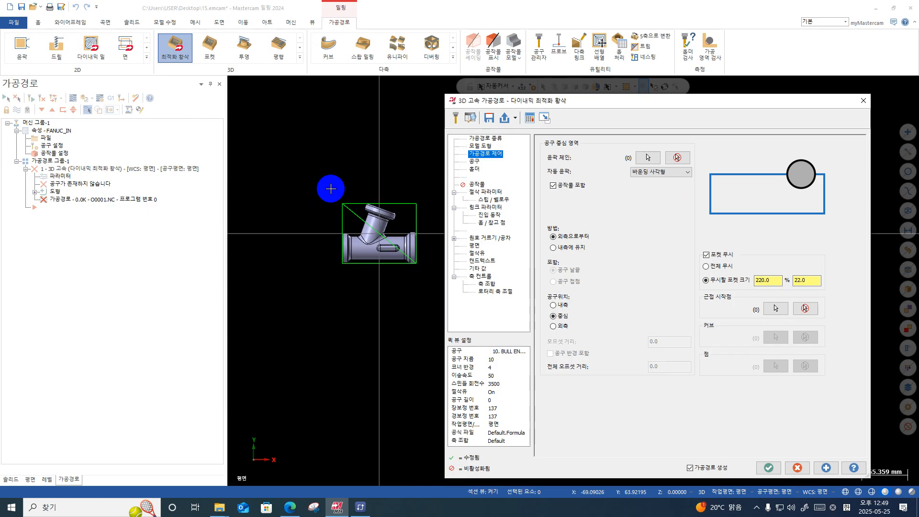
pyautogui.click(474, 162)
pyautogui.rightClick(626, 161)
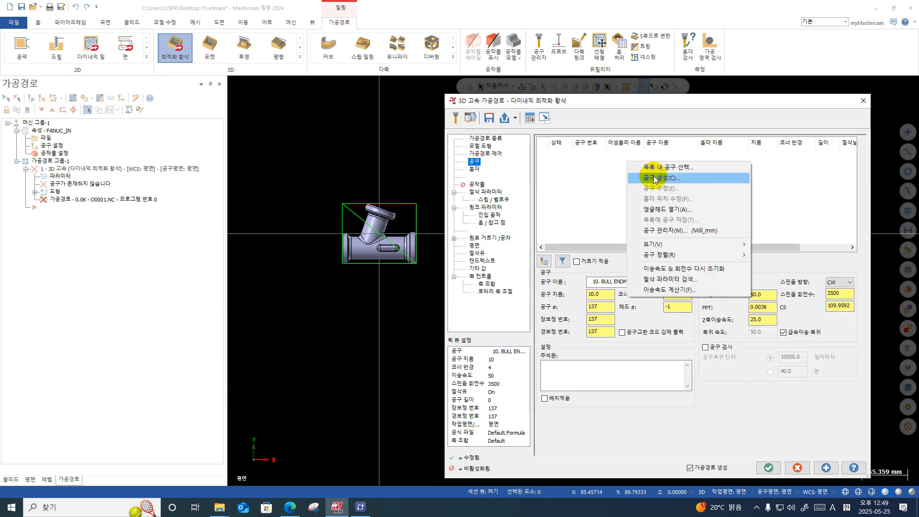
pyautogui.click(657, 179)
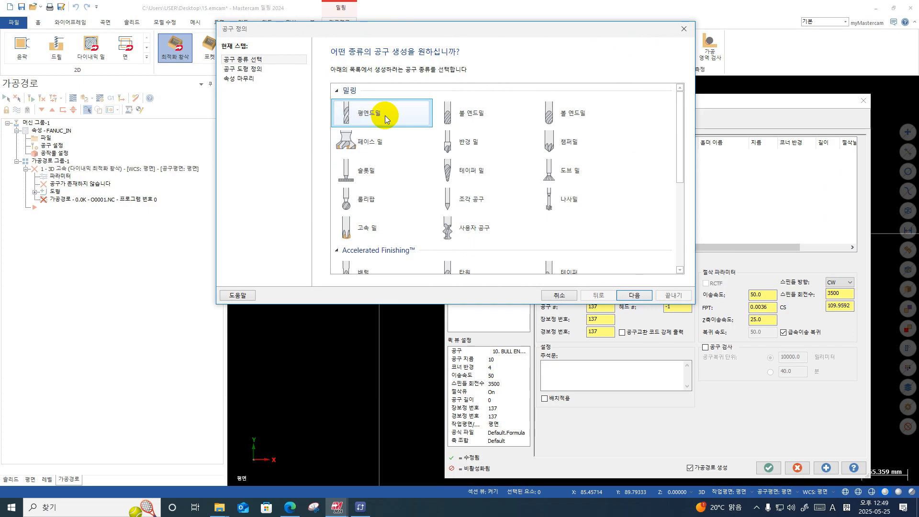
pyautogui.click(258, 61)
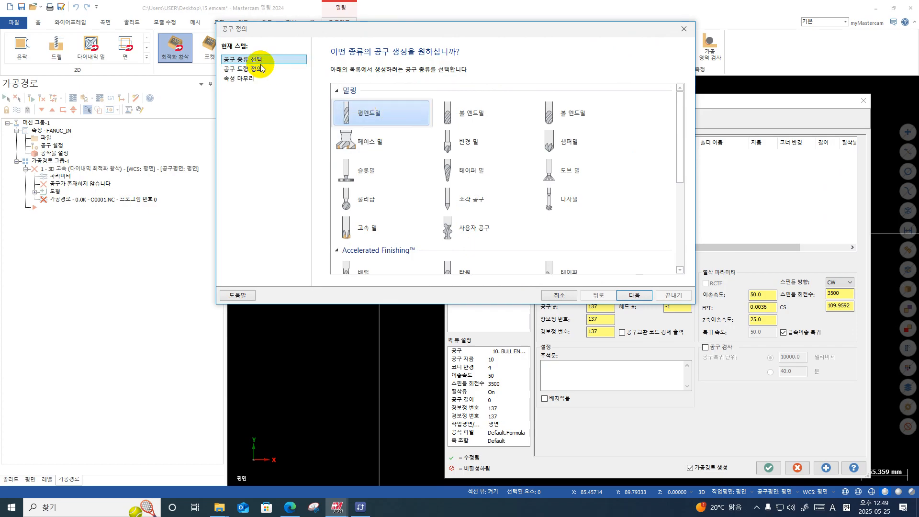
pyautogui.click(263, 69)
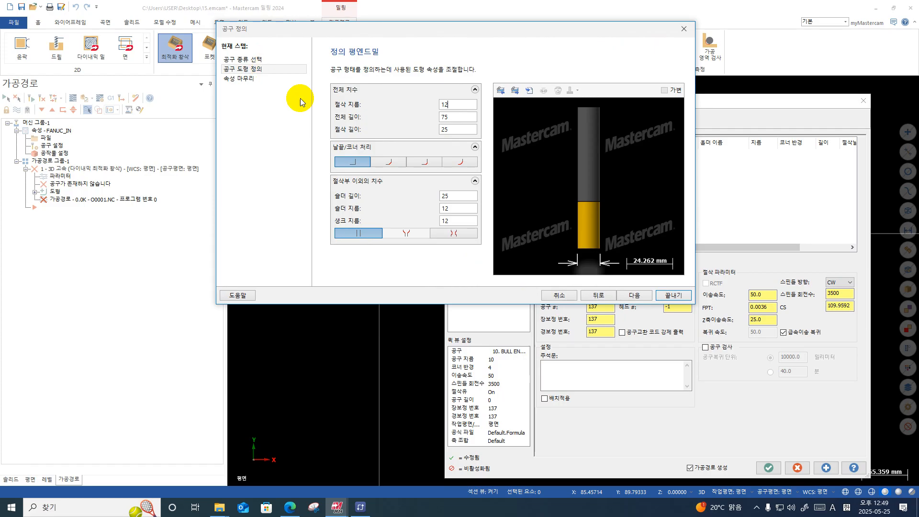
pyautogui.doubleClick(443, 129)
pyautogui.write('45')
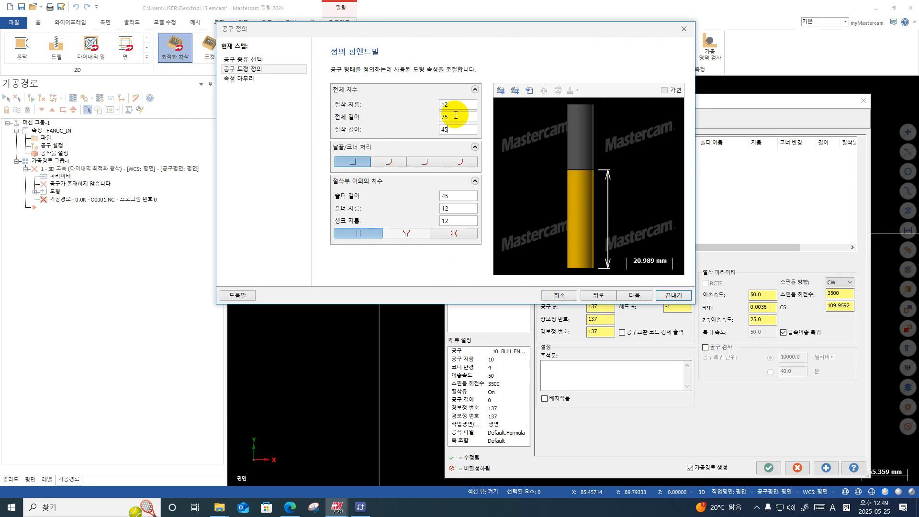
# - Set the new endmill's feed rate to 5000, plunge rate to 2000 and spindle speed to 8000
pyautogui.click(249, 78)
pyautogui.click(656, 104)
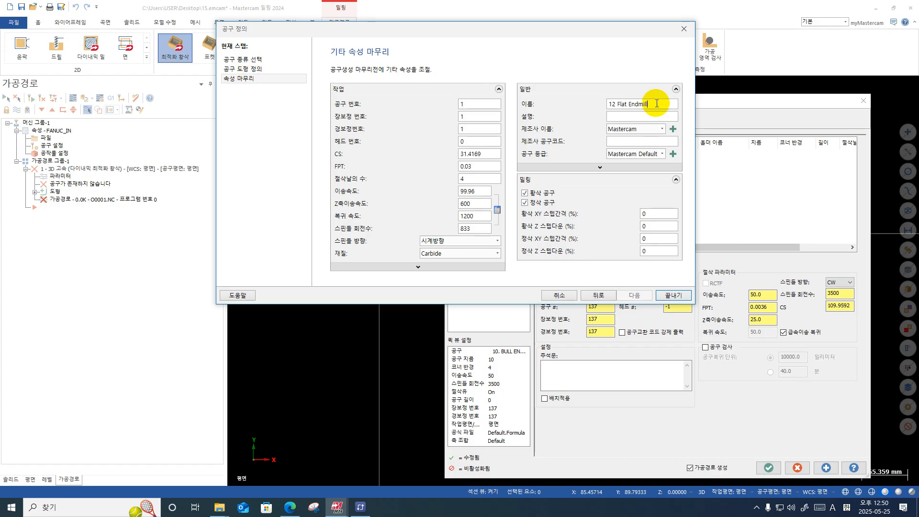
pyautogui.doubleClick(481, 193)
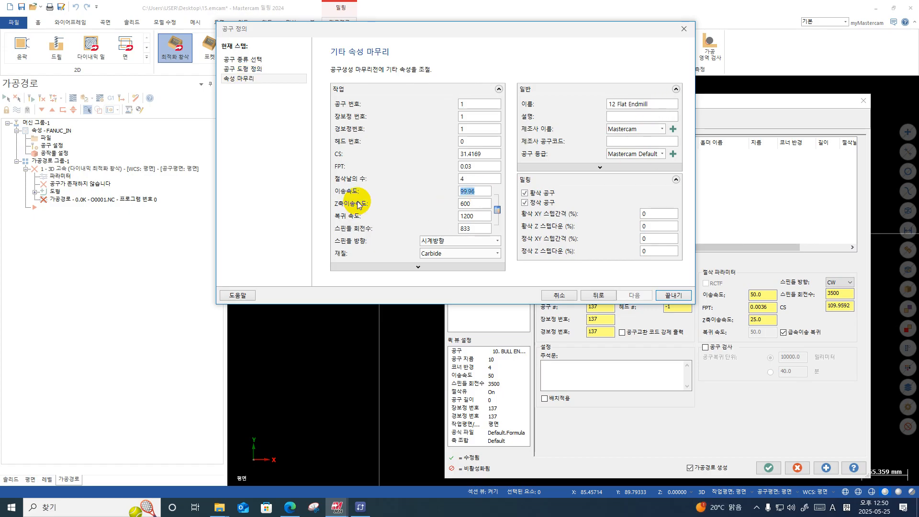
pyautogui.write('5000')
pyautogui.doubleClick(463, 204)
pyautogui.write('20')
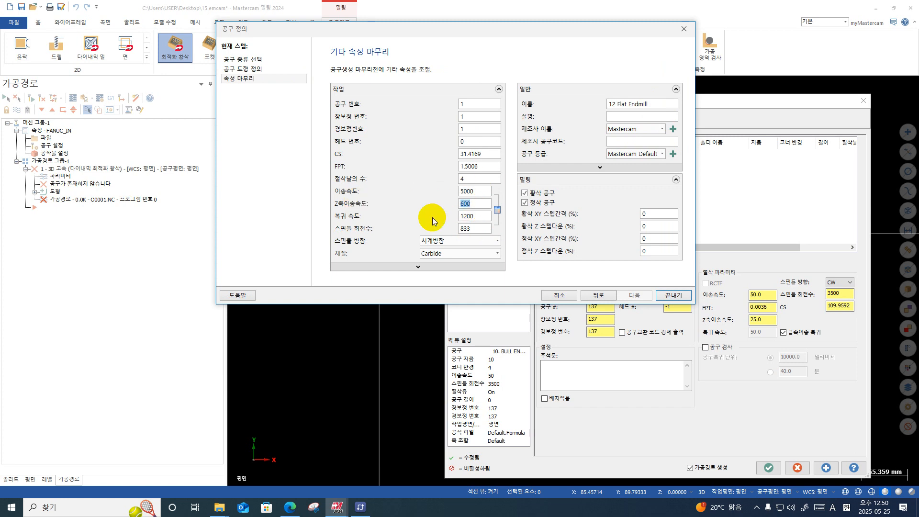
pyautogui.write('00')
pyautogui.doubleClick(474, 228)
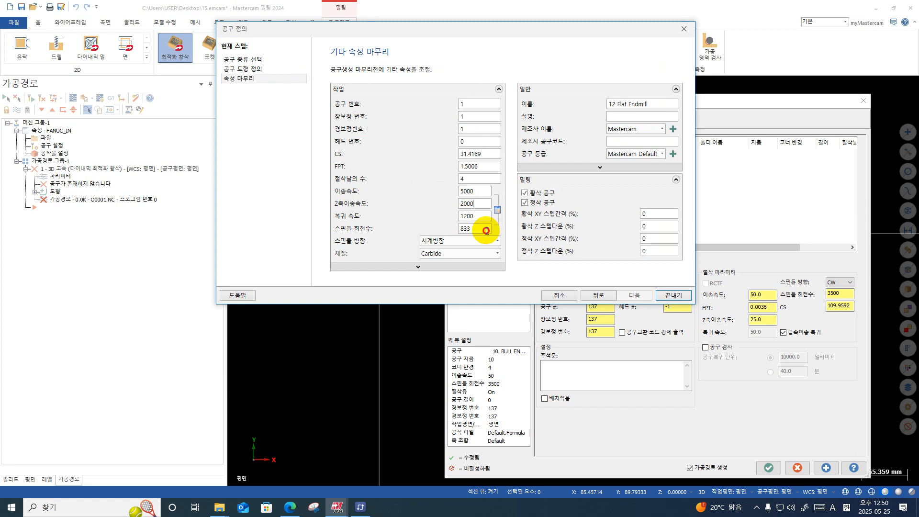
pyautogui.write('8')
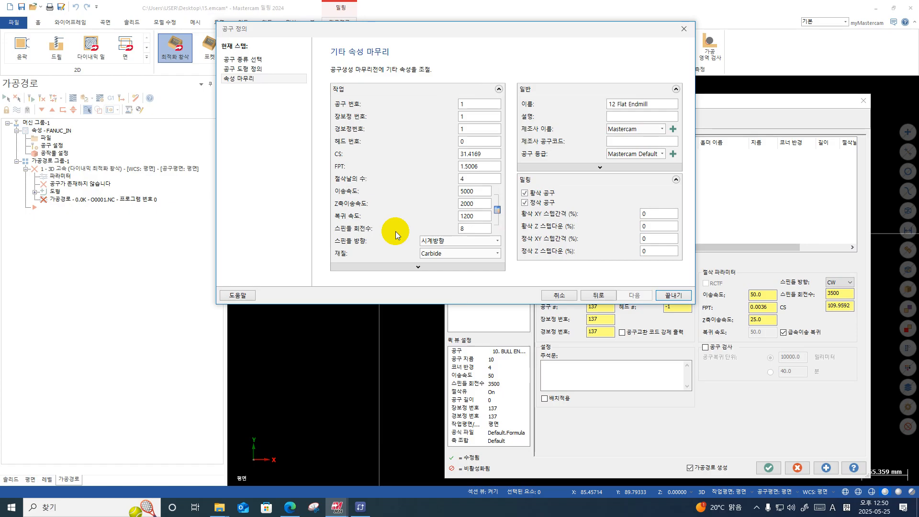
pyautogui.write('000')
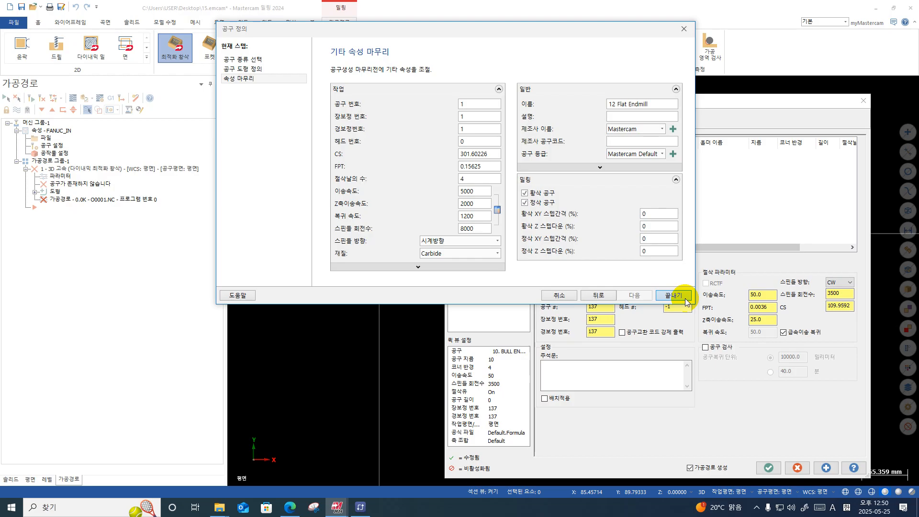
# - Set the endmill's feed rate to 3500 and finish the tool definition
pyautogui.doubleClick(479, 192)
pyautogui.press('BackSpace')
pyautogui.write('3500')
pyautogui.click(673, 295)
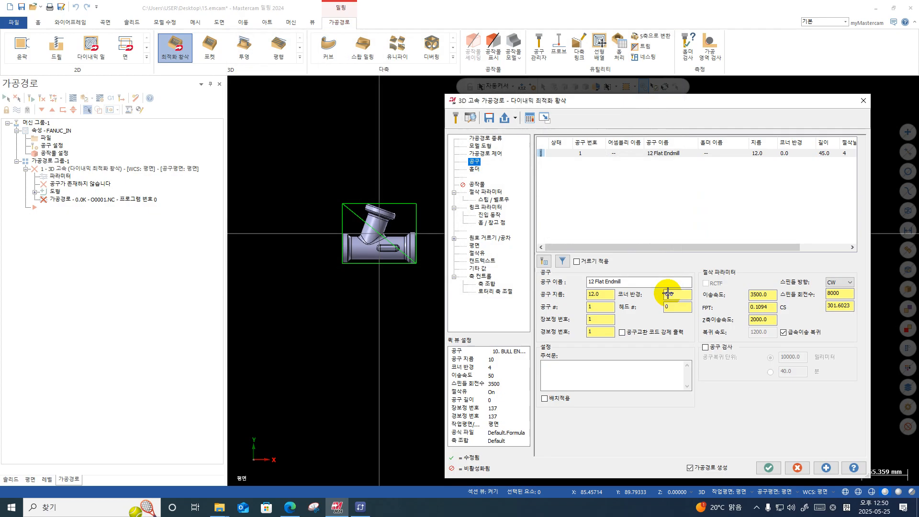
# - Load the A-BT40.tooldb holder library, assign holder A-MILL-20 to the endmill, and set the tool projection to 65 mm
pyautogui.click(474, 169)
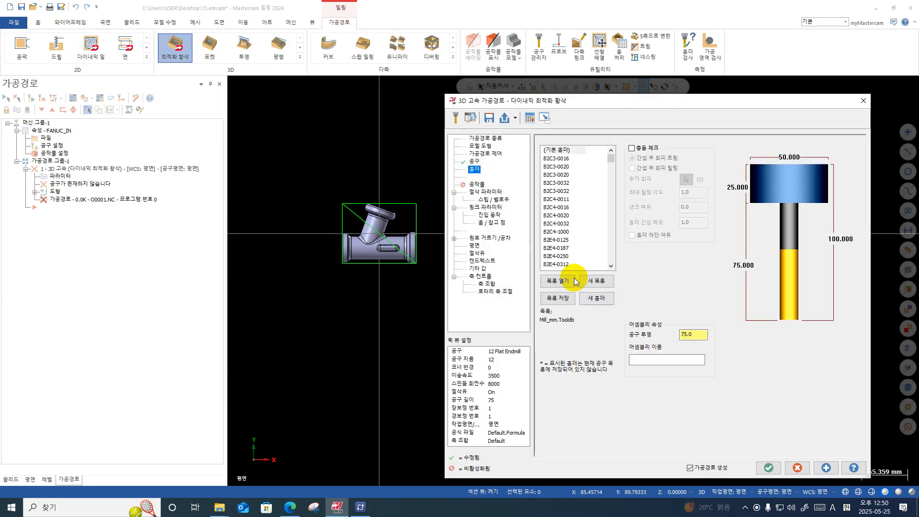
pyautogui.click(560, 282)
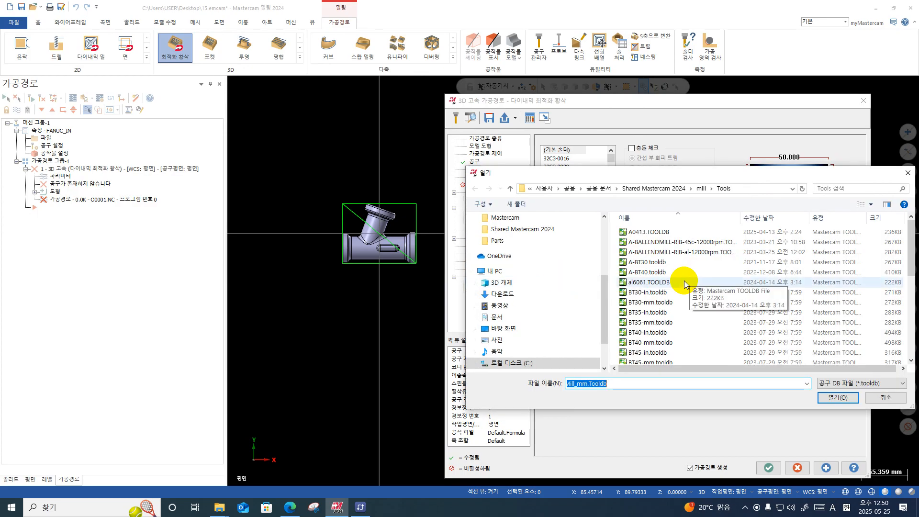
pyautogui.doubleClick(649, 272)
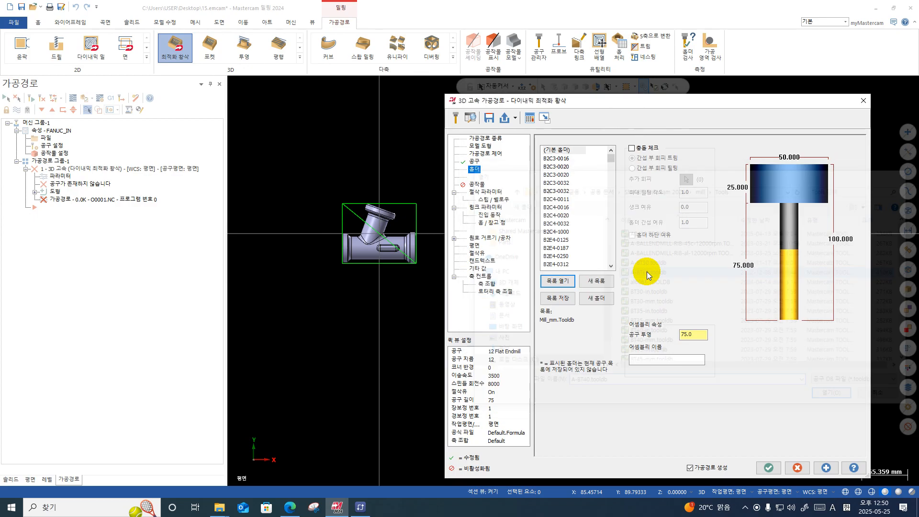
pyautogui.scroll(-3, 546, 238)
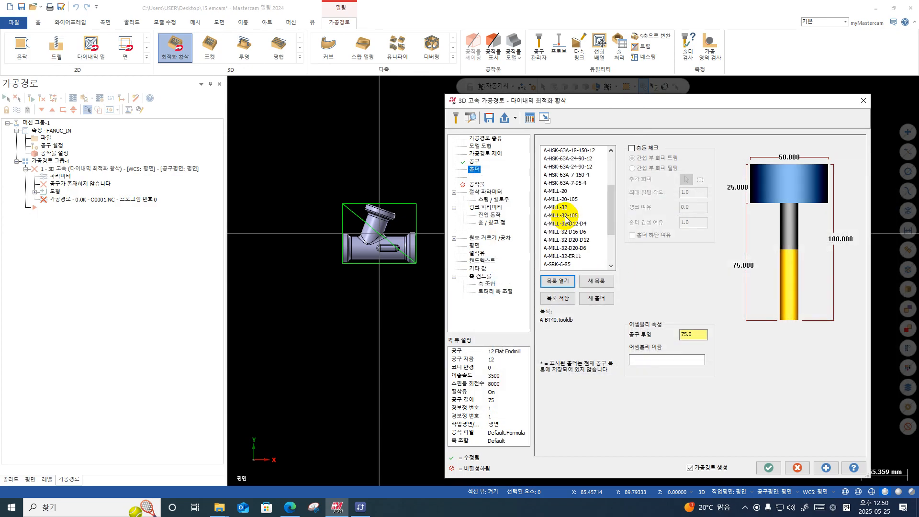
pyautogui.click(563, 192)
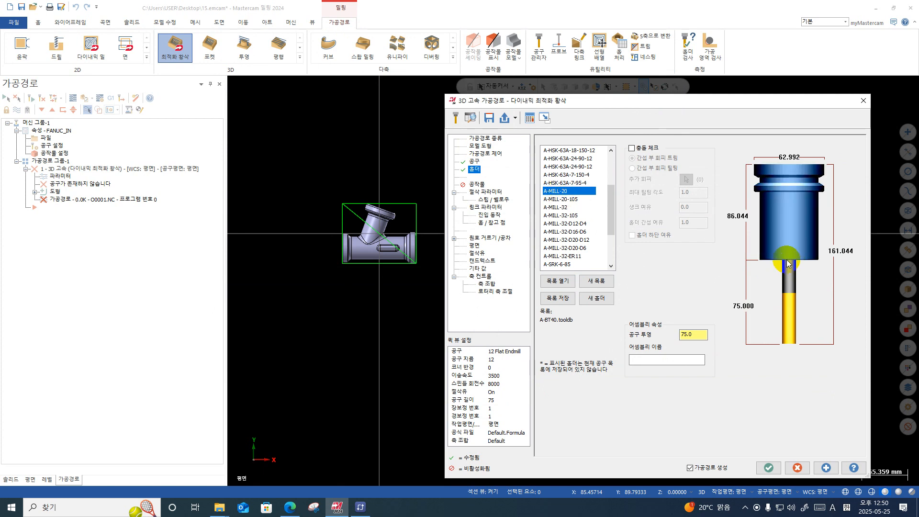
pyautogui.click(692, 333)
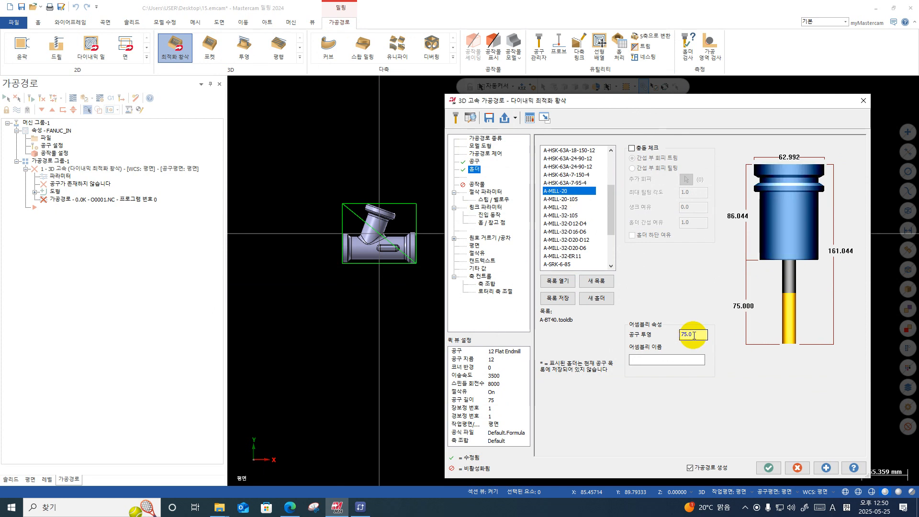
pyautogui.write('65')
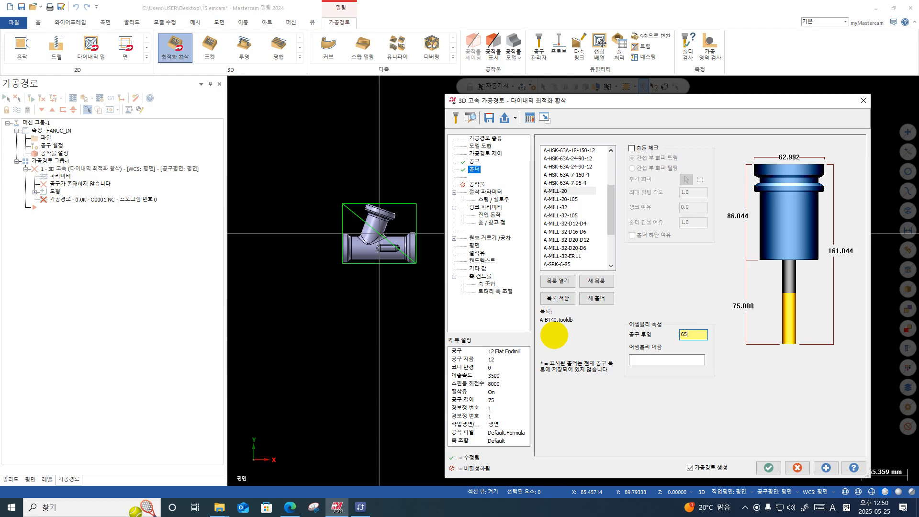
# - Set the tool projection in the holder assembly to 60 mm
pyautogui.press('Return')
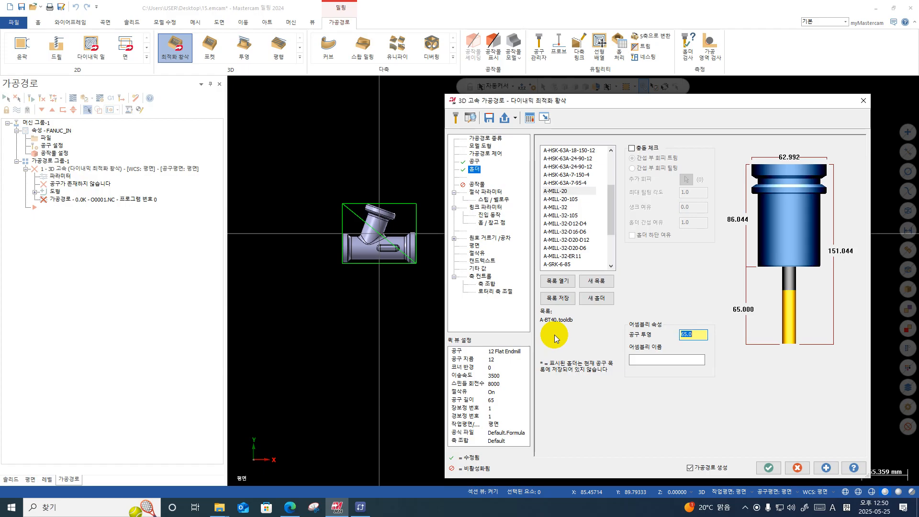
pyautogui.write('60')
pyautogui.press('Return')
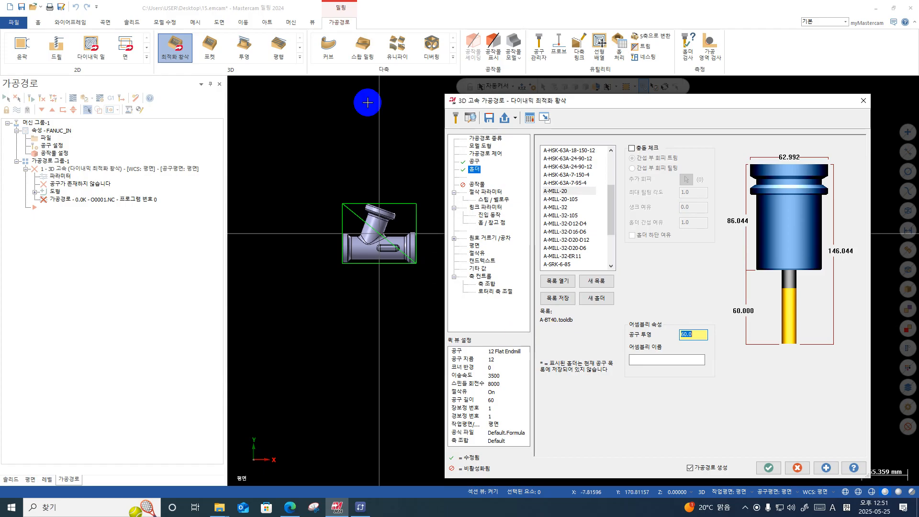
# - Set the stepover distance to 20% in the cut parameters, keep the 하향 (climb) cutting method, and turn on maximized tool engagement
pyautogui.click(483, 193)
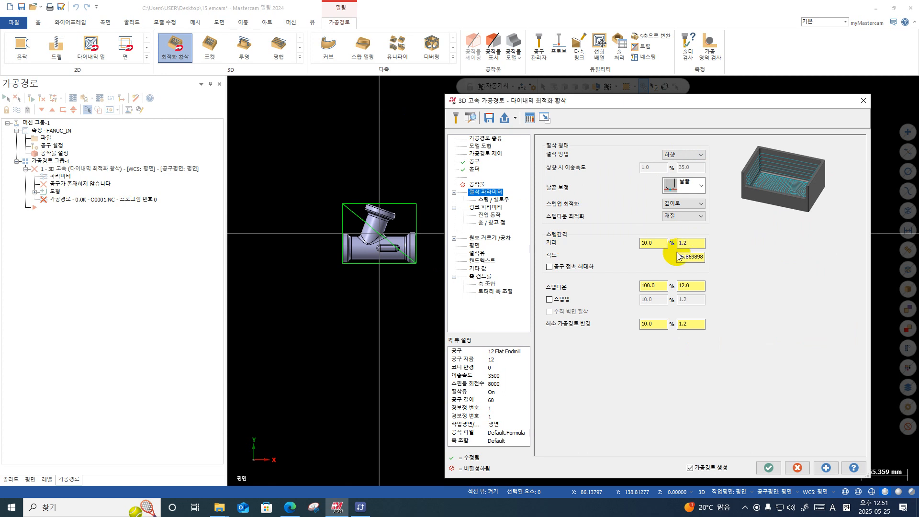
pyautogui.click(697, 248)
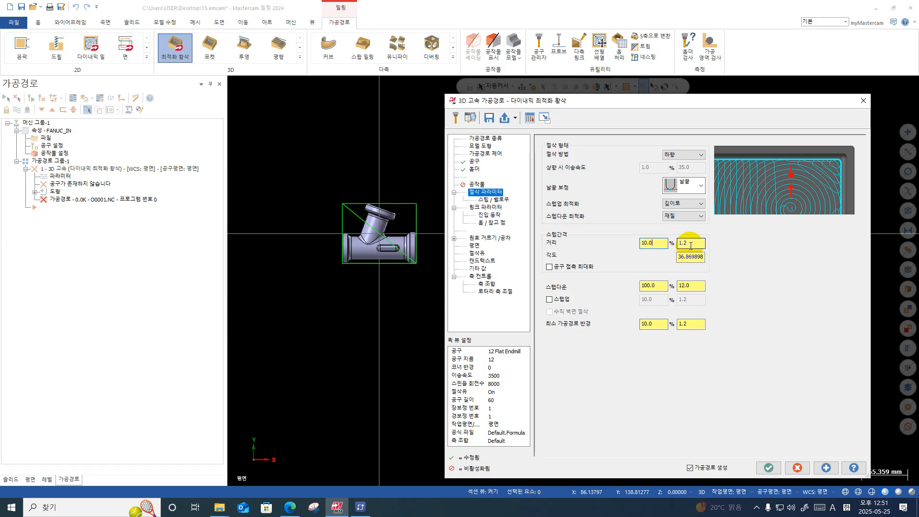
pyautogui.click(645, 242)
pyautogui.doubleClick(654, 243)
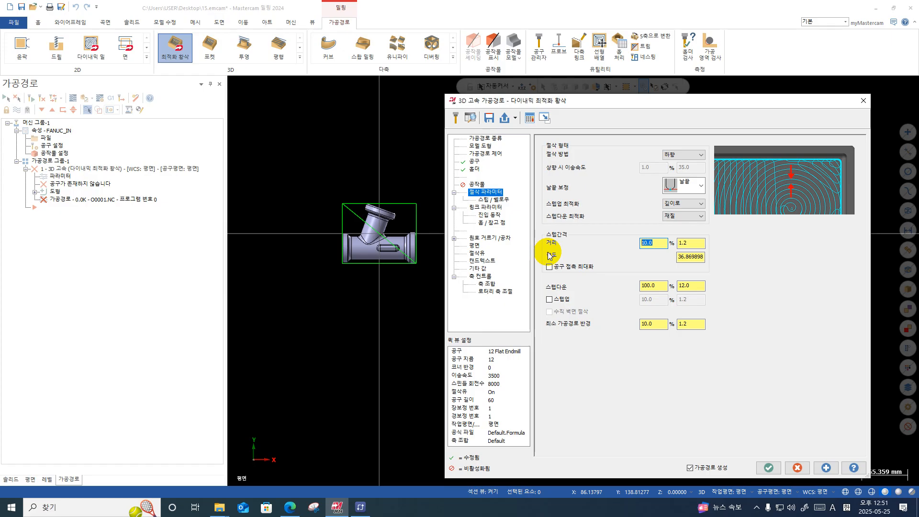
pyautogui.write('20')
pyautogui.press('Return')
pyautogui.click(702, 155)
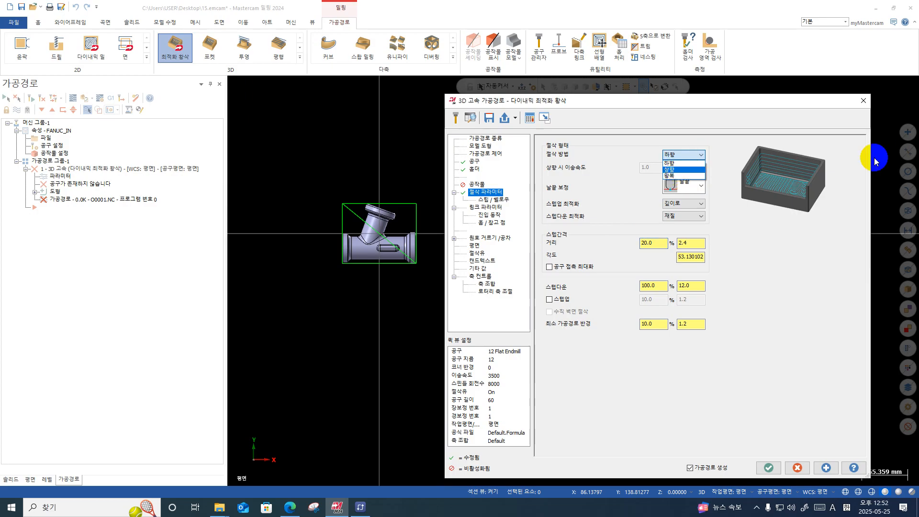
pyautogui.click(675, 164)
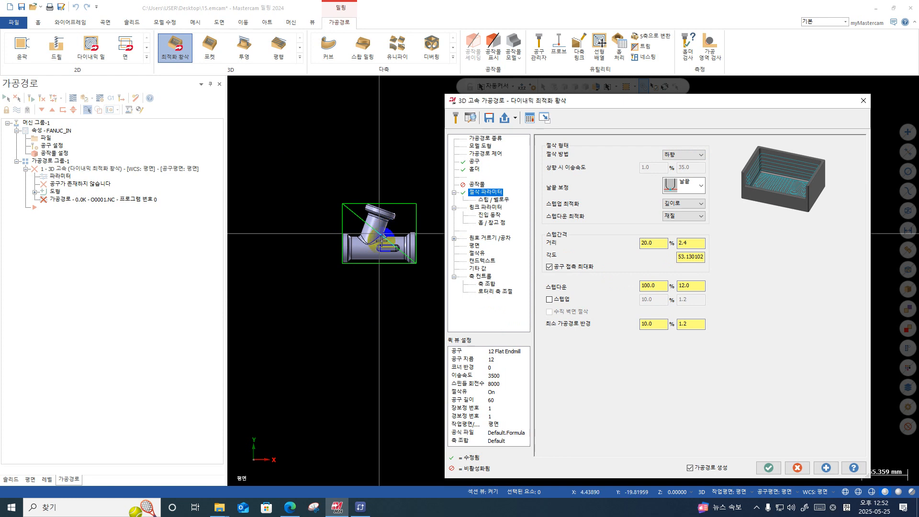
# - Measure the height of the bounding box around the pipe fitting along one of its vertical edges
pyautogui.scroll(1, 373, 242)
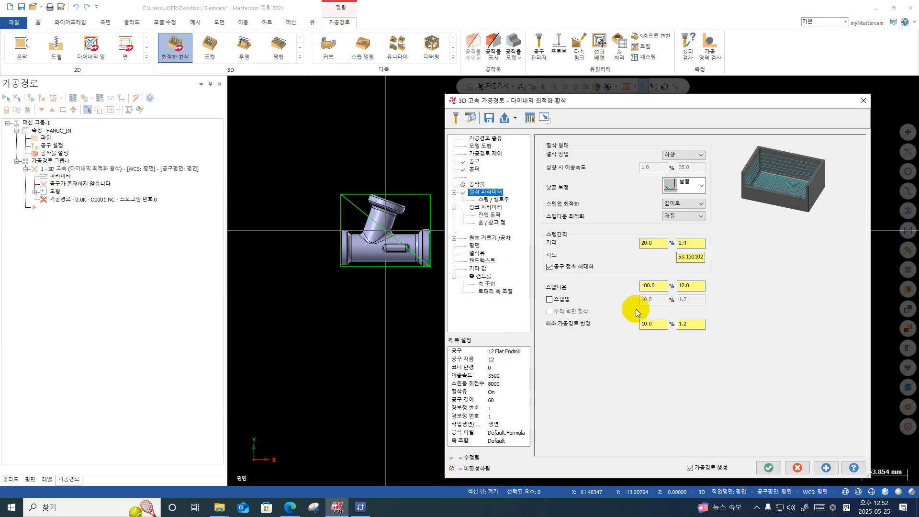
pyautogui.moveTo(372, 281); pyautogui.dragTo(275, 230, button='middle')
pyautogui.scroll(-1, 335, 182)
pyautogui.scroll(2, 435, 249)
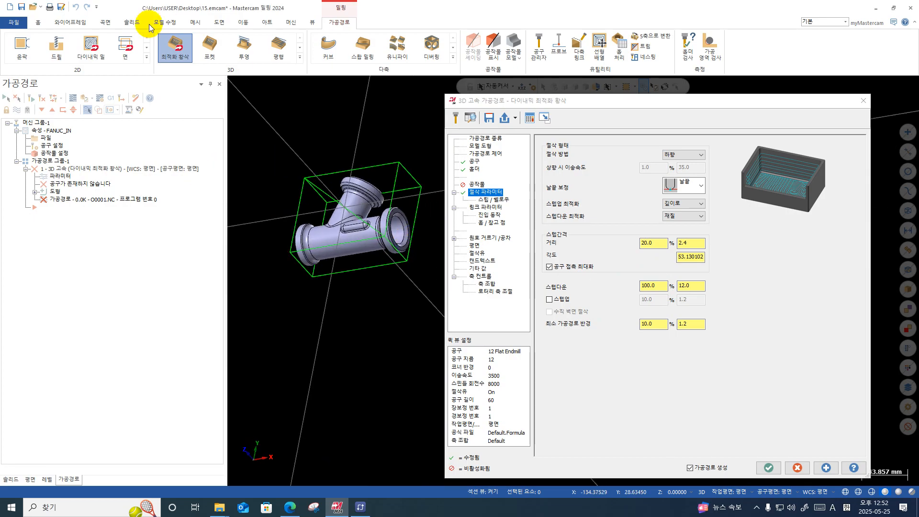
pyautogui.click(40, 23)
pyautogui.click(426, 46)
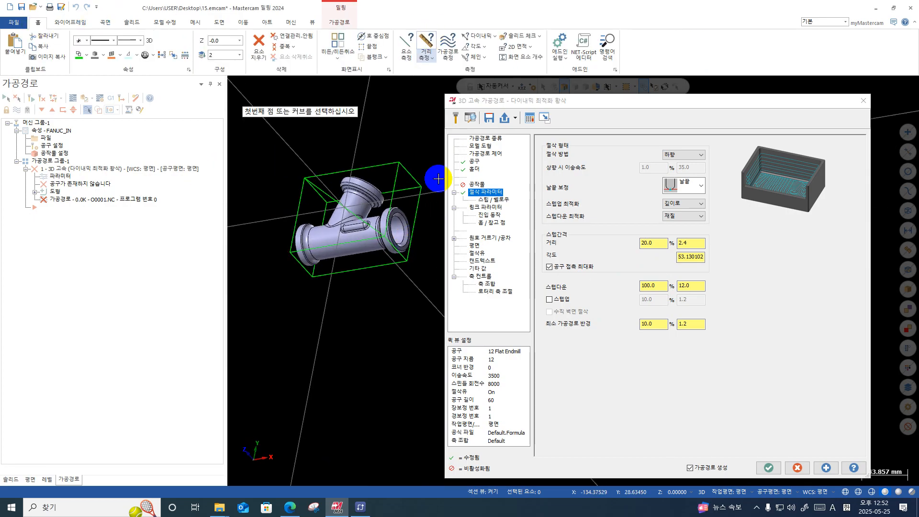
pyautogui.moveTo(433, 172); pyautogui.dragTo(399, 165, button='middle')
pyautogui.click(397, 162)
pyautogui.click(422, 191)
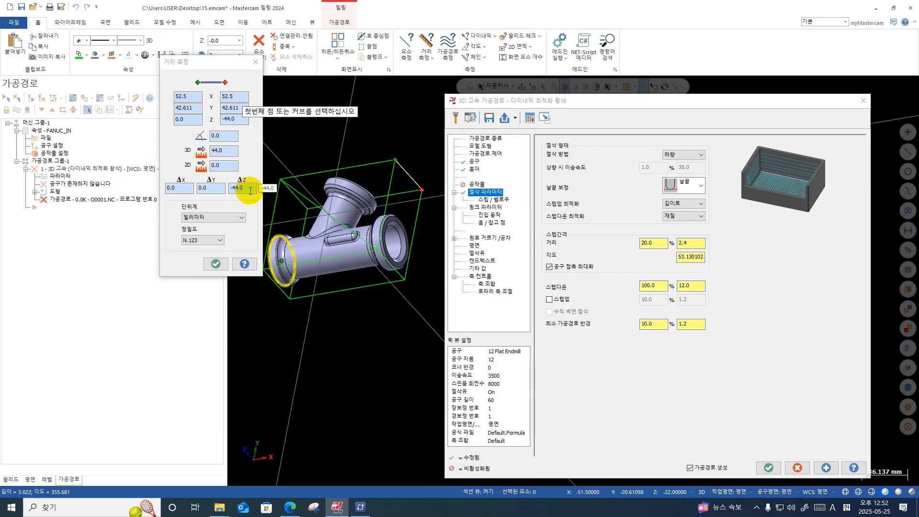
pyautogui.click(256, 61)
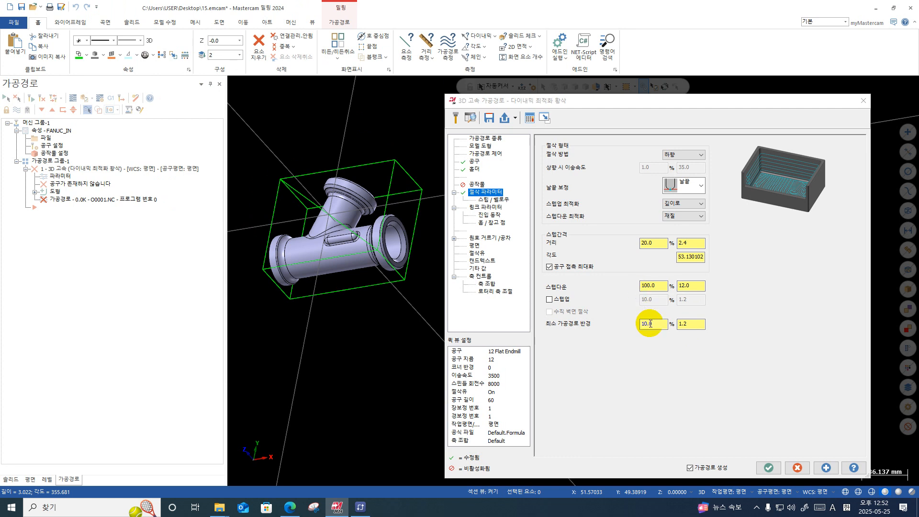
# - Set the roughing stepdown to 24 mm
pyautogui.click(693, 286)
pyautogui.write('22.5')
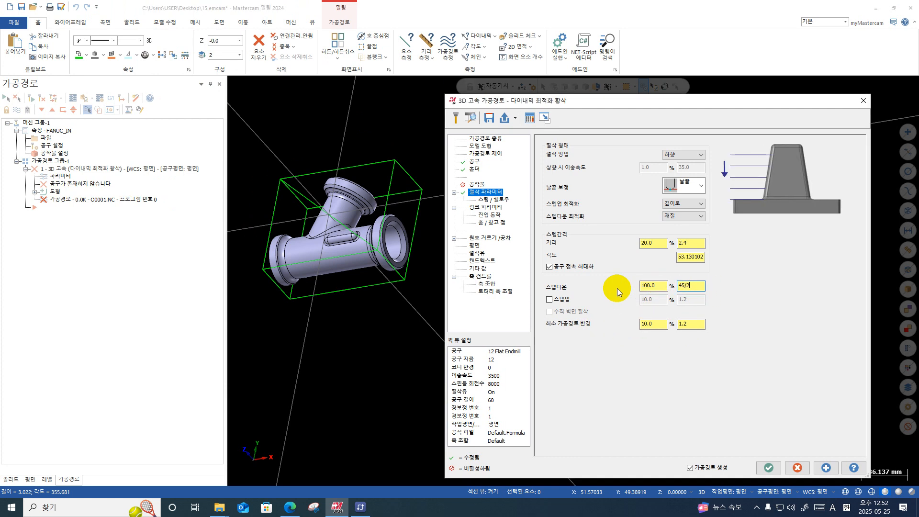
pyautogui.press('Return')
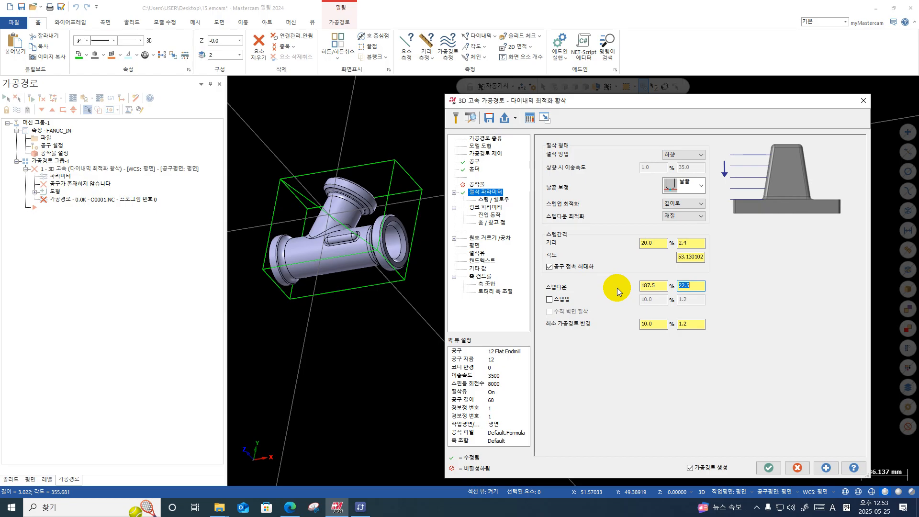
pyautogui.write('24')
pyautogui.press('Return')
# - Enable the minimum and maximum Z depth limits in the steep/shallow settings and include the stock for the minimum depth
pyautogui.click(493, 201)
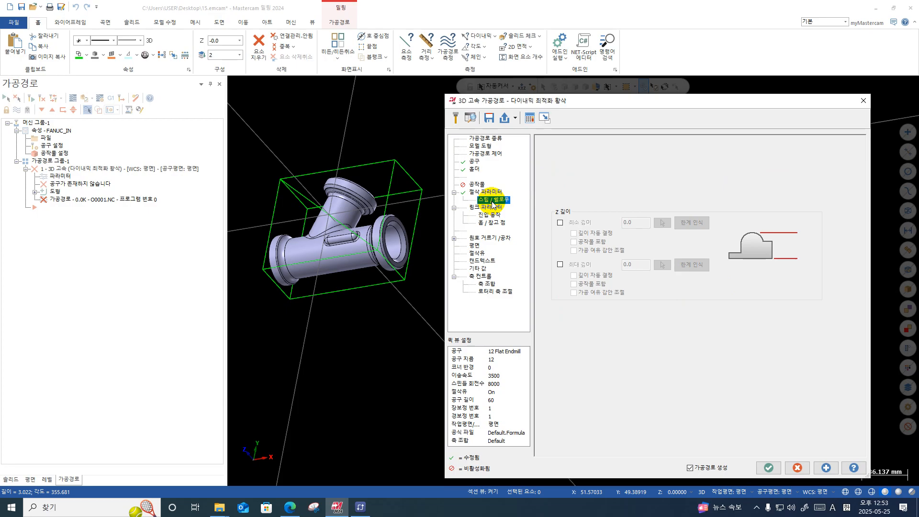
pyautogui.click(560, 223)
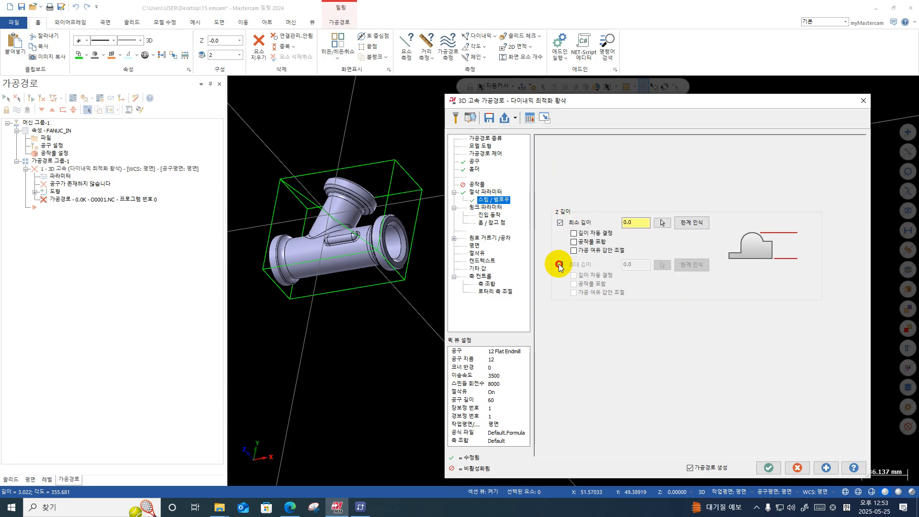
pyautogui.click(560, 265)
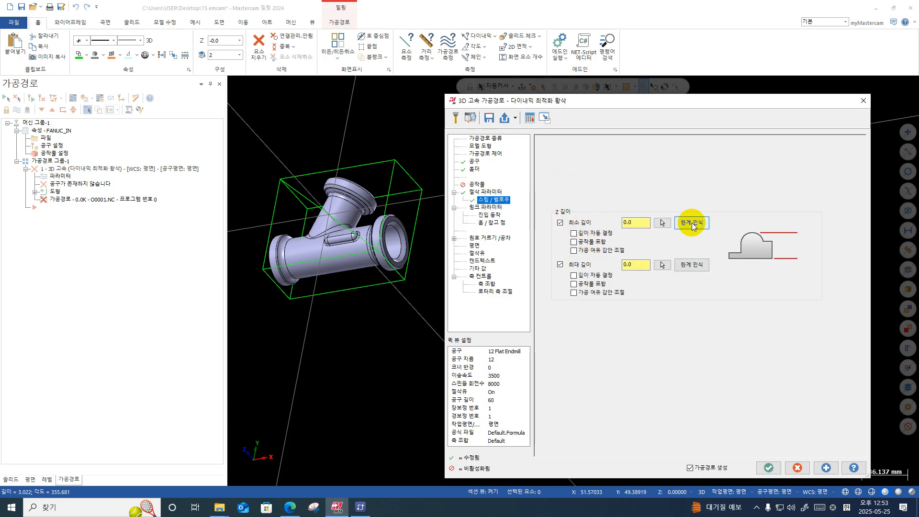
pyautogui.click(573, 242)
# - Select the whole pipe fitting as the machining geometry in the model geometry settings
pyautogui.click(482, 147)
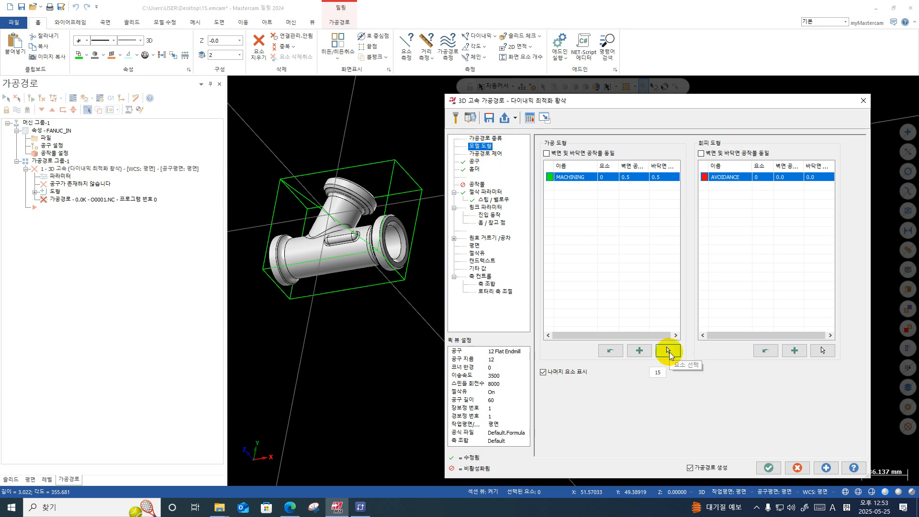
pyautogui.click(669, 352)
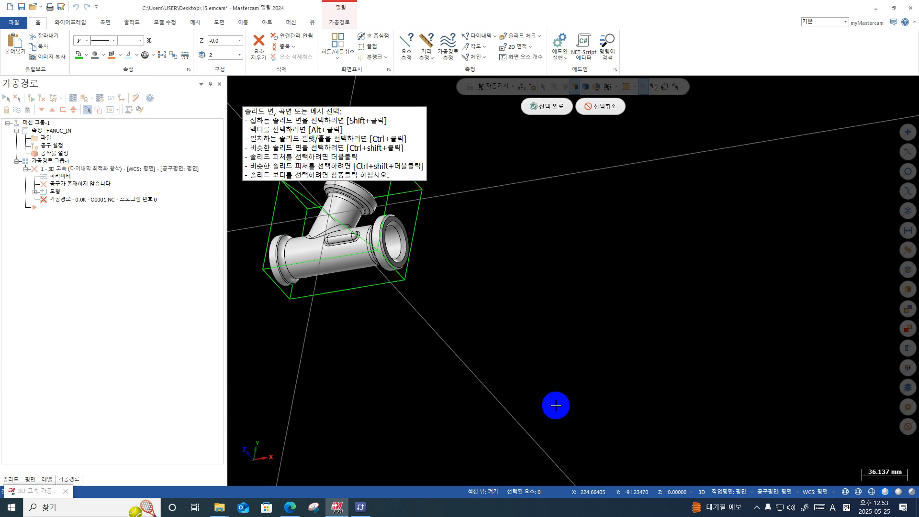
pyautogui.moveTo(527, 191); pyautogui.dragTo(304, 396)
pyautogui.press('Return')
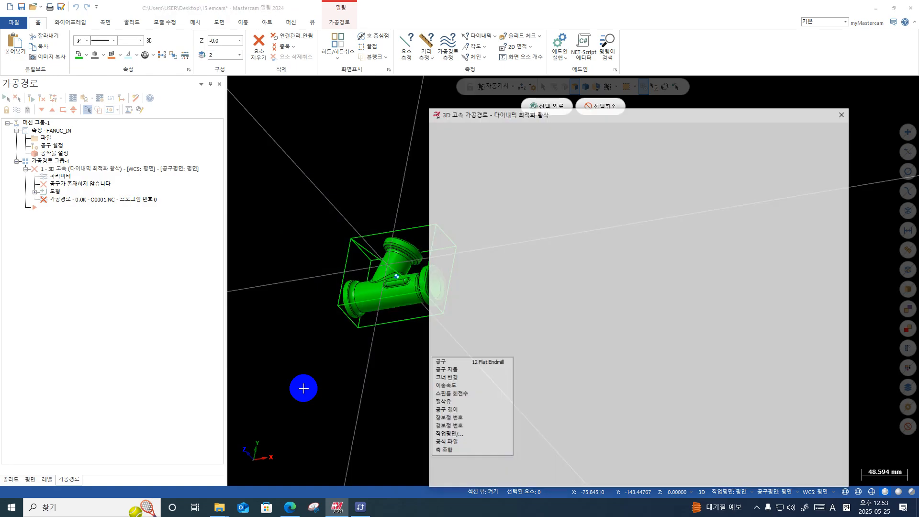
# - Review the toolpath control and cut parameters, then set the minimum depth in the steep/shallow settings to 1 mm
pyautogui.click(485, 155)
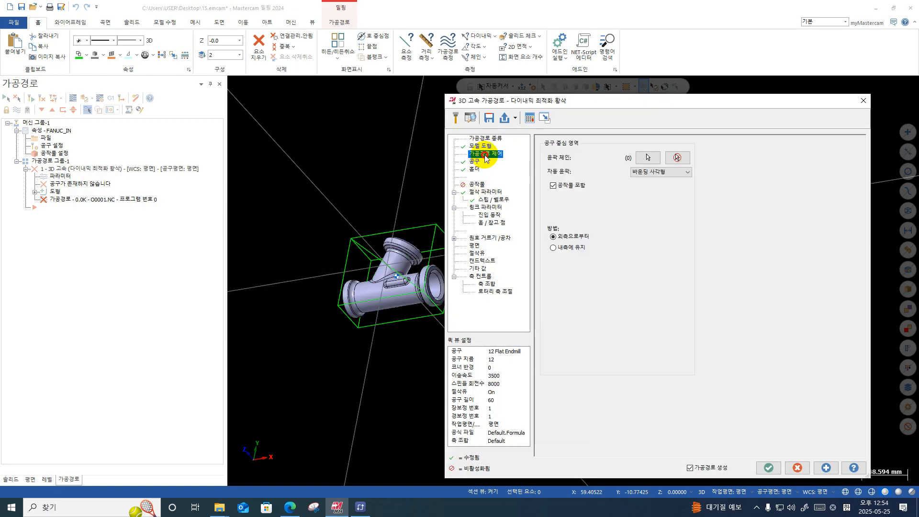
pyautogui.click(483, 194)
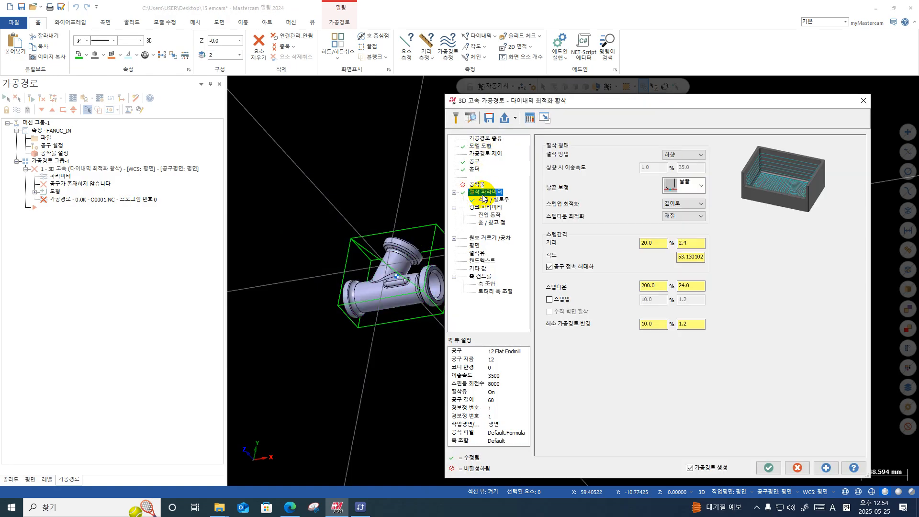
pyautogui.click(485, 199)
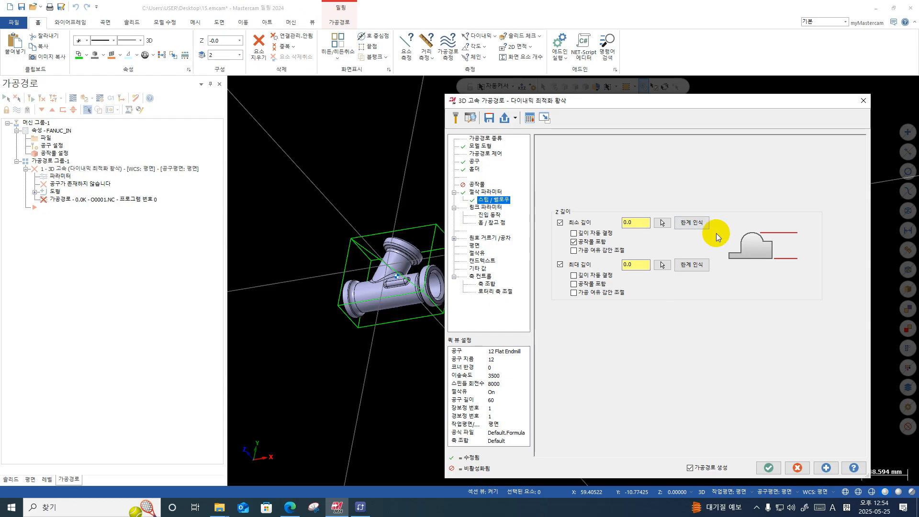
pyautogui.click(698, 225)
pyautogui.moveTo(338, 271); pyautogui.dragTo(364, 198, button='middle')
pyautogui.rightClick(365, 198)
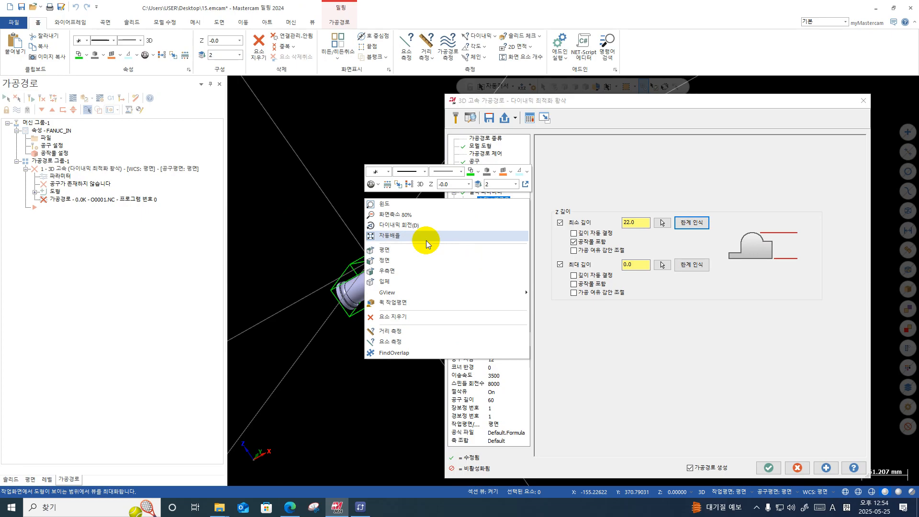
pyautogui.click(418, 254)
pyautogui.moveTo(369, 245); pyautogui.dragTo(354, 205, button='middle')
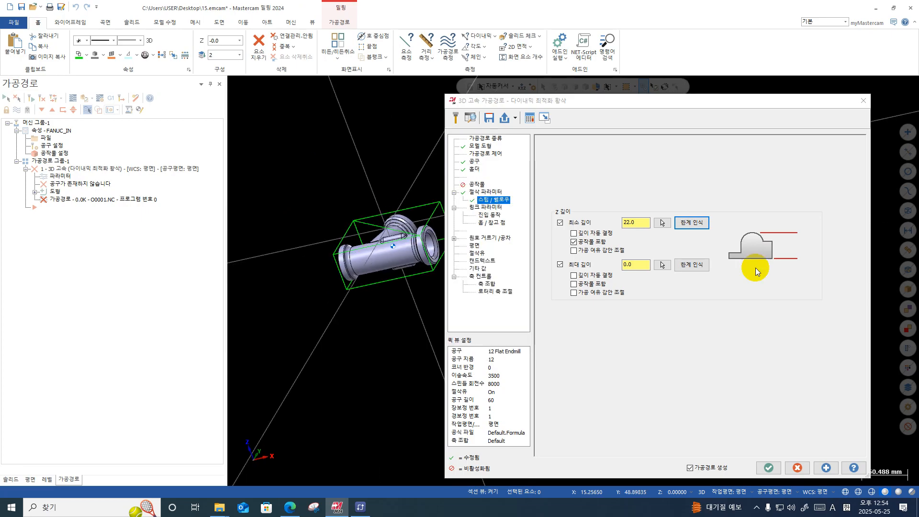
pyautogui.doubleClick(634, 222)
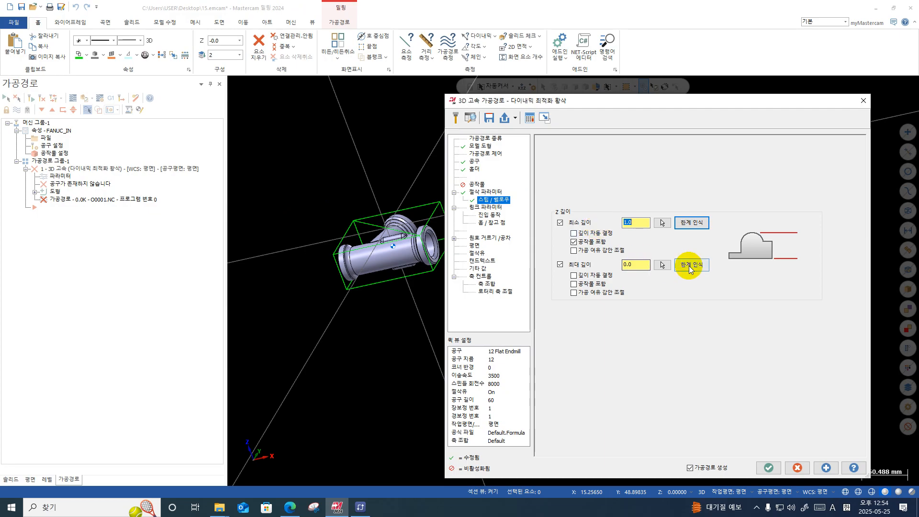
# - Pick a lower corner of the bounding box for the maximum depth, set it to -45 mm, and stop including stock for the minimum depth
pyautogui.click(663, 265)
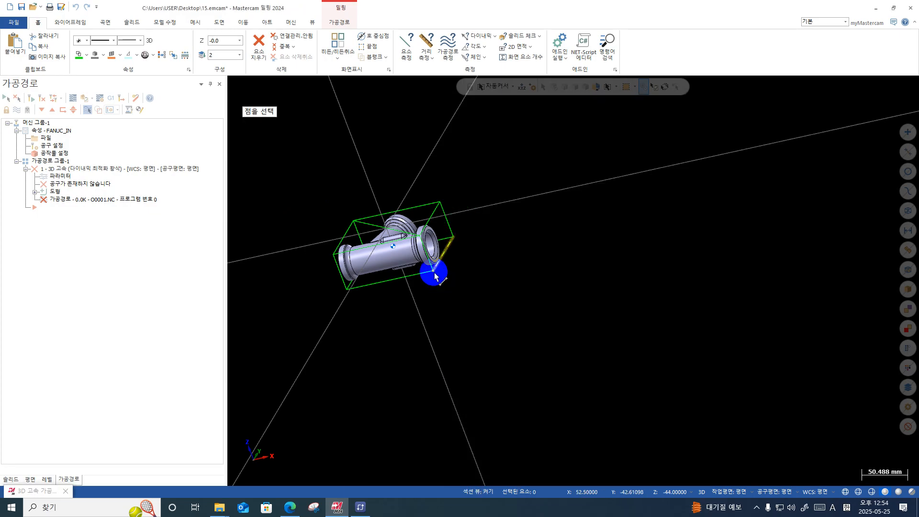
pyautogui.click(431, 273)
pyautogui.doubleClick(637, 264)
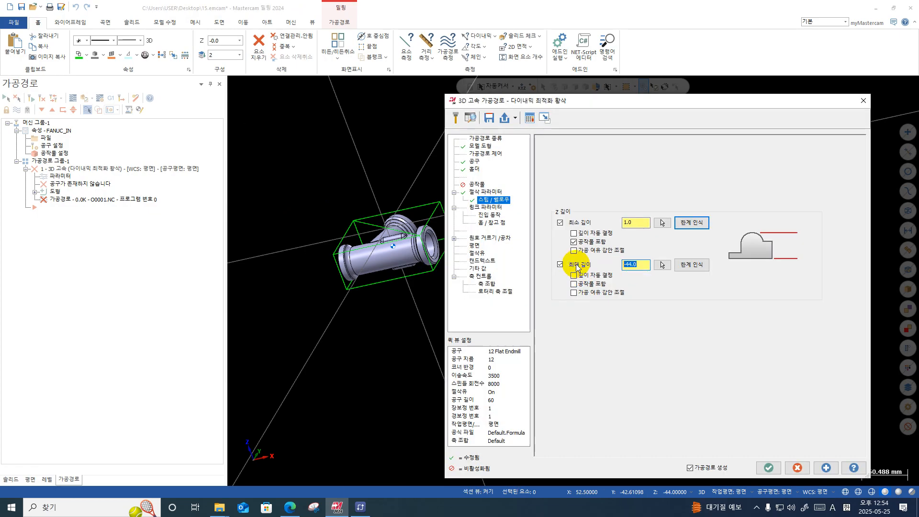
pyautogui.write('-45')
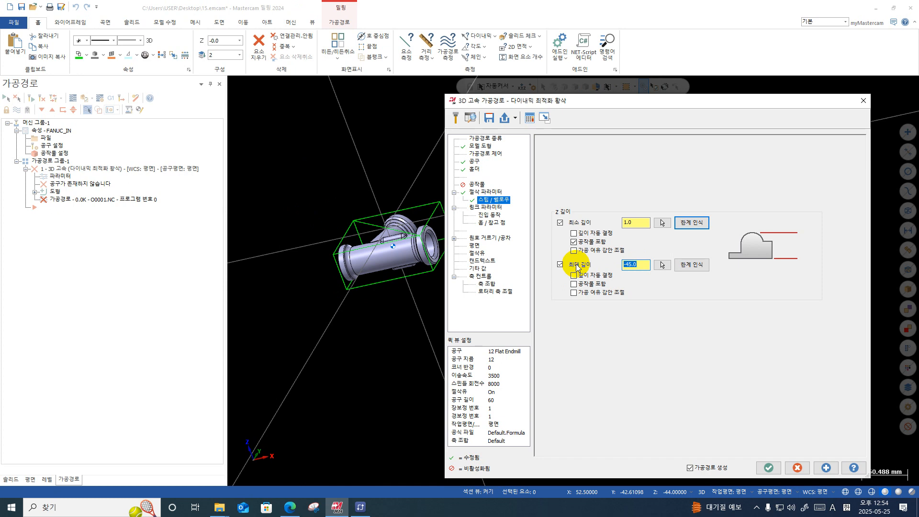
pyautogui.press('Return')
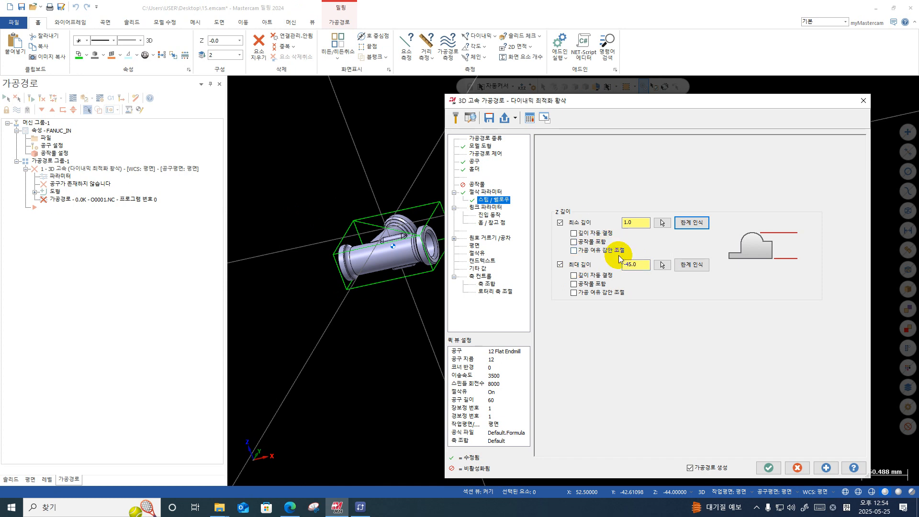
# - Set the entry radius to 0 in the linking parameters, disable the auxiliary entry (진입 보조), and enable 경로간이동 조절
pyautogui.click(485, 209)
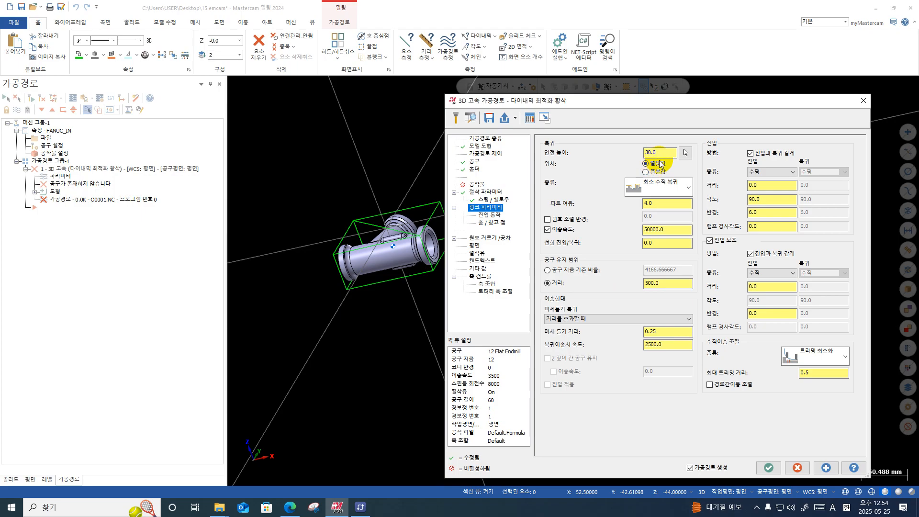
pyautogui.click(653, 203)
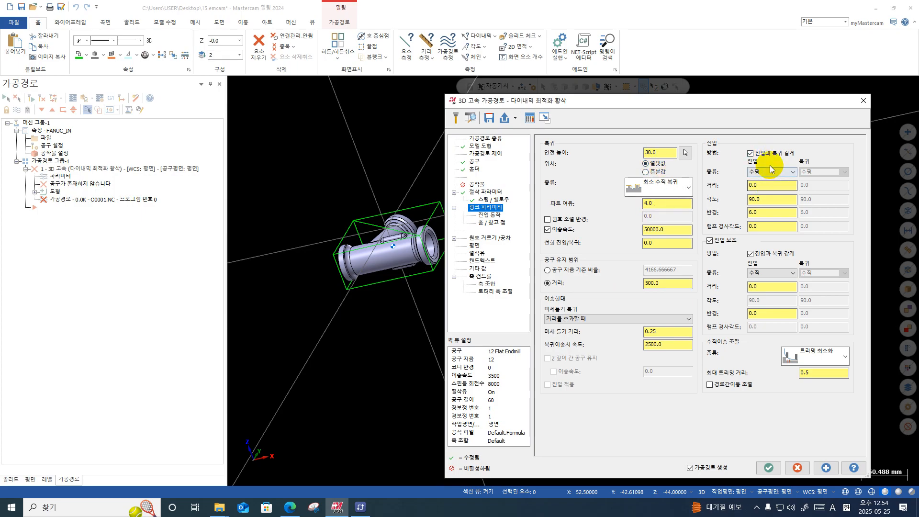
pyautogui.click(752, 155)
pyautogui.click(752, 155)
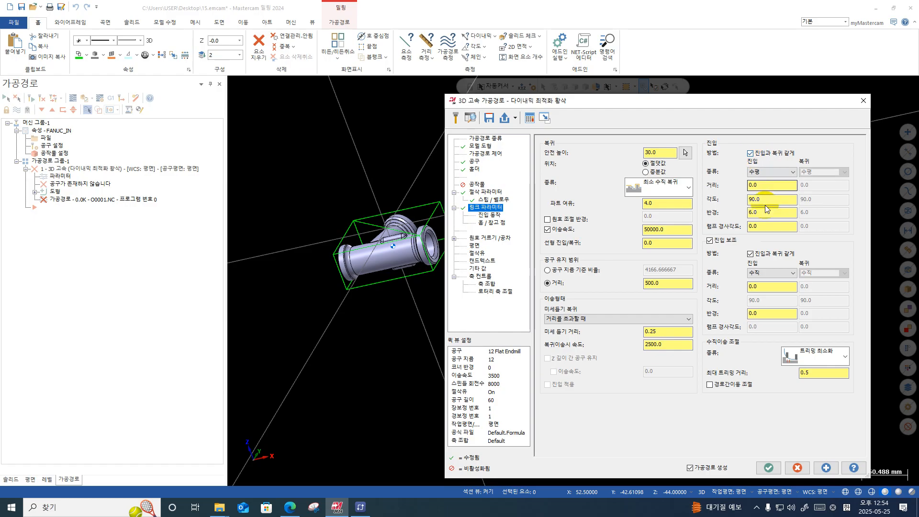
pyautogui.doubleClick(768, 215)
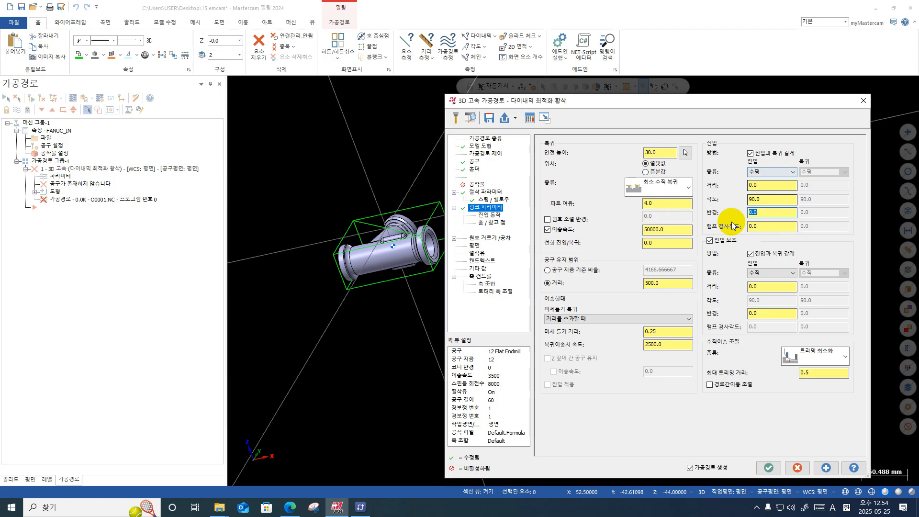
pyautogui.click(718, 239)
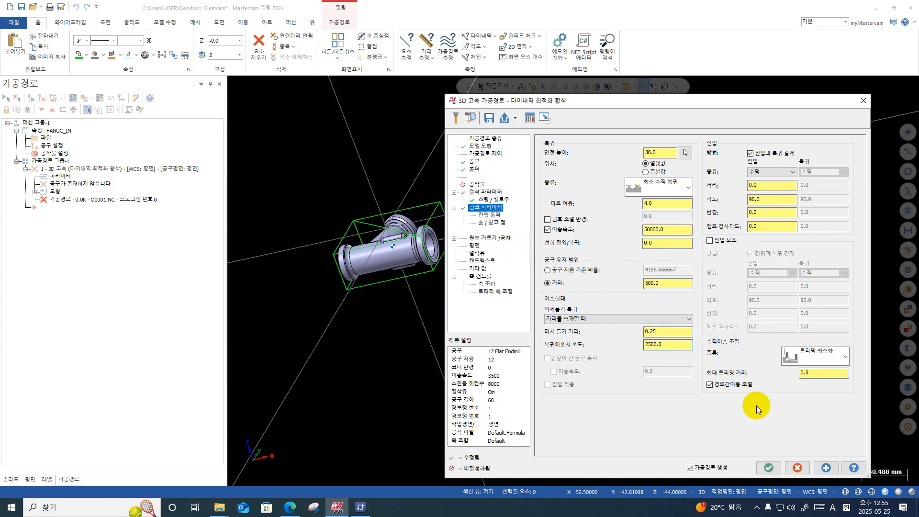
# - Generate the OptiRough toolpath and play its backplot through to the end, inspecting the tool motion around the fitting
pyautogui.click(770, 468)
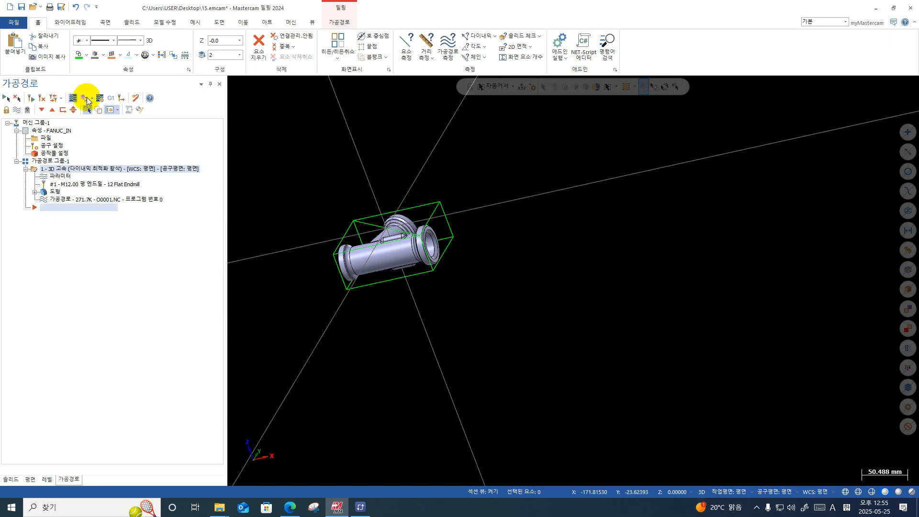
pyautogui.click(73, 98)
pyautogui.click(232, 82)
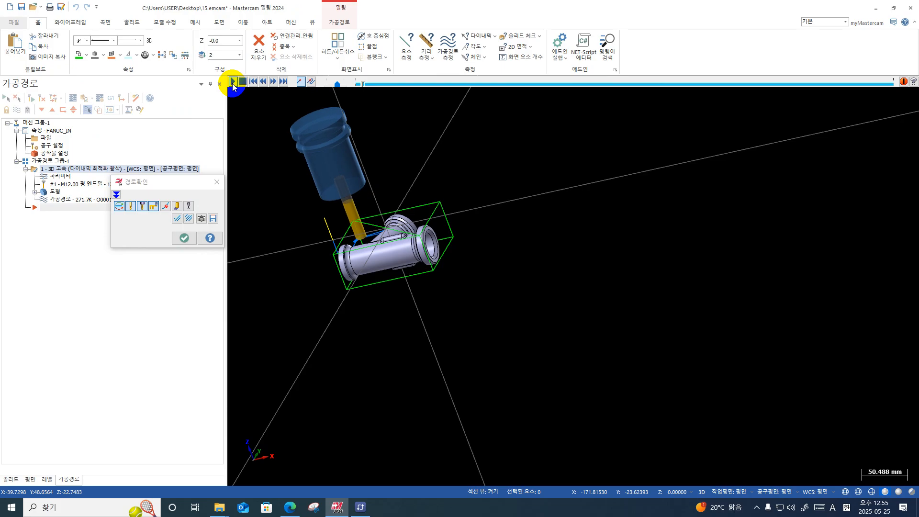
pyautogui.moveTo(370, 232); pyautogui.dragTo(407, 230, button='middle')
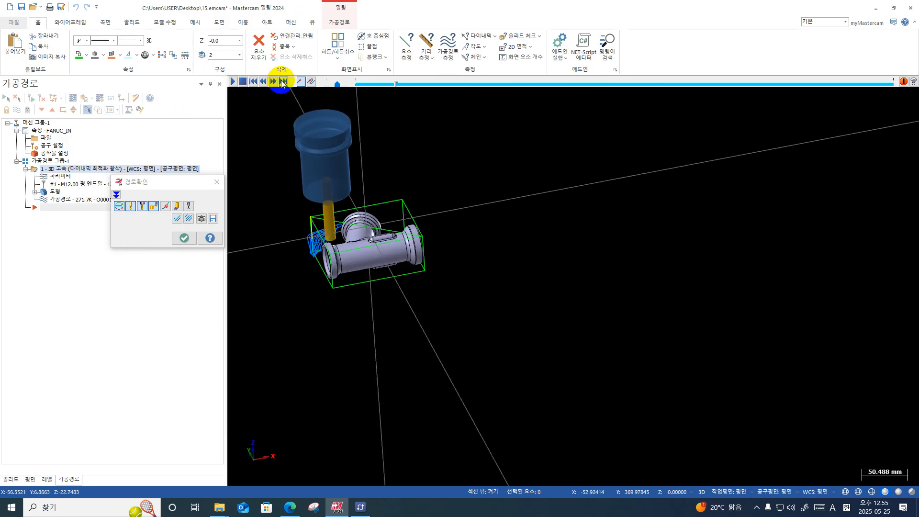
pyautogui.click(284, 82)
pyautogui.moveTo(352, 189); pyautogui.dragTo(347, 233, button='middle')
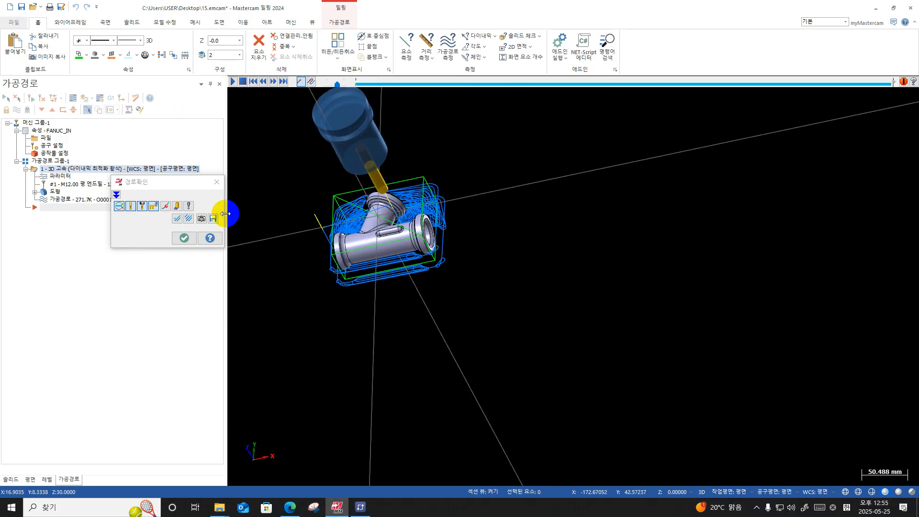
pyautogui.click(186, 239)
pyautogui.click(188, 239)
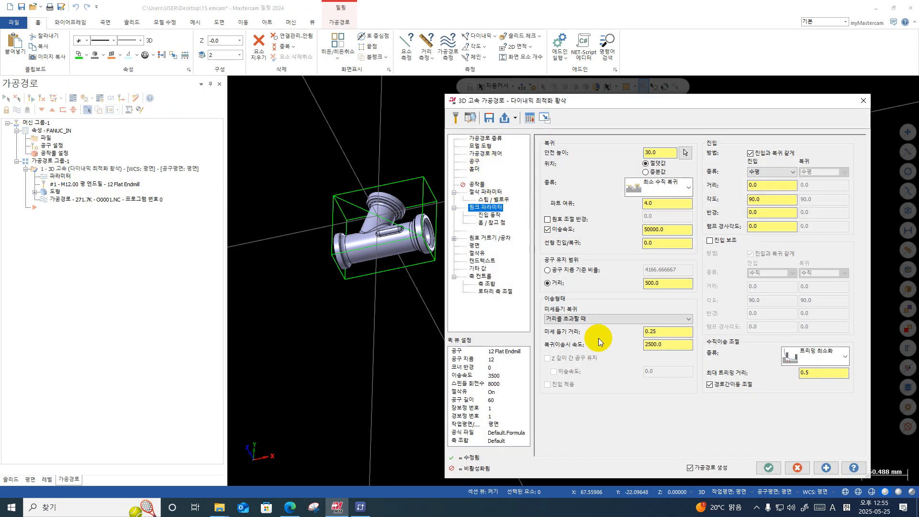
# - Review the toolpath control settings and run the material removal simulation at a slower speed, inspecting the cuts and collision stops
pyautogui.click(487, 154)
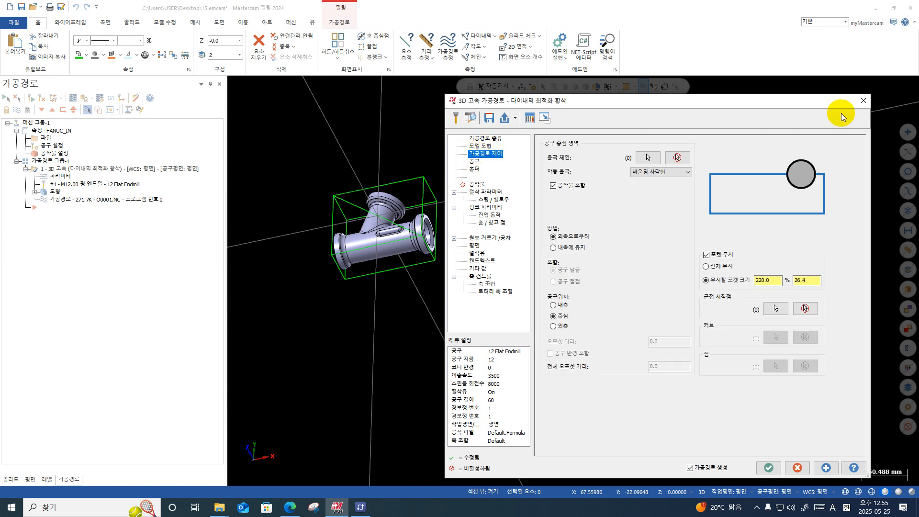
pyautogui.click(865, 102)
pyautogui.click(85, 98)
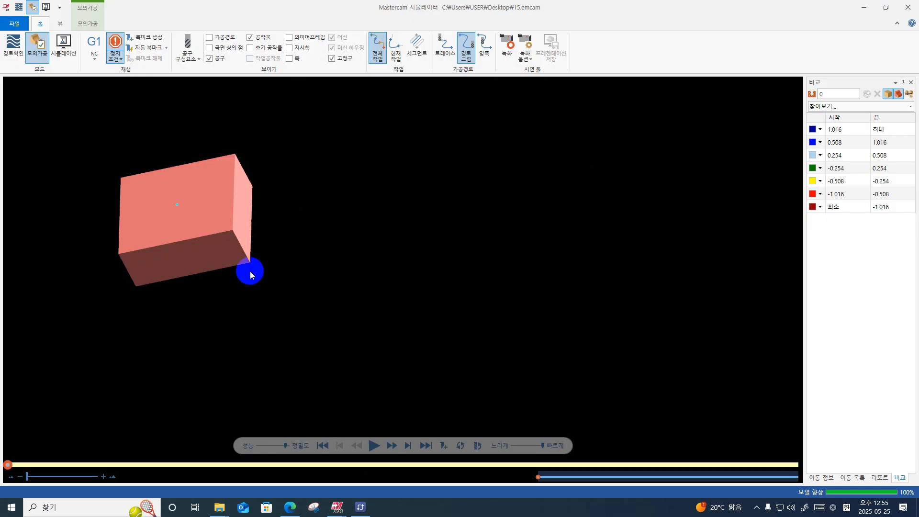
pyautogui.moveTo(543, 446); pyautogui.dragTo(522, 447)
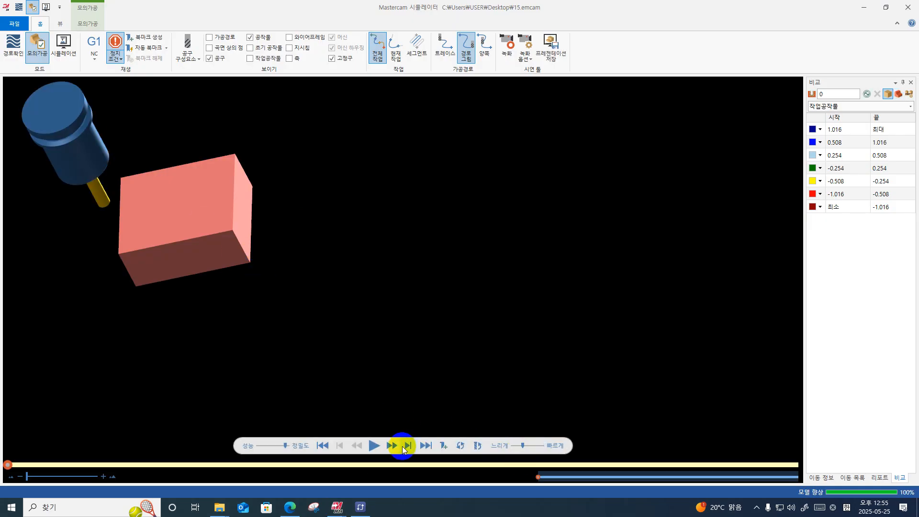
pyautogui.click(375, 445)
pyautogui.moveTo(167, 240); pyautogui.dragTo(267, 390, button='middle')
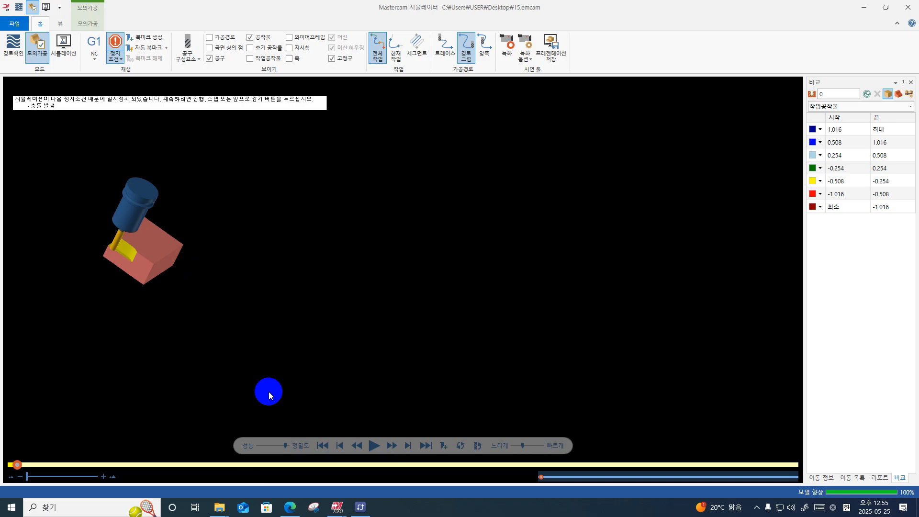
pyautogui.click(374, 446)
pyautogui.scroll(3, 167, 273)
pyautogui.moveTo(159, 269); pyautogui.dragTo(136, 271, button='middle')
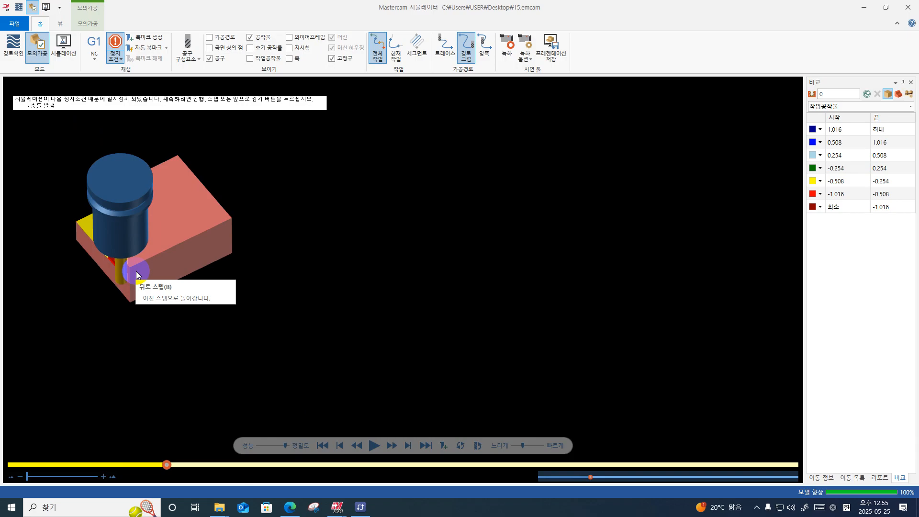
pyautogui.scroll(-2, 133, 259)
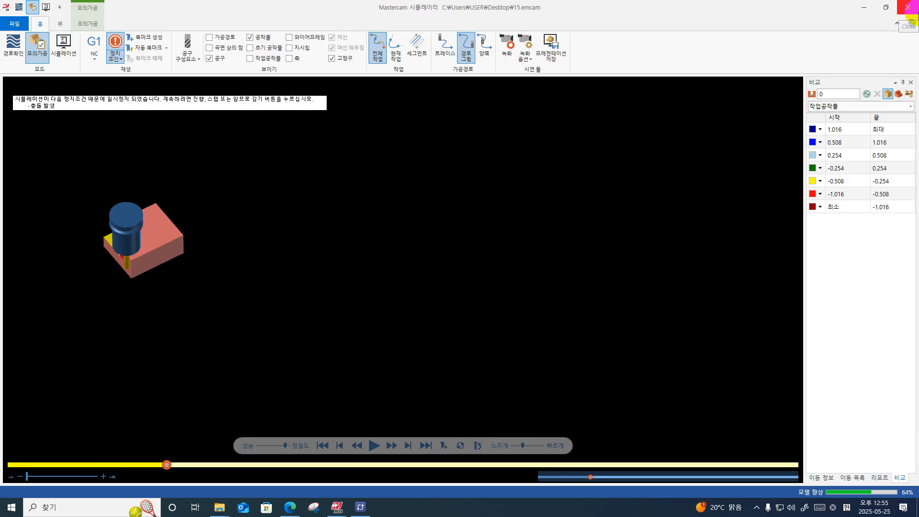
pyautogui.click(296, 258)
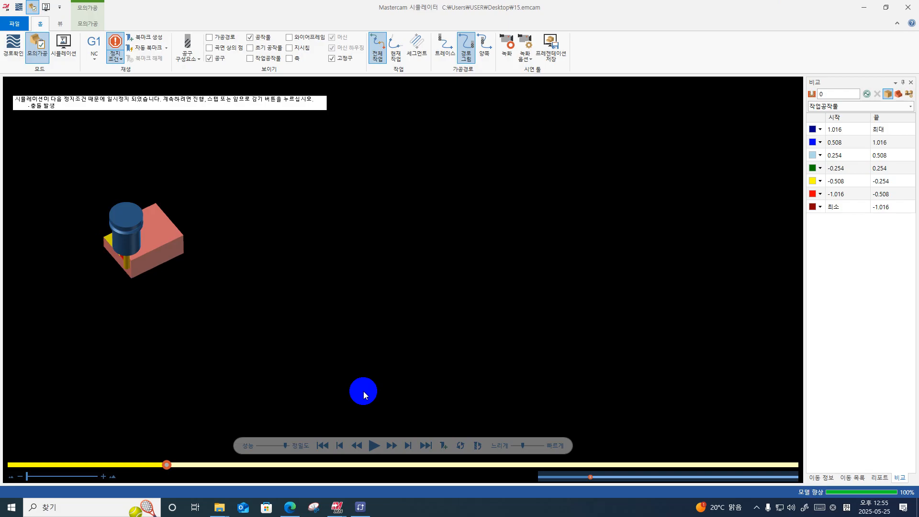
pyautogui.click(909, 7)
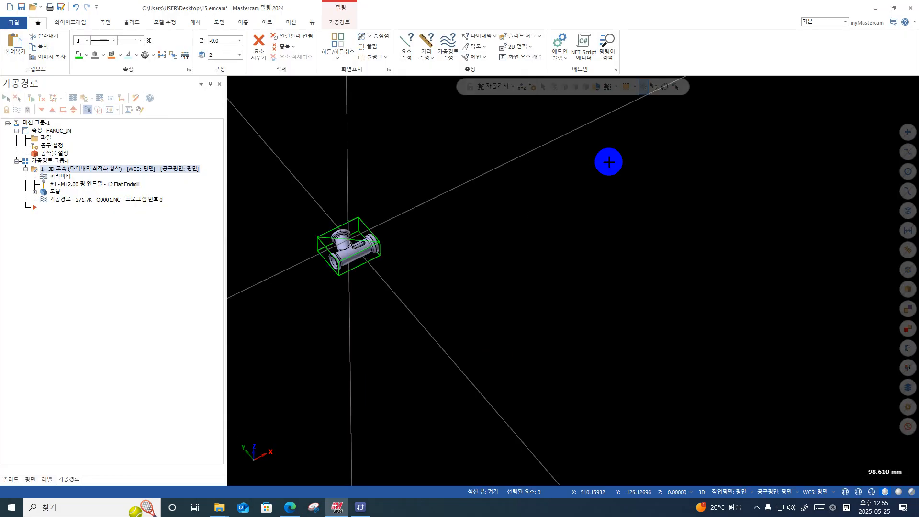
# - Examine the stock setup, checking the rectangular block's origin, dimensions and material around the pipe fitting
pyautogui.rightClick(607, 160)
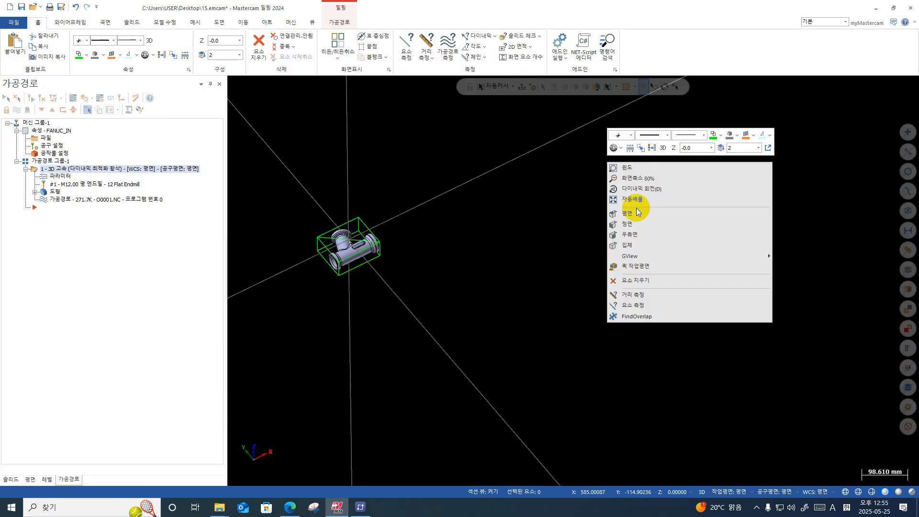
pyautogui.click(636, 213)
pyautogui.moveTo(425, 197); pyautogui.dragTo(310, 221, button='middle')
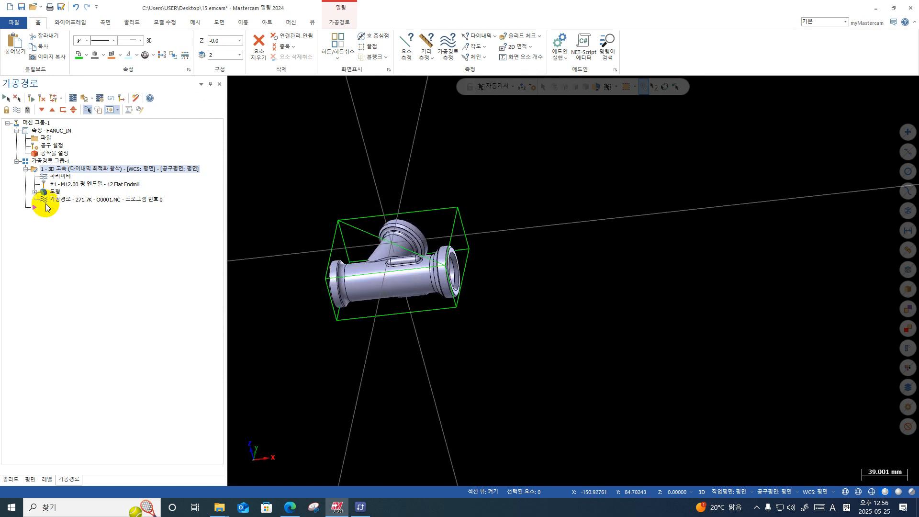
pyautogui.click(52, 154)
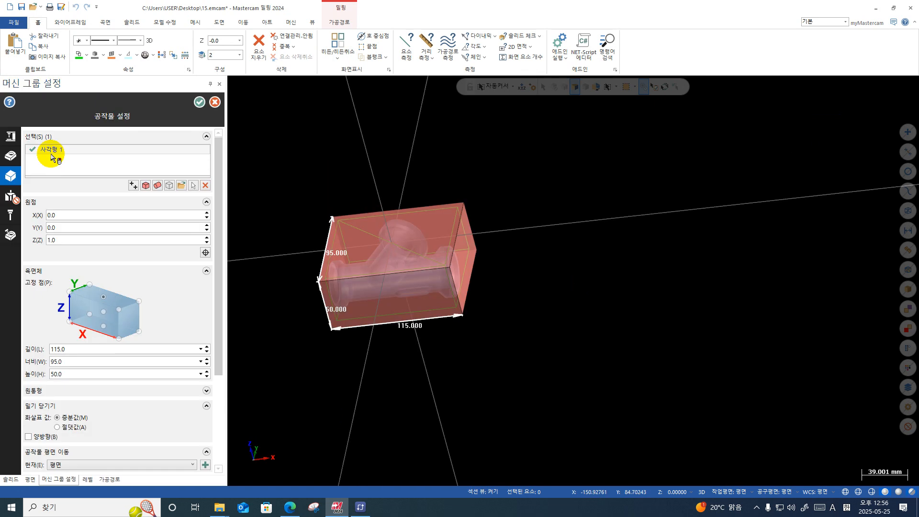
pyautogui.scroll(-5, 69, 318)
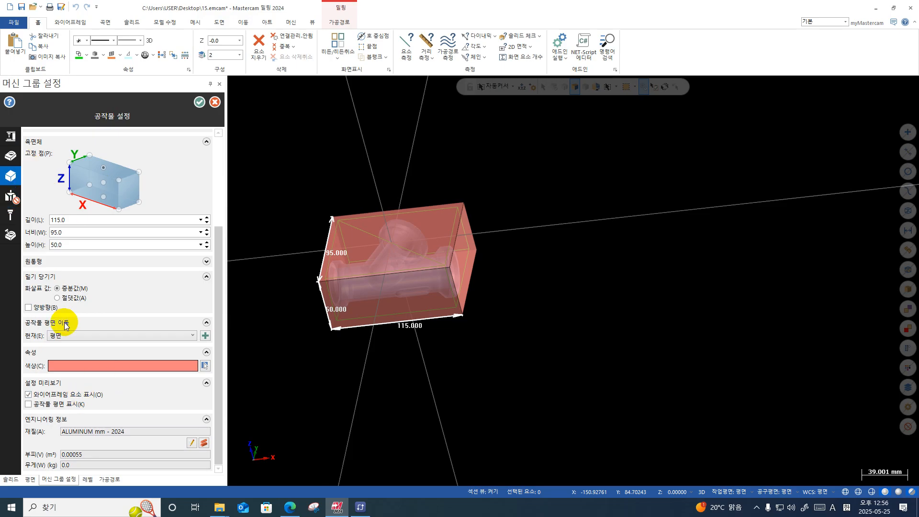
pyautogui.click(200, 102)
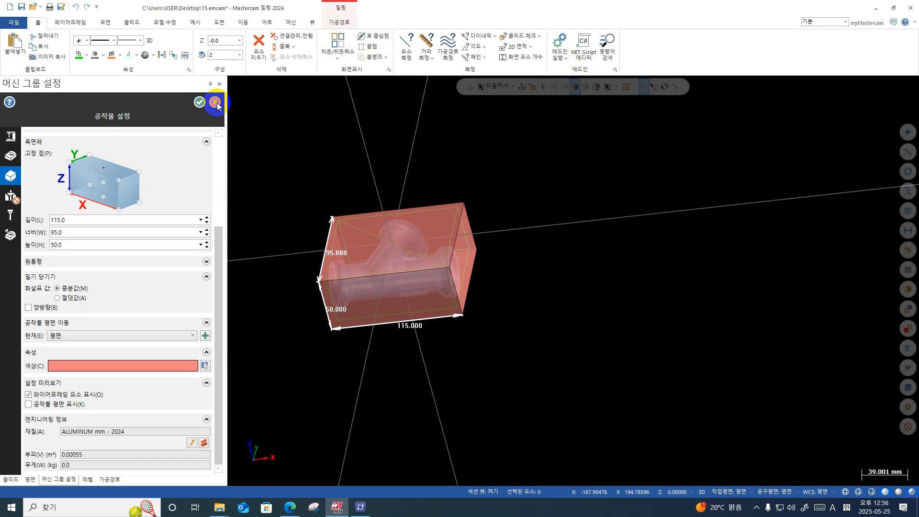
pyautogui.click(215, 102)
pyautogui.click(170, 295)
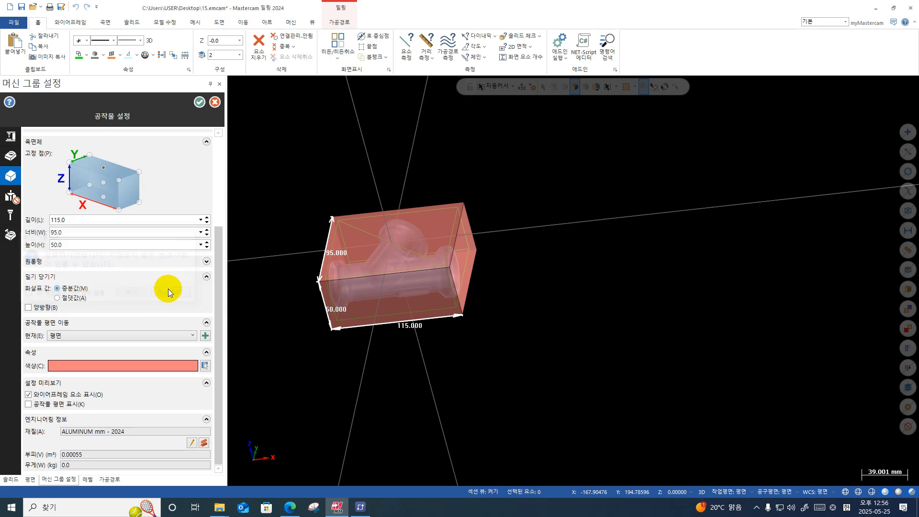
pyautogui.click(200, 102)
# - Draw a 115 × 95 mm rectangle in the top plane, anchored by its centre at the origin
pyautogui.rightClick(620, 168)
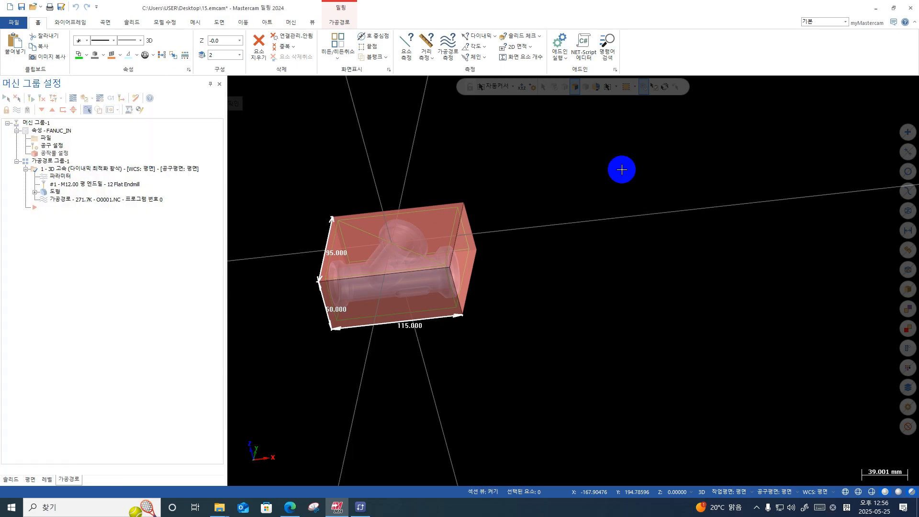
pyautogui.click(653, 229)
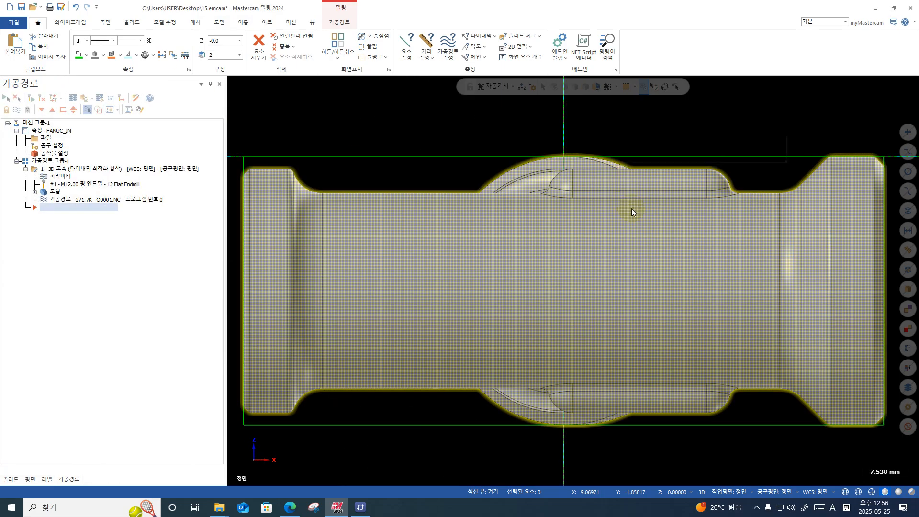
pyautogui.rightClick(622, 168)
pyautogui.click(636, 224)
pyautogui.click(72, 22)
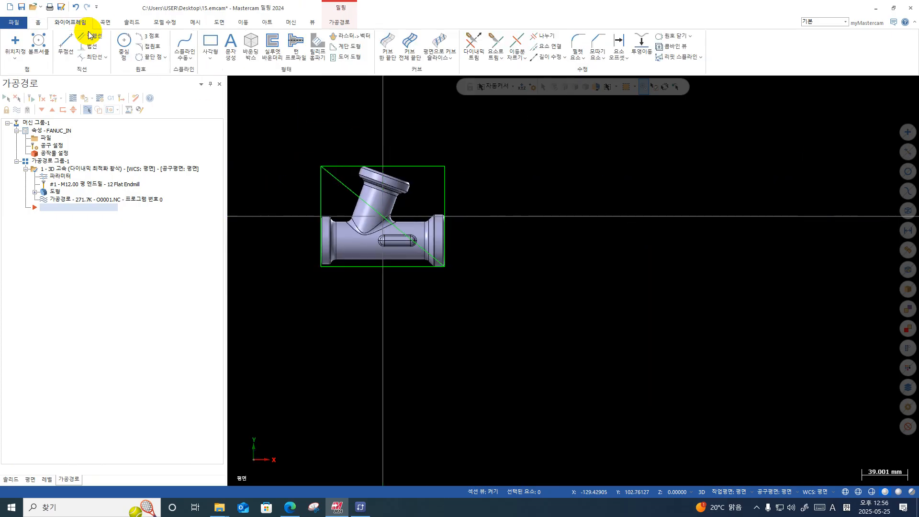
pyautogui.click(209, 61)
pyautogui.click(231, 80)
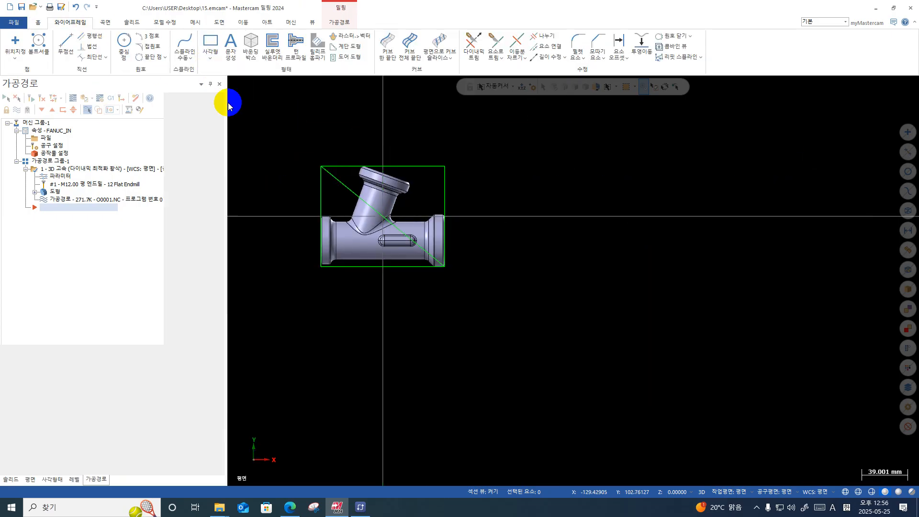
pyautogui.click(112, 262)
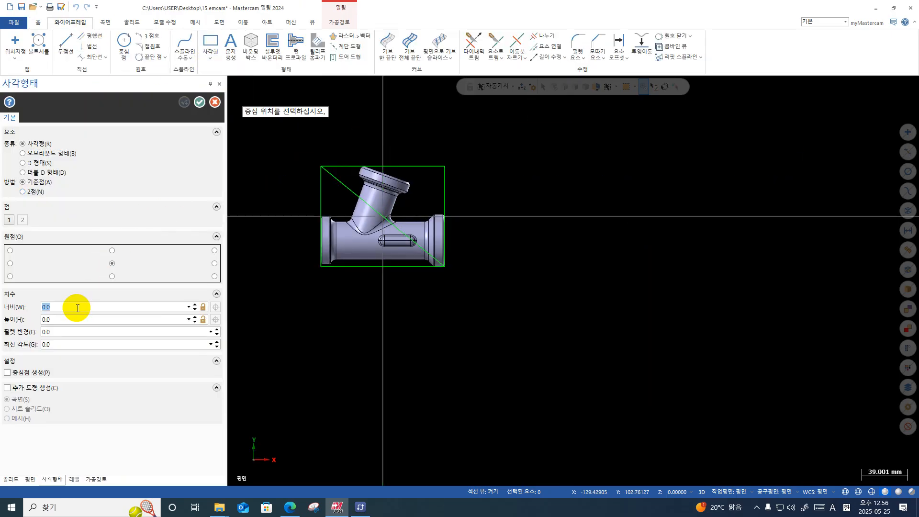
pyautogui.click(76, 307)
pyautogui.write('115')
pyautogui.click(72, 318)
pyautogui.write('95')
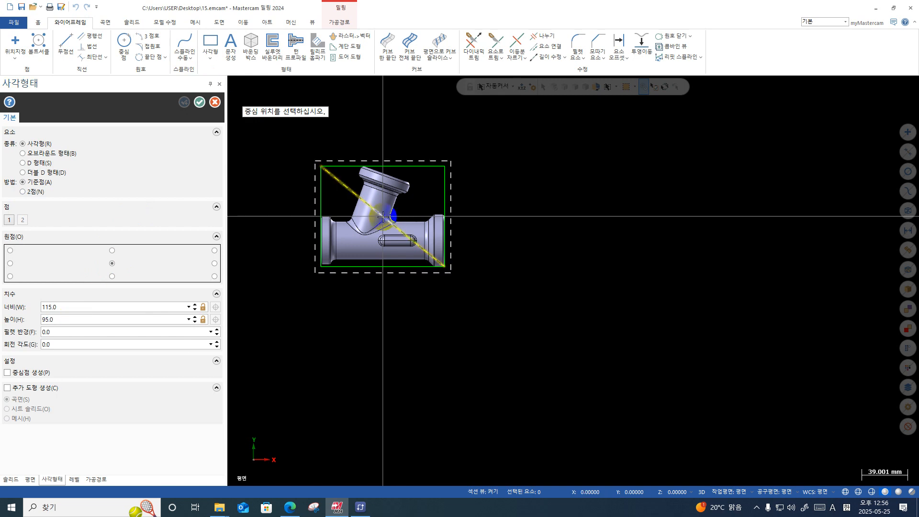
pyautogui.moveTo(437, 298); pyautogui.dragTo(427, 252, button='middle')
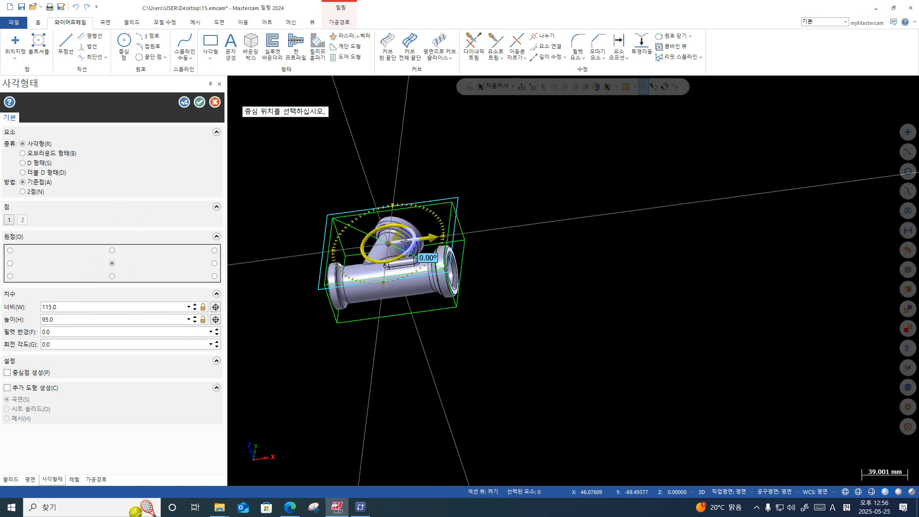
pyautogui.click(215, 102)
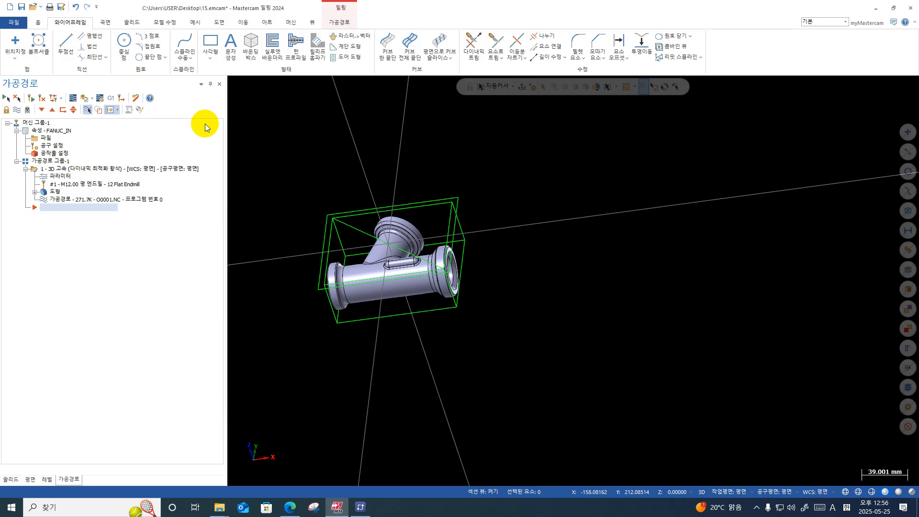
# - In the toolpath control settings, stop including the stock (공작물 포함) and set the automatic contour to 안 함
pyautogui.click(57, 177)
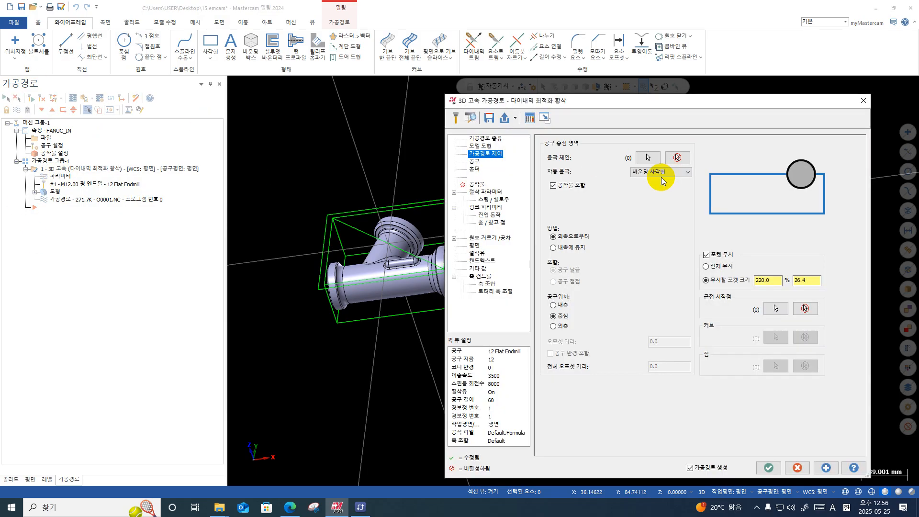
pyautogui.click(572, 186)
pyautogui.click(646, 173)
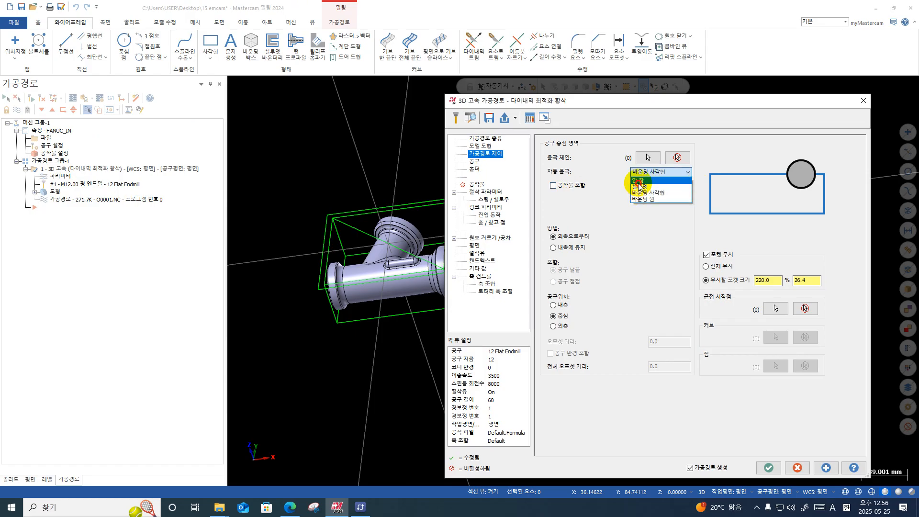
pyautogui.click(642, 182)
# - Select the 115 × 95 mm rectangle around the fitting as the toolpath's containment chain
pyautogui.click(649, 158)
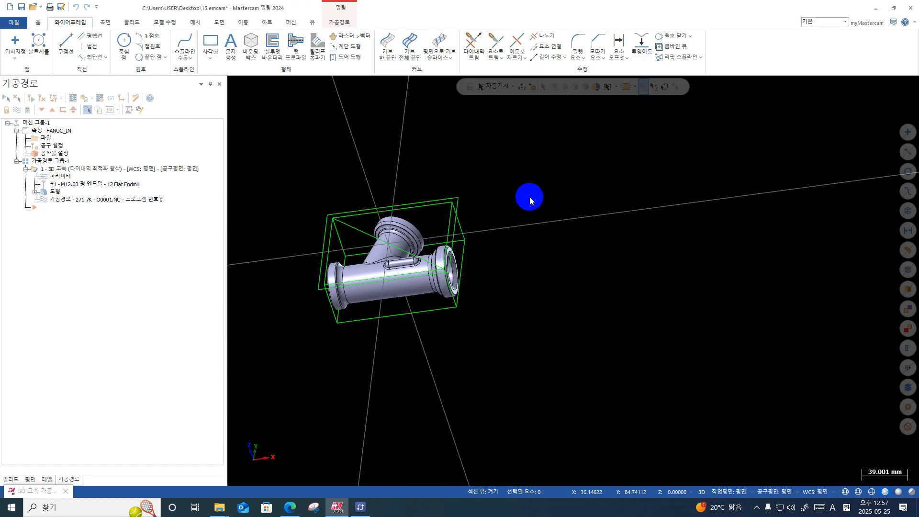
pyautogui.click(461, 209)
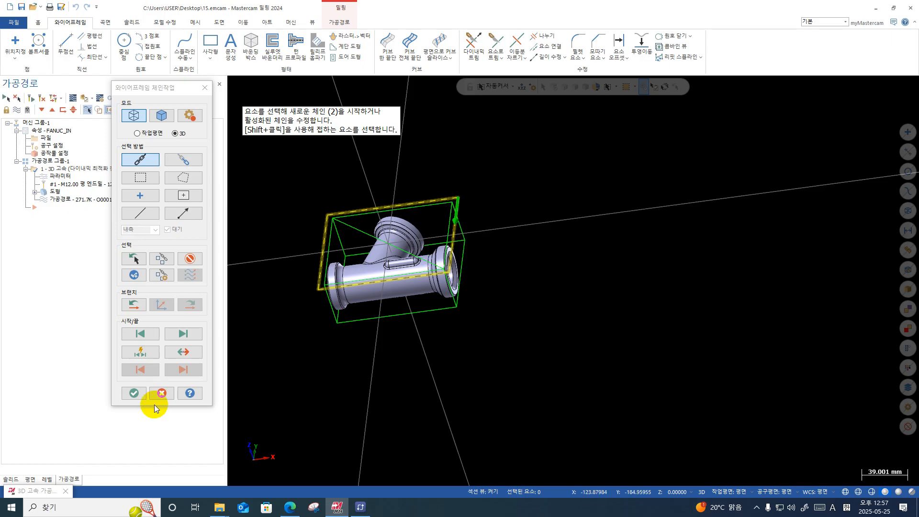
pyautogui.click(141, 395)
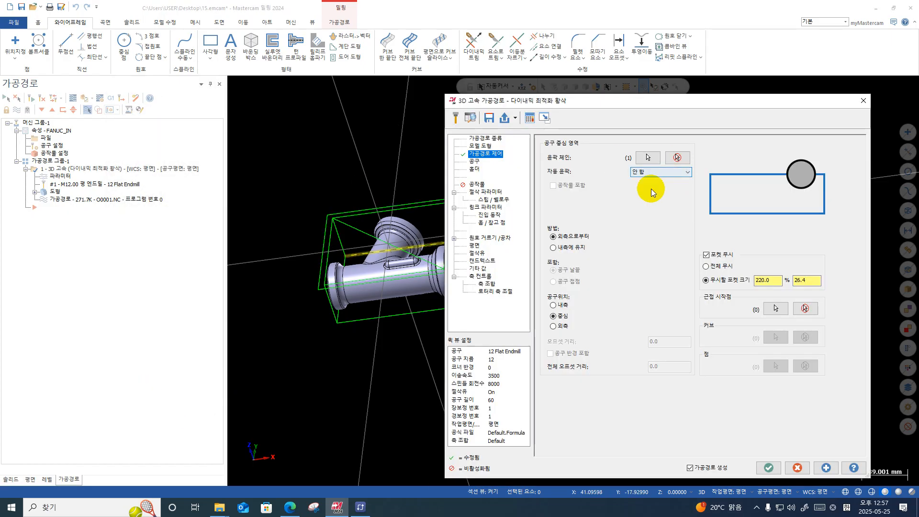
# - Regenerate the roughing toolpath and play its material removal simulation to the end at a slower speed
pyautogui.click(771, 469)
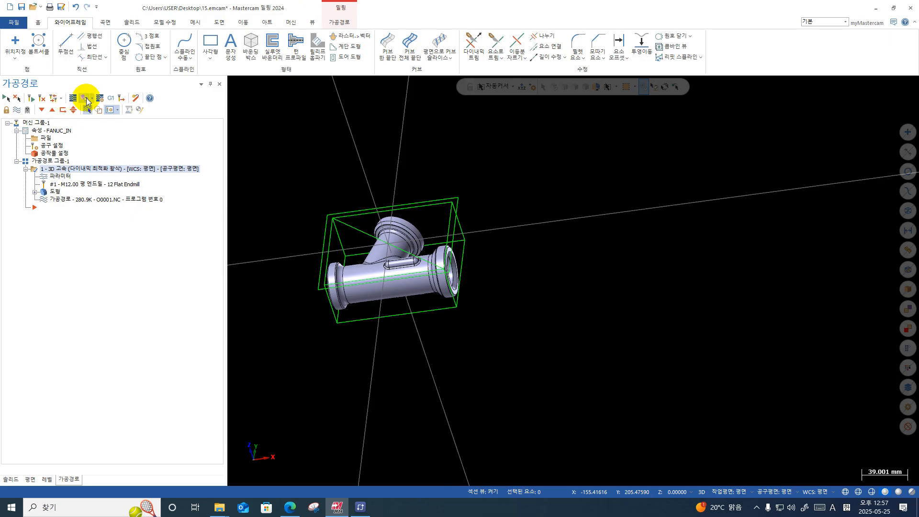
pyautogui.click(86, 98)
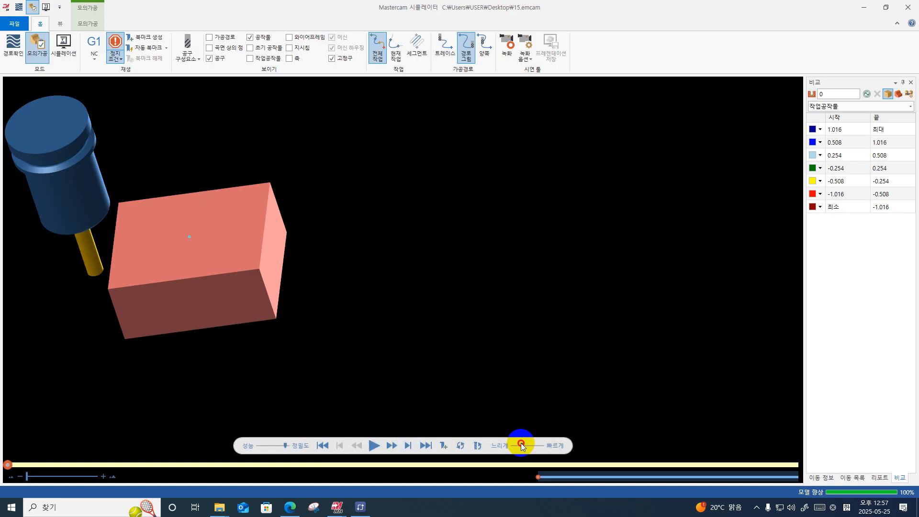
pyautogui.click(374, 445)
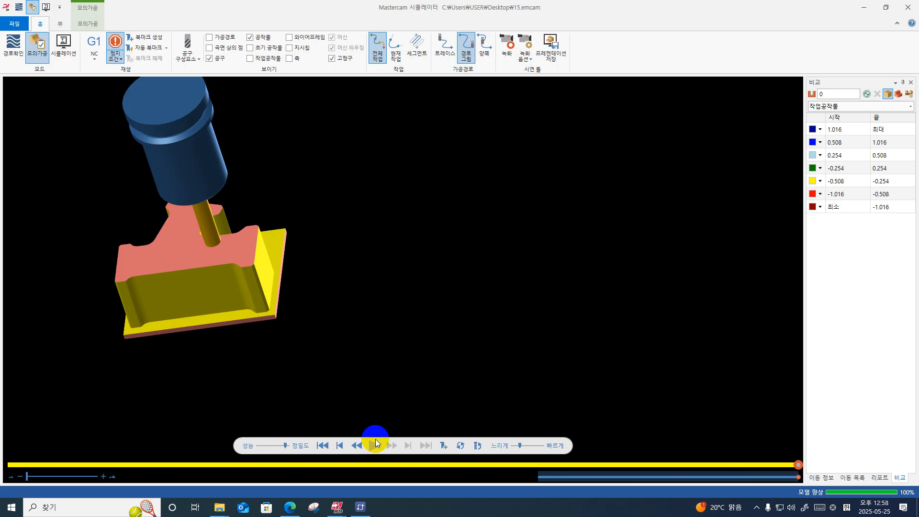
# - Close the simulator and, in the roughing operation's link parameters, set the retract feed rate (복귀이송시 속도) to 5000
pyautogui.click(908, 8)
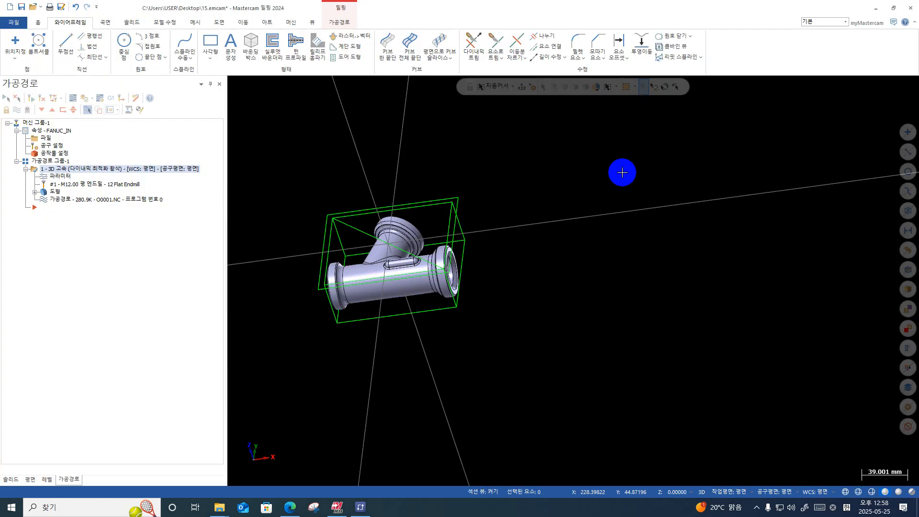
pyautogui.rightClick(570, 228)
pyautogui.click(570, 227)
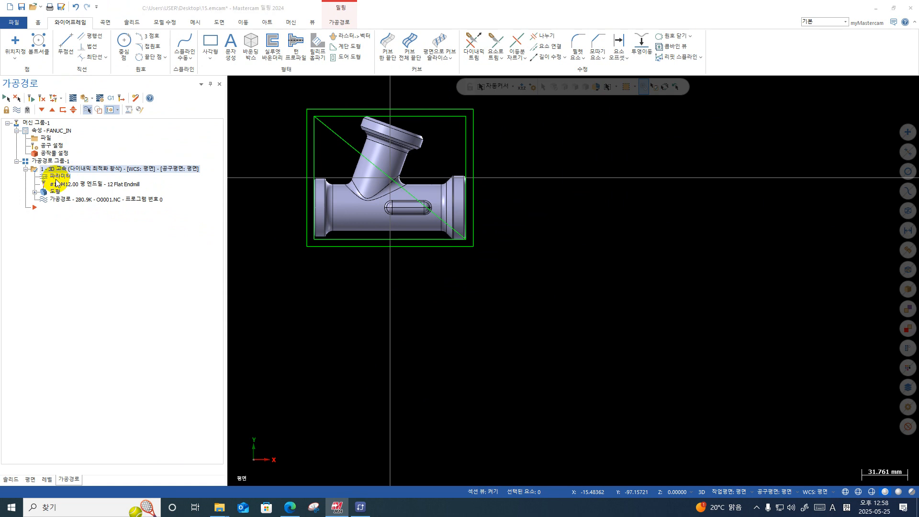
pyautogui.click(56, 177)
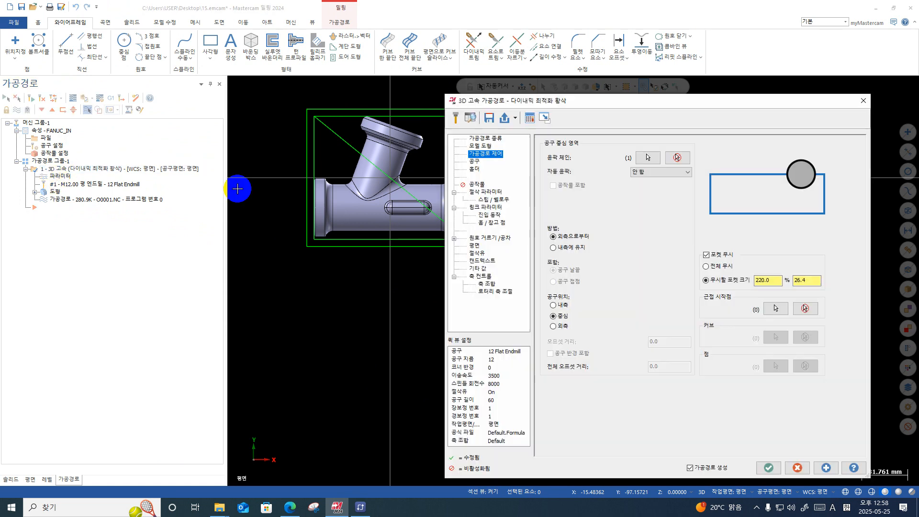
pyautogui.click(488, 192)
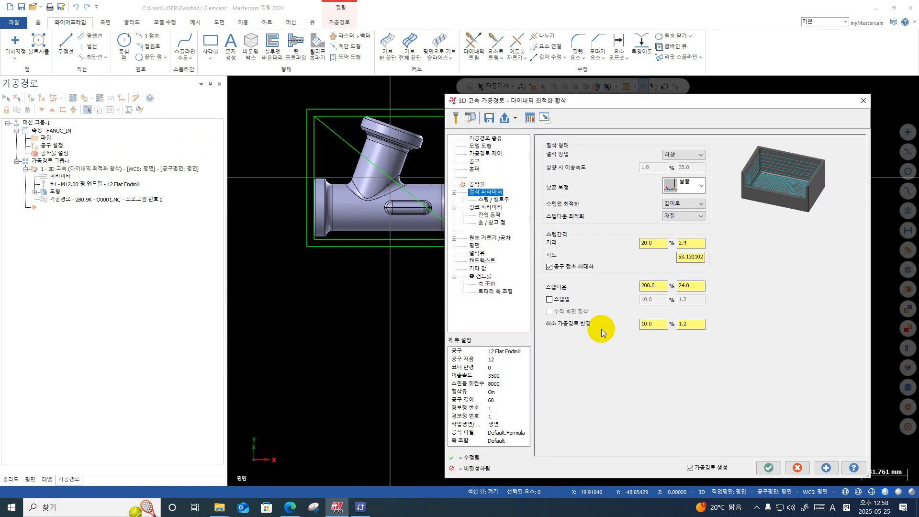
pyautogui.click(491, 207)
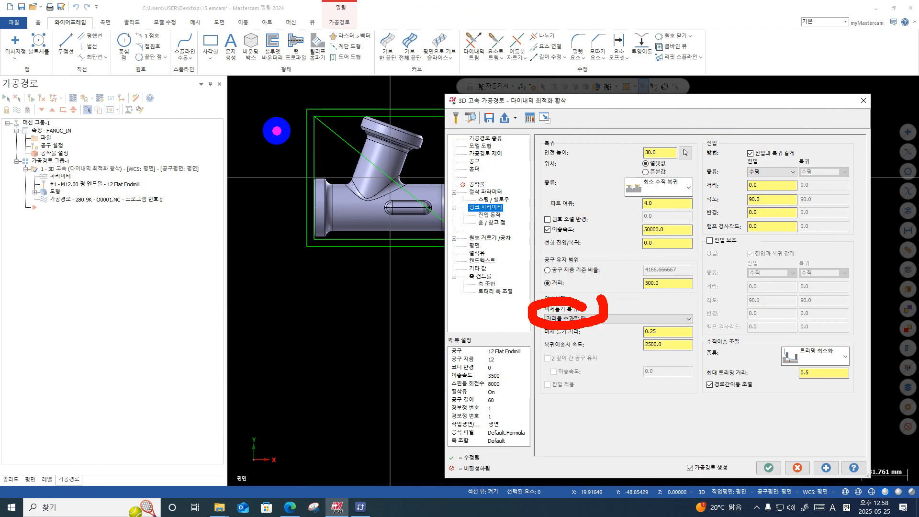
pyautogui.moveTo(277, 131)
pyautogui.mouseDown()
pyautogui.moveTo(319, 114)
pyautogui.moveTo(273, 126)
pyautogui.moveTo(326, 124)
pyautogui.moveTo(341, 95)
pyautogui.moveTo(260, 148)
pyautogui.moveTo(297, 105)
pyautogui.moveTo(334, 132)
pyautogui.mouseUp()
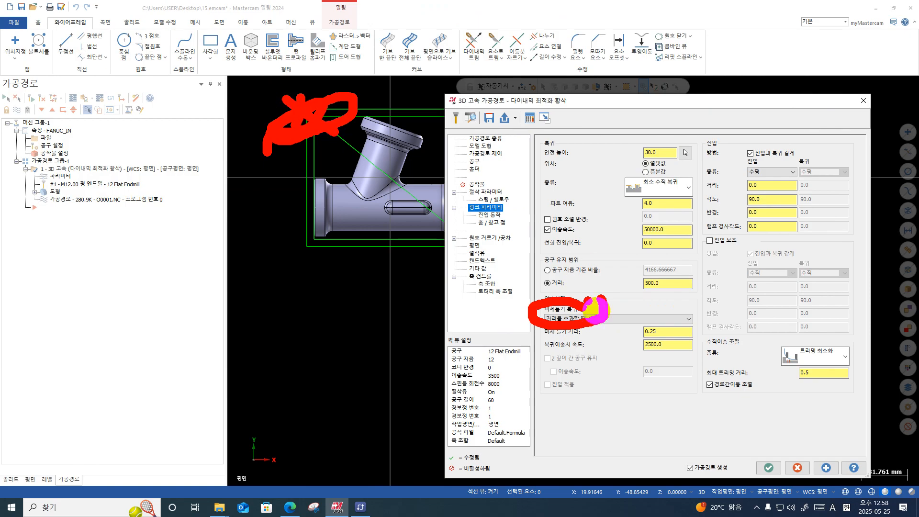
pyautogui.moveTo(632, 338); pyautogui.dragTo(660, 328)
pyautogui.press('Escape')
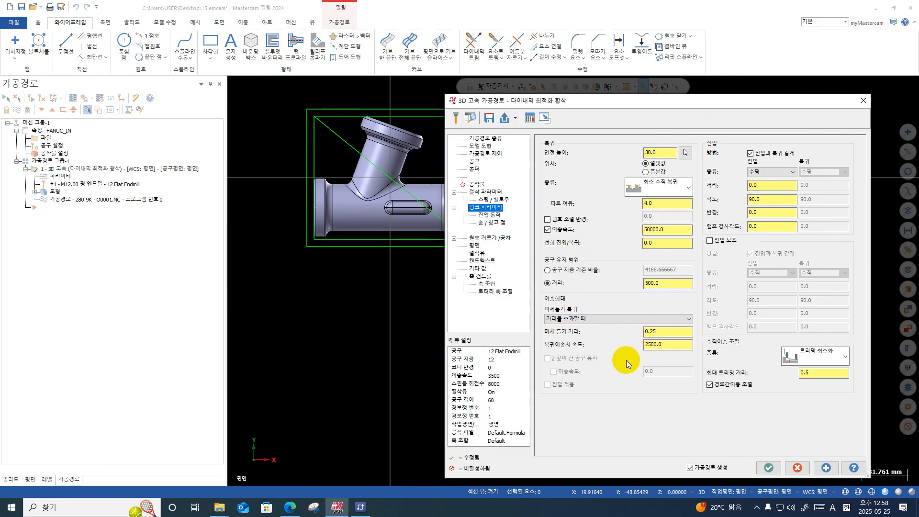
pyautogui.doubleClick(661, 344)
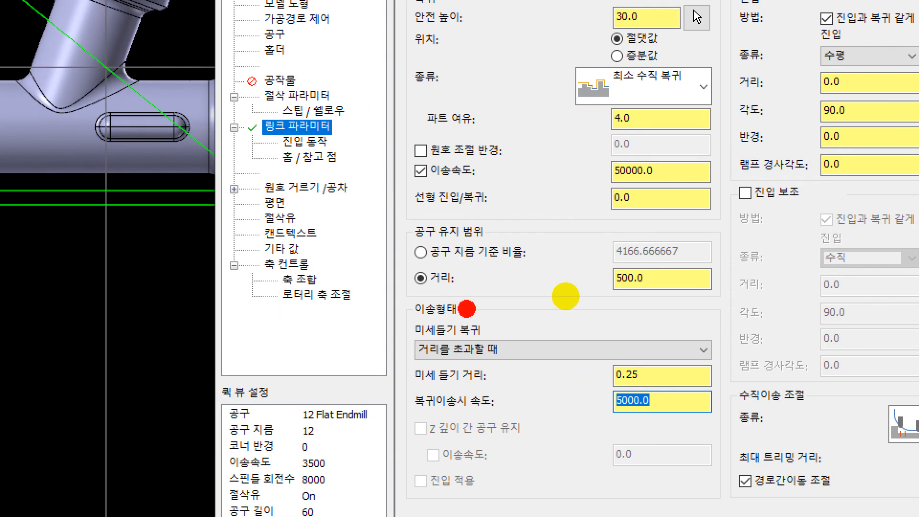
pyautogui.moveTo(601, 263)
pyautogui.mouseDown()
pyautogui.moveTo(523, 273)
pyautogui.moveTo(574, 247)
pyautogui.moveTo(590, 251)
pyautogui.mouseUp()
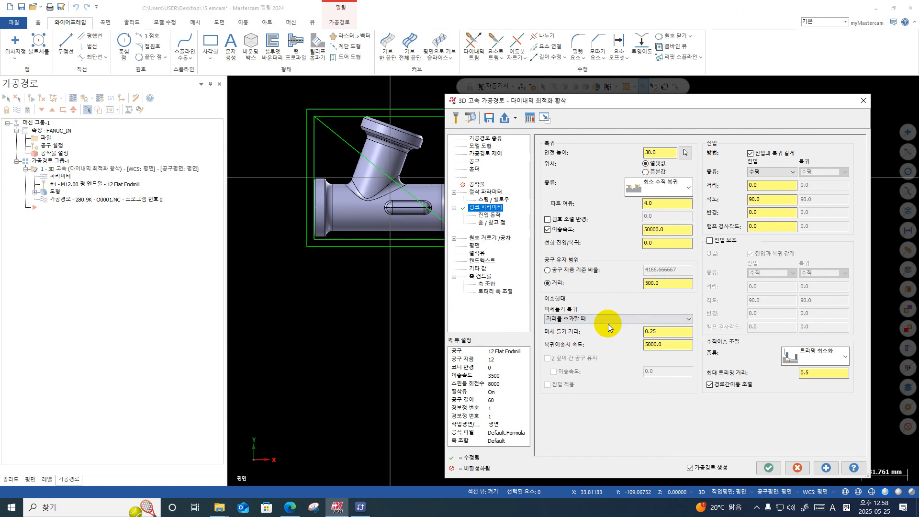
# - Try the micro-lift retract option (미세들기 복귀) set to 안 함 in the link parameters
pyautogui.click(519, 349)
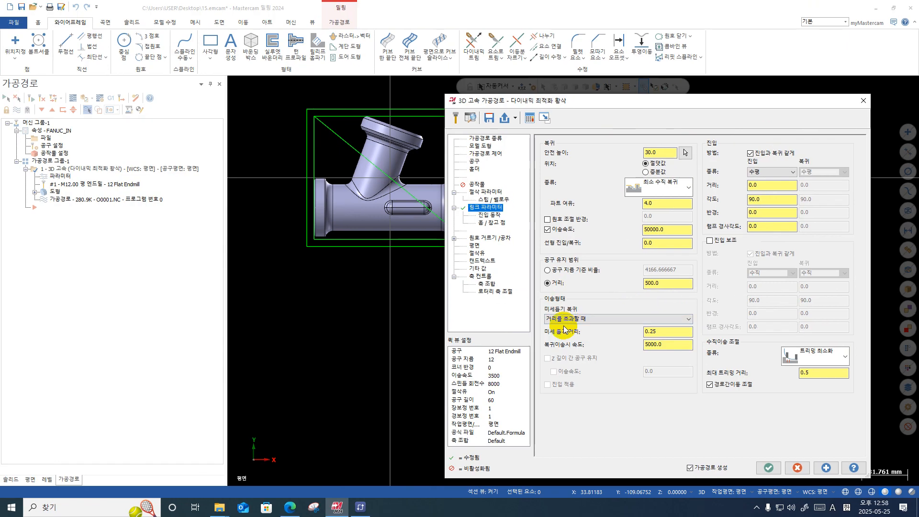
pyautogui.click(567, 327)
pyautogui.click(774, 472)
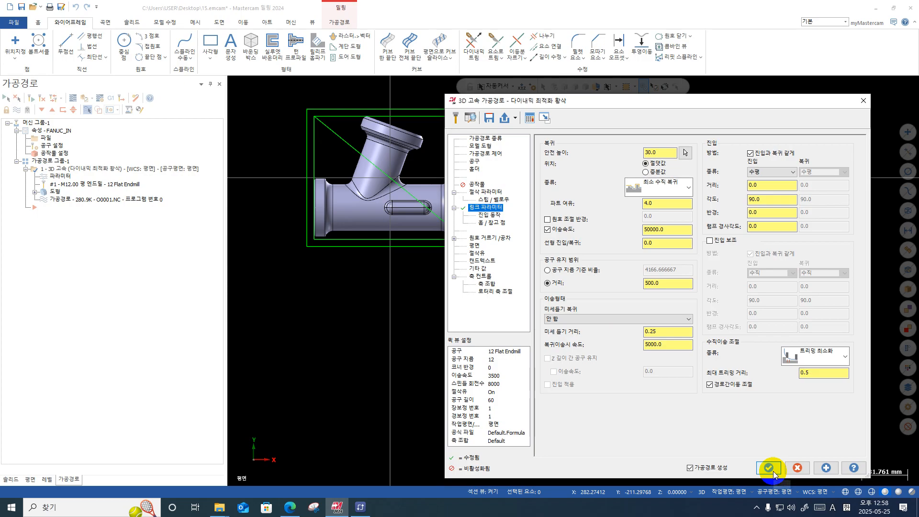
pyautogui.scroll(-1, 297, 202)
pyautogui.moveTo(297, 203); pyautogui.dragTo(275, 229, button='middle')
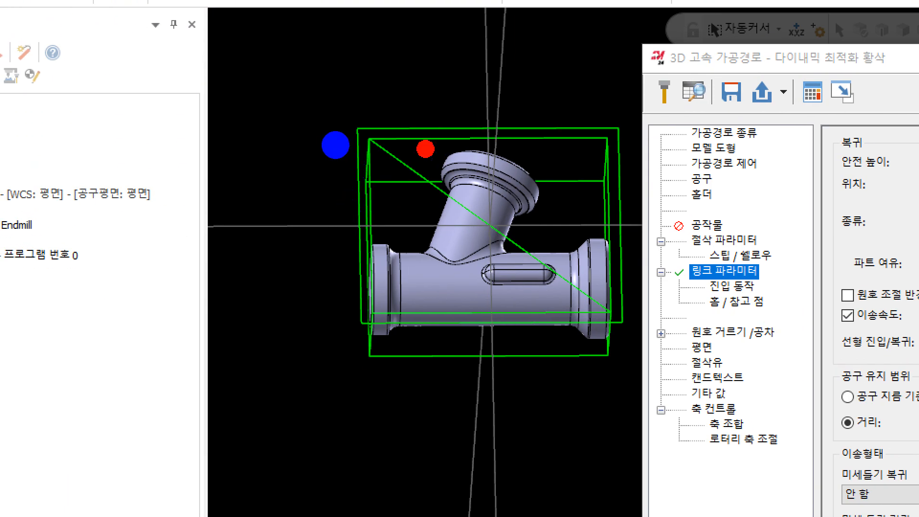
pyautogui.moveTo(295, 140)
pyautogui.mouseDown()
pyautogui.moveTo(393, 112)
pyautogui.moveTo(378, 144)
pyautogui.moveTo(301, 159)
pyautogui.moveTo(294, 141)
pyautogui.moveTo(330, 149)
pyautogui.moveTo(342, 121)
pyautogui.moveTo(368, 119)
pyautogui.moveTo(412, 136)
pyautogui.moveTo(429, 154)
pyautogui.mouseUp()
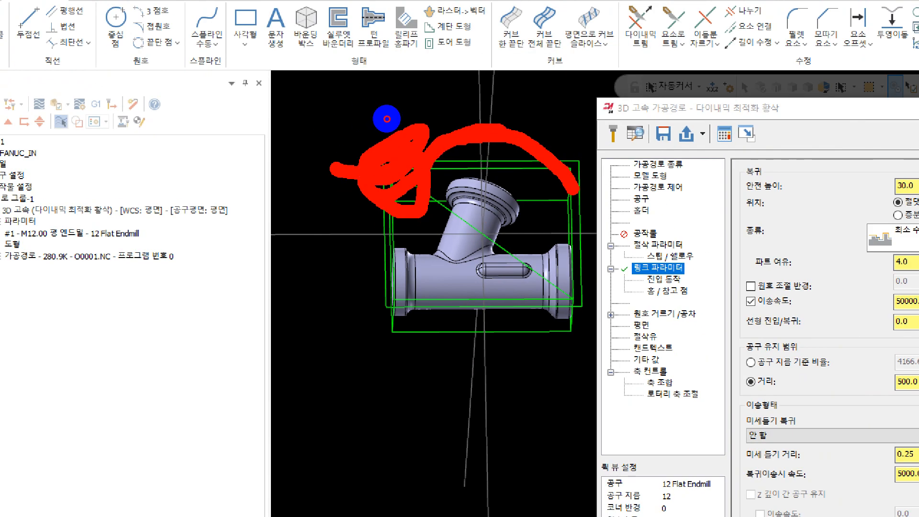
pyautogui.moveTo(482, 132); pyautogui.dragTo(674, 210)
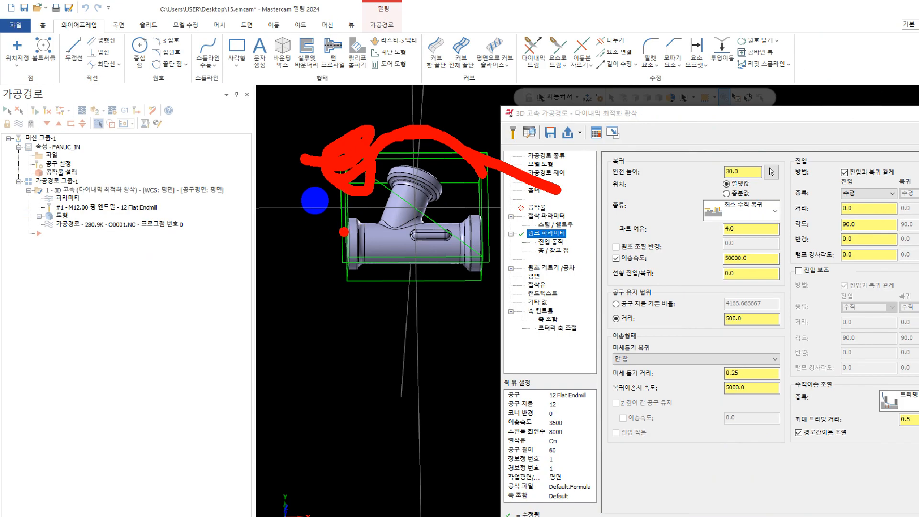
pyautogui.moveTo(757, 384); pyautogui.dragTo(752, 367)
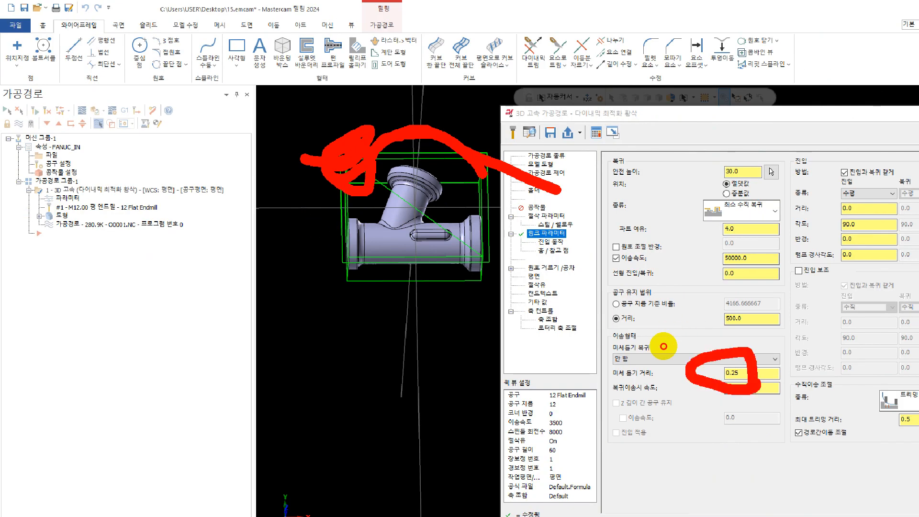
pyautogui.moveTo(414, 133)
pyautogui.mouseDown()
pyautogui.moveTo(418, 121)
pyautogui.moveTo(428, 140)
pyautogui.moveTo(387, 179)
pyautogui.moveTo(443, 204)
pyautogui.moveTo(432, 271)
pyautogui.moveTo(392, 280)
pyautogui.moveTo(267, 203)
pyautogui.mouseUp()
pyautogui.rightClick(311, 230)
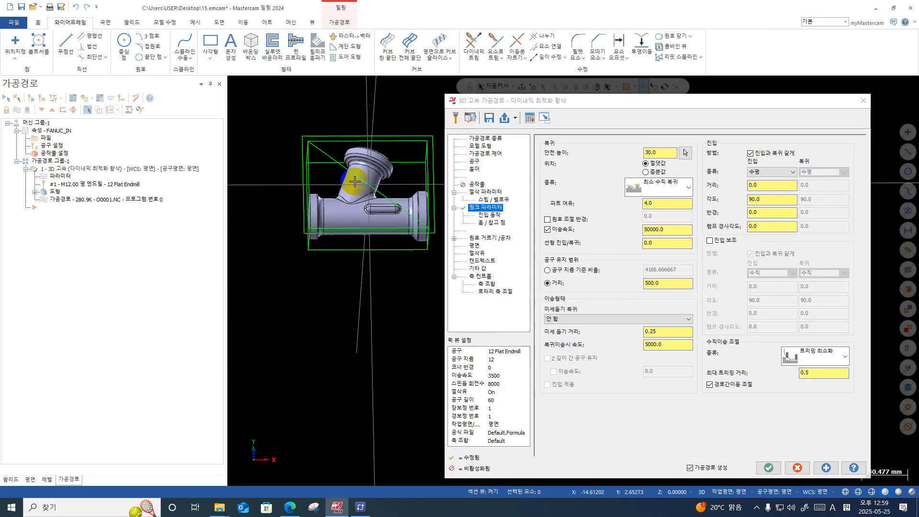
# - Try the micro-lift retract option 영역을 회피할 때 and show the fitting in the top view
pyautogui.click(571, 320)
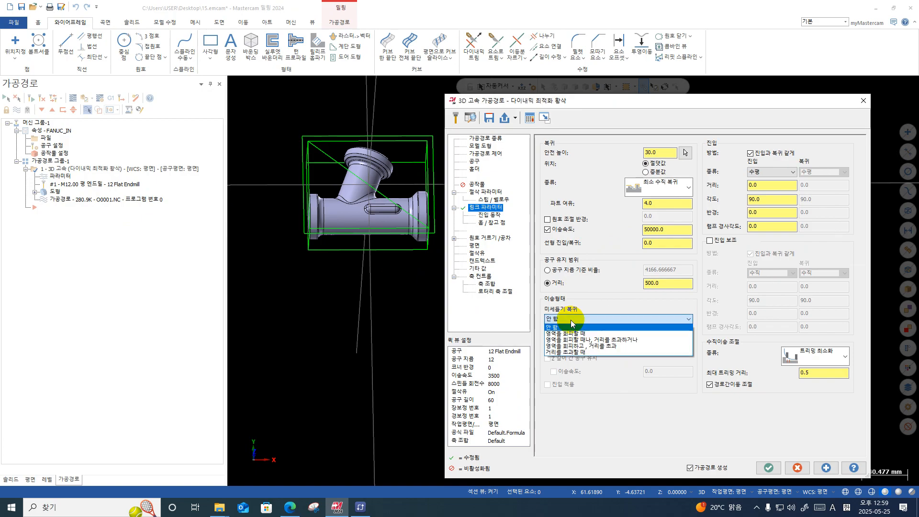
pyautogui.click(568, 334)
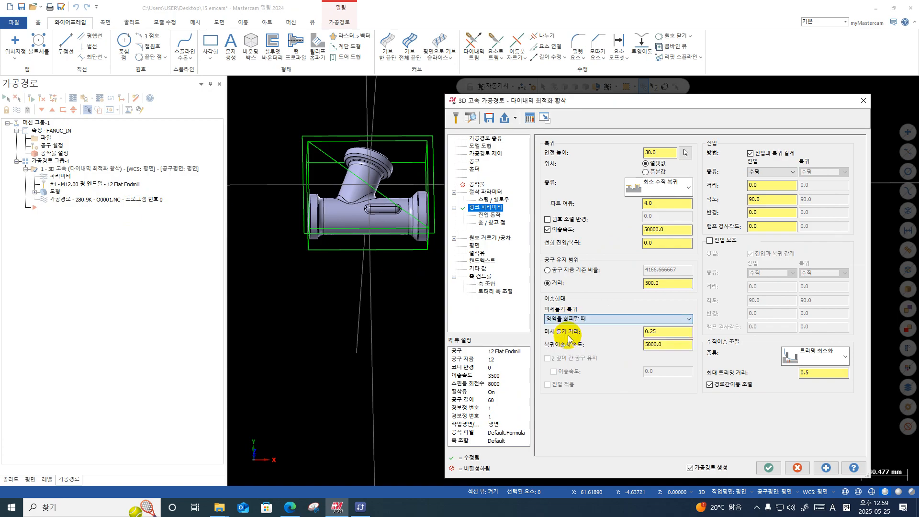
pyautogui.rightClick(309, 242)
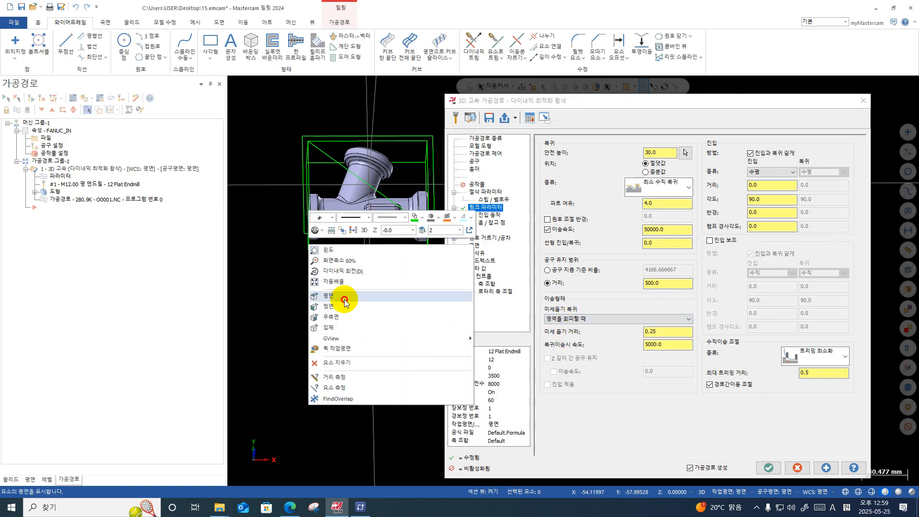
pyautogui.click(343, 297)
pyautogui.hotkey('ctrl', '1')
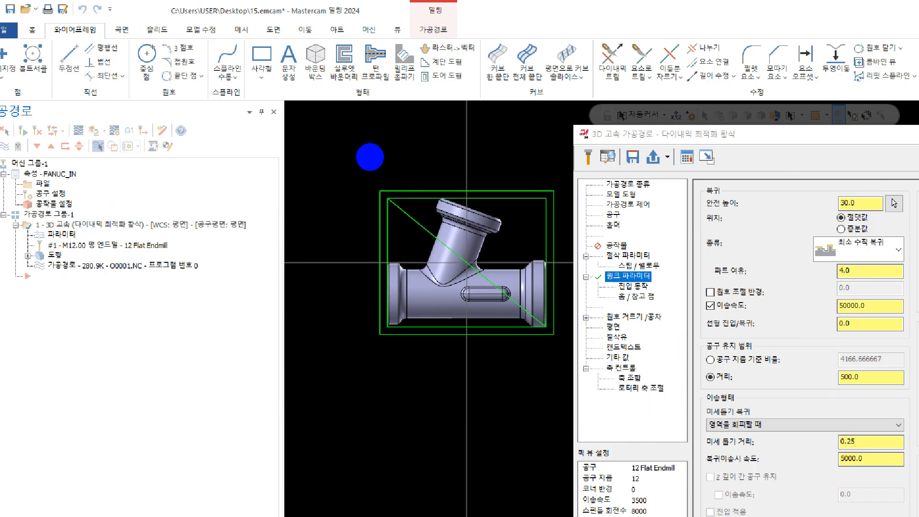
pyautogui.click(376, 148)
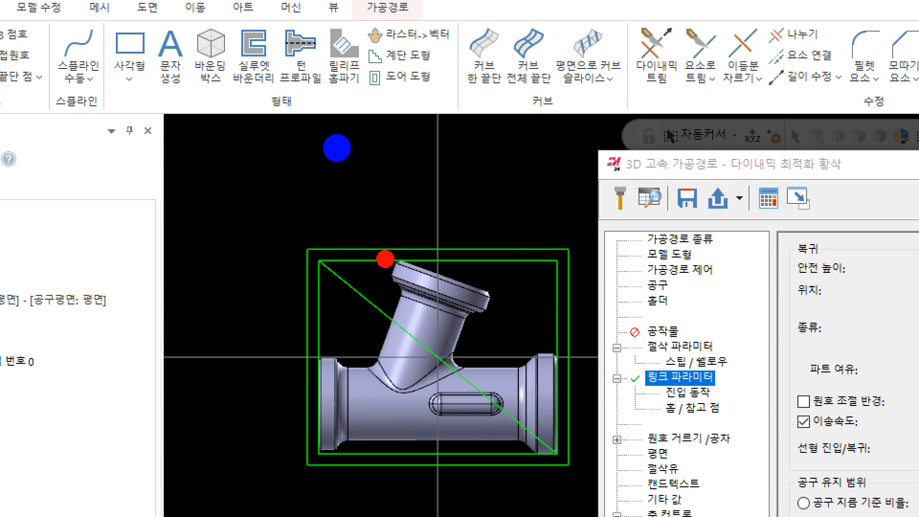
pyautogui.moveTo(405, 260)
pyautogui.mouseDown()
pyautogui.moveTo(326, 261)
pyautogui.moveTo(322, 338)
pyautogui.mouseUp()
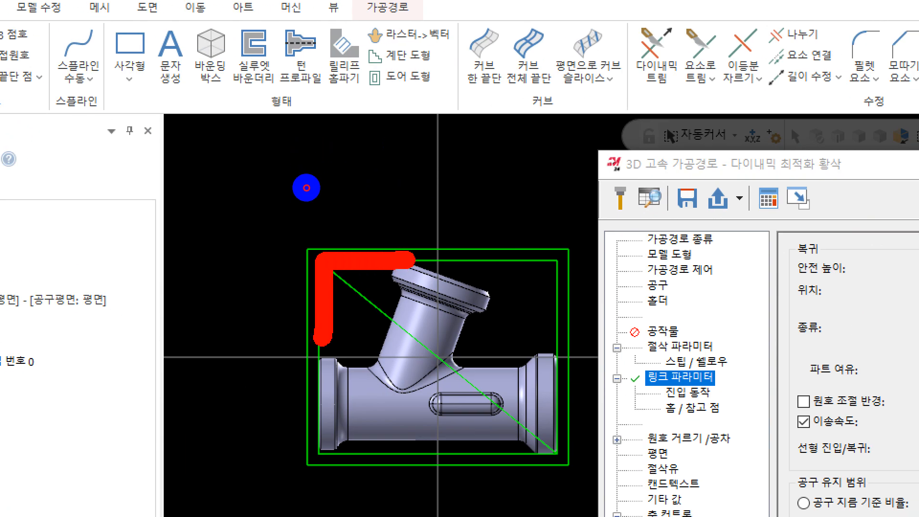
pyautogui.moveTo(290, 282)
pyautogui.mouseDown()
pyautogui.moveTo(318, 264)
pyautogui.moveTo(360, 298)
pyautogui.moveTo(341, 270)
pyautogui.mouseUp()
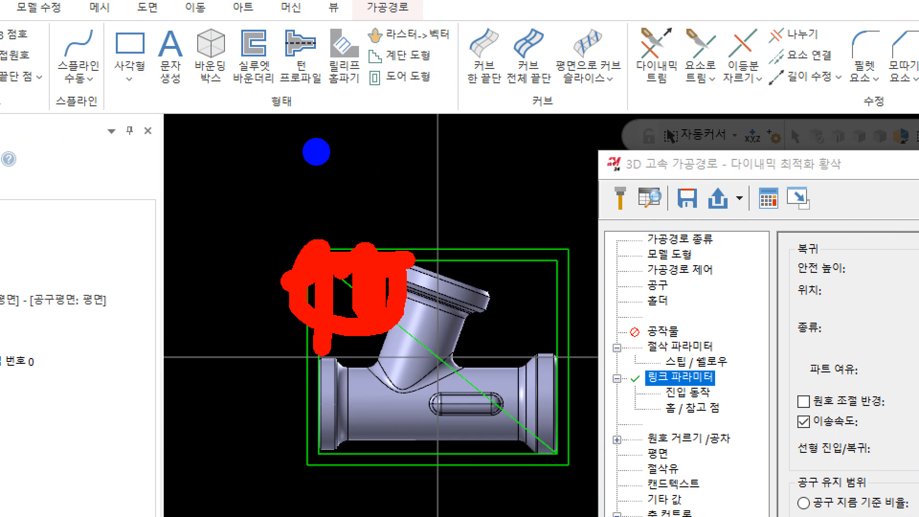
pyautogui.moveTo(516, 480)
pyautogui.mouseDown()
pyautogui.moveTo(510, 448)
pyautogui.moveTo(304, 435)
pyautogui.moveTo(325, 474)
pyautogui.mouseUp()
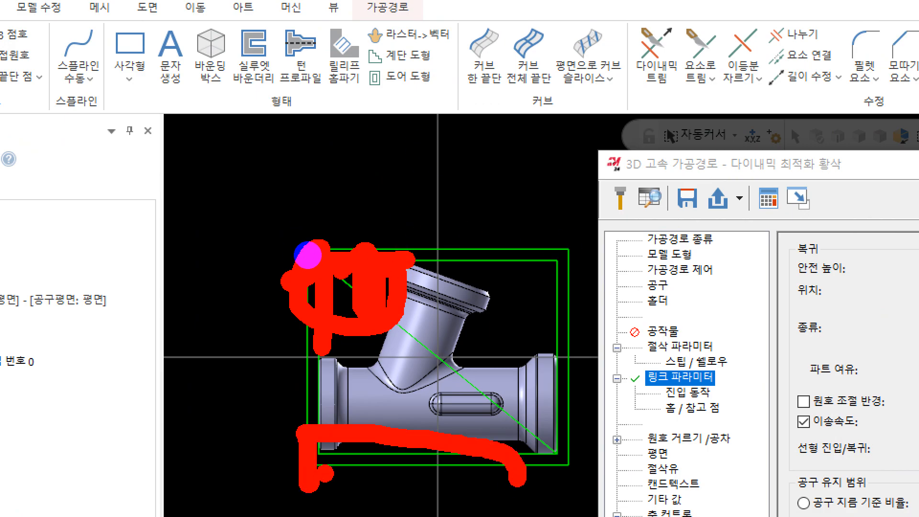
pyautogui.moveTo(175, 233); pyautogui.dragTo(295, 309)
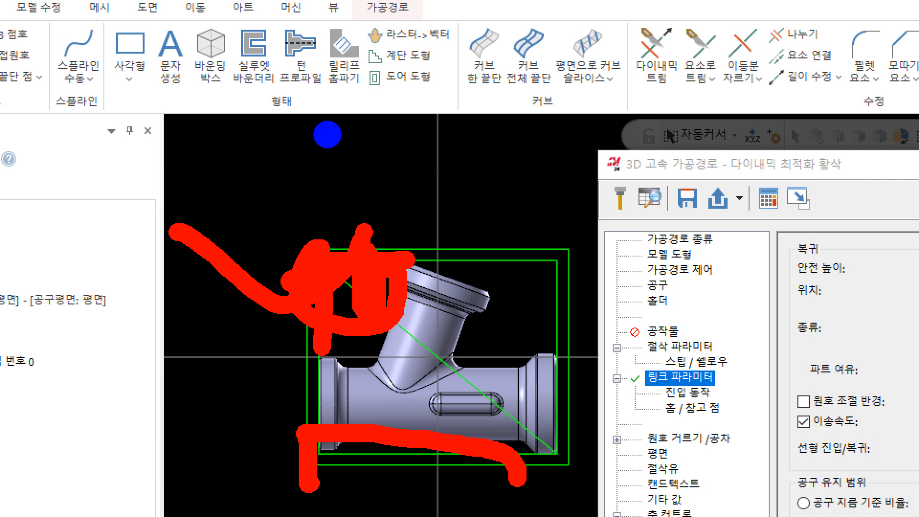
# - Set the micro-lift retract (미세들기 복귀) to 거리를 초과할 때
pyautogui.press('Escape')
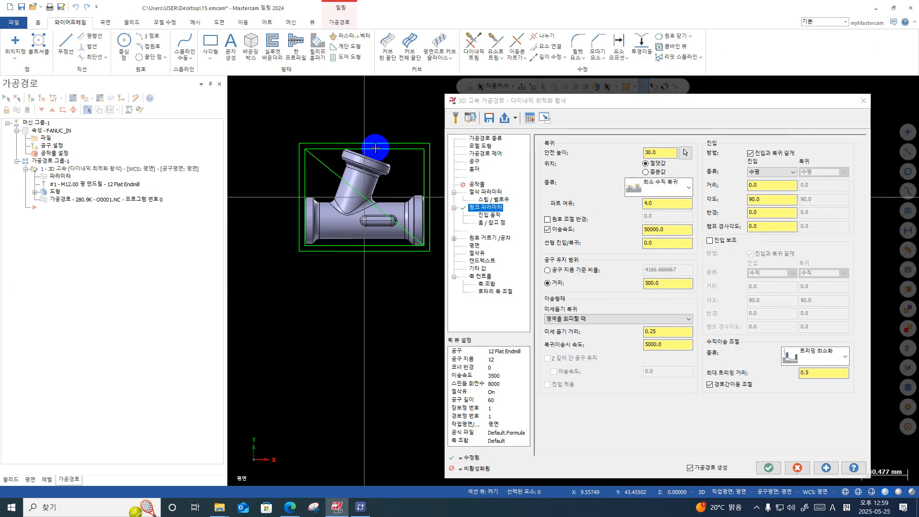
pyautogui.click(574, 319)
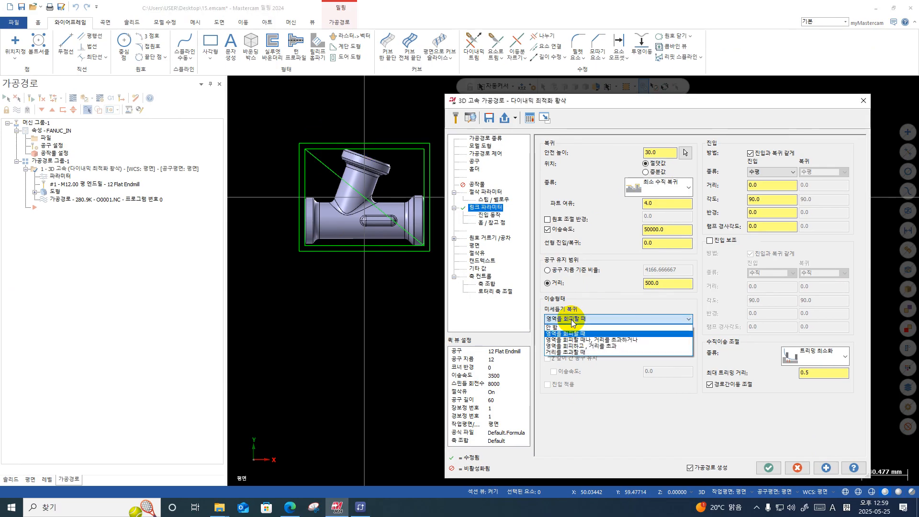
pyautogui.click(574, 353)
pyautogui.hotkey('ctrl', '1')
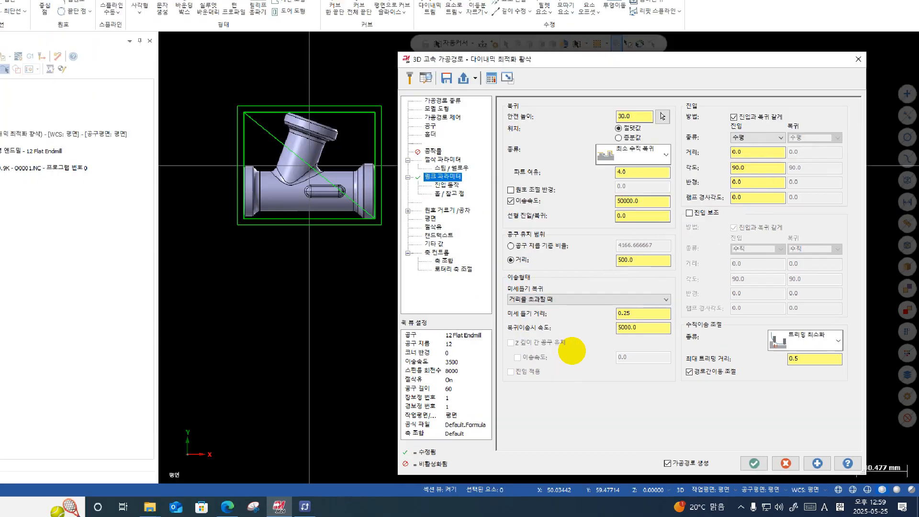
pyautogui.click(410, 237)
pyautogui.moveTo(229, 93)
pyautogui.mouseDown()
pyautogui.moveTo(283, 120)
pyautogui.moveTo(247, 115)
pyautogui.moveTo(376, 13)
pyautogui.mouseUp()
pyautogui.moveTo(372, 114)
pyautogui.mouseDown()
pyautogui.moveTo(400, 134)
pyautogui.moveTo(410, 165)
pyautogui.mouseUp()
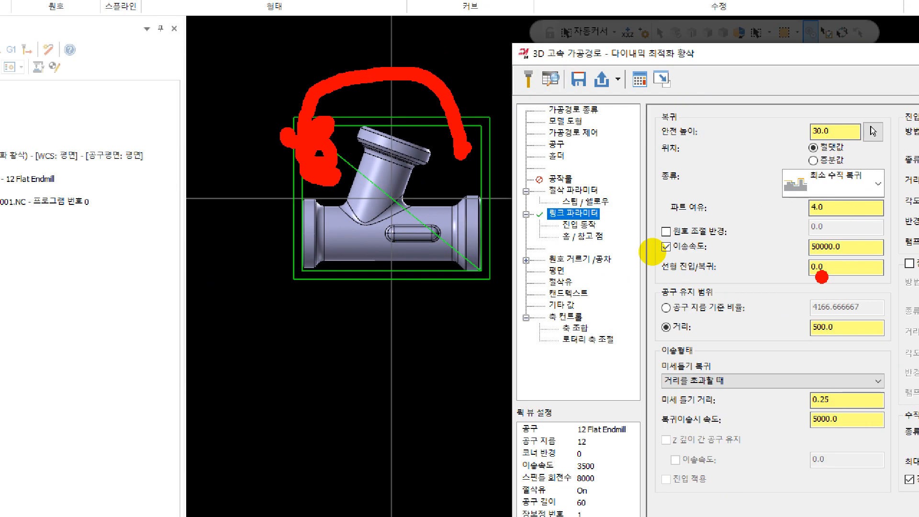
pyautogui.moveTo(869, 359)
pyautogui.mouseDown()
pyautogui.moveTo(820, 369)
pyautogui.moveTo(790, 288)
pyautogui.moveTo(888, 311)
pyautogui.mouseUp()
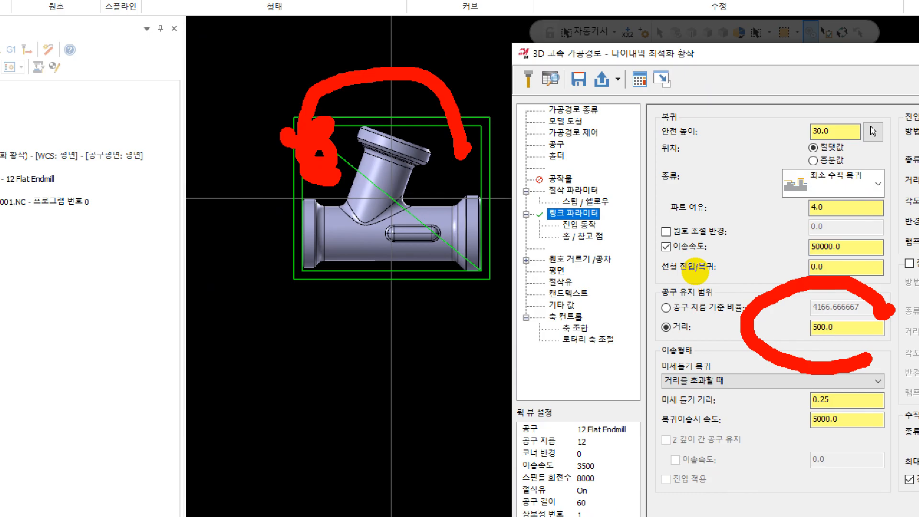
pyautogui.moveTo(840, 357); pyautogui.dragTo(756, 325)
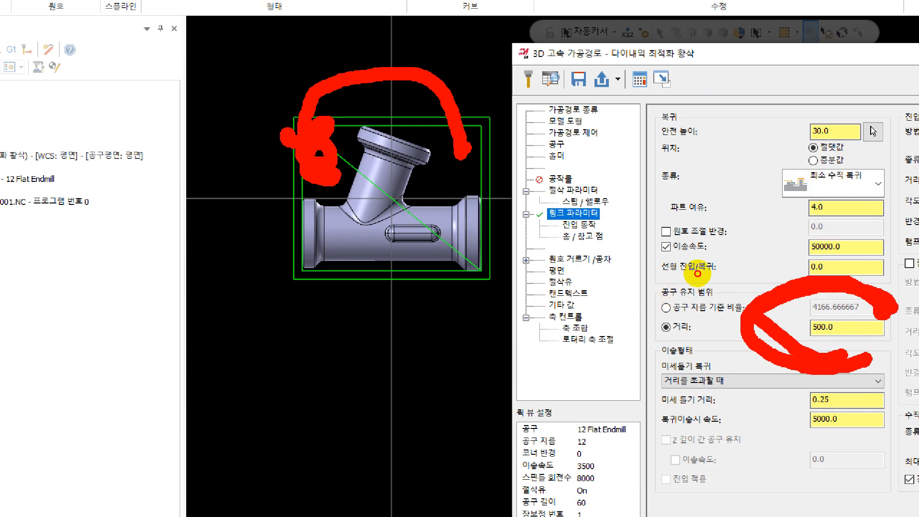
pyautogui.moveTo(350, 154)
pyautogui.mouseDown()
pyautogui.moveTo(329, 148)
pyautogui.moveTo(365, 135)
pyautogui.moveTo(435, 167)
pyautogui.mouseUp()
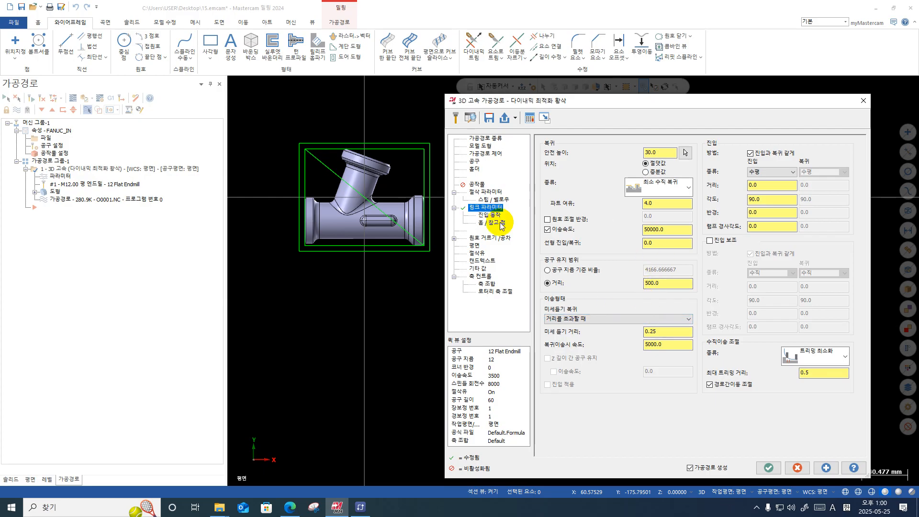
# - Check the entry motion and cut parameters, and accept the roughing operation's changed settings
pyautogui.click(488, 215)
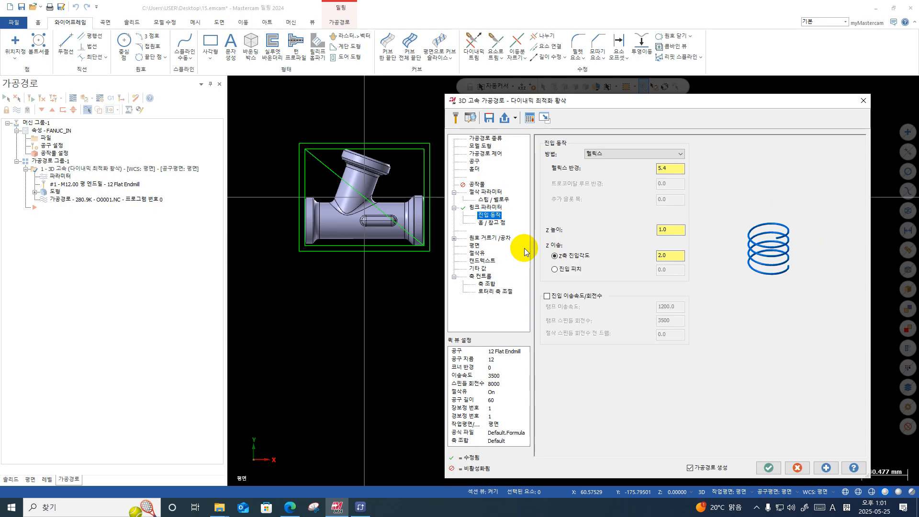
pyautogui.click(495, 193)
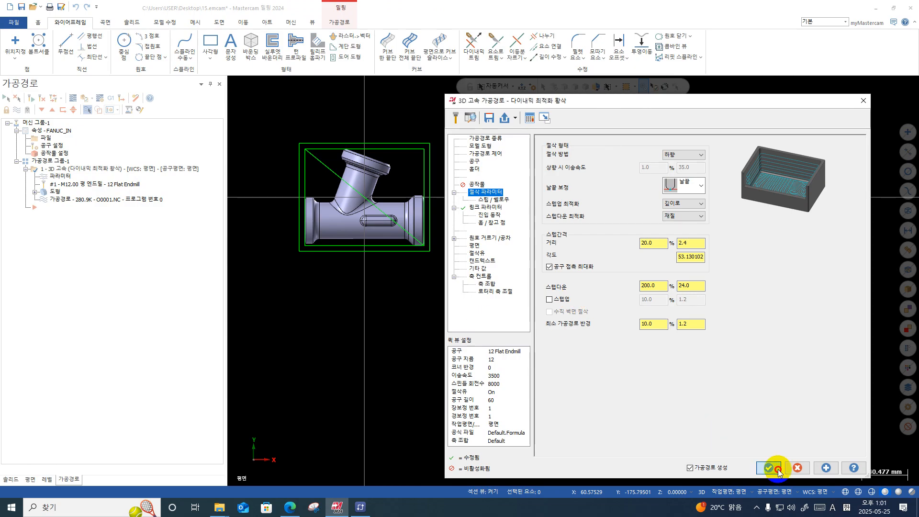
pyautogui.click(778, 470)
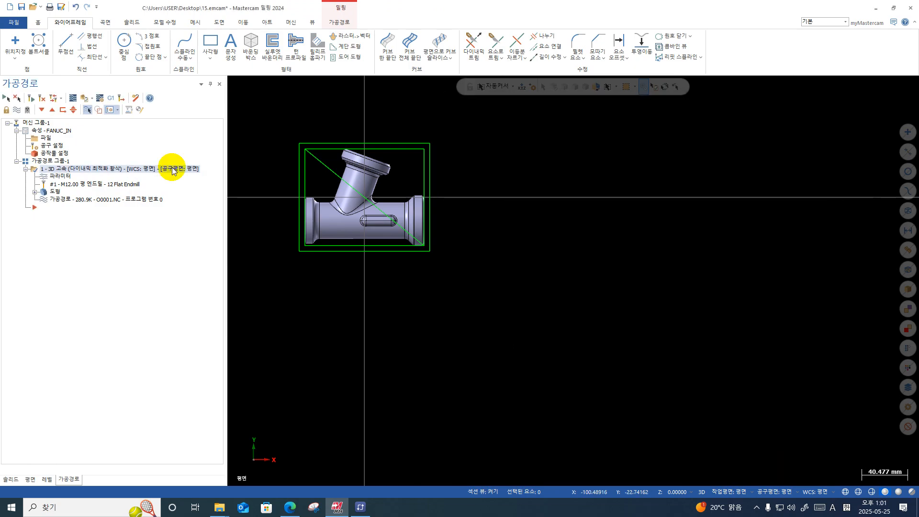
# - Run the material-removal verification of the roughing operation through to the end of the toolpath
pyautogui.click(87, 99)
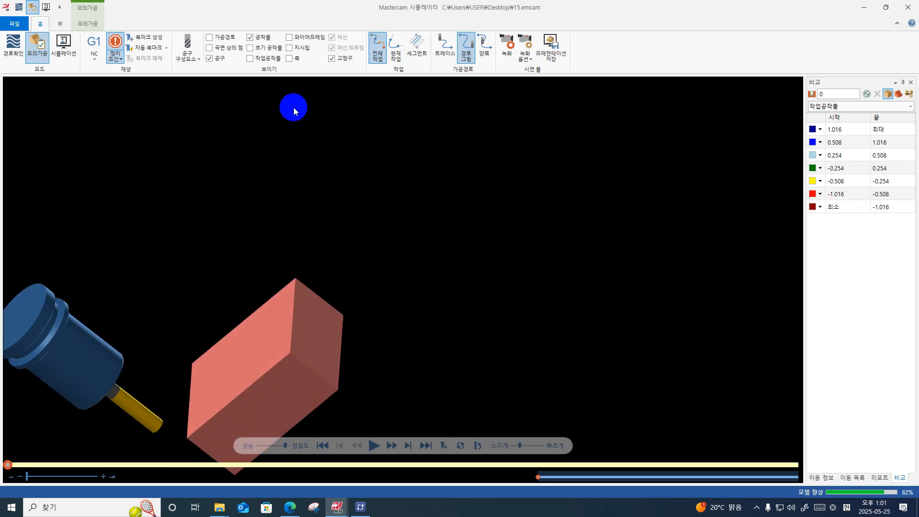
pyautogui.scroll(-5, 354, 254)
pyautogui.scroll(8, 297, 345)
pyautogui.moveTo(300, 309); pyautogui.dragTo(319, 168)
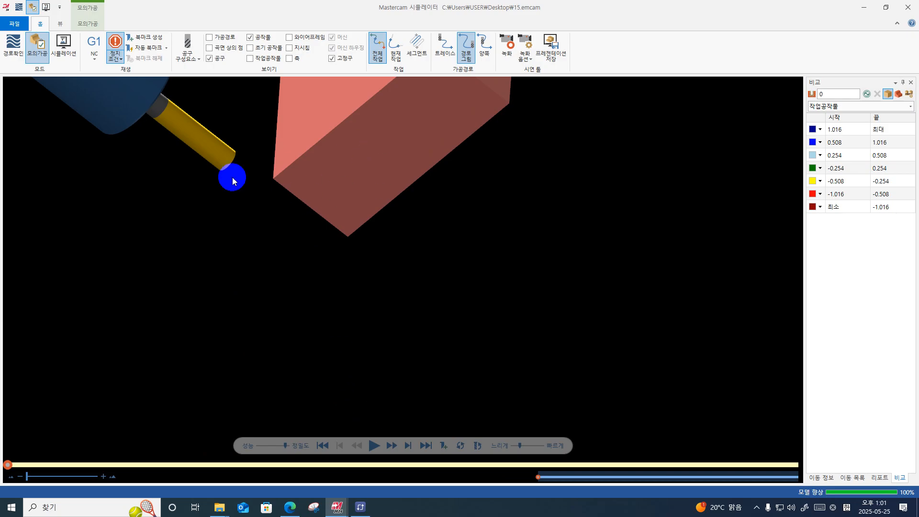
pyautogui.click(374, 445)
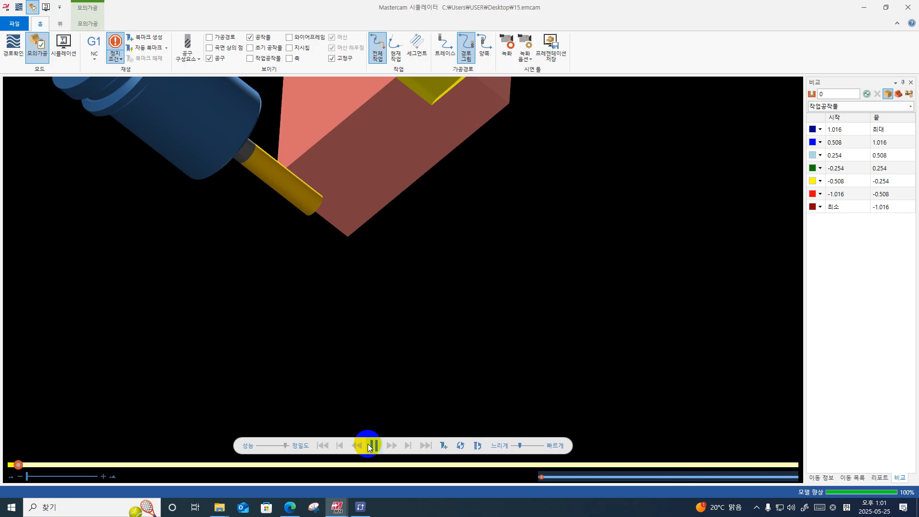
pyautogui.scroll(-2, 355, 426)
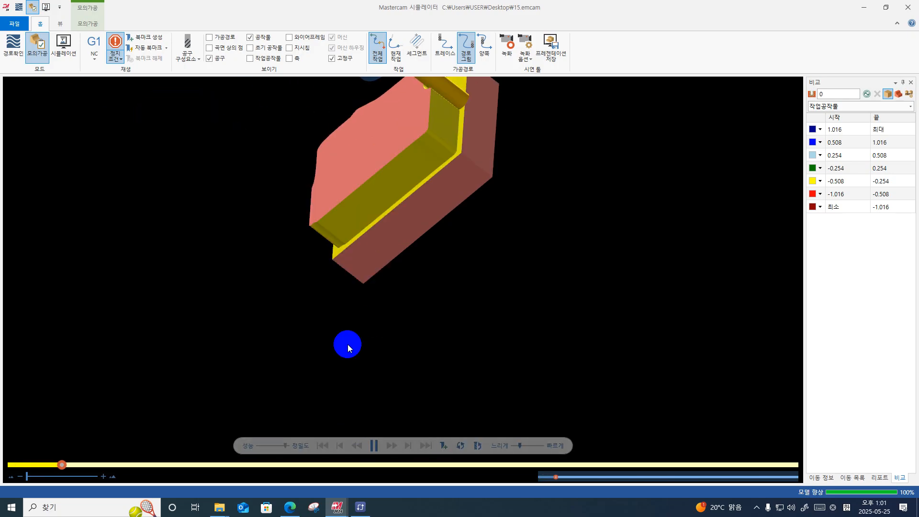
pyautogui.moveTo(349, 340); pyautogui.dragTo(450, 116)
pyautogui.scroll(2, 431, 122)
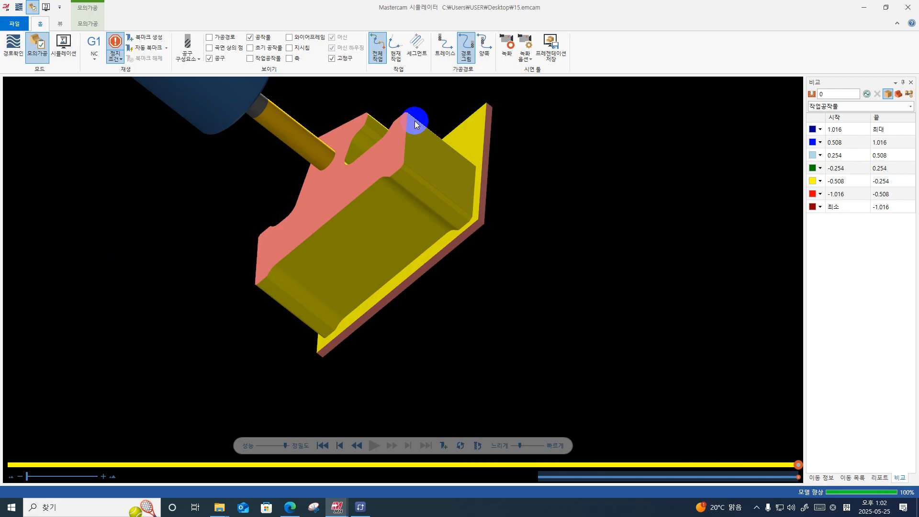
# - Examine the simulated stock's walls and upper face from several angles and close the simulator
pyautogui.moveTo(299, 223); pyautogui.dragTo(358, 231, button='middle')
pyautogui.scroll(5, 357, 231)
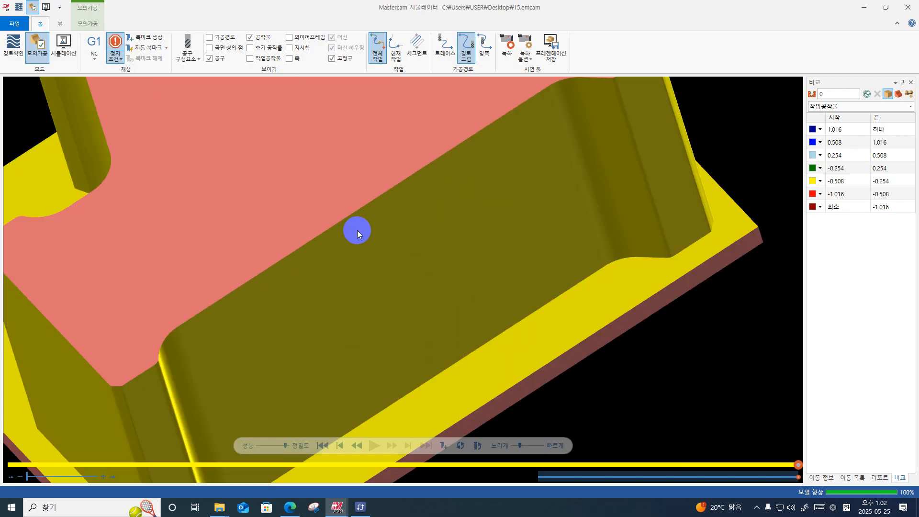
pyautogui.scroll(-4, 358, 231)
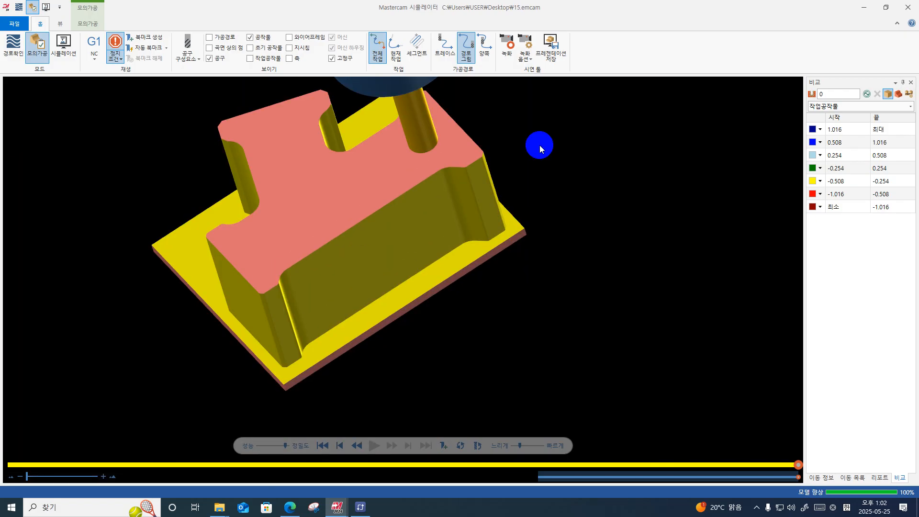
pyautogui.moveTo(540, 145); pyautogui.dragTo(546, 141, button='middle')
pyautogui.scroll(3, 331, 275)
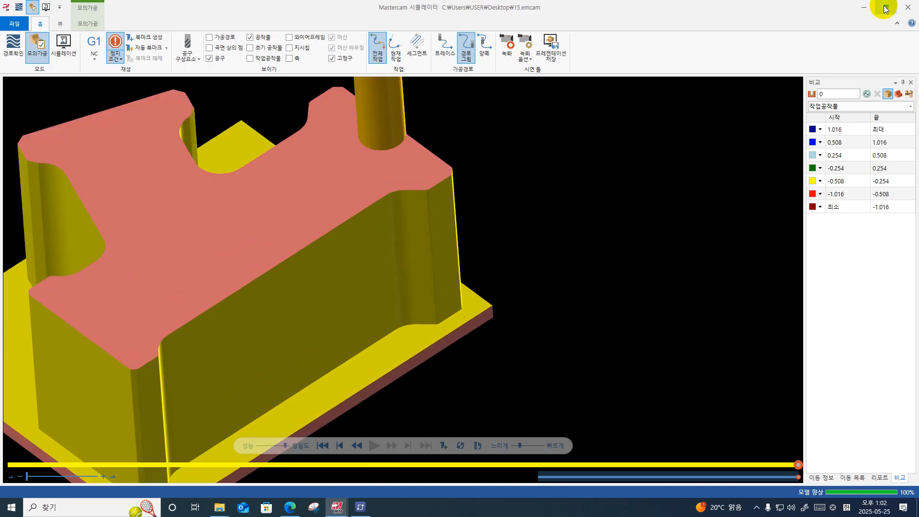
pyautogui.click(910, 6)
# - Enable step-up (스텝업) at 2.0 mm in the roughing operation's cut parameters and regenerate the toolpath
pyautogui.click(61, 177)
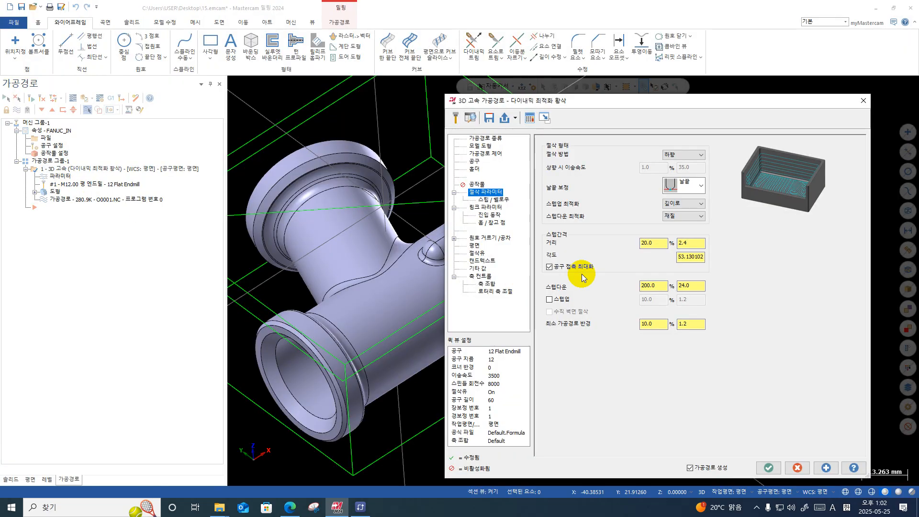
pyautogui.click(564, 300)
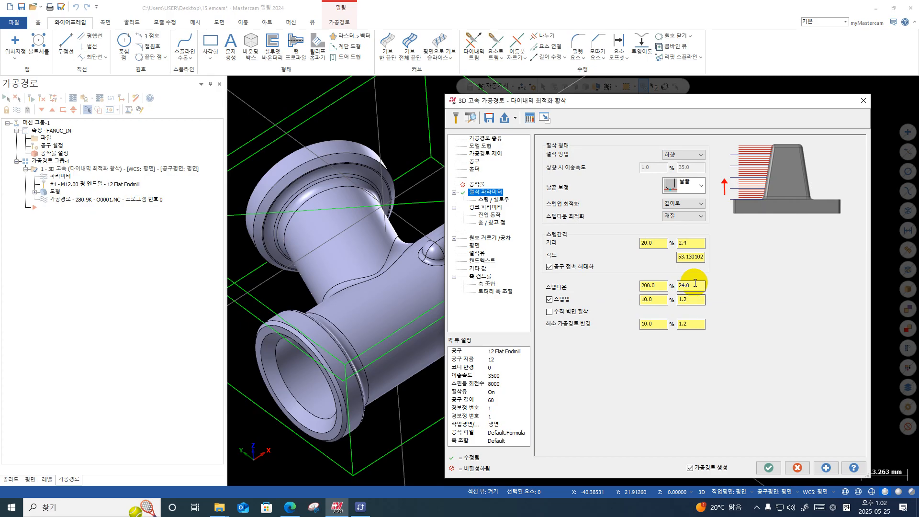
pyautogui.click(690, 301)
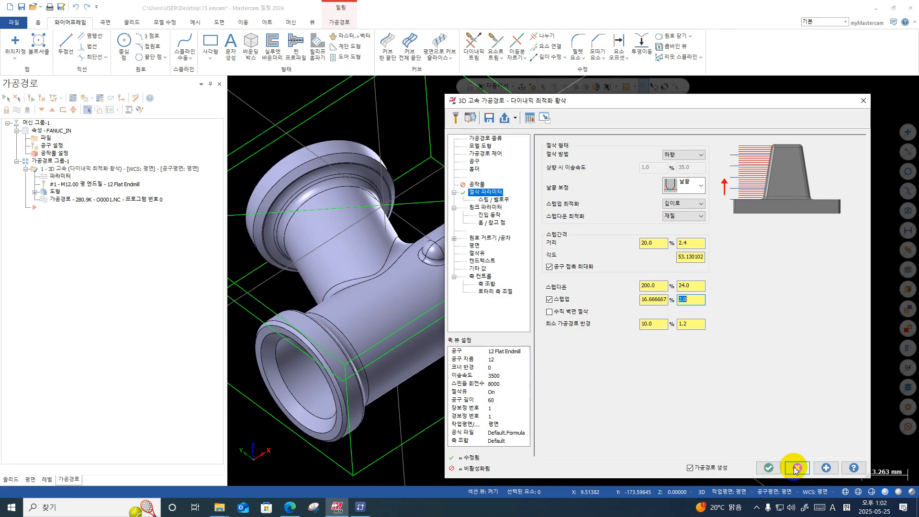
pyautogui.click(758, 472)
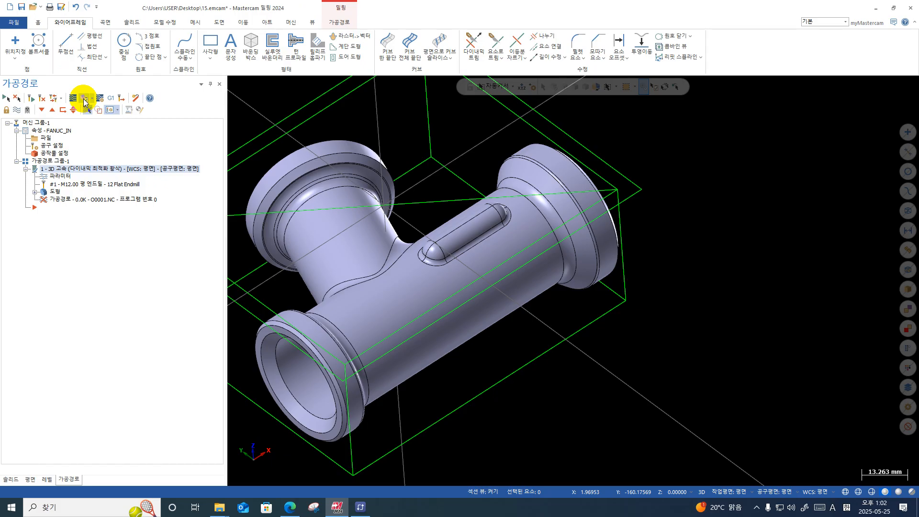
# - Simulate the roughing with step-up enabled, examine the stepped surfaces around the fitting, and close the simulator
pyautogui.scroll(-1, 521, 330)
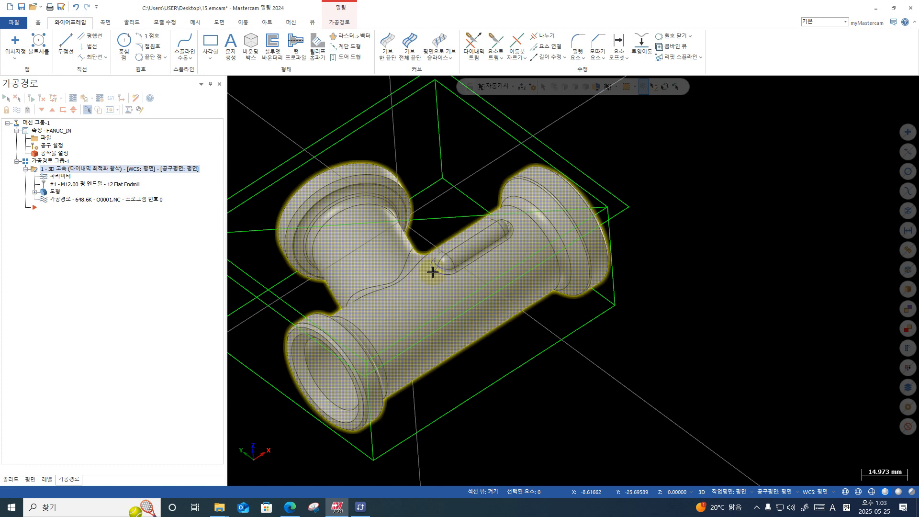
pyautogui.click(83, 98)
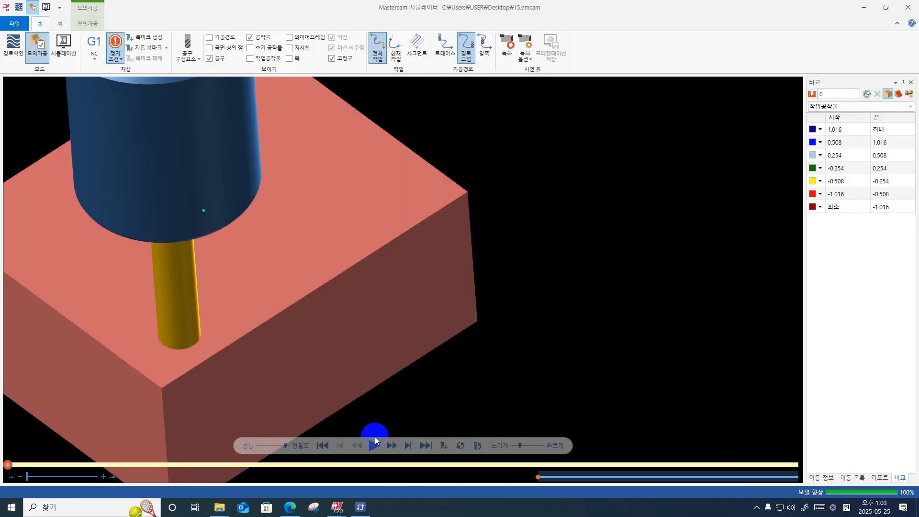
pyautogui.click(376, 438)
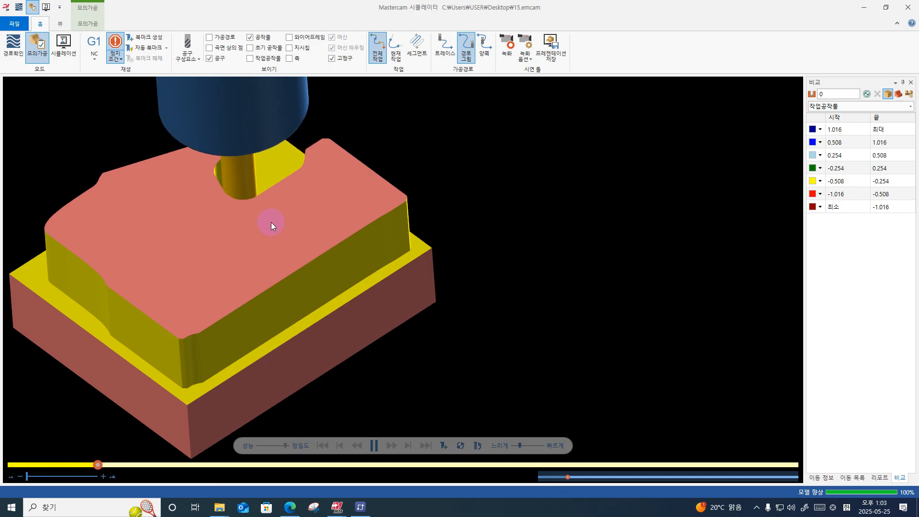
pyautogui.moveTo(271, 222); pyautogui.dragTo(263, 220, button='middle')
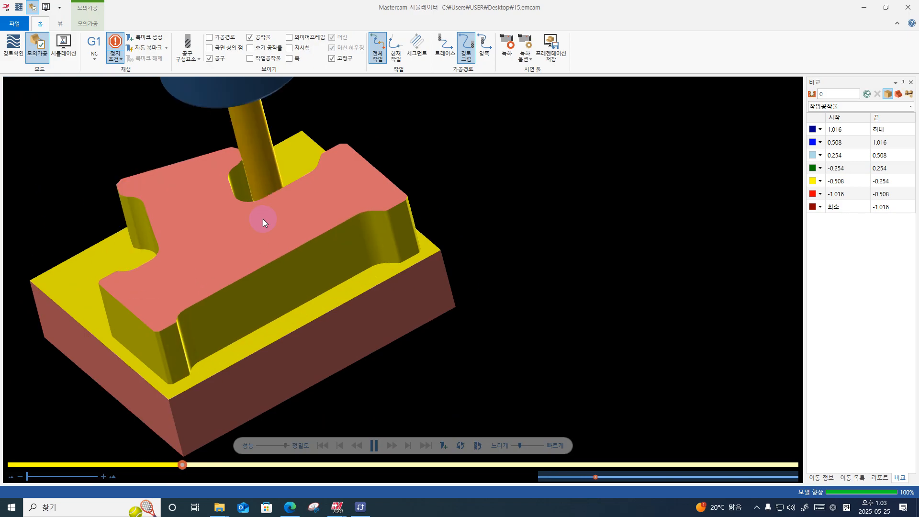
pyautogui.moveTo(209, 333); pyautogui.dragTo(235, 341, button='middle')
pyautogui.scroll(3, 208, 345)
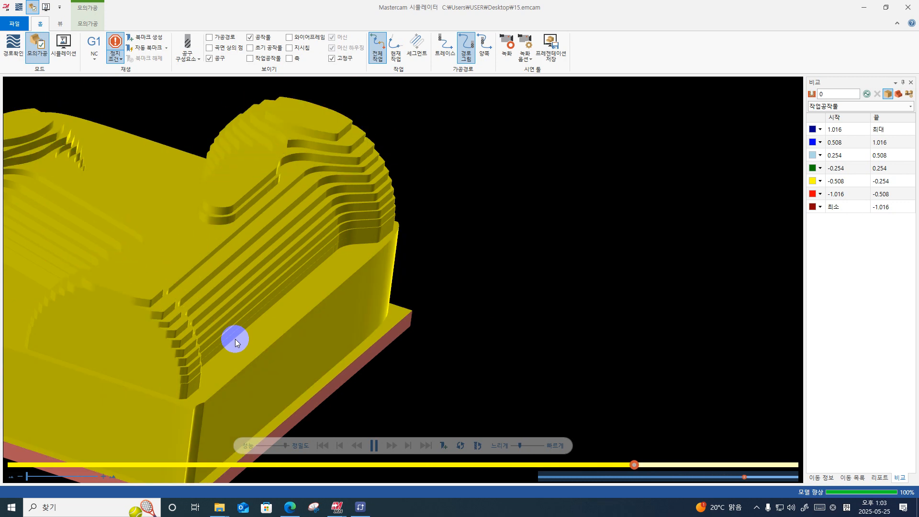
pyautogui.scroll(-3, 285, 239)
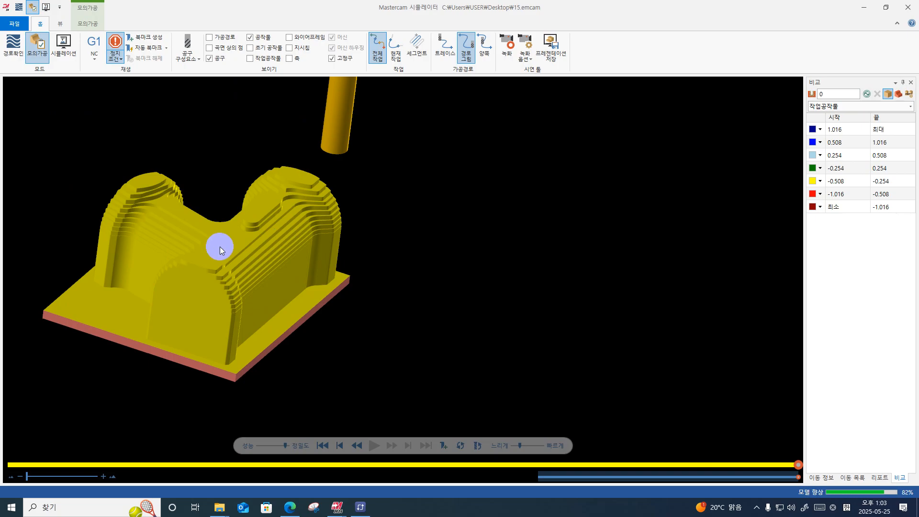
pyautogui.moveTo(220, 246); pyautogui.dragTo(190, 220)
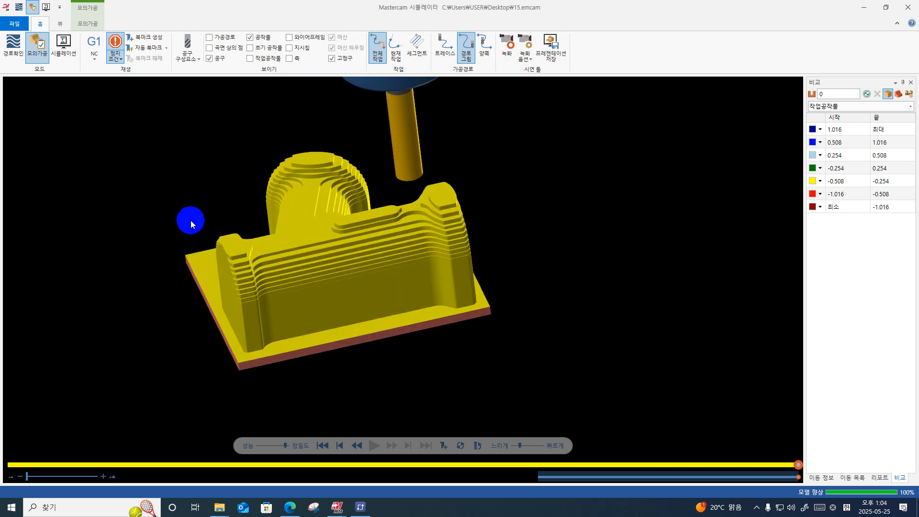
pyautogui.click(906, 8)
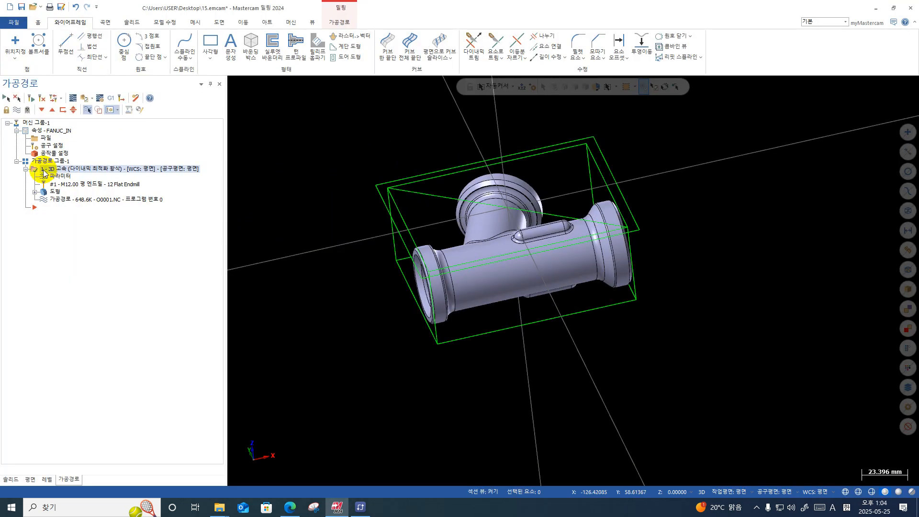
# - Turn off step-up (스텝업) in the roughing operation's cut parameters and regenerate the toolpath
pyautogui.click(49, 182)
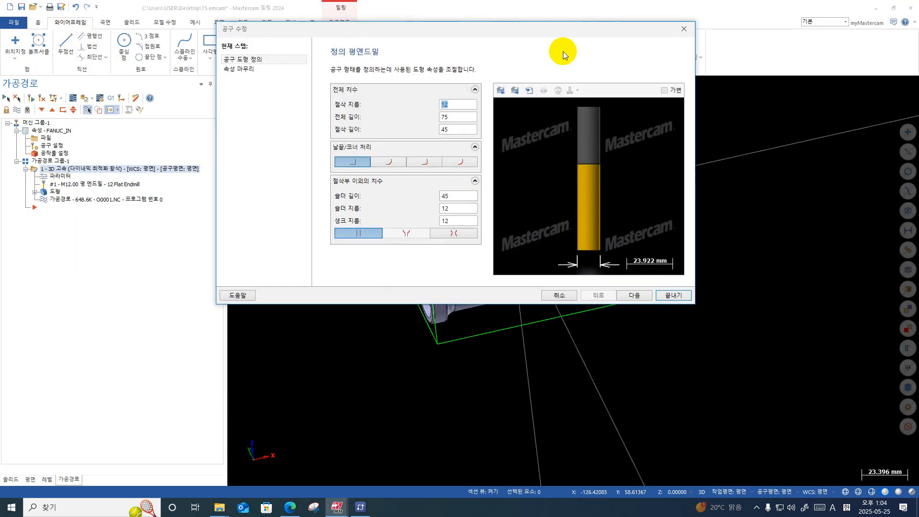
pyautogui.click(681, 28)
pyautogui.click(60, 176)
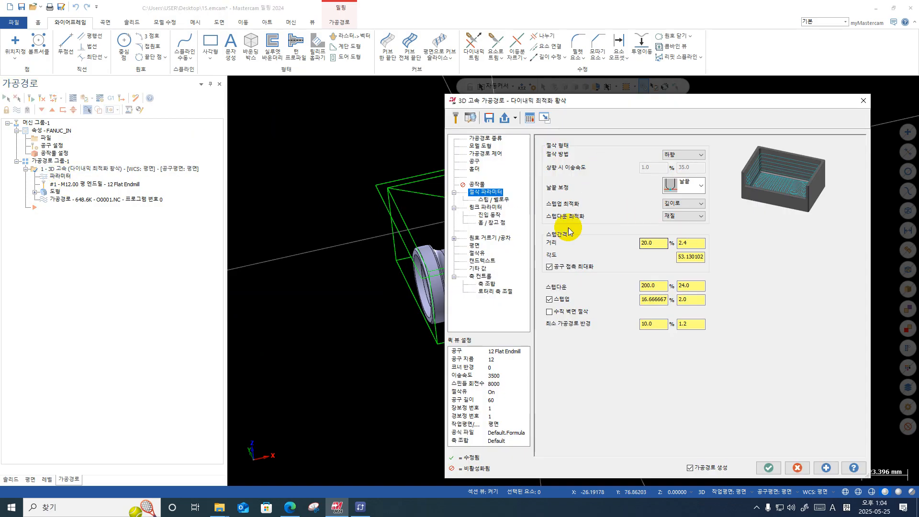
pyautogui.click(567, 302)
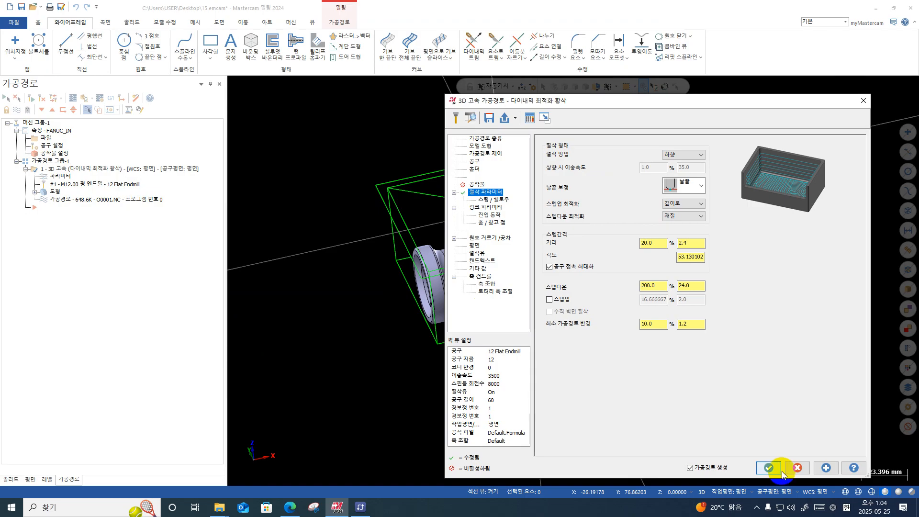
pyautogui.click(769, 467)
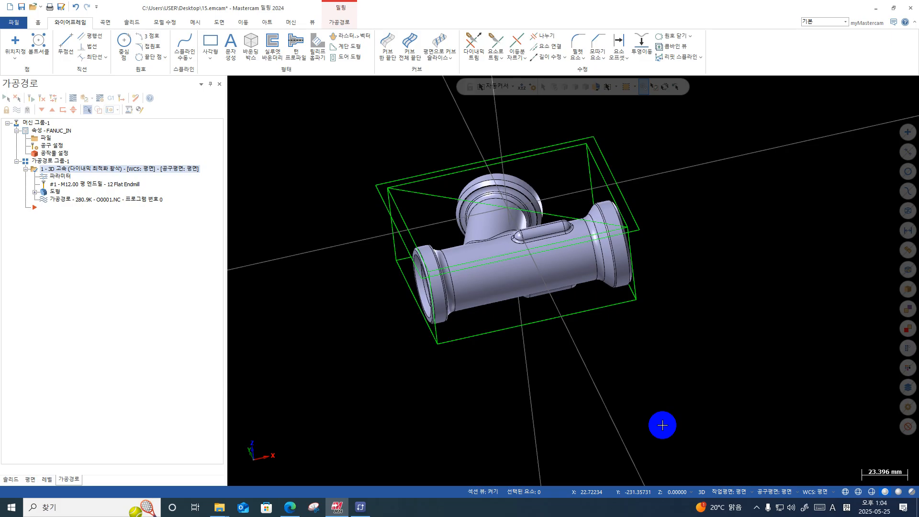
# - Review the available 3D roughing toolpath types, including 최적화 황삭 and 영역 황삭
pyautogui.click(341, 22)
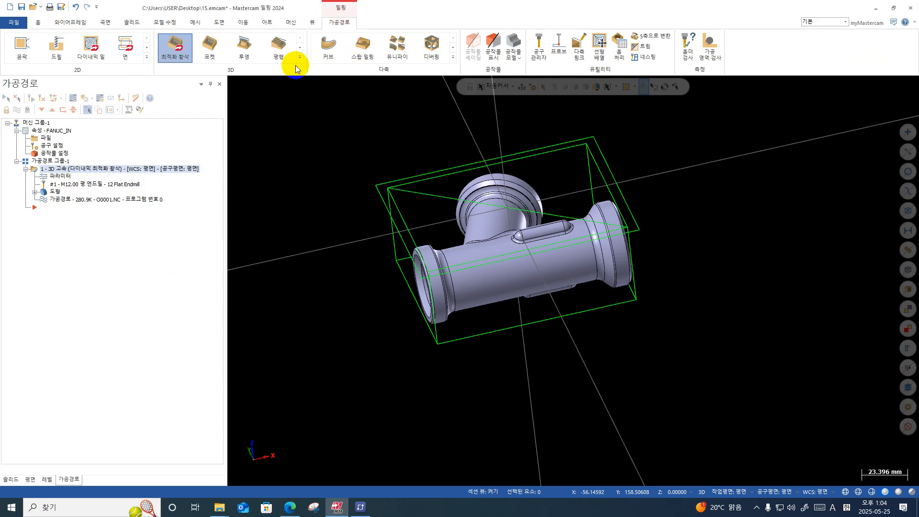
pyautogui.click(300, 57)
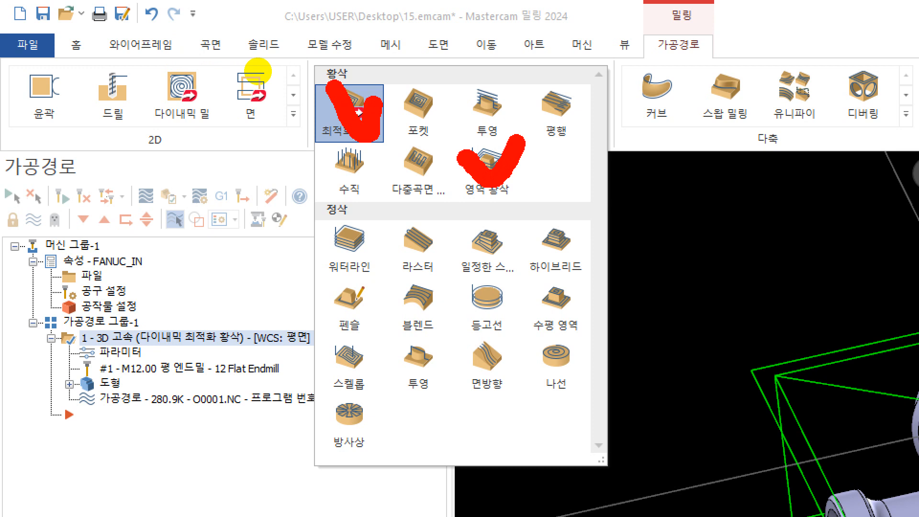
pyautogui.press('Escape')
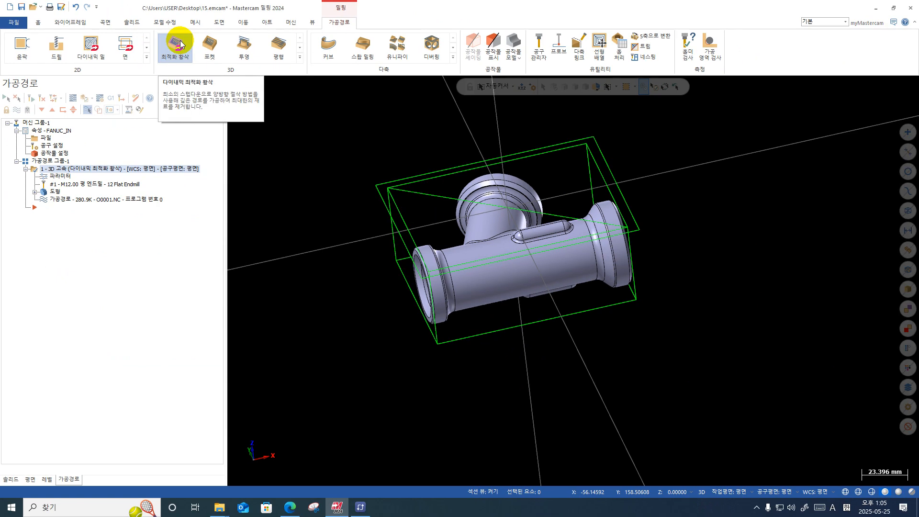
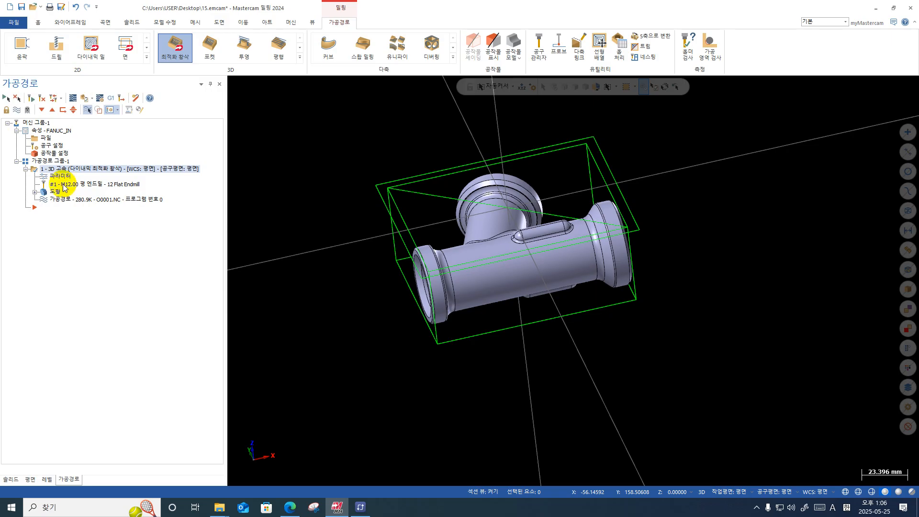
# - Start a new stock model (공작물 모델) and check operation 1, the dynamic OptiRough, among its source operations
pyautogui.click(26, 170)
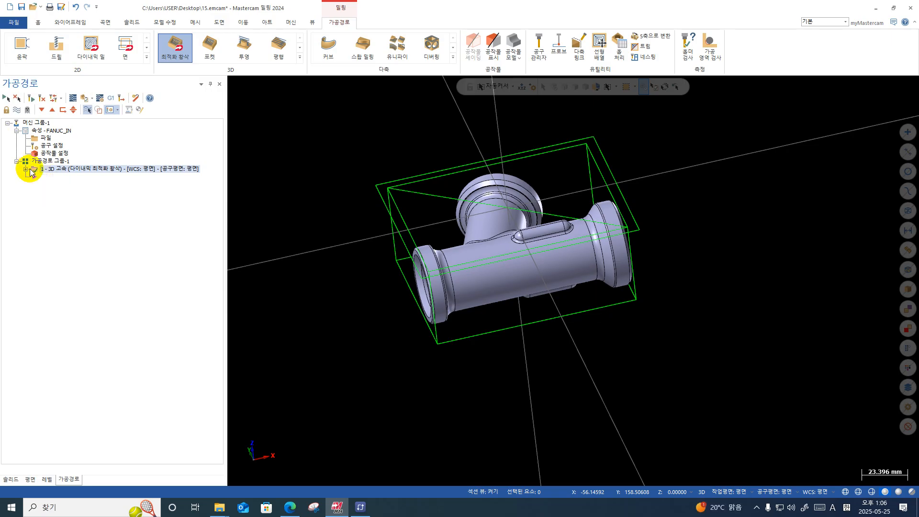
pyautogui.click(519, 41)
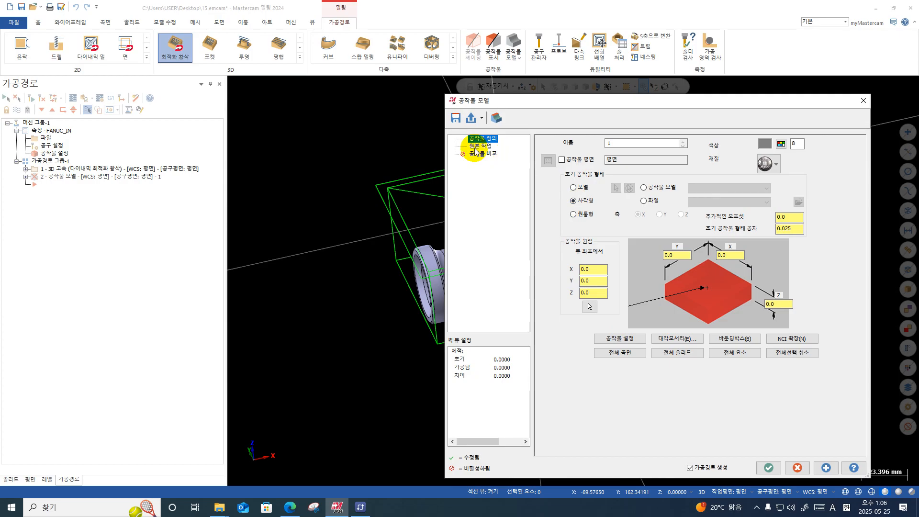
pyautogui.click(477, 147)
pyautogui.click(690, 202)
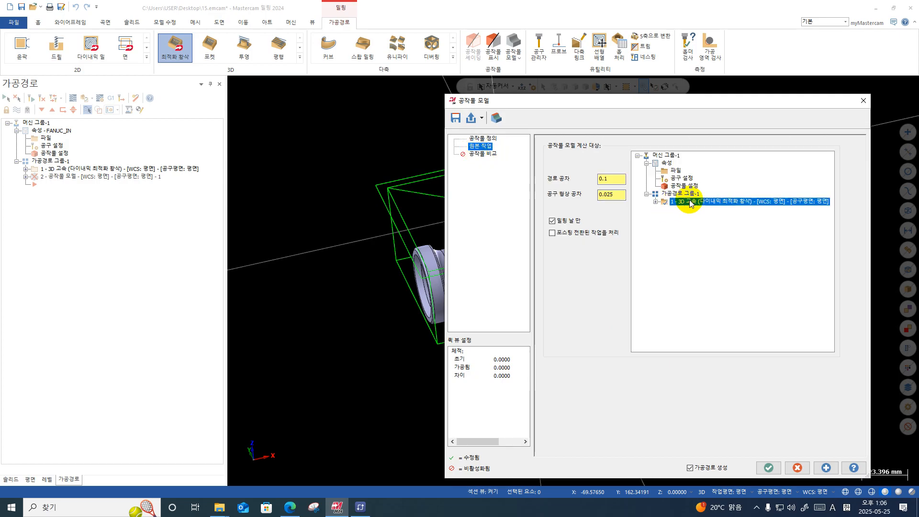
# - Define the stock model's rectangular initial stock from the stock setup, X 115, Y 95, Z 50, and generate it
pyautogui.click(483, 139)
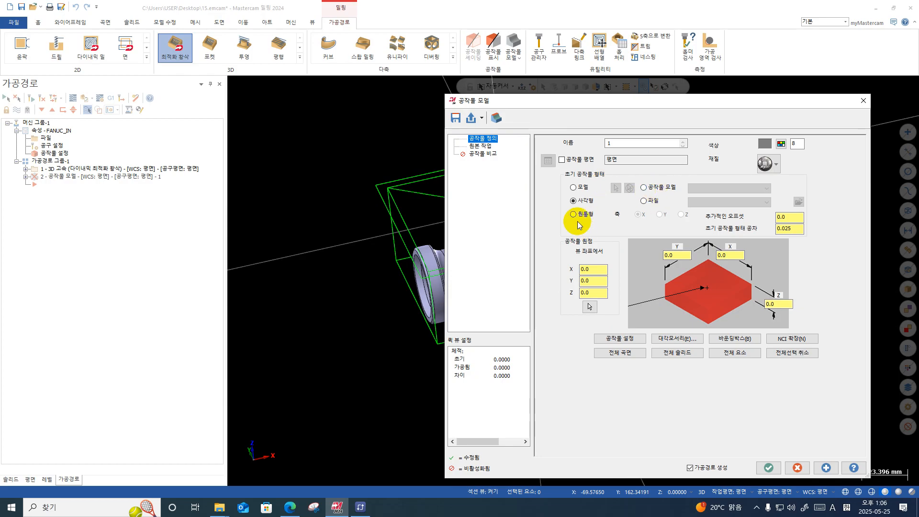
pyautogui.click(622, 339)
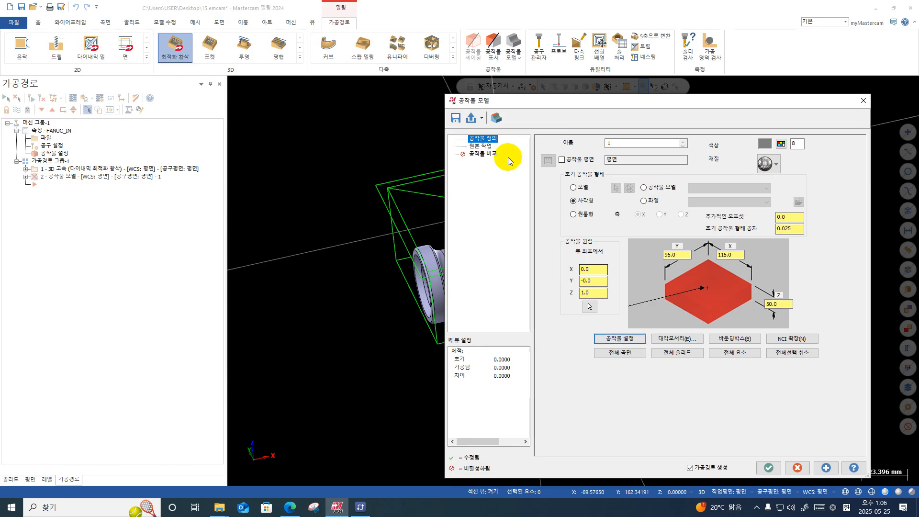
pyautogui.click(481, 146)
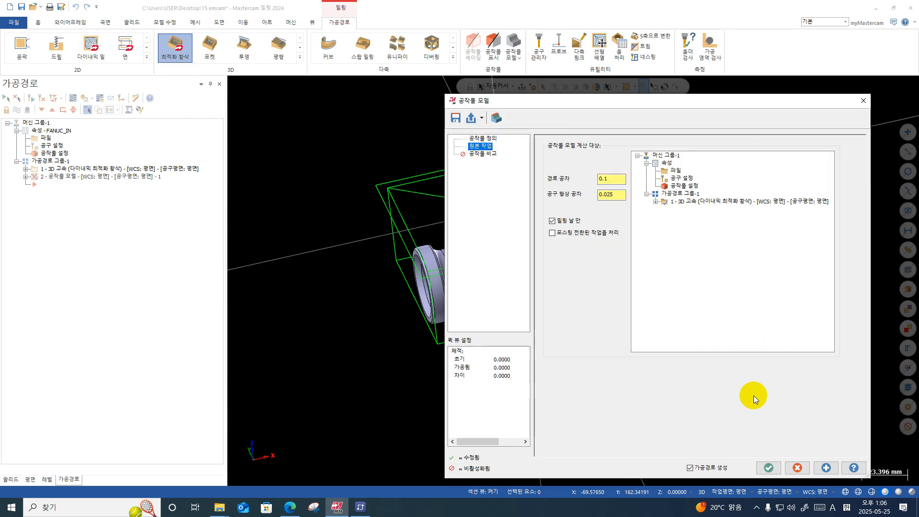
pyautogui.click(769, 468)
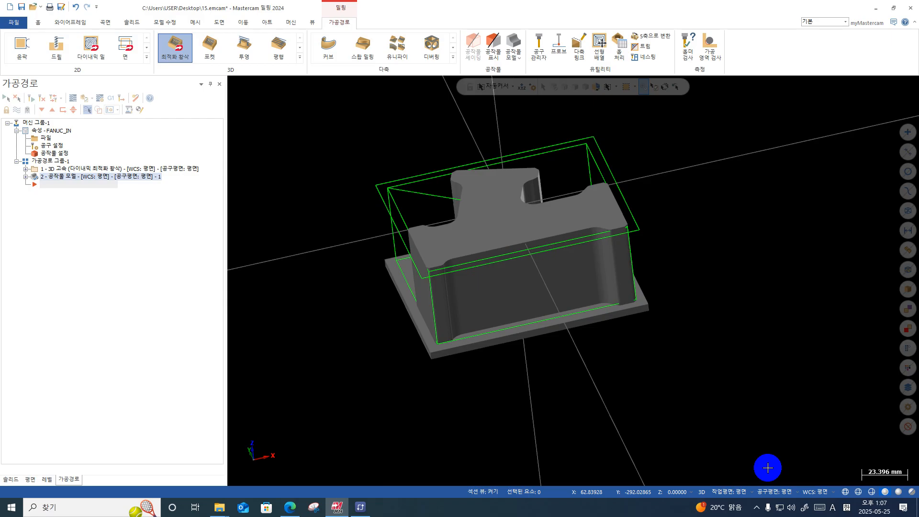
# - Start a 3D area roughing (영역 황삭) toolpath and select the whole pipe fitting as its machining geometry
pyautogui.moveTo(470, 257); pyautogui.dragTo(497, 260, button='middle')
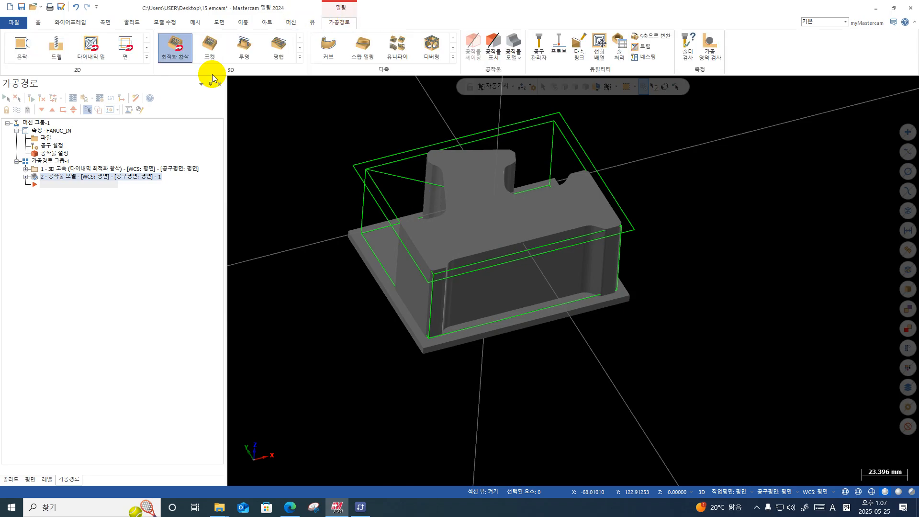
pyautogui.click(301, 58)
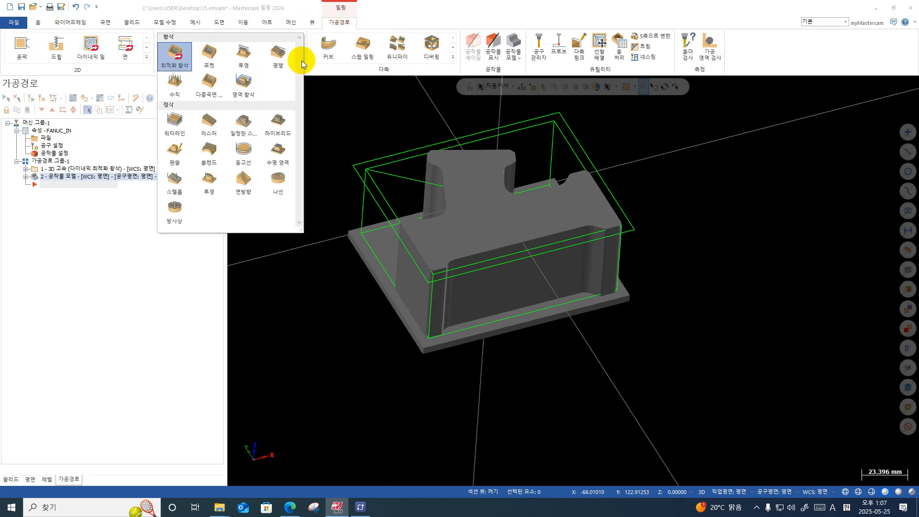
pyautogui.click(248, 91)
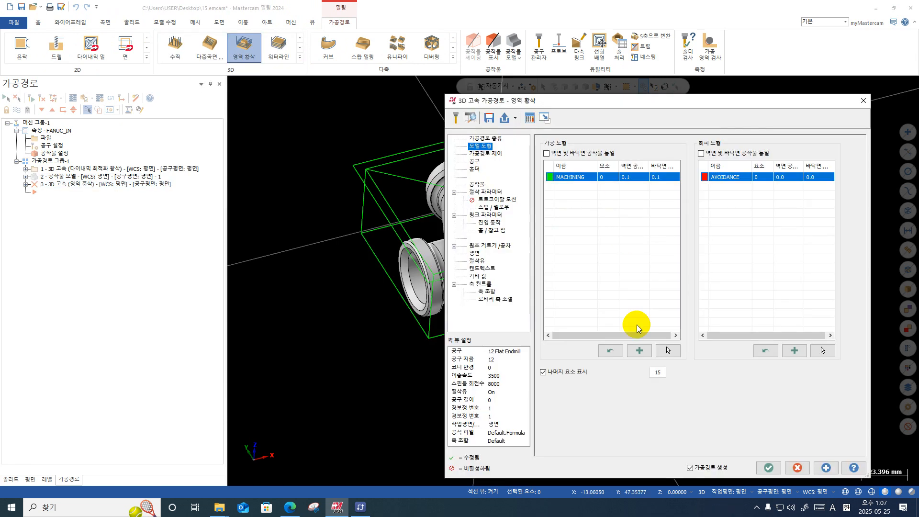
pyautogui.click(668, 350)
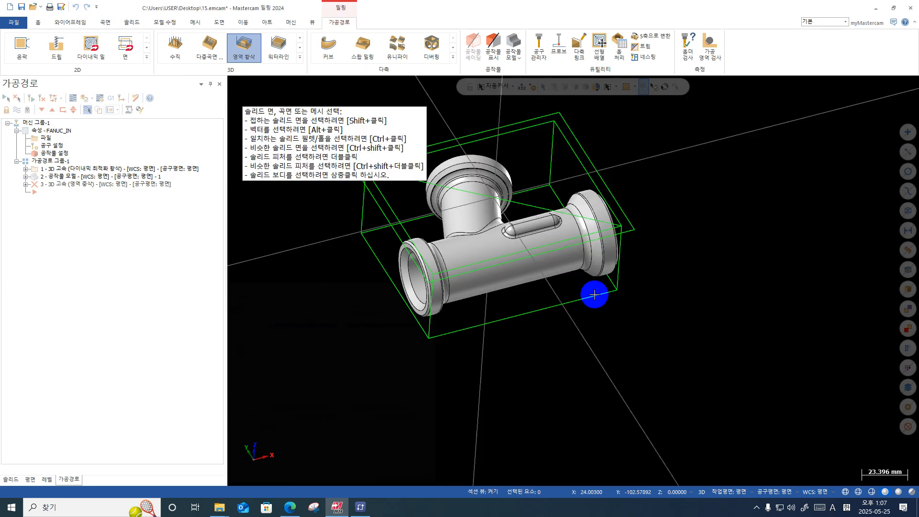
pyautogui.scroll(-3, 643, 424)
pyautogui.moveTo(698, 199); pyautogui.dragTo(330, 437)
pyautogui.press('Return')
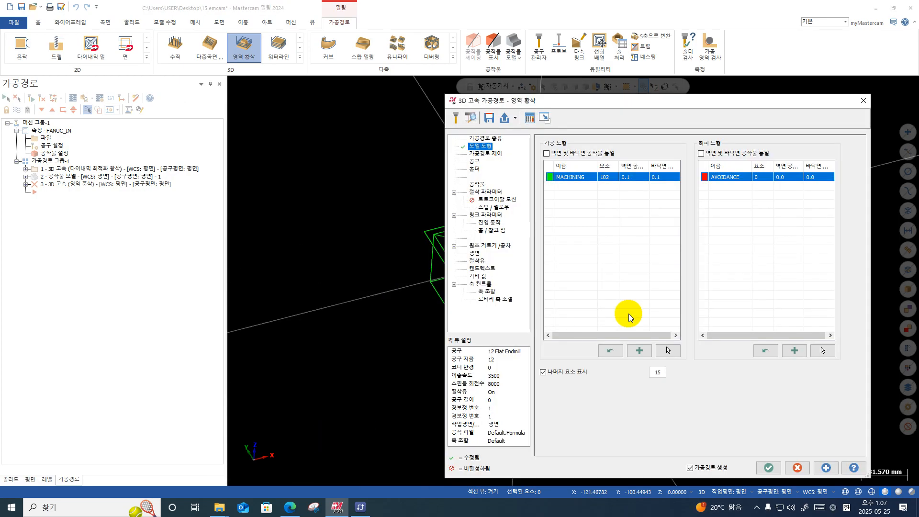
# - Set both the wall and floor stock allowance of the machining geometry to 0.5
pyautogui.click(631, 177)
pyautogui.write('0.5')
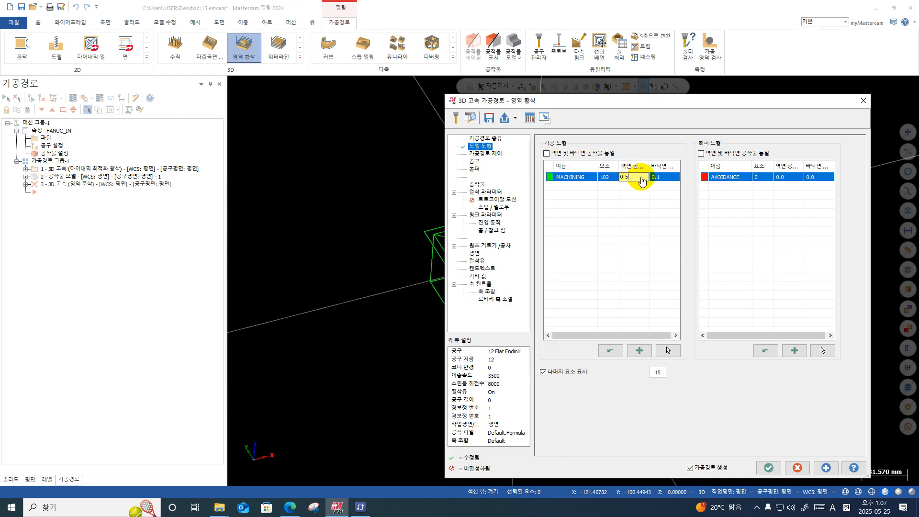
pyautogui.click(668, 179)
pyautogui.write('0.5')
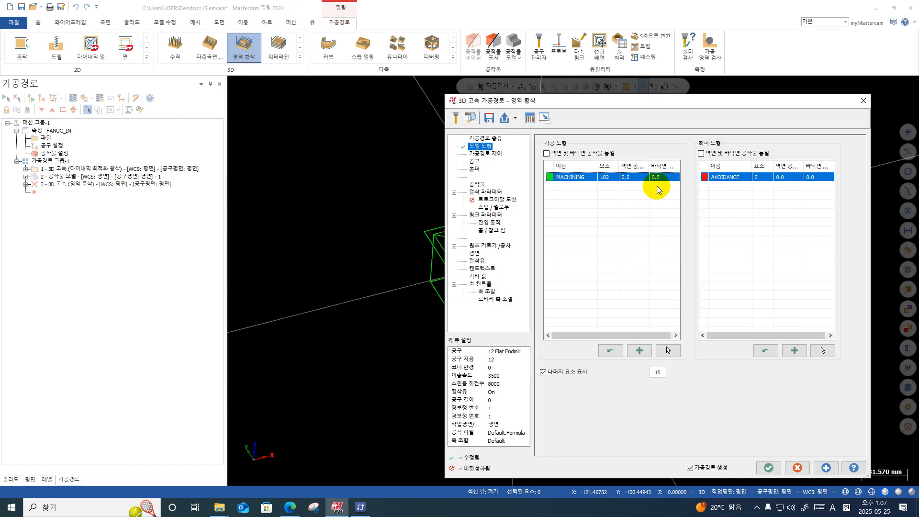
# - In the toolpath control, include the stock, machine from outside (외측으로부터), and contain the tool outside (외측) with an offset distance of 30
pyautogui.click(494, 154)
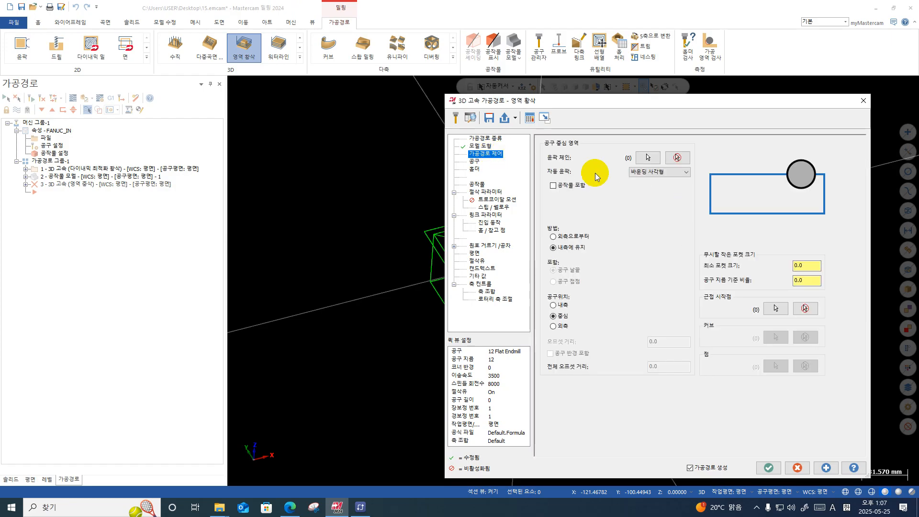
pyautogui.click(561, 185)
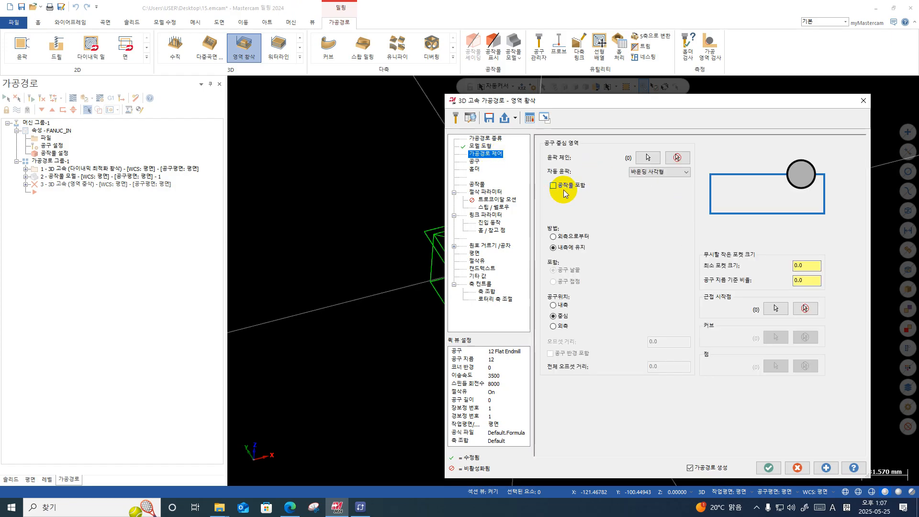
pyautogui.click(574, 235)
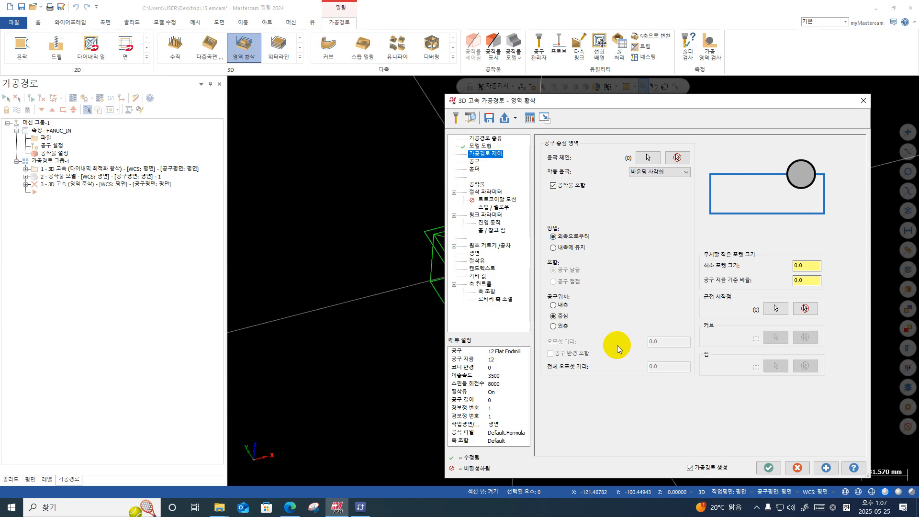
pyautogui.click(557, 326)
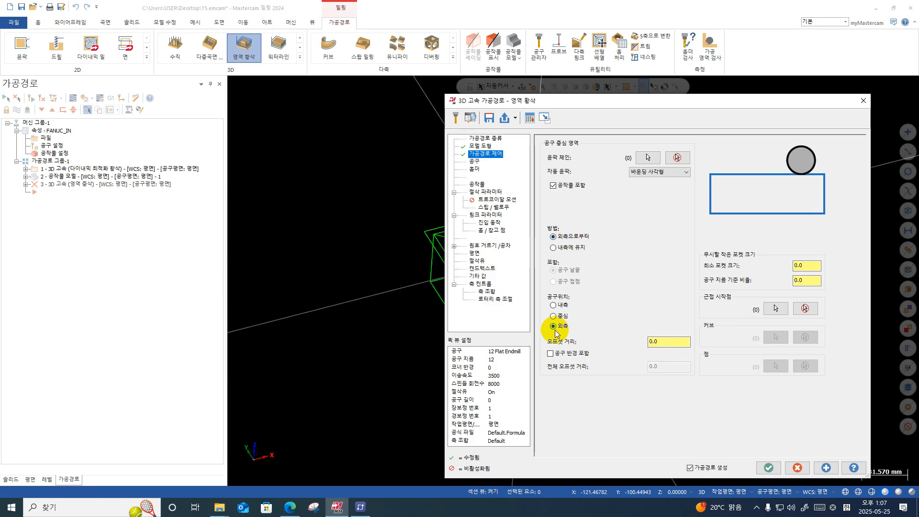
pyautogui.click(673, 342)
pyautogui.write('30')
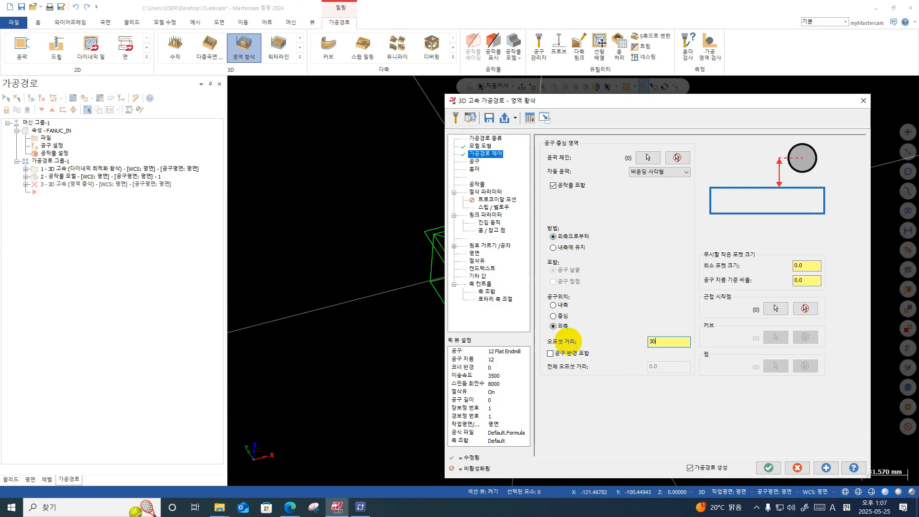
pyautogui.click(569, 342)
# - Create a new bull-nosed end mill with a cutting diameter of 21 and a corner radius of 2
pyautogui.click(470, 163)
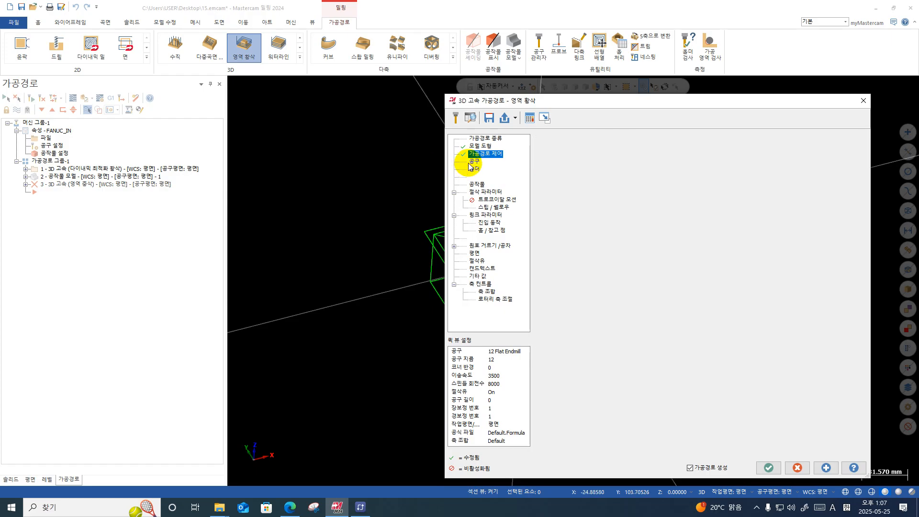
pyautogui.click(473, 162)
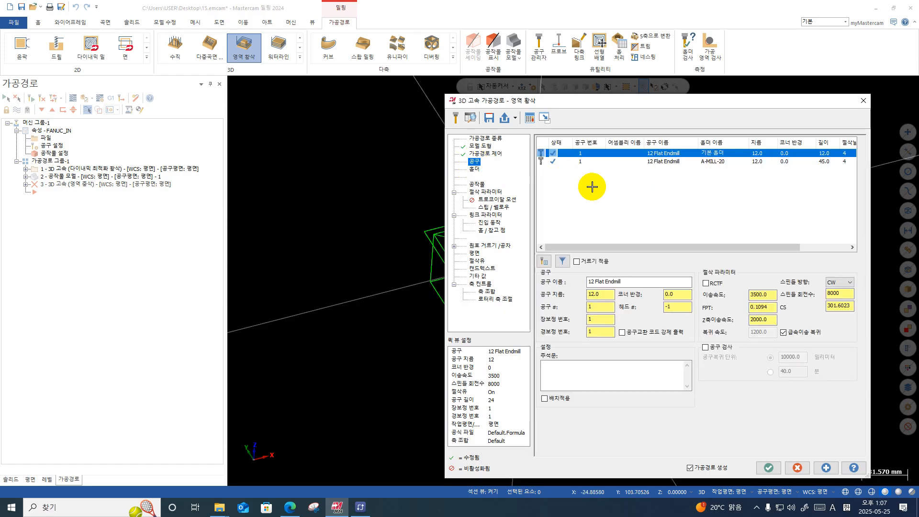
pyautogui.rightClick(572, 186)
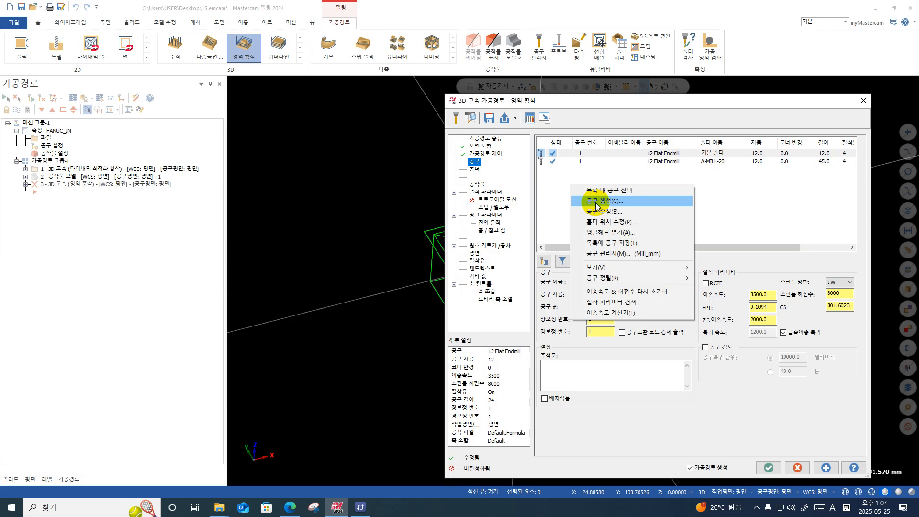
pyautogui.click(595, 203)
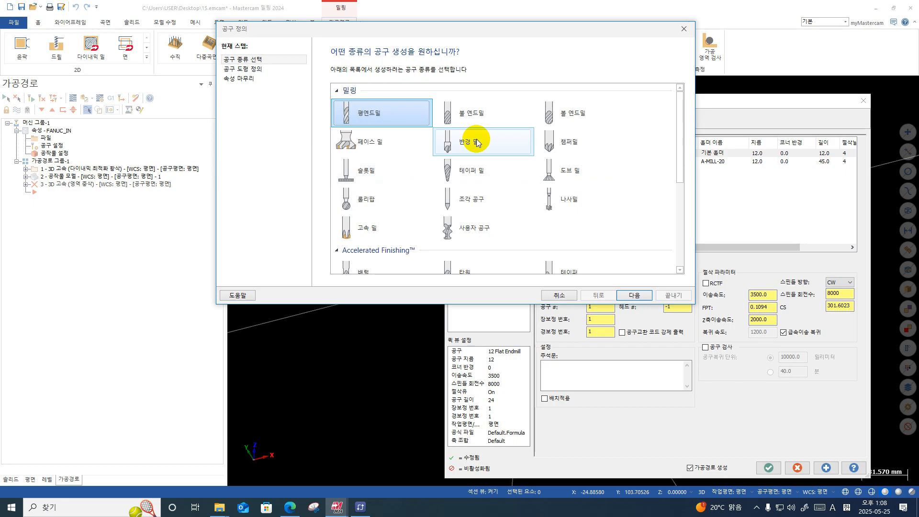
pyautogui.click(467, 113)
pyautogui.click(261, 69)
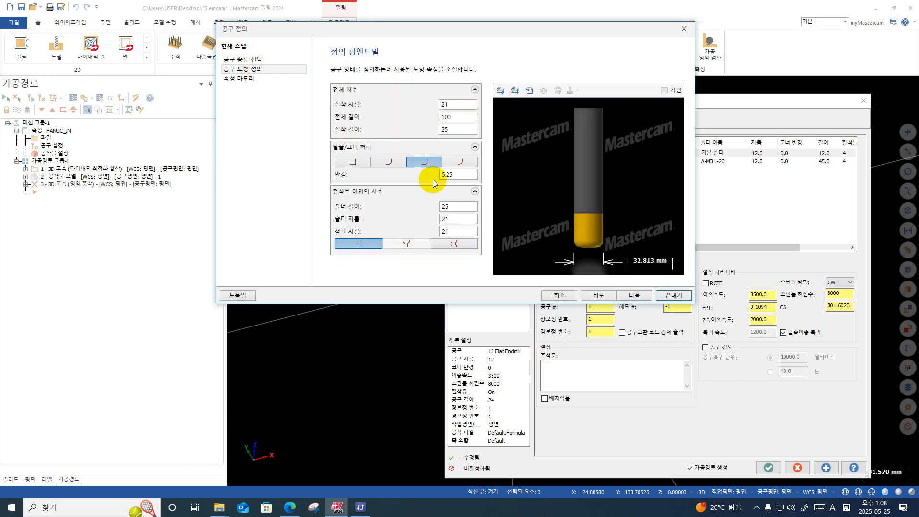
pyautogui.moveTo(455, 177); pyautogui.dragTo(393, 174)
pyautogui.write('1')
pyautogui.write('2')
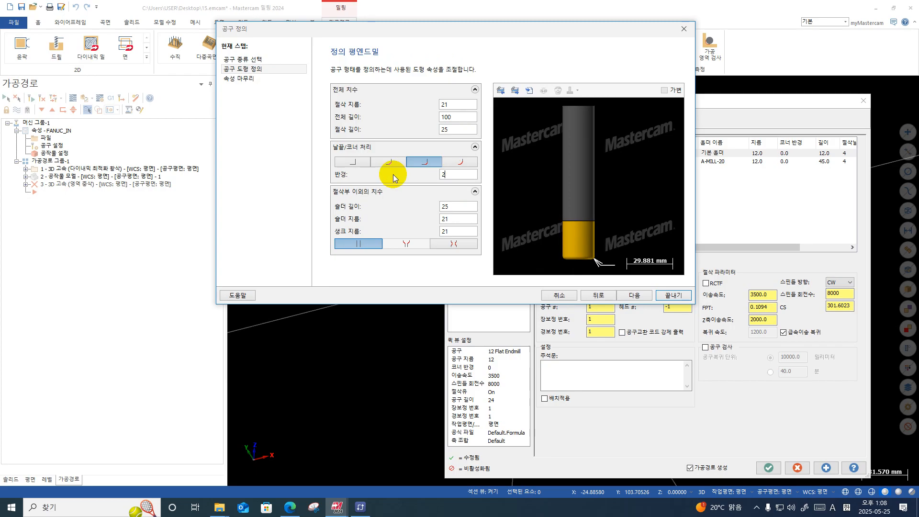
# - Set the new tool's feed rate to 4000, plunge rate to 2000 and spindle speed to 6000, and finish its definition
pyautogui.click(243, 79)
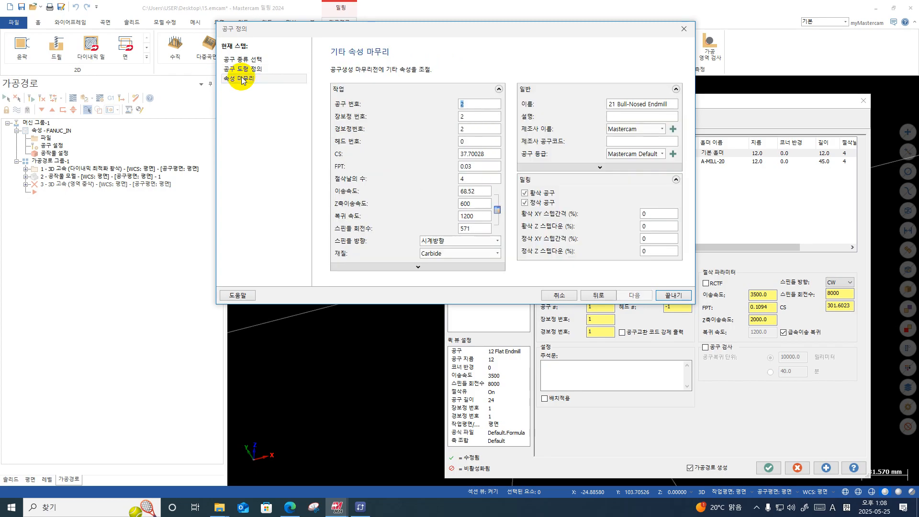
pyautogui.moveTo(498, 192); pyautogui.dragTo(410, 204)
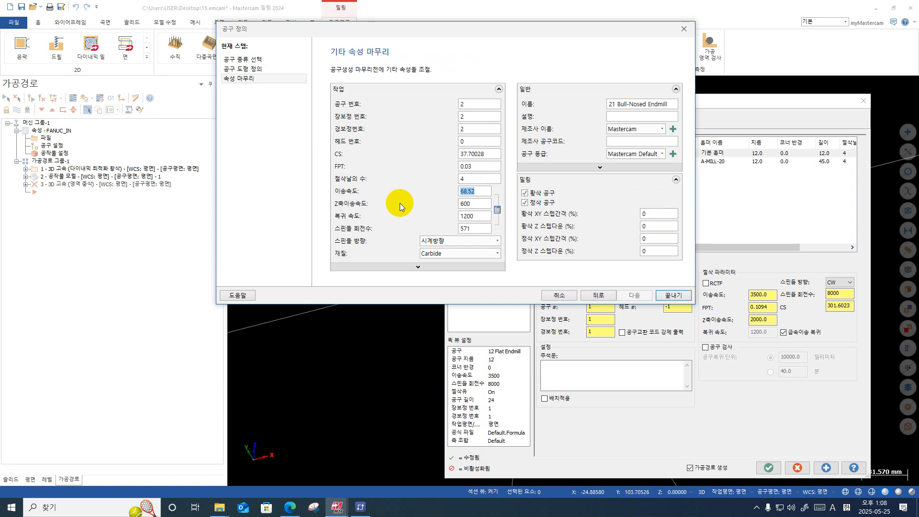
pyautogui.write('4000')
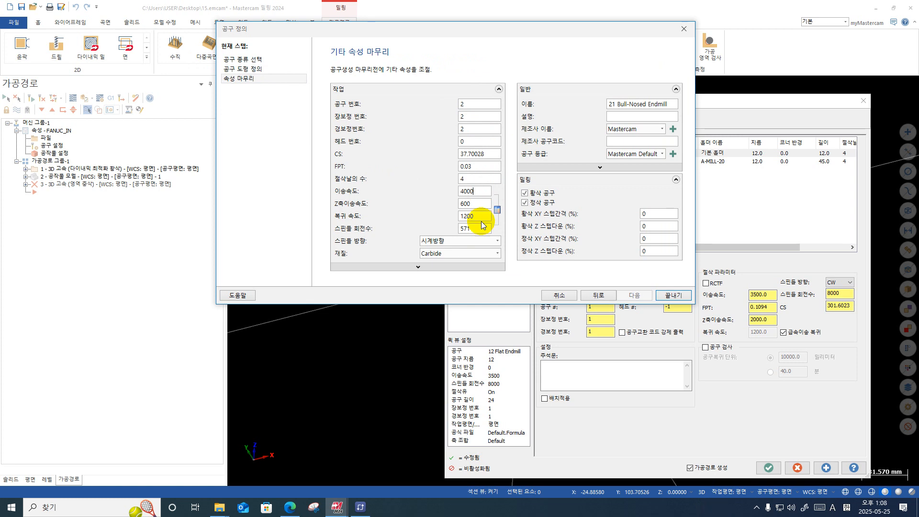
pyautogui.doubleClick(473, 203)
pyautogui.write('2000')
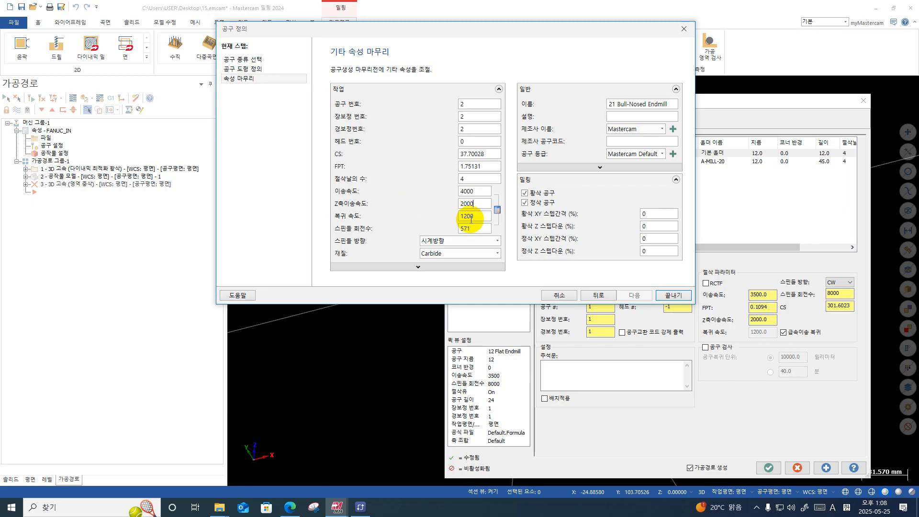
pyautogui.press('Tab')
pyautogui.press('Tab')
pyautogui.write('6000')
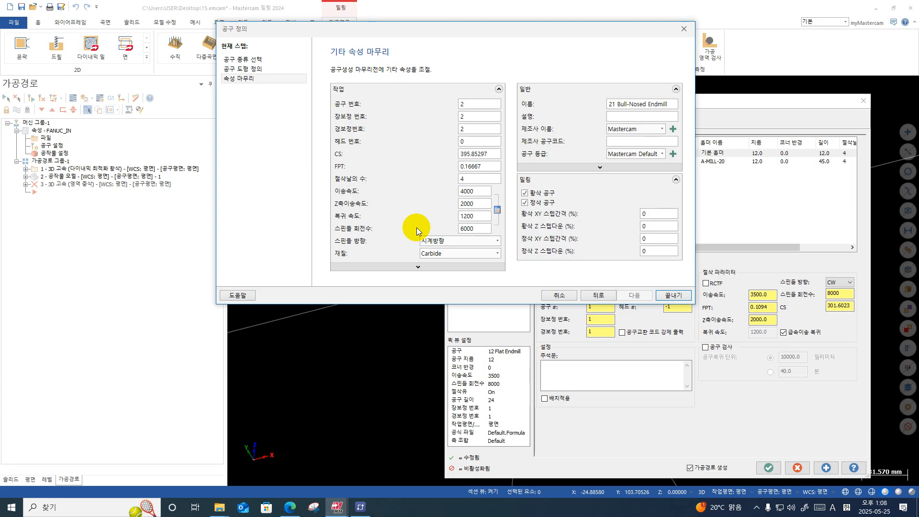
pyautogui.click(661, 297)
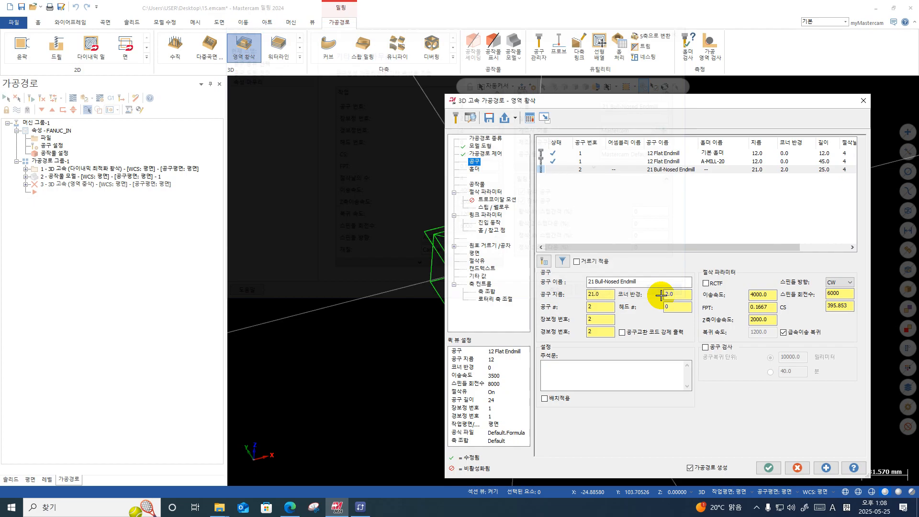
# - Load the A-BT40.tooldb holder library and assign the A-MILL-20 holder to the bull-nosed end mill
pyautogui.click(474, 170)
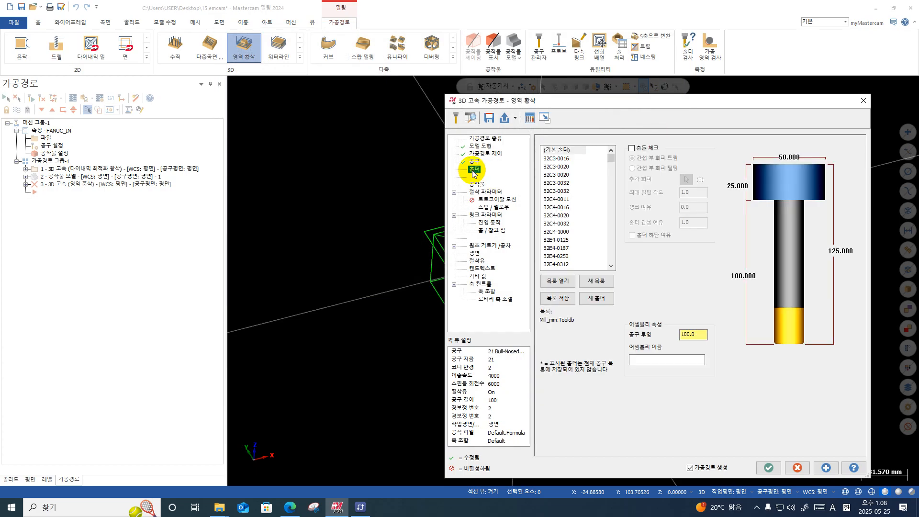
pyautogui.click(554, 279)
pyautogui.scroll(-3, 695, 318)
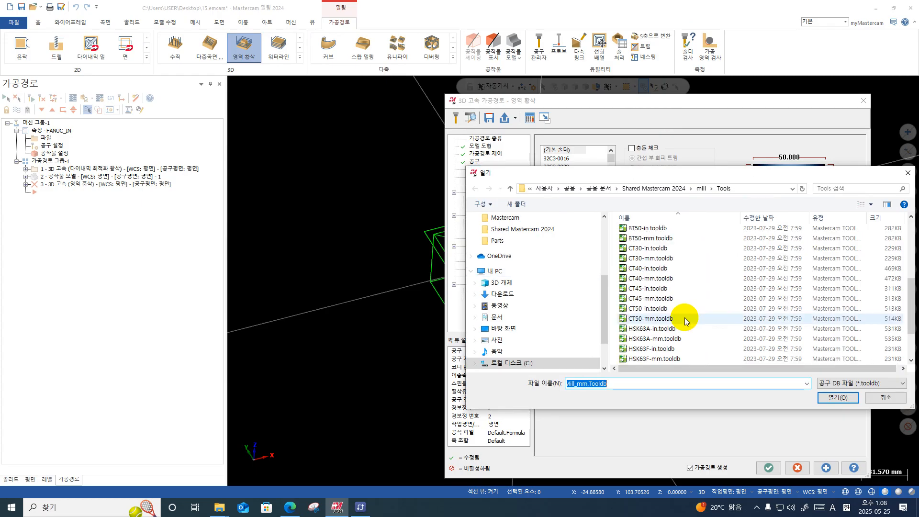
pyautogui.scroll(-4, 684, 317)
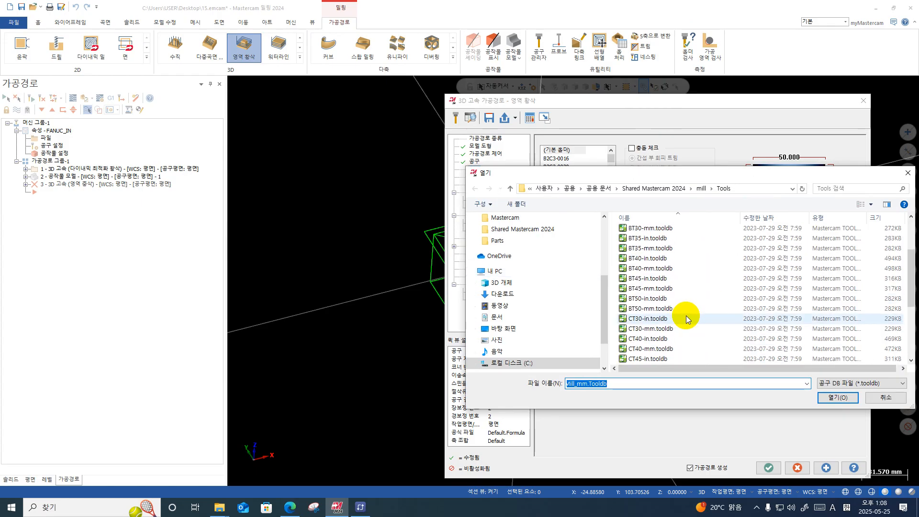
pyautogui.scroll(7, 658, 344)
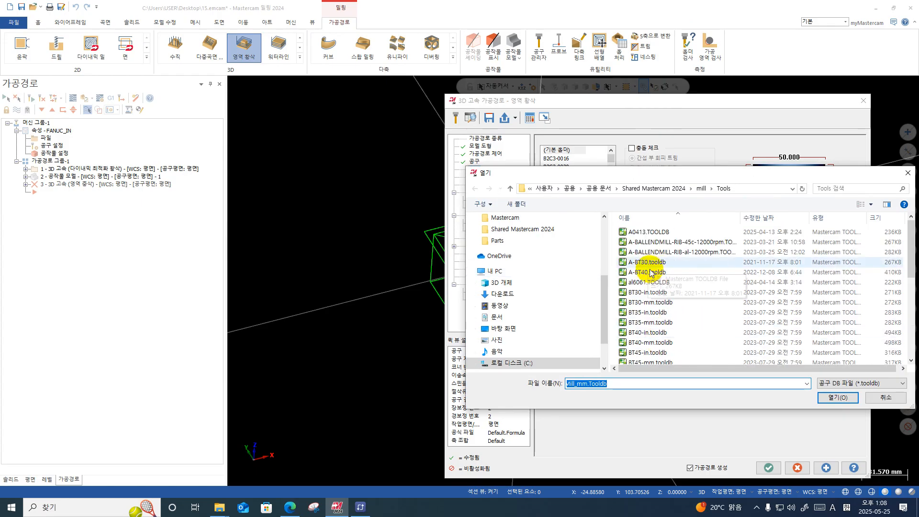
pyautogui.doubleClick(650, 272)
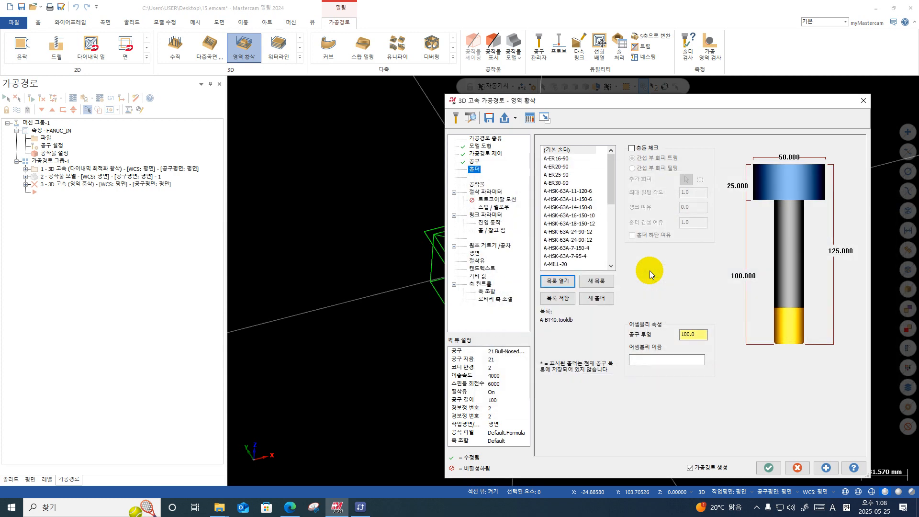
pyautogui.moveTo(610, 190); pyautogui.dragTo(606, 232)
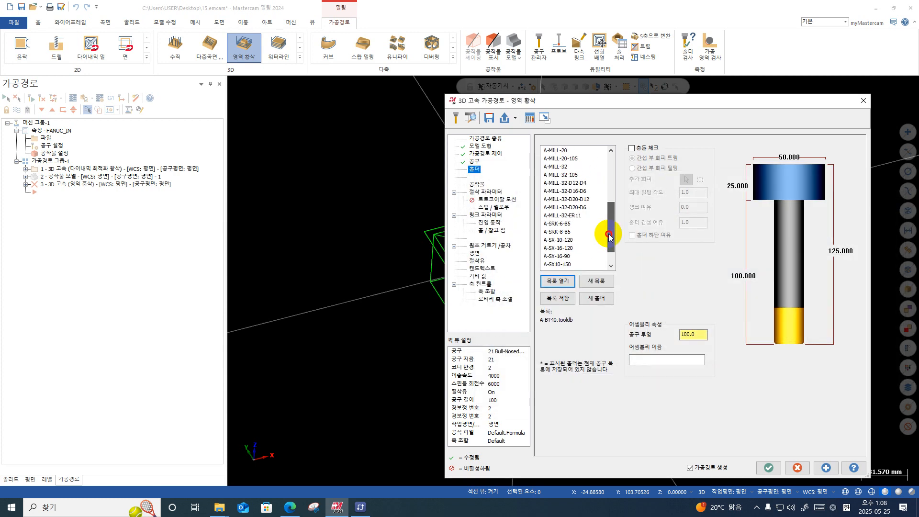
pyautogui.click(560, 167)
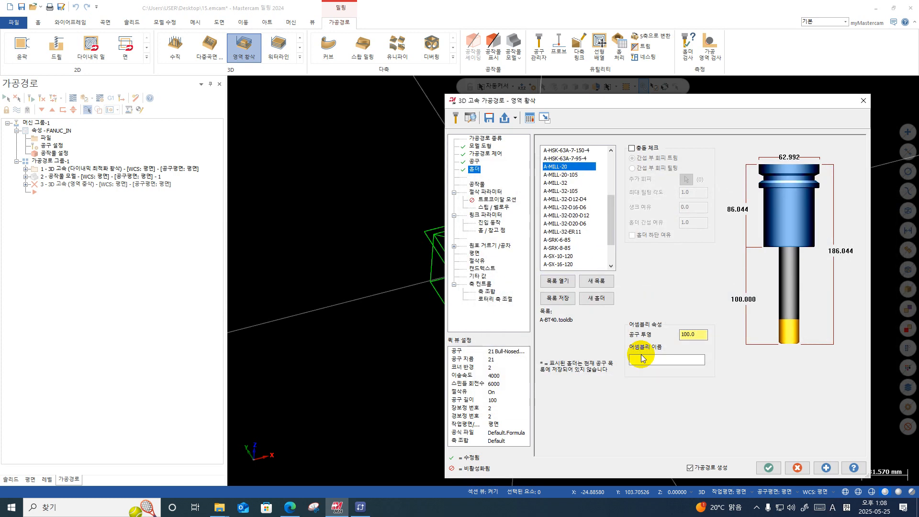
# - Set the tool projection from the holder to 55
pyautogui.click(691, 336)
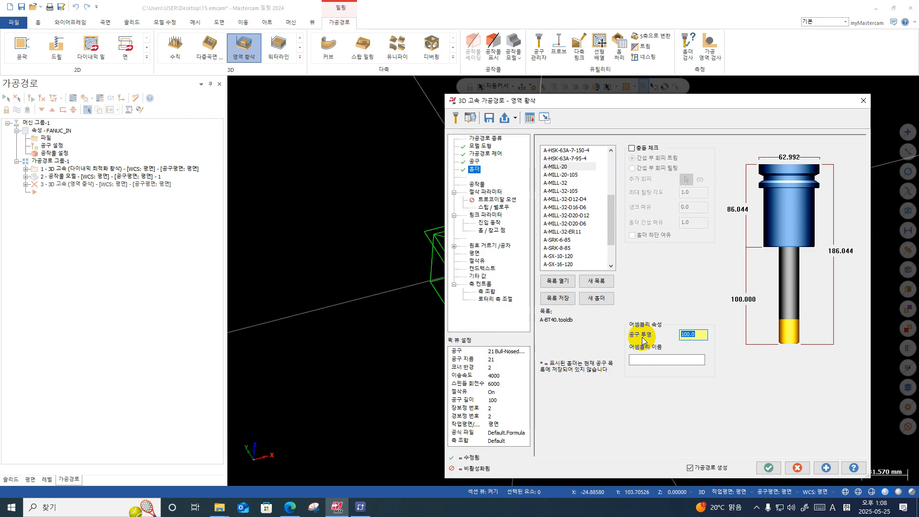
pyautogui.write('50')
pyautogui.press('Return')
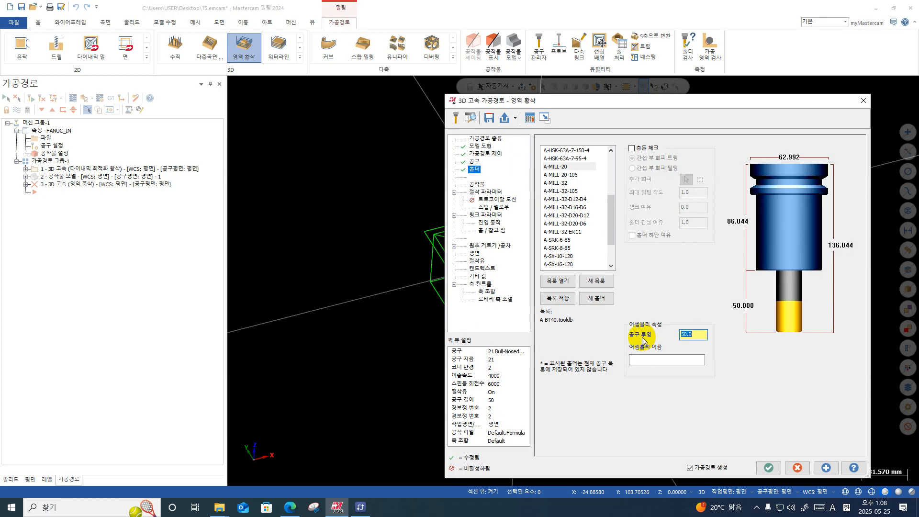
pyautogui.write('55')
pyautogui.press('Return')
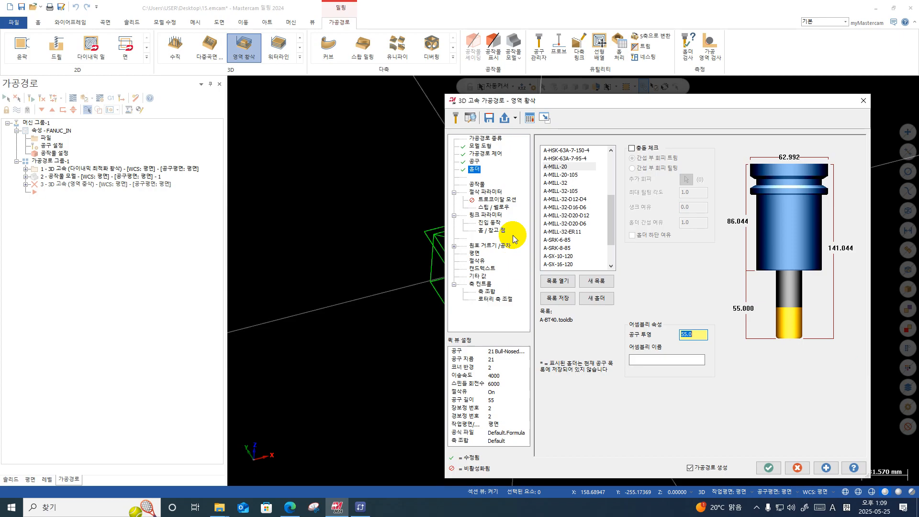
# - Base the roughing's rest material on one previous operation and select stock model operation 2 as the source
pyautogui.click(479, 184)
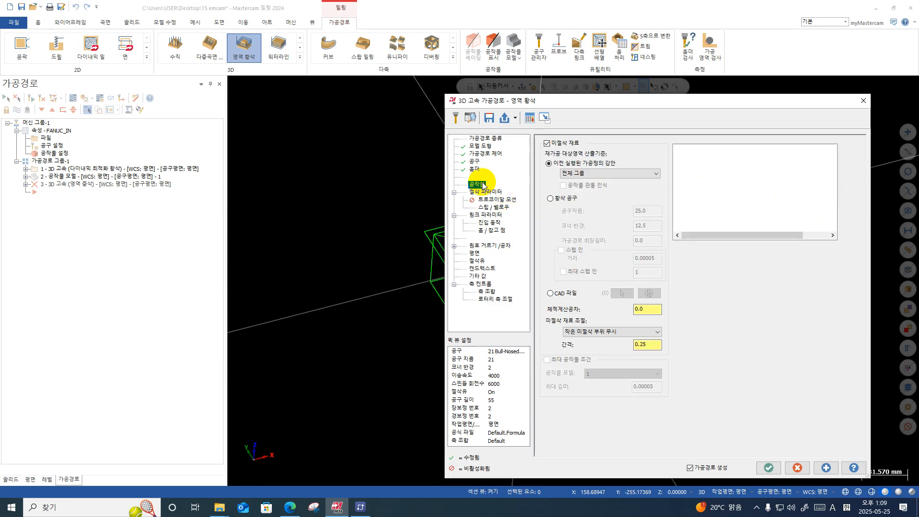
pyautogui.click(609, 174)
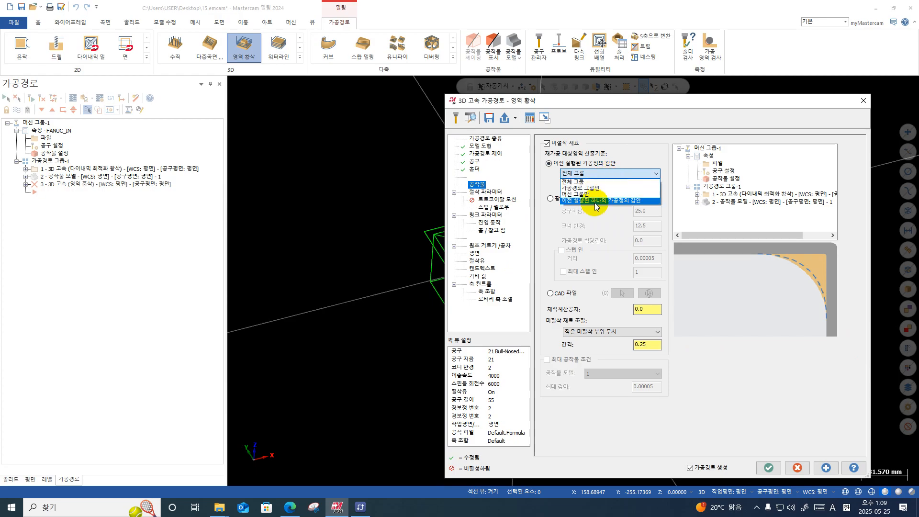
pyautogui.click(597, 201)
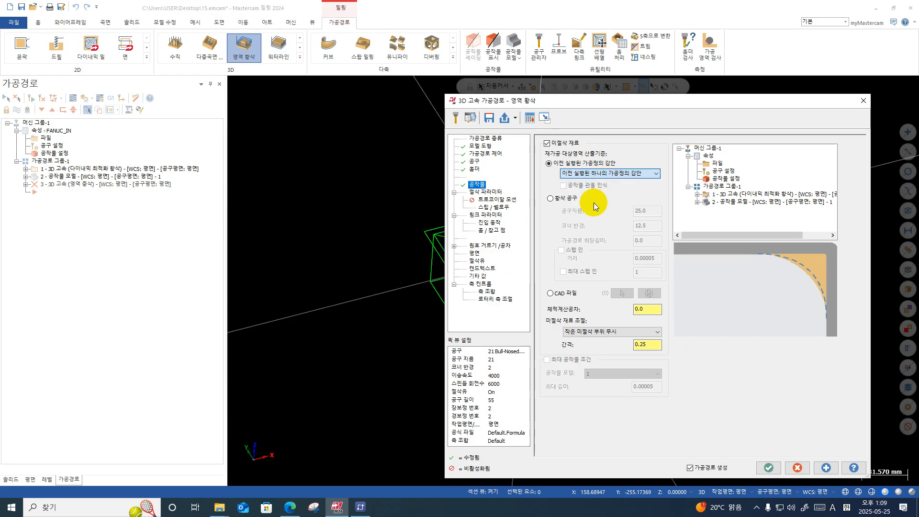
pyautogui.click(744, 203)
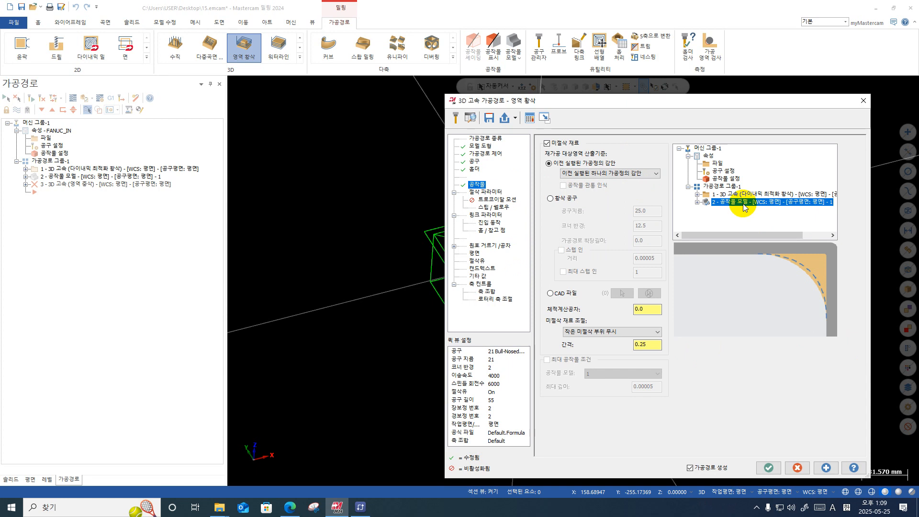
# - Set the area roughing cut parameters to an XY stepover of 50% of the tool diameter and a stepdown of 1.5
pyautogui.click(493, 195)
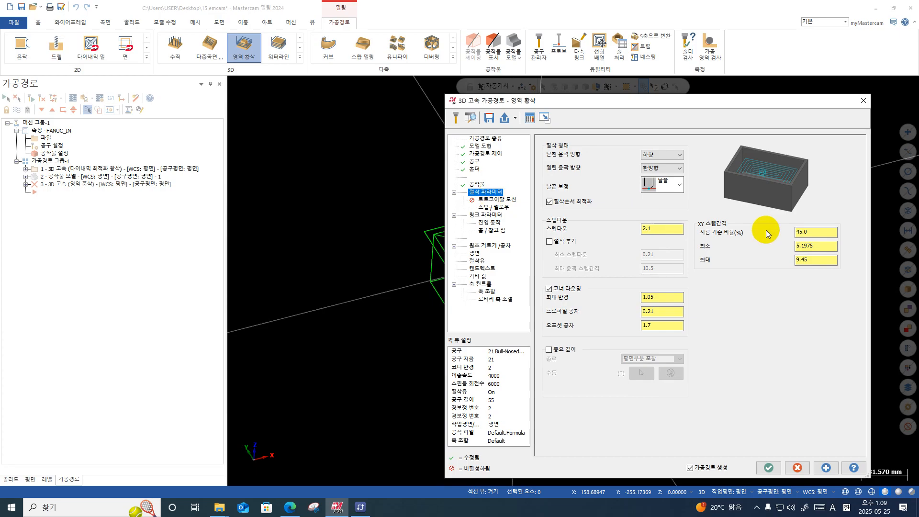
pyautogui.moveTo(817, 233); pyautogui.dragTo(733, 237)
pyautogui.write('50')
pyautogui.press('Return')
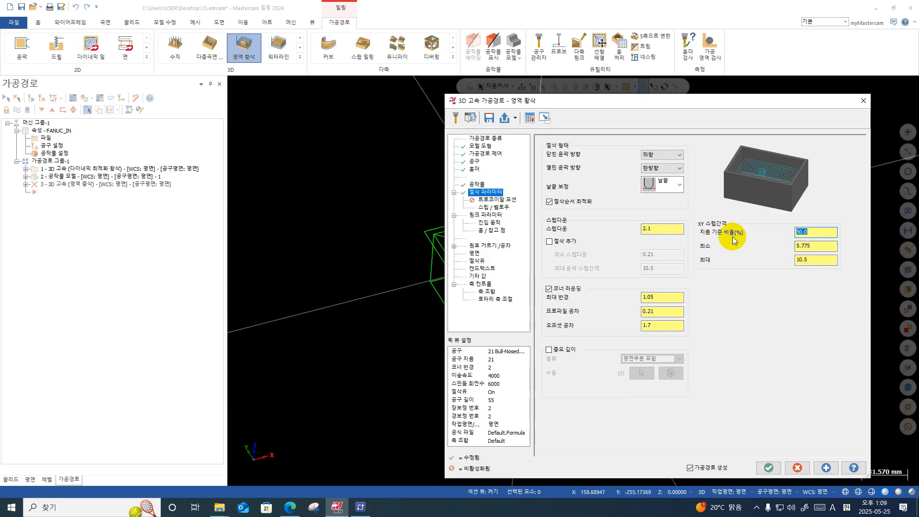
pyautogui.click(664, 230)
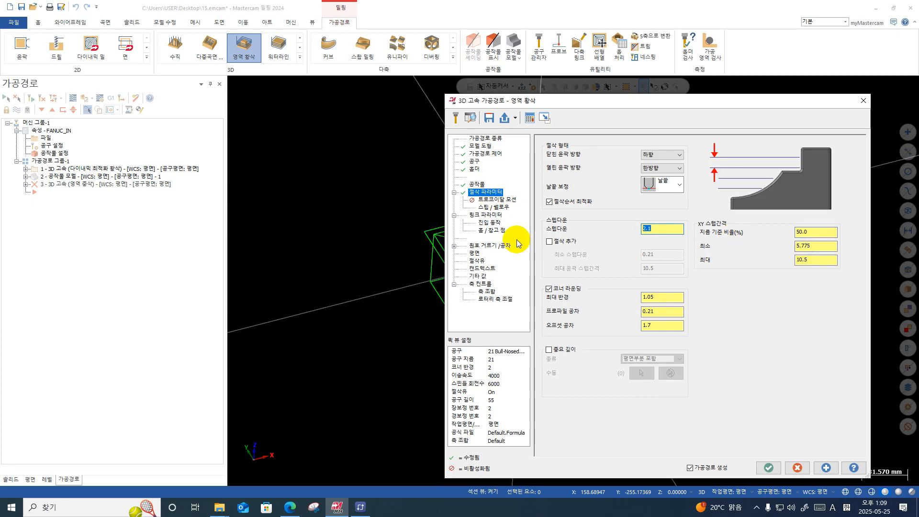
pyautogui.write('1.5')
pyautogui.press('Return')
# - Disable the secondary entry in the linking parameters, set the entry radius to 2, and generate the area roughing toolpath
pyautogui.click(488, 215)
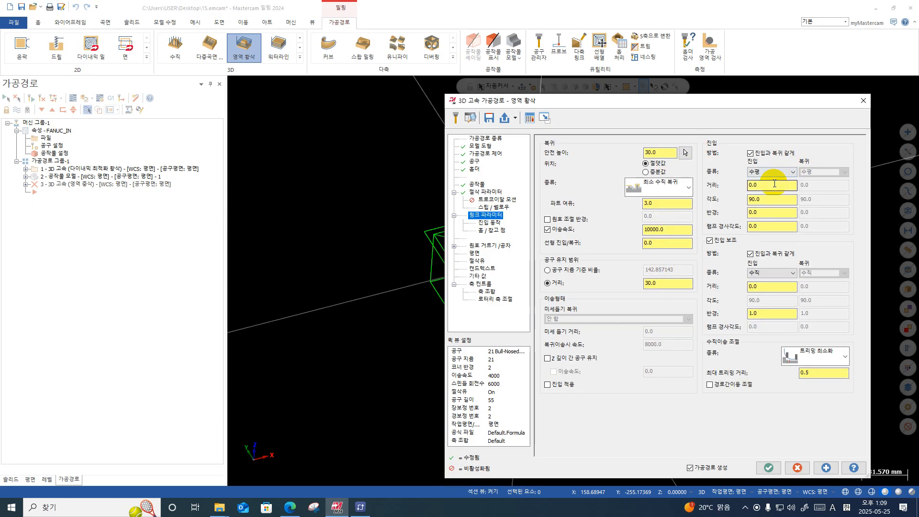
pyautogui.click(710, 241)
pyautogui.click(752, 212)
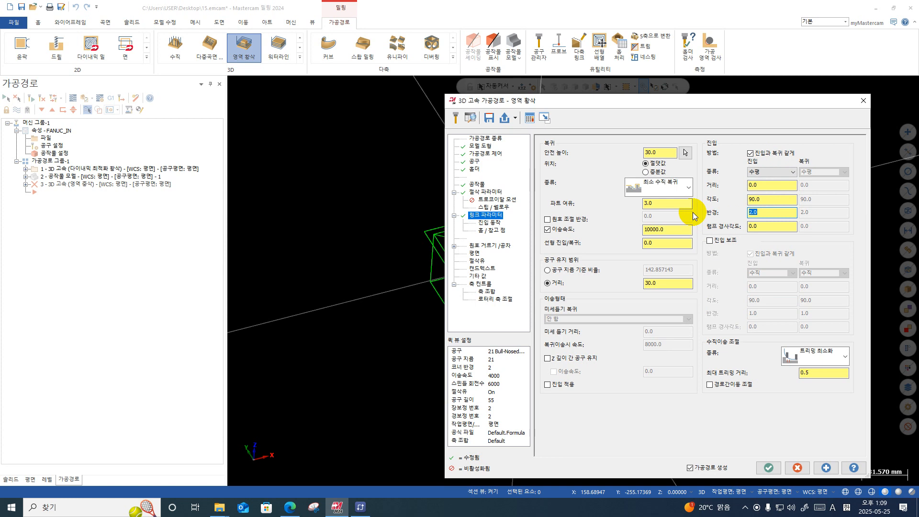
pyautogui.click(768, 468)
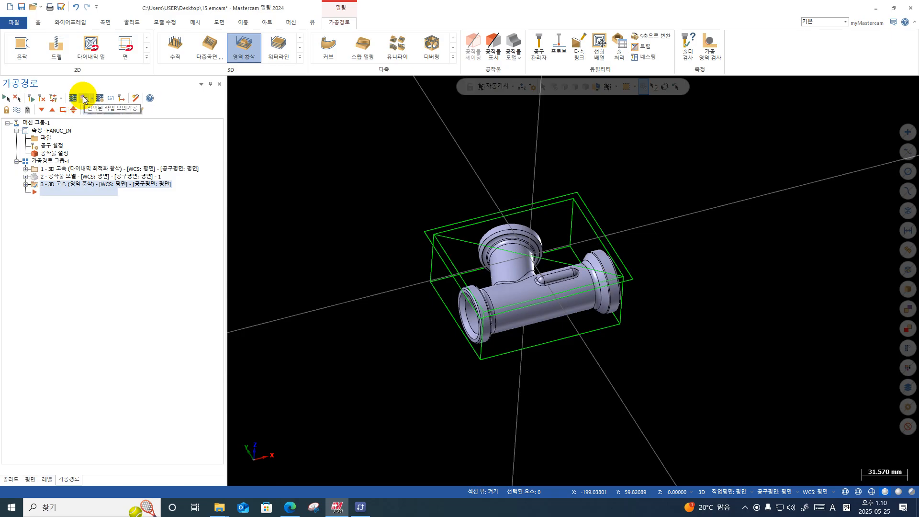
# - Simulate the area roughing on the stock model, inspect the cut part up close, and close the simulator
pyautogui.click(64, 177)
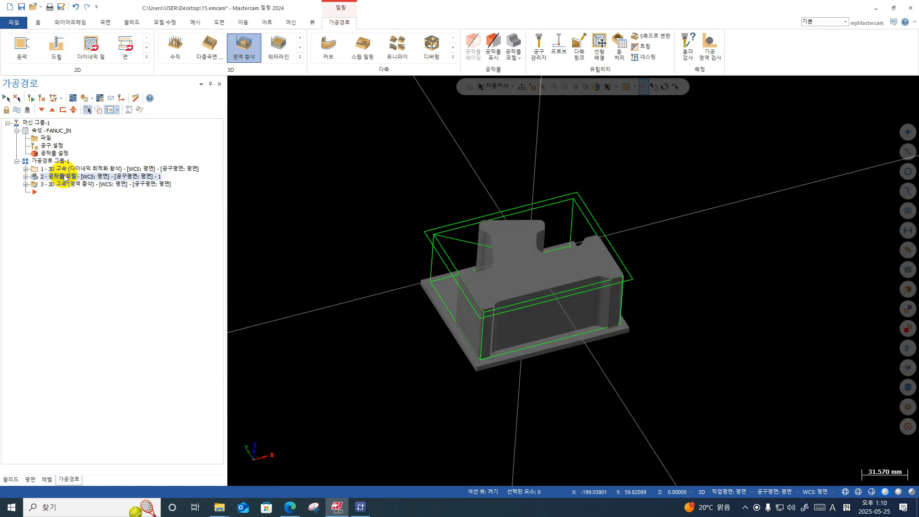
pyautogui.click(84, 99)
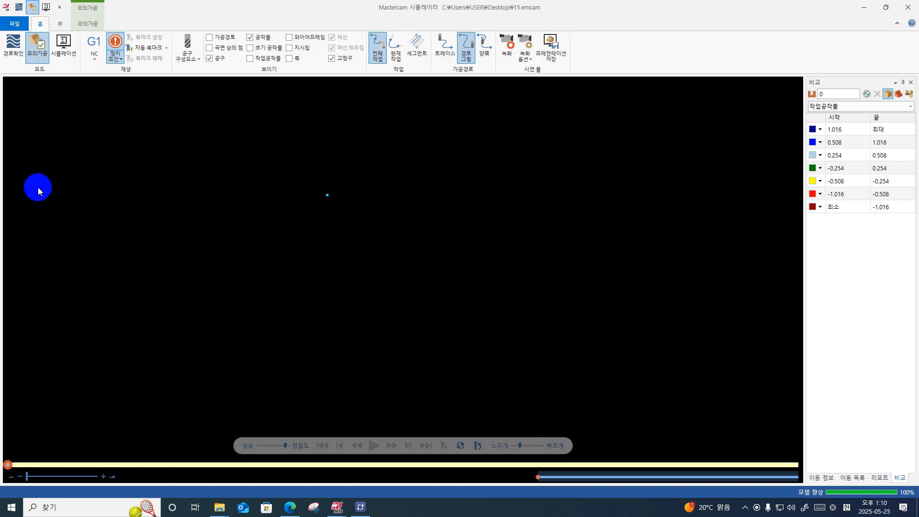
pyautogui.click(516, 446)
pyautogui.click(375, 446)
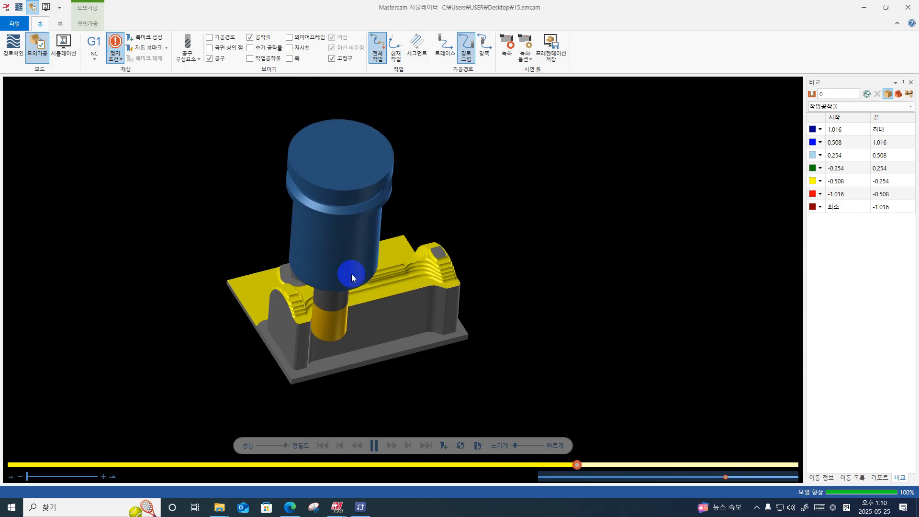
pyautogui.scroll(2, 249, 283)
pyautogui.moveTo(311, 322); pyautogui.dragTo(323, 310, button='middle')
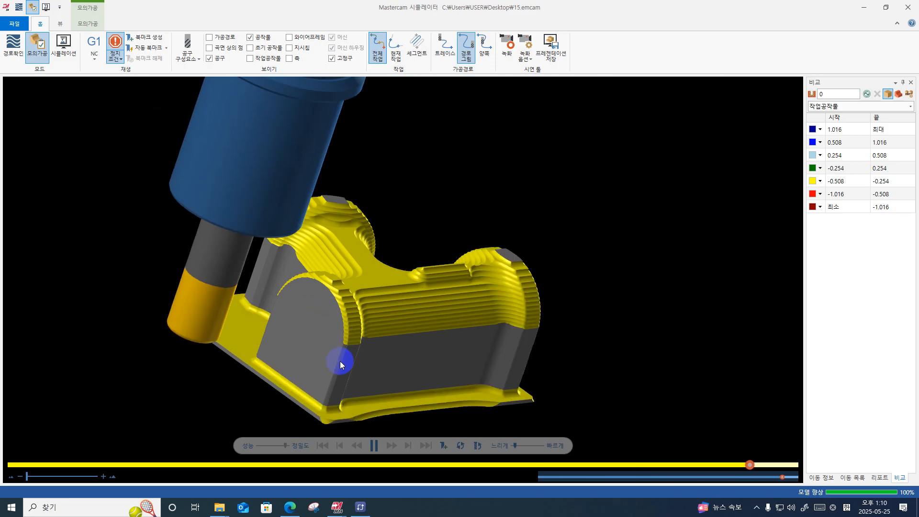
pyautogui.click(909, 7)
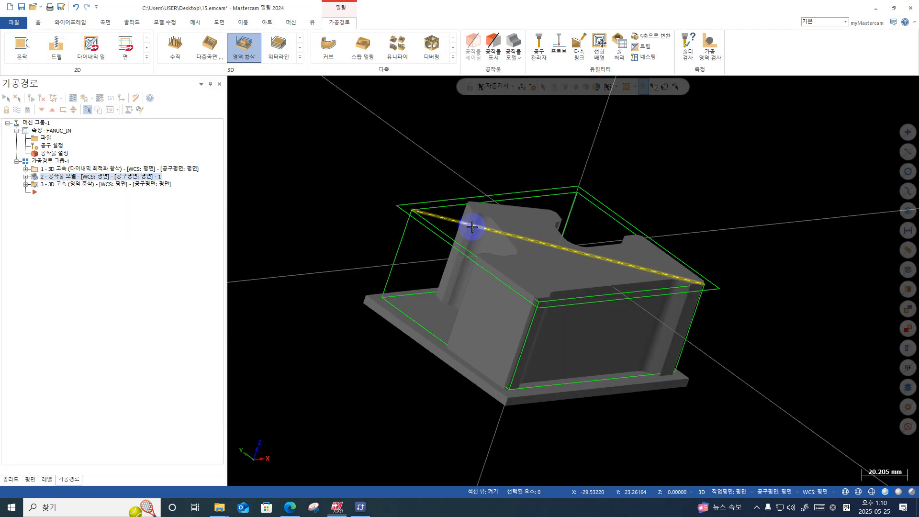
# - Enable minimum and maximum Z depth limits for the area roughing without automatic depth detection or stock inclusion, and set the minimum depth to 1
pyautogui.click(34, 187)
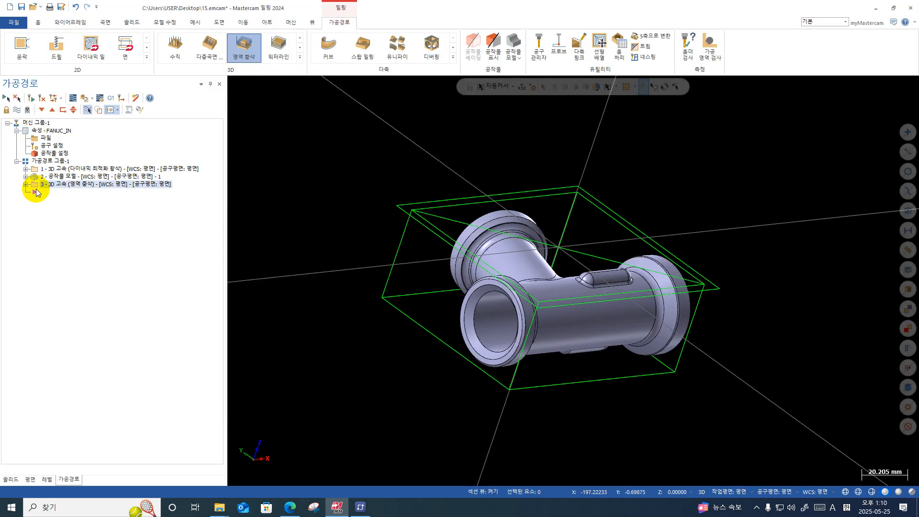
pyautogui.click(35, 187)
pyautogui.click(48, 193)
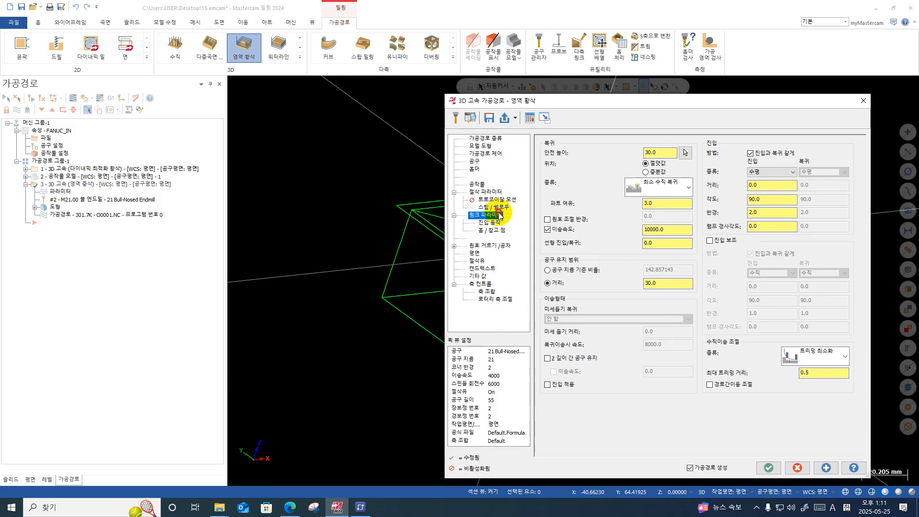
pyautogui.click(493, 207)
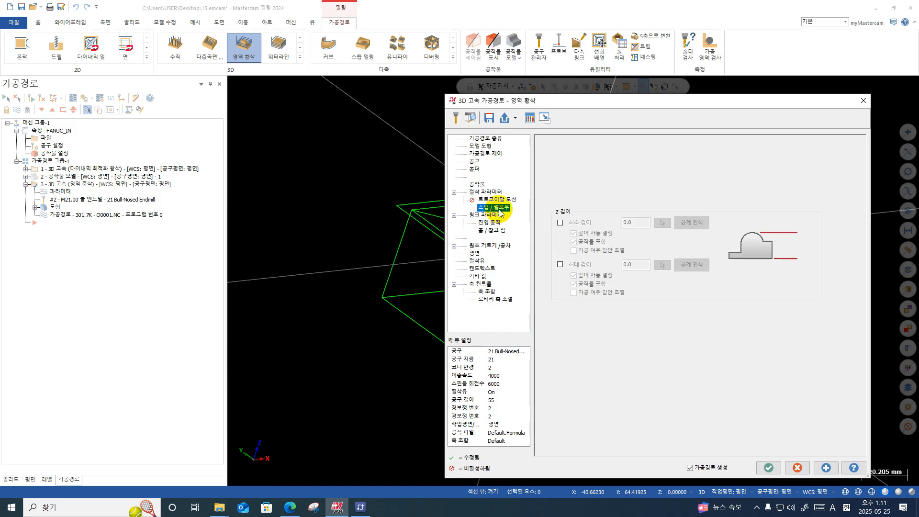
pyautogui.click(561, 222)
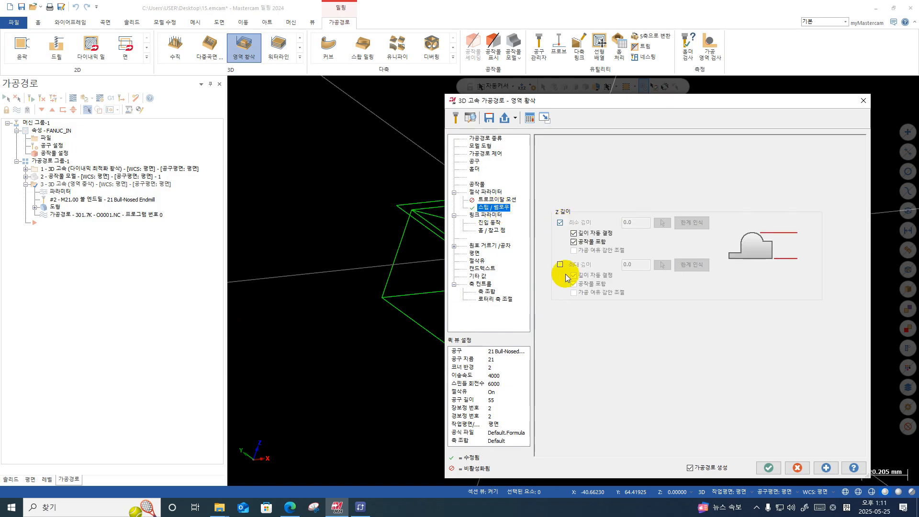
pyautogui.click(560, 264)
pyautogui.click(587, 242)
pyautogui.click(586, 234)
pyautogui.click(588, 275)
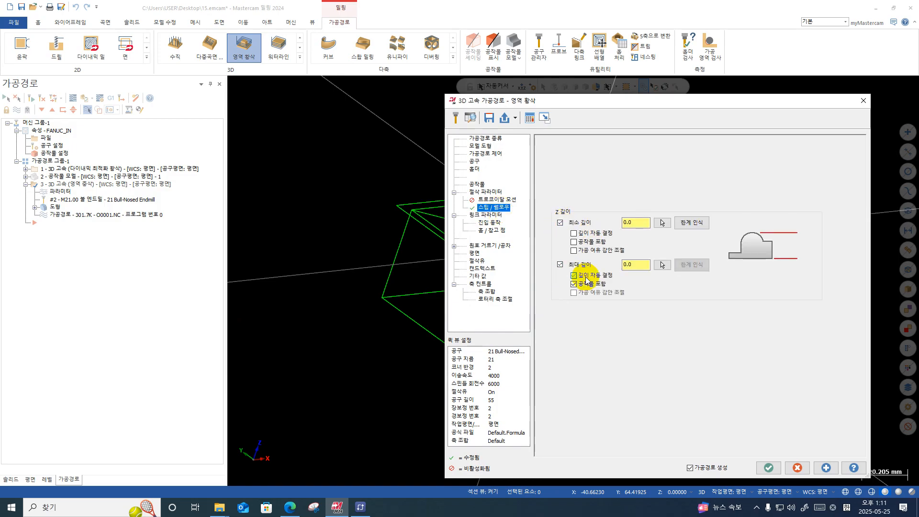
pyautogui.click(593, 283)
pyautogui.doubleClick(636, 222)
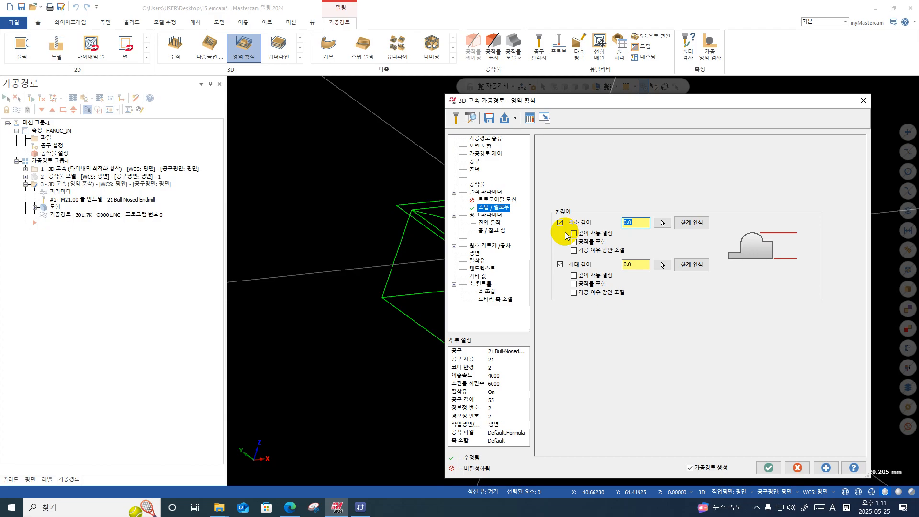
pyautogui.write('1')
# - Pick the bounding box's lower corner for the maximum depth, change the value to -45, and regenerate the toolpath
pyautogui.click(663, 265)
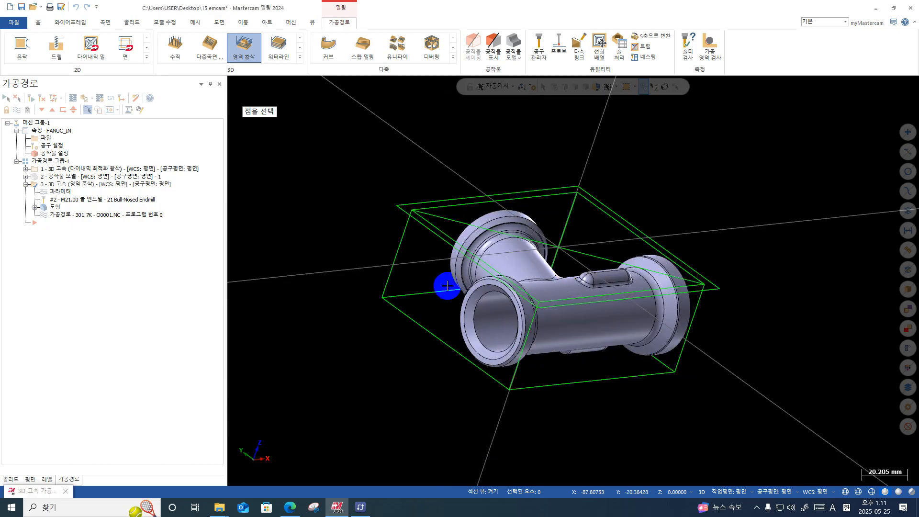
pyautogui.click(383, 299)
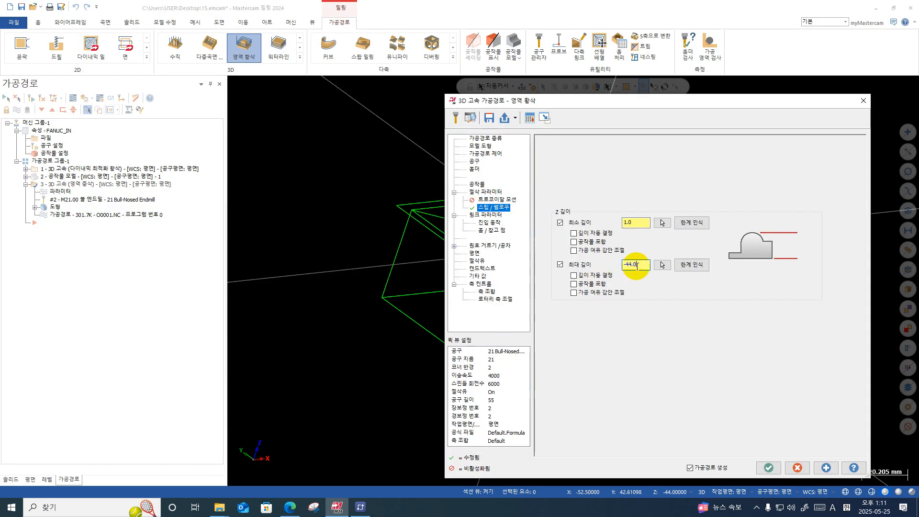
pyautogui.press('BackSpace')
pyautogui.press('BackSpace')
pyautogui.press('BackSpace')
pyautogui.press('BackSpace')
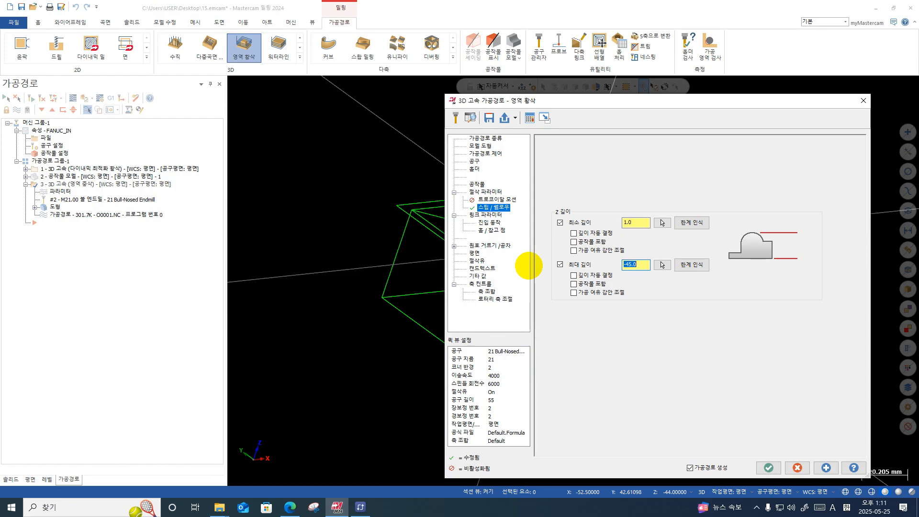
pyautogui.click(768, 466)
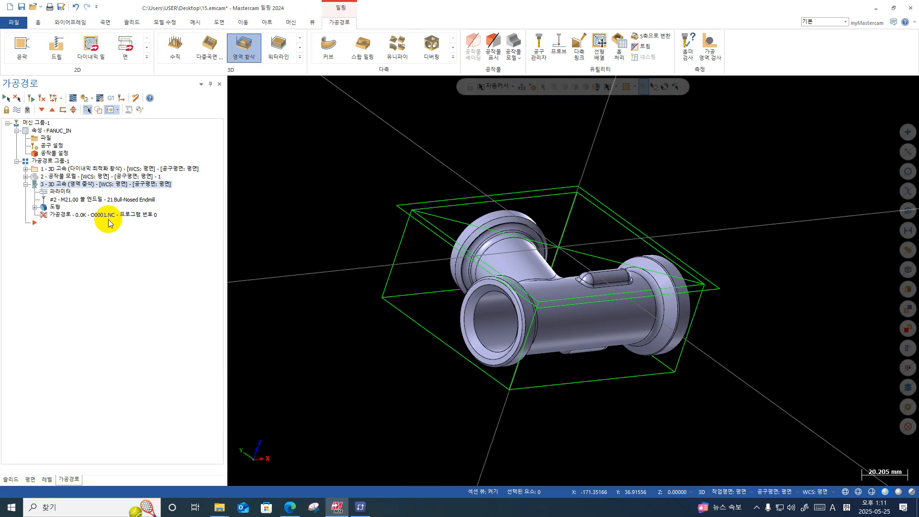
# - Backplot the regenerated area roughing toolpath through to its end
pyautogui.click(74, 97)
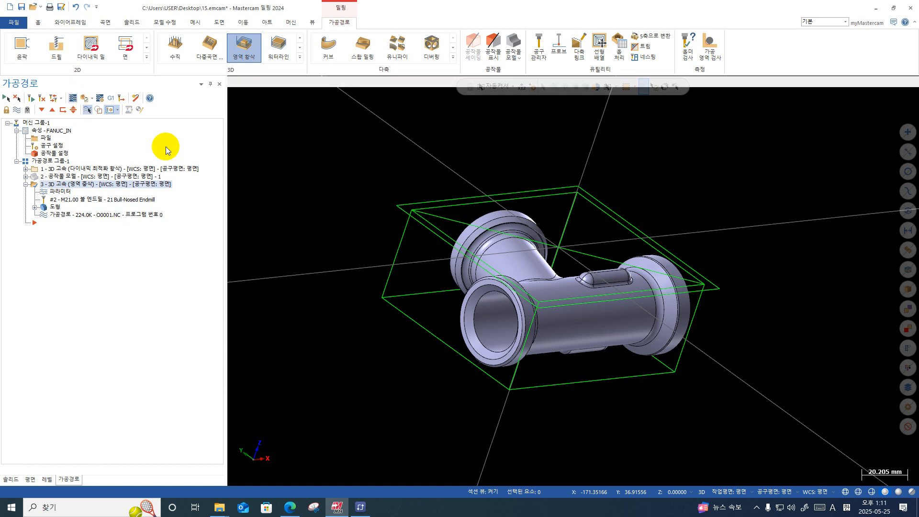
pyautogui.click(286, 82)
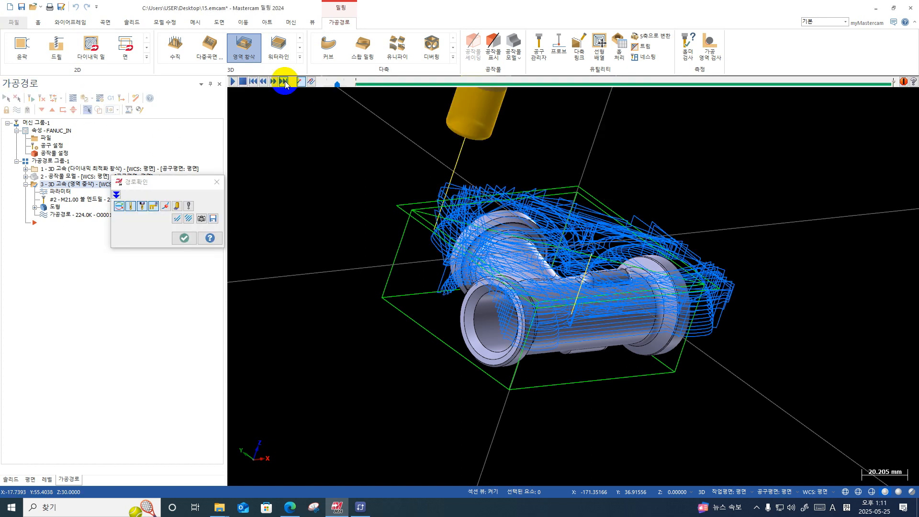
# - Close the area roughing toolpath's backplot and return the part to the top view
pyautogui.moveTo(364, 125)
pyautogui.mouseDown(button='middle')
pyautogui.moveTo(431, 153)
pyautogui.moveTo(493, 148)
pyautogui.moveTo(423, 148)
pyautogui.moveTo(423, 128)
pyautogui.moveTo(367, 143)
pyautogui.moveTo(234, 144)
pyautogui.moveTo(207, 156)
pyautogui.moveTo(400, 164)
pyautogui.moveTo(335, 177)
pyautogui.mouseUp(button='middle')
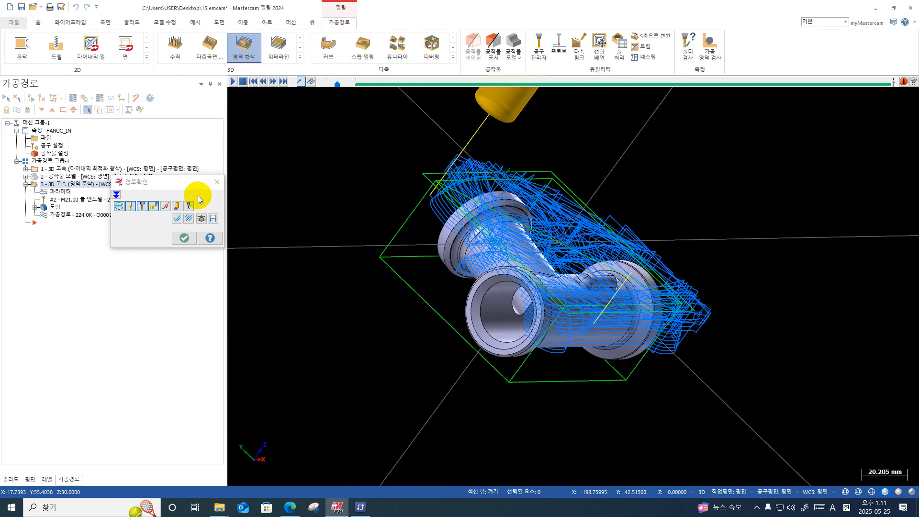
pyautogui.click(185, 238)
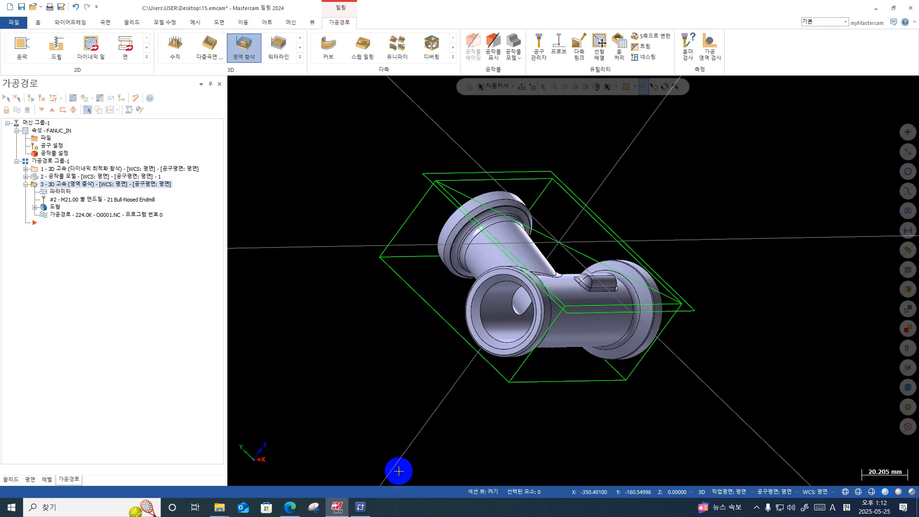
pyautogui.rightClick(707, 185)
pyautogui.click(736, 235)
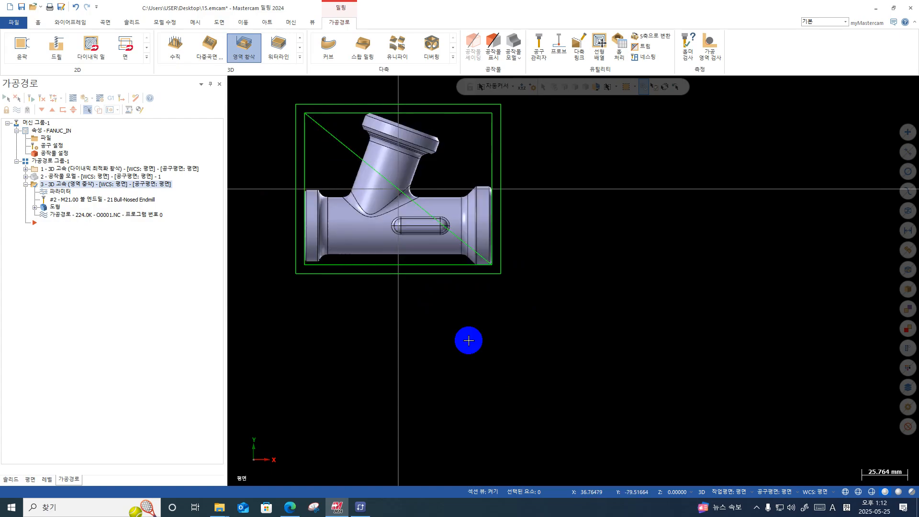
pyautogui.scroll(-2, 468, 339)
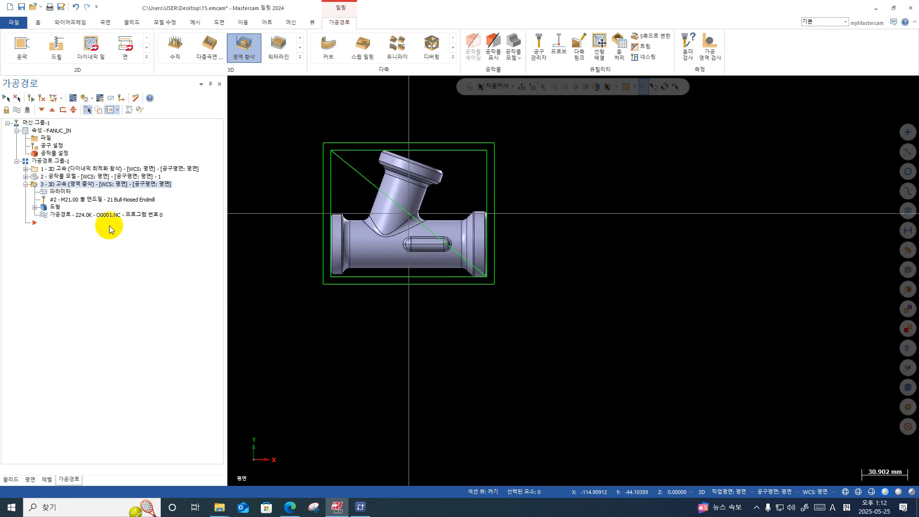
# - Review the toolpath control and model geometry settings of area roughing operation 3, then collapse the operation
pyautogui.click(60, 191)
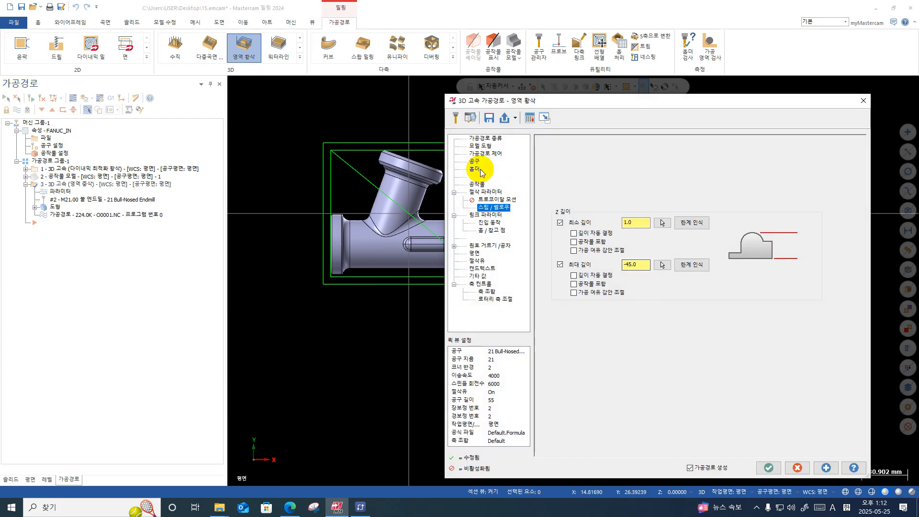
pyautogui.click(488, 154)
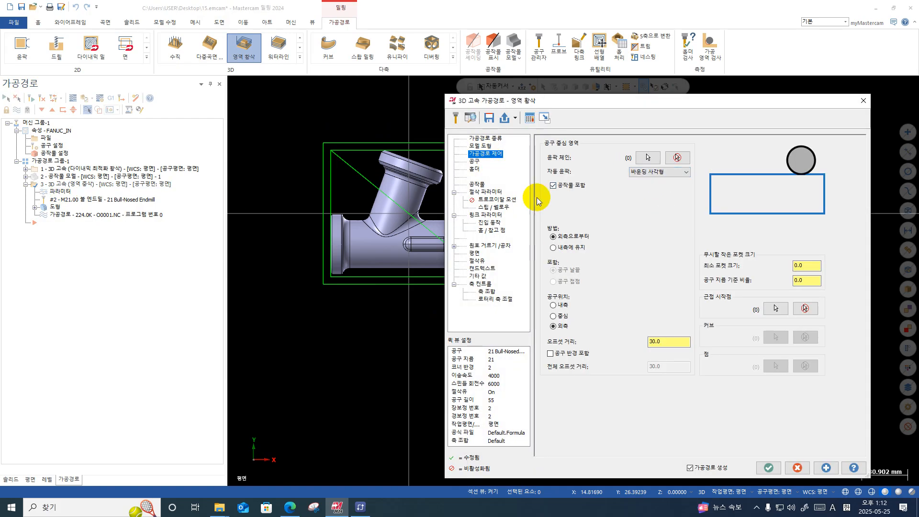
pyautogui.click(480, 146)
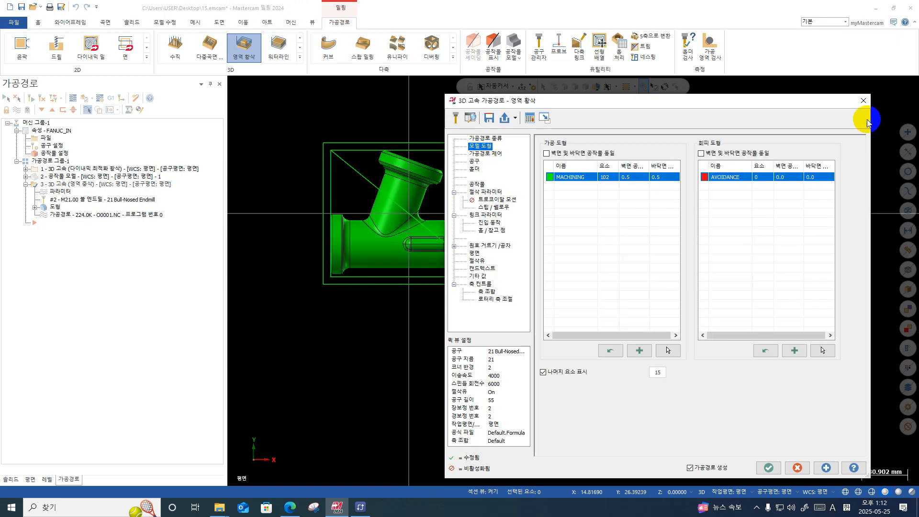
pyautogui.click(864, 101)
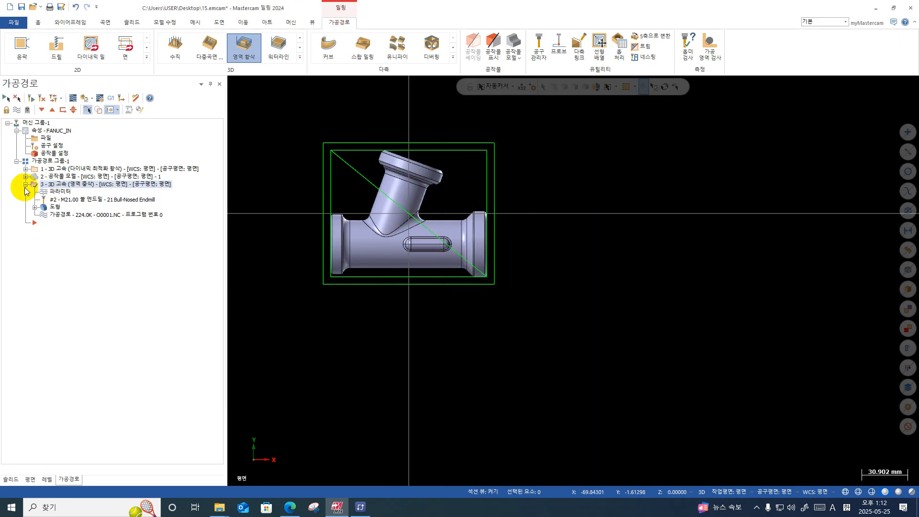
pyautogui.click(25, 185)
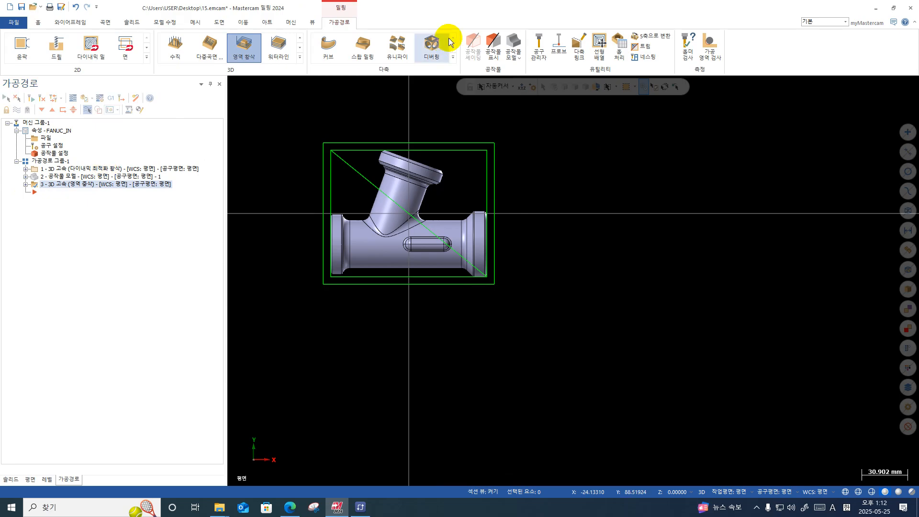
# - Create stock model 2 from existing stock model 1, using area roughing operation 3 as its source operation
pyautogui.click(518, 45)
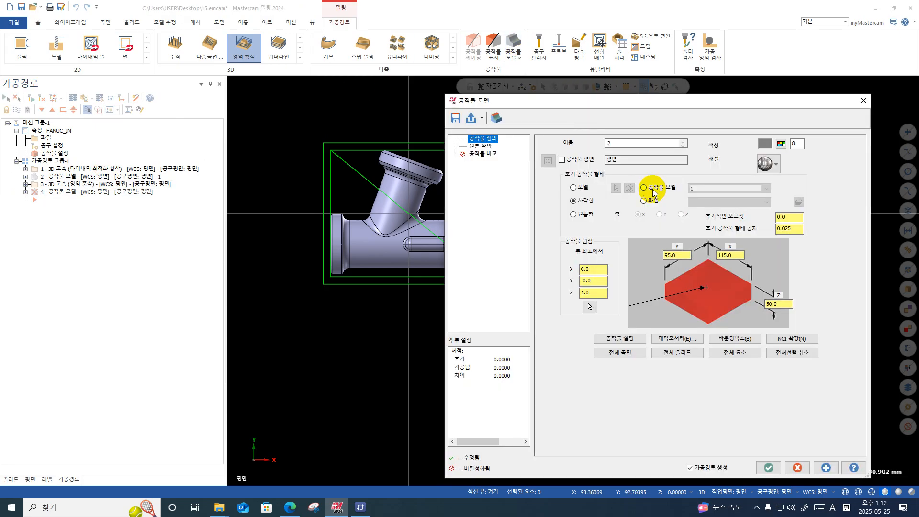
pyautogui.click(652, 189)
pyautogui.click(721, 191)
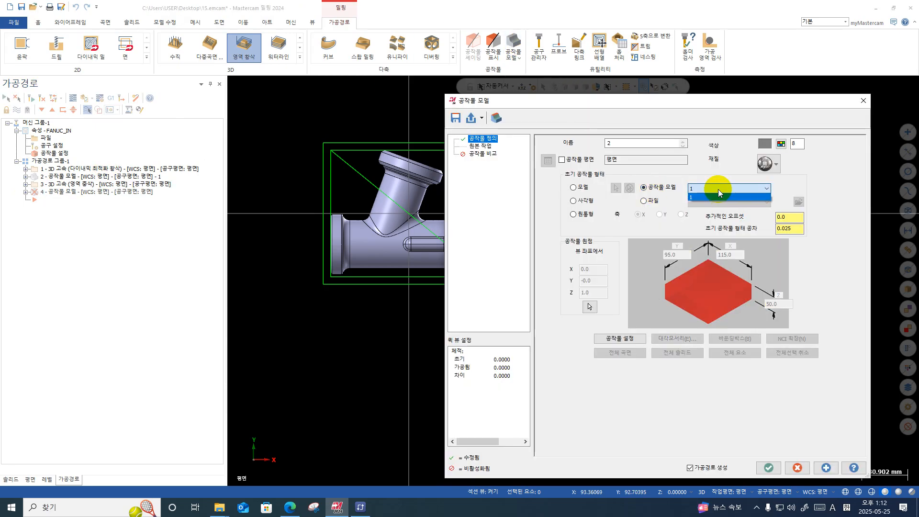
pyautogui.click(716, 197)
pyautogui.click(481, 146)
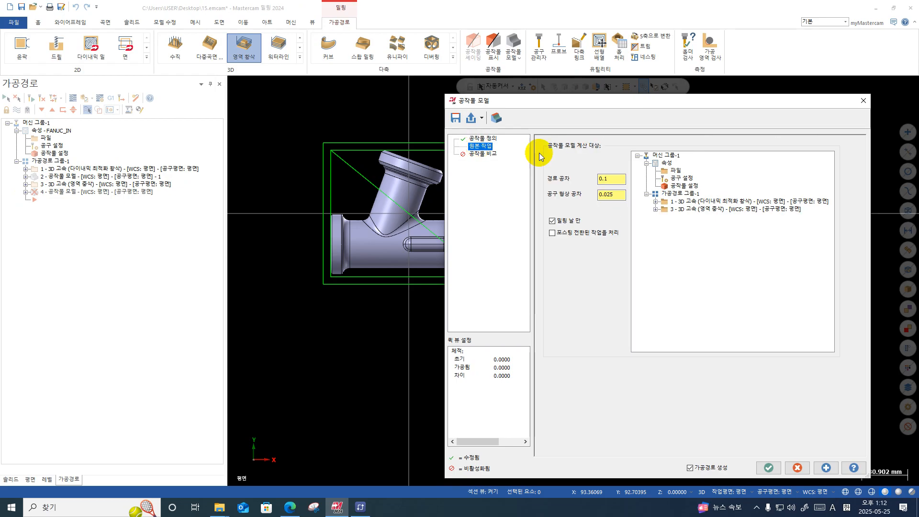
pyautogui.click(704, 209)
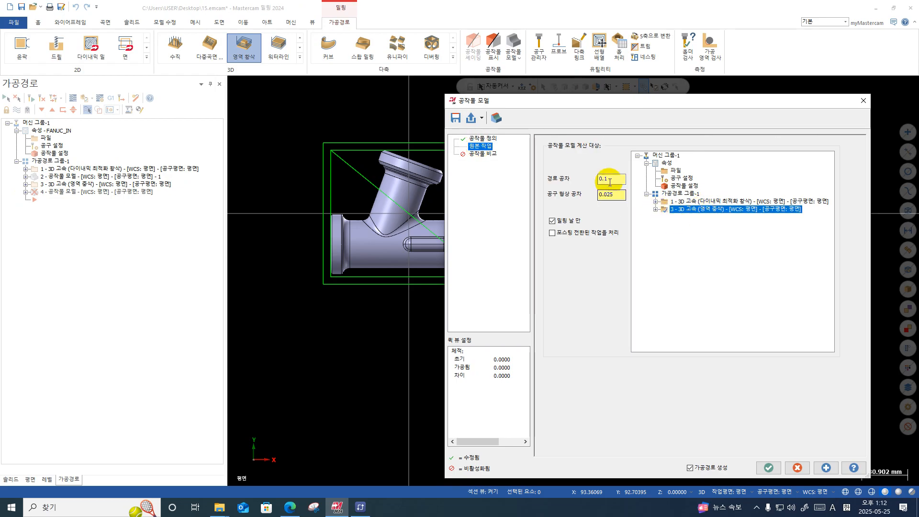
pyautogui.click(769, 476)
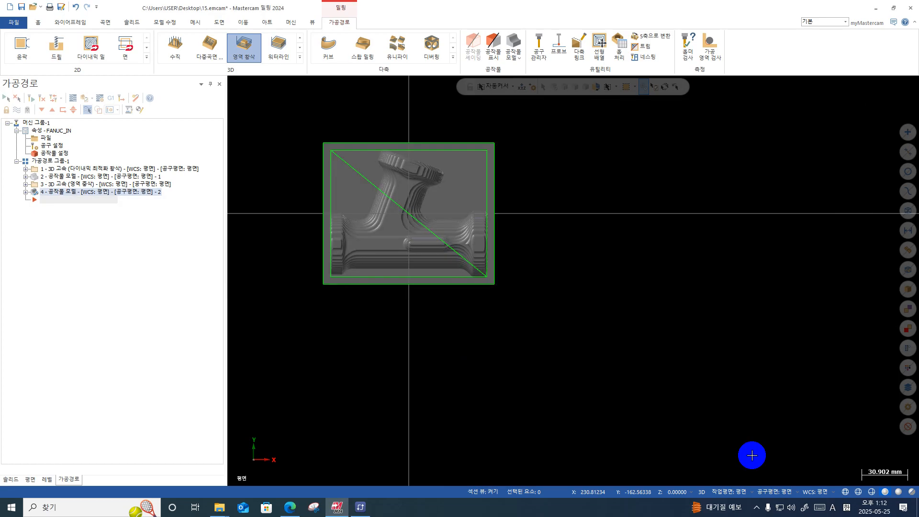
# - Inspect the remaining material on the new stock model in 3D and return to the top view
pyautogui.moveTo(238, 90); pyautogui.dragTo(424, 235, button='middle')
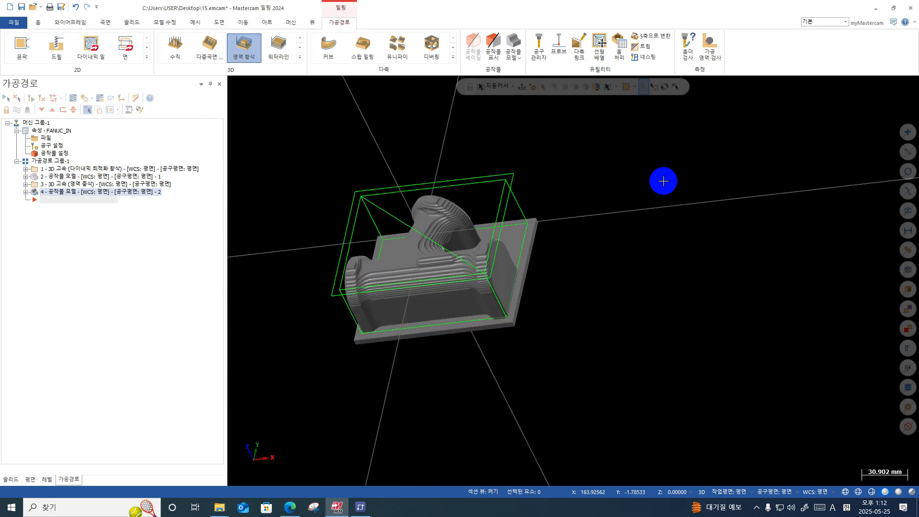
pyautogui.rightClick(683, 225)
pyautogui.click(681, 225)
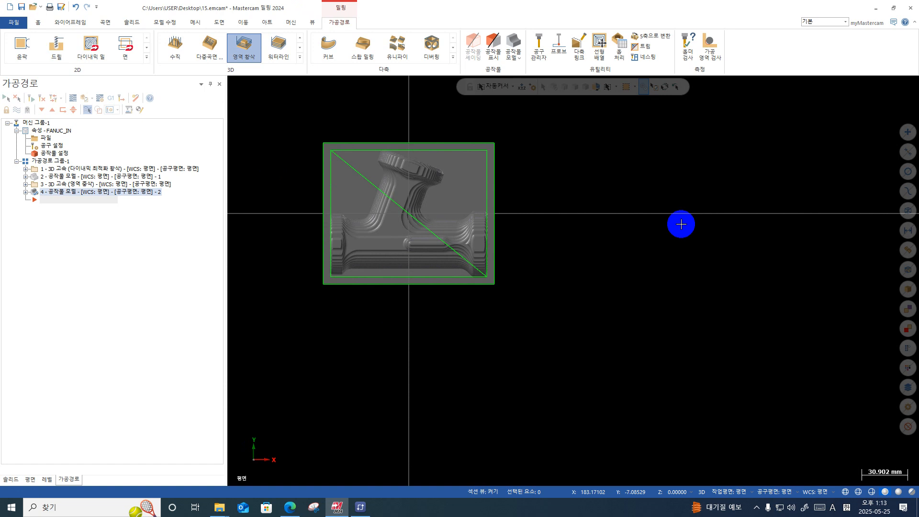
# - Start a new 3D high-speed area roughing toolpath and select the whole pipe fitting as machining geometry
pyautogui.click(244, 48)
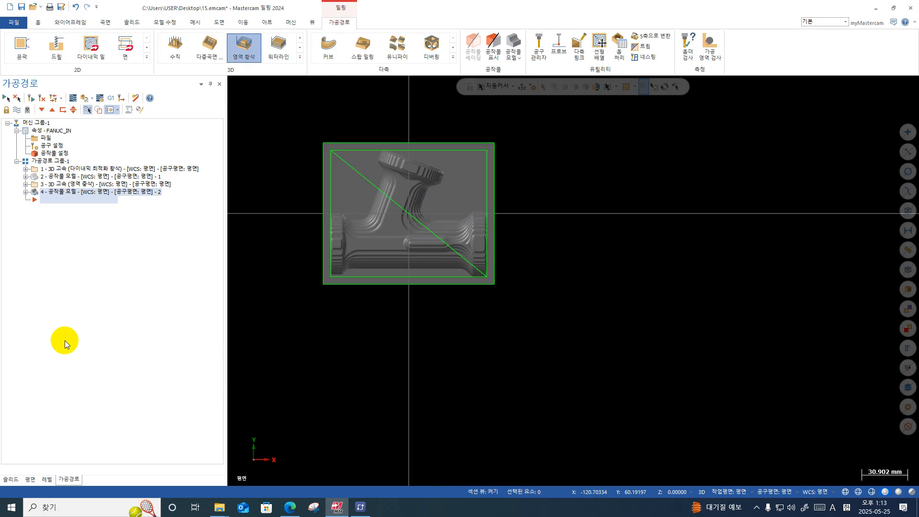
pyautogui.click(241, 47)
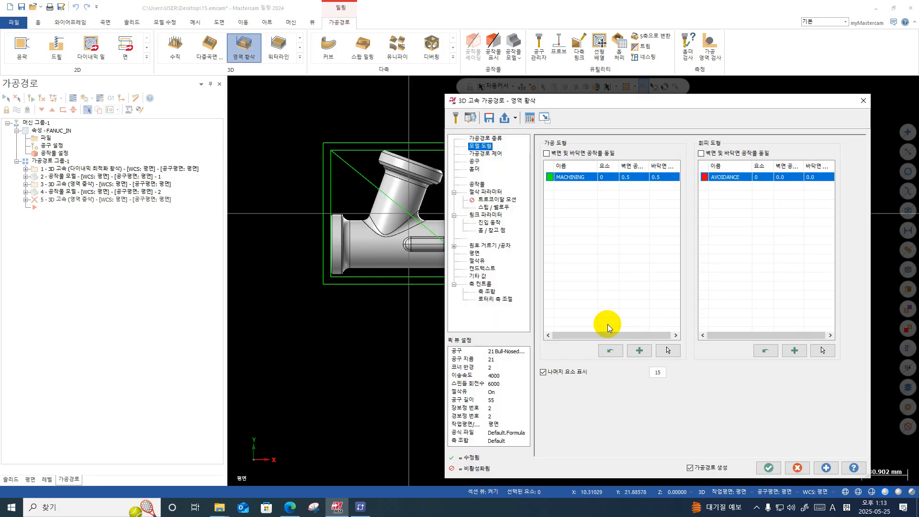
pyautogui.click(668, 351)
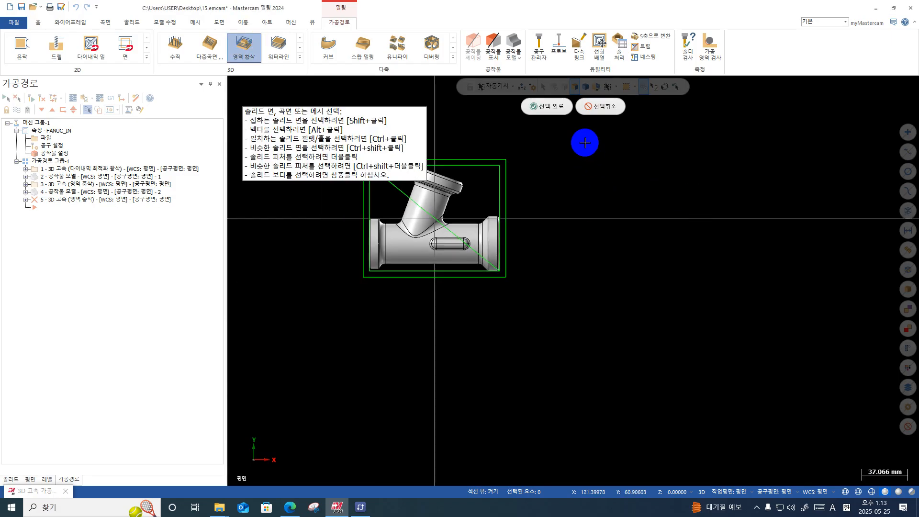
pyautogui.moveTo(585, 142); pyautogui.dragTo(312, 335)
pyautogui.press('Return')
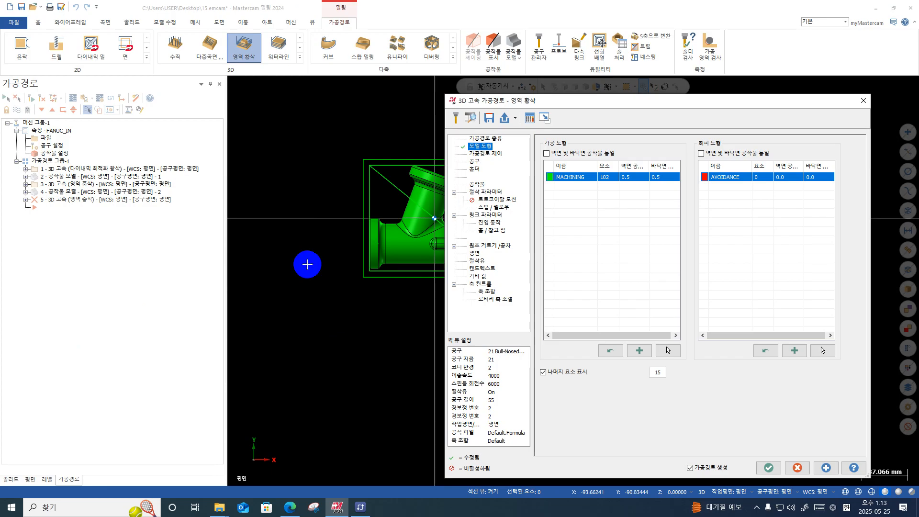
# - Delete the unused 12 Flat Endmill with the default holder from the new toolpath's tool list
pyautogui.click(473, 154)
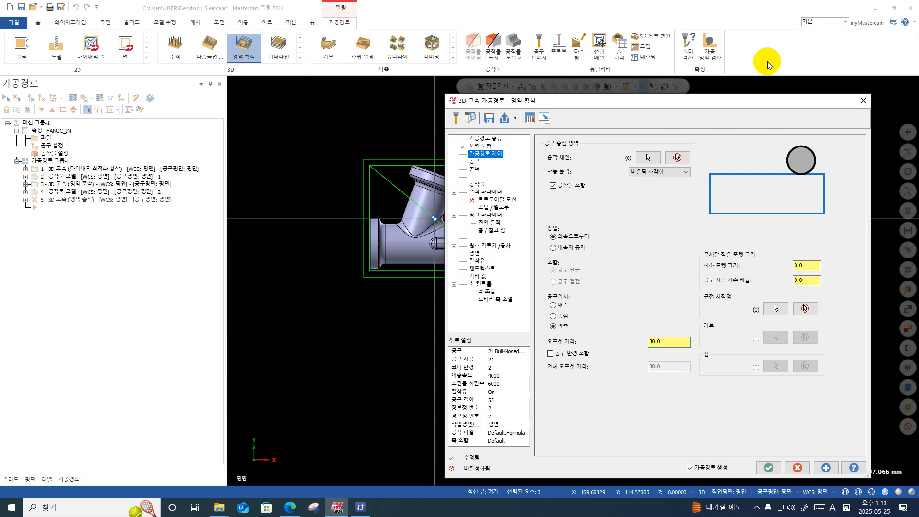
pyautogui.click(477, 161)
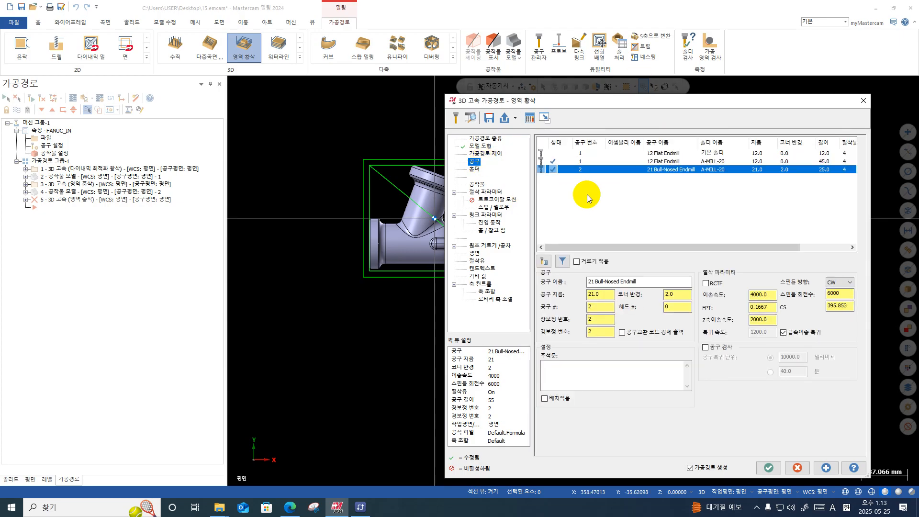
pyautogui.rightClick(588, 195)
pyautogui.click(565, 195)
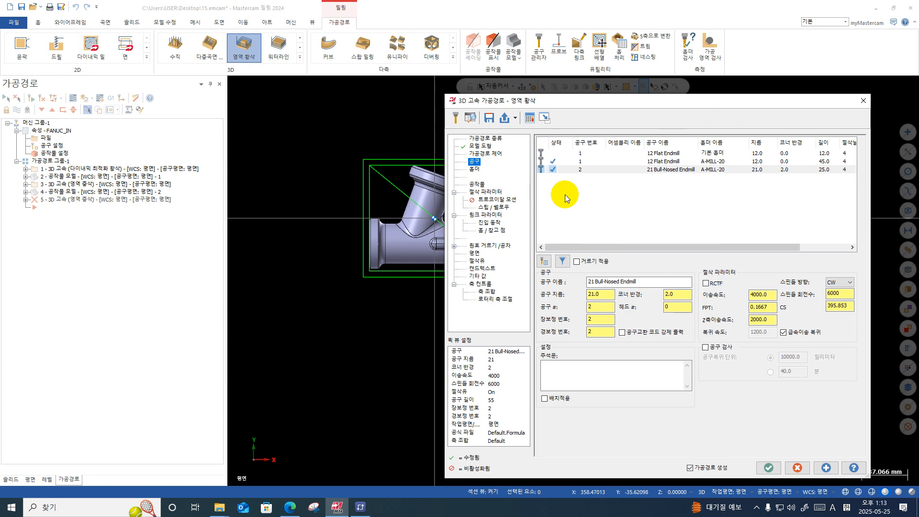
pyautogui.click(575, 153)
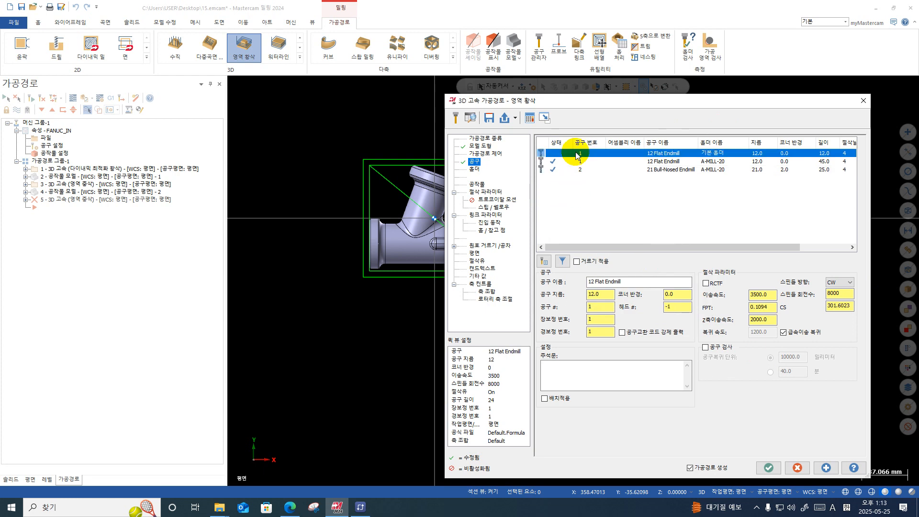
# - Load the A-BALLENDMILL-RIB-al-12000rpm tool library in the tool manager
pyautogui.rightClick(587, 185)
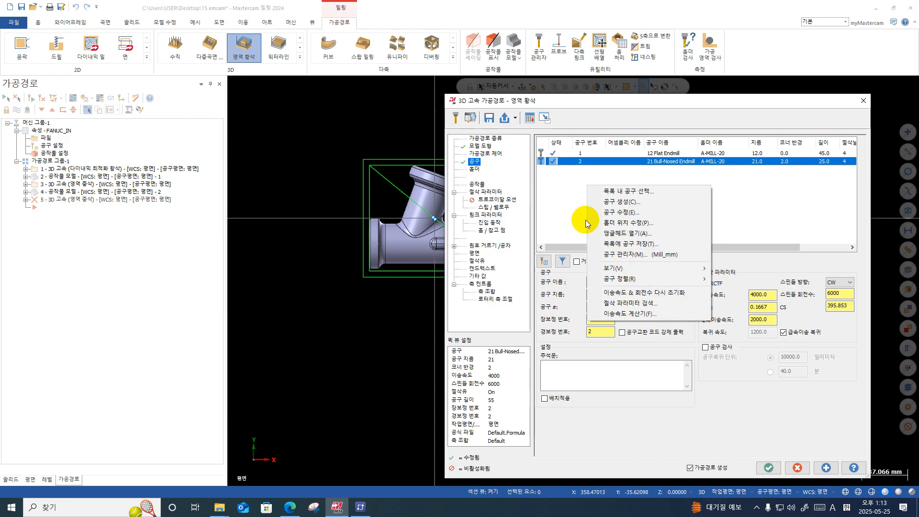
pyautogui.rightClick(583, 187)
pyautogui.rightClick(582, 187)
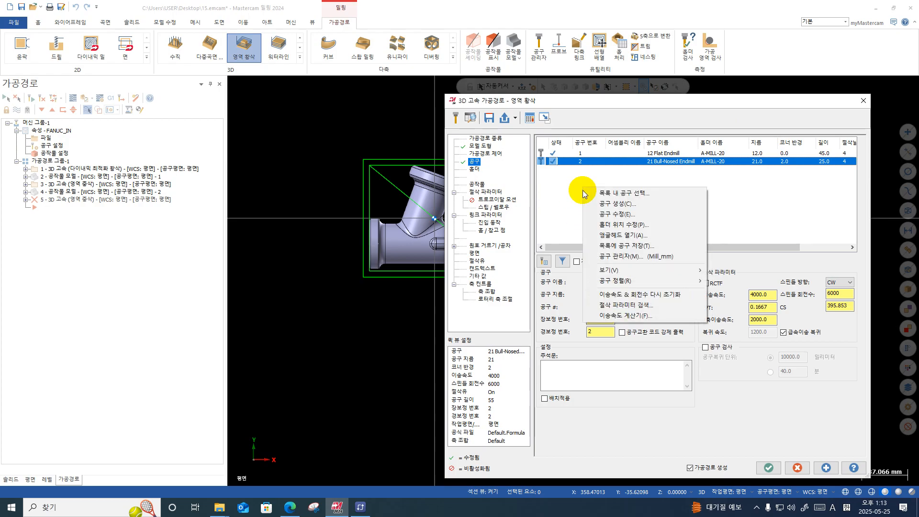
pyautogui.click(631, 258)
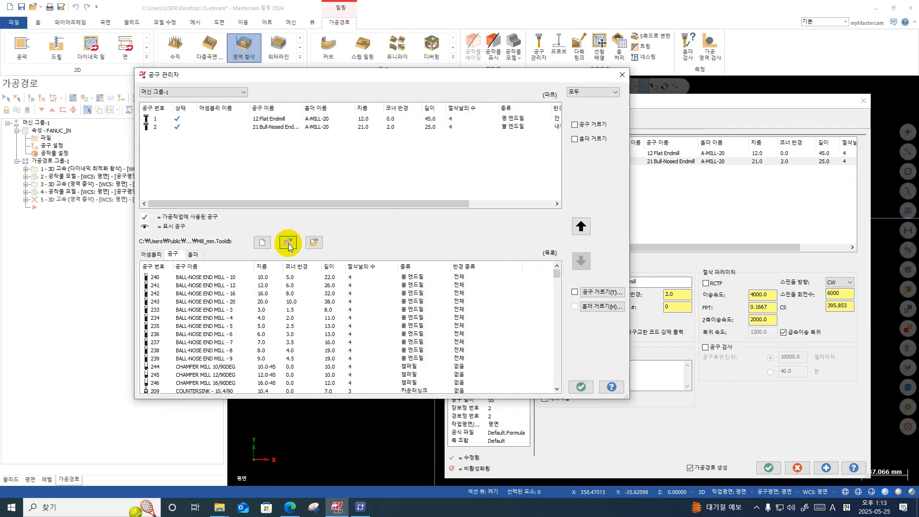
pyautogui.click(288, 243)
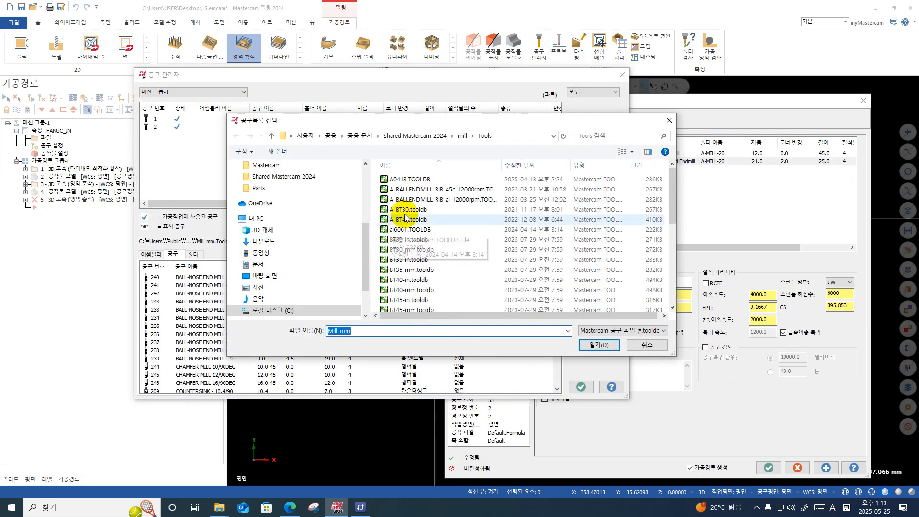
pyautogui.doubleClick(465, 200)
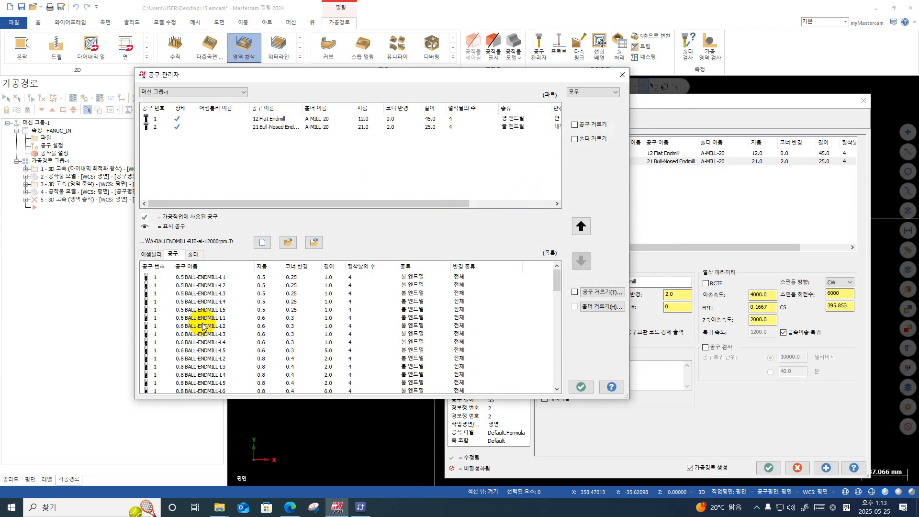
# - Add the 8 BALL-ENDMILL from the library to the machine group's tools and close the tool manager
pyautogui.scroll(-15, 202, 306)
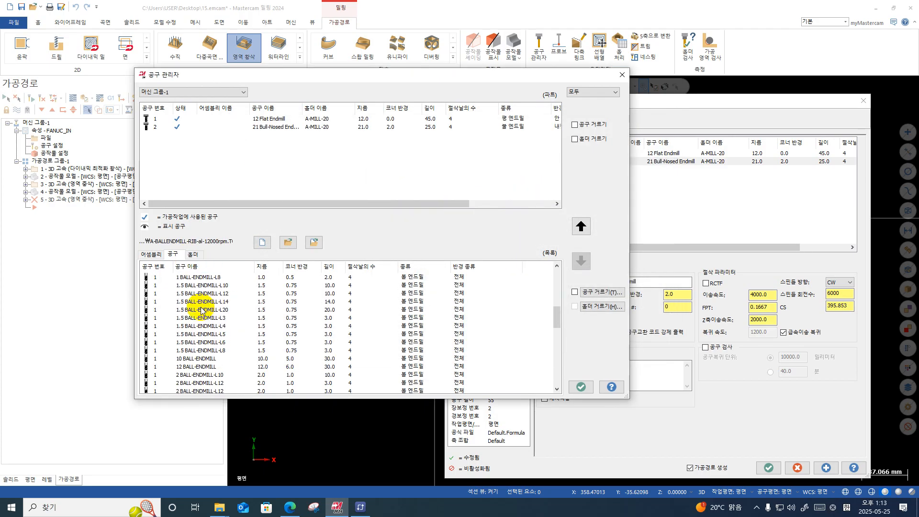
pyautogui.scroll(-10, 202, 310)
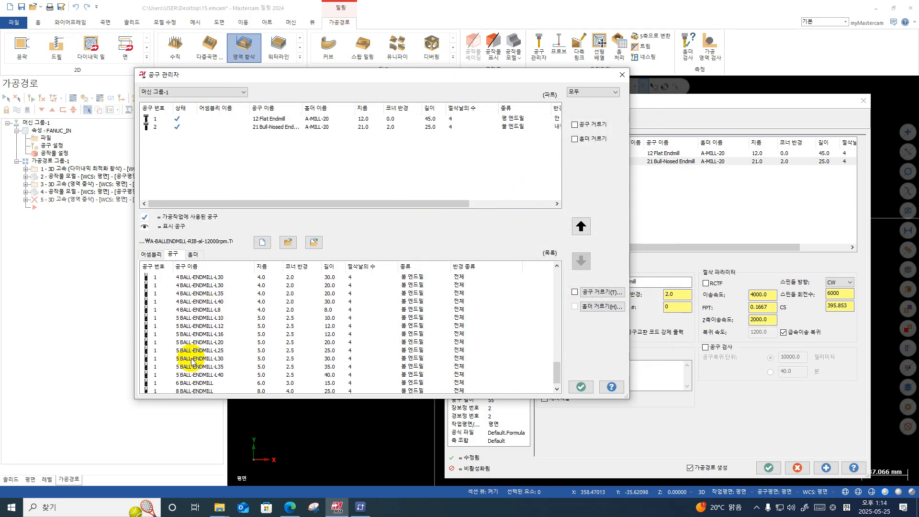
pyautogui.click(186, 388)
pyautogui.doubleClick(186, 385)
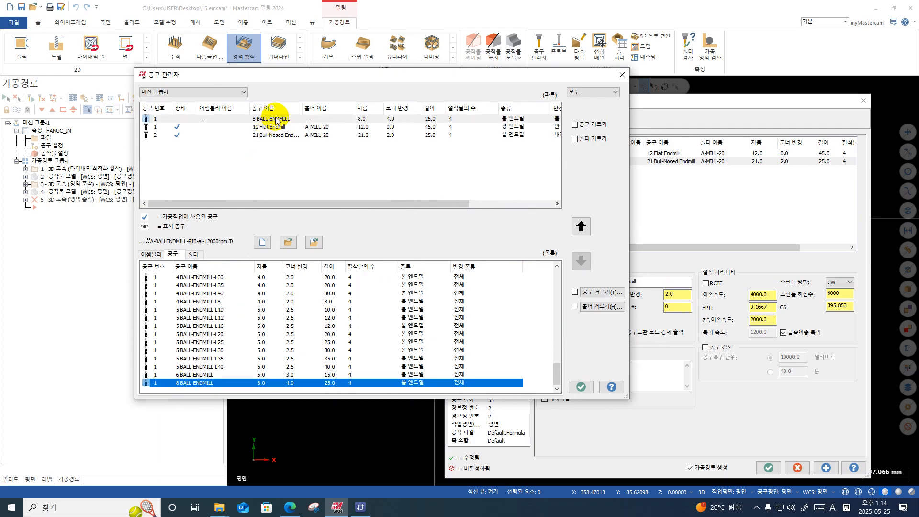
pyautogui.click(571, 393)
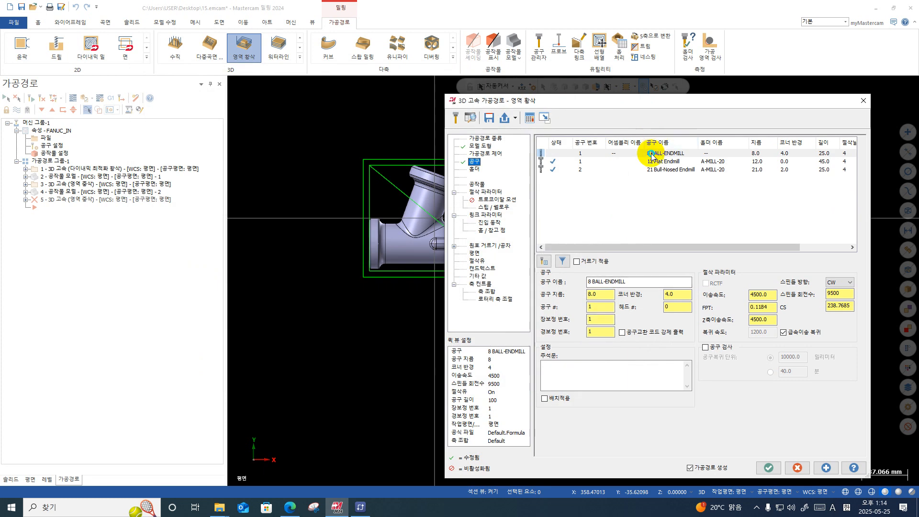
# - Edit the 8 BALL-ENDMILL so its tool number, length offset and diameter offset are all 3
pyautogui.rightClick(652, 155)
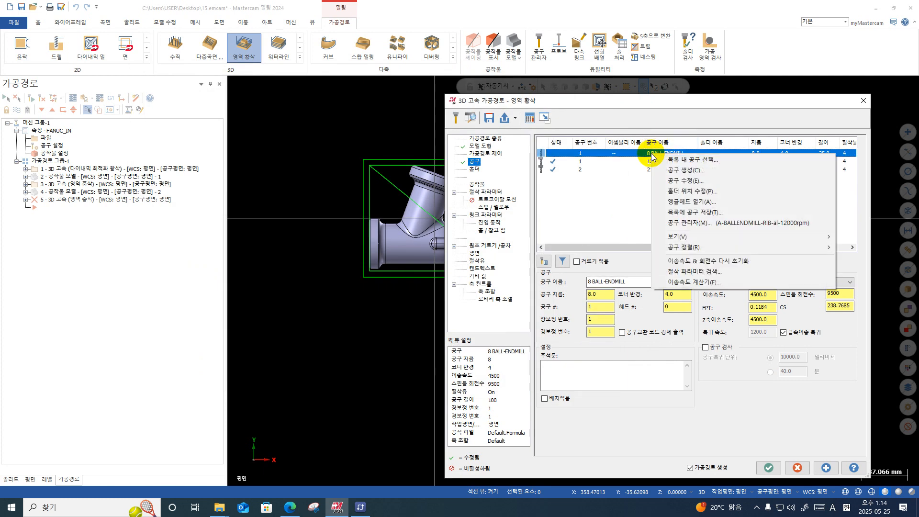
pyautogui.click(723, 183)
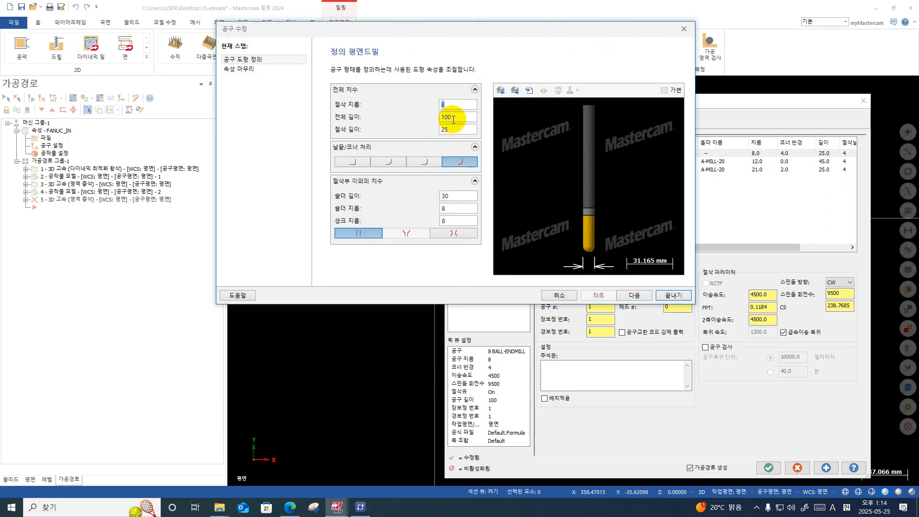
pyautogui.click(270, 74)
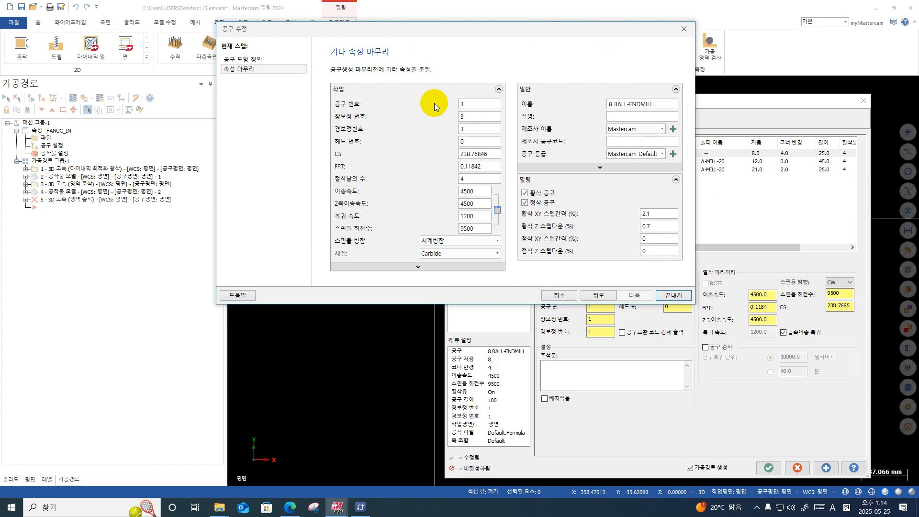
pyautogui.click(666, 298)
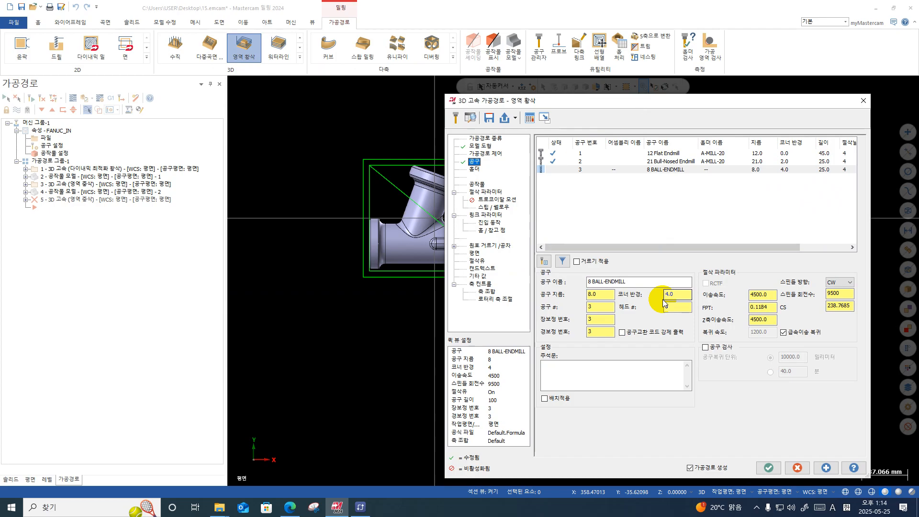
# - Load the A-BT40.tooldb holder library and assign the A-SX10-90 holder to the ball endmill
pyautogui.click(477, 171)
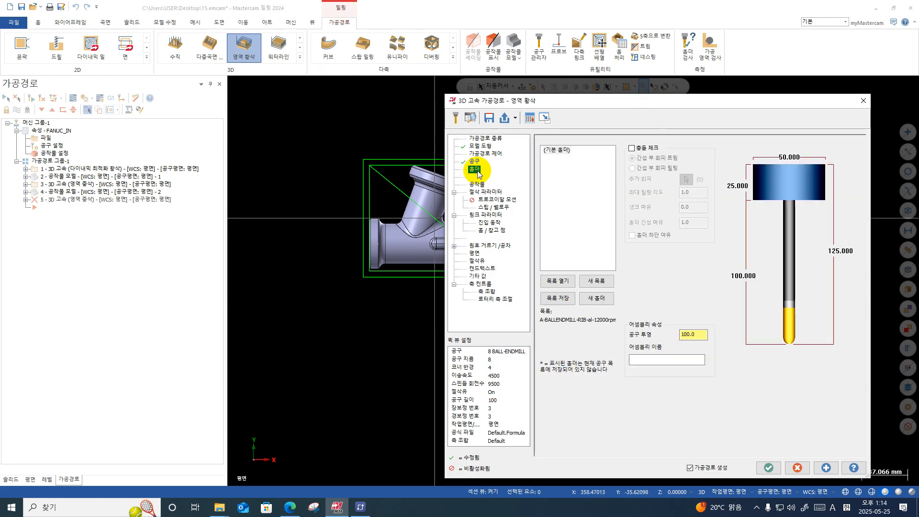
pyautogui.click(568, 283)
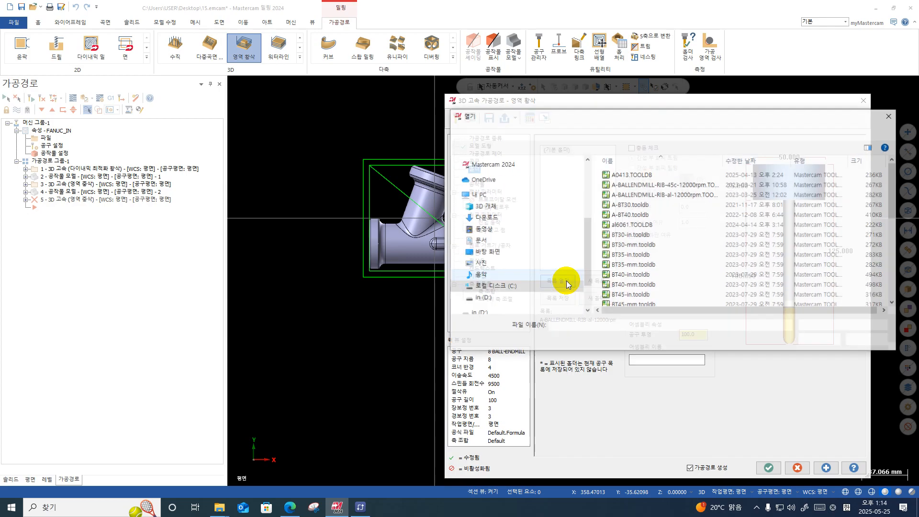
pyautogui.doubleClick(635, 216)
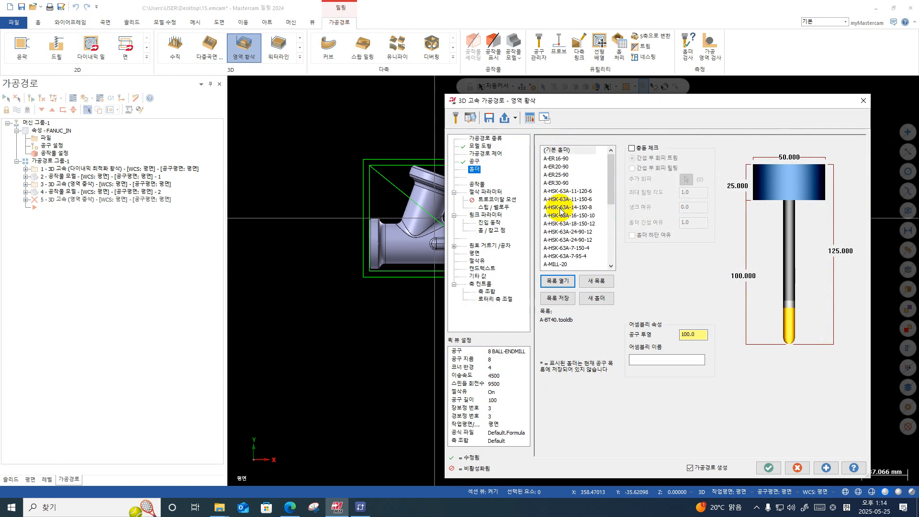
pyautogui.scroll(-4, 562, 211)
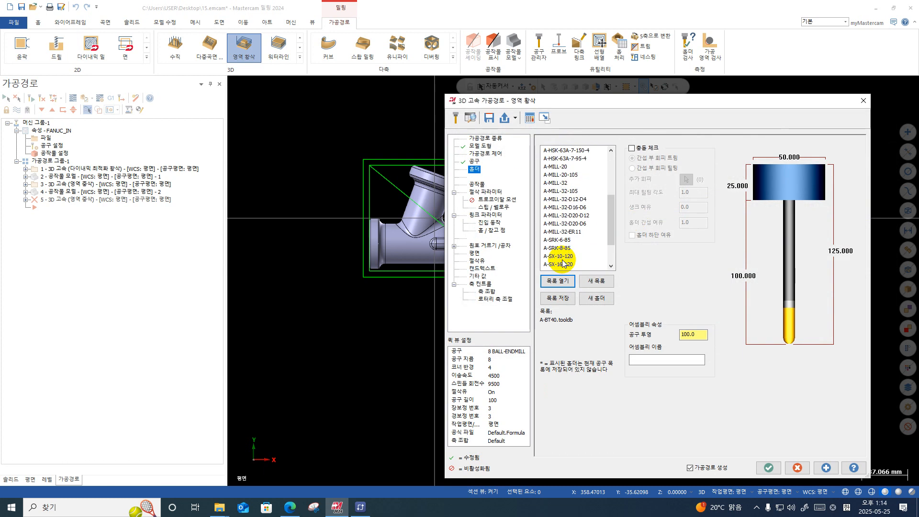
pyautogui.scroll(-1, 564, 263)
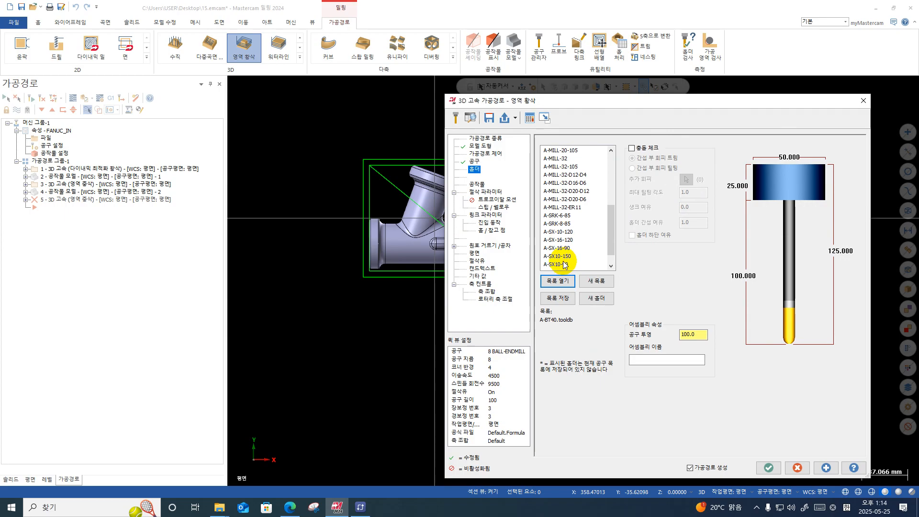
pyautogui.click(555, 264)
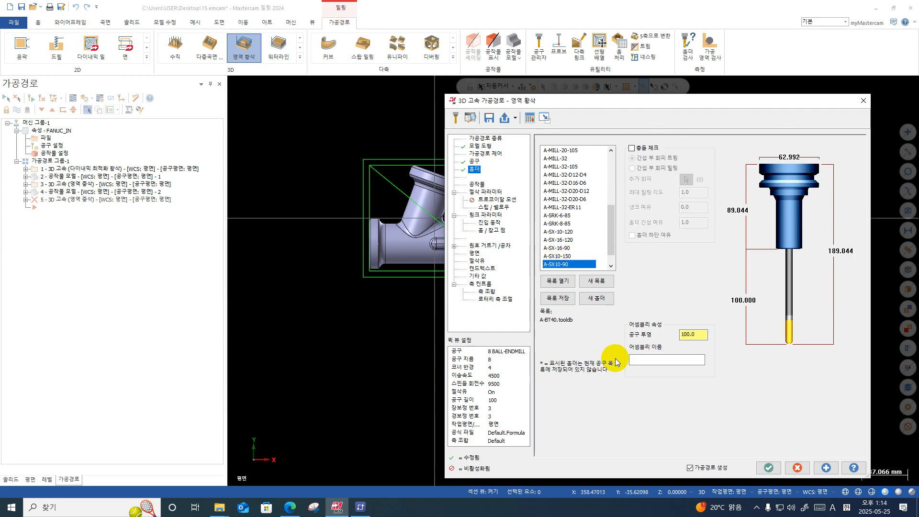
# - Try tool projections of 30 and 35 mm in the holder assembly, and settle on 40 mm
pyautogui.click(691, 334)
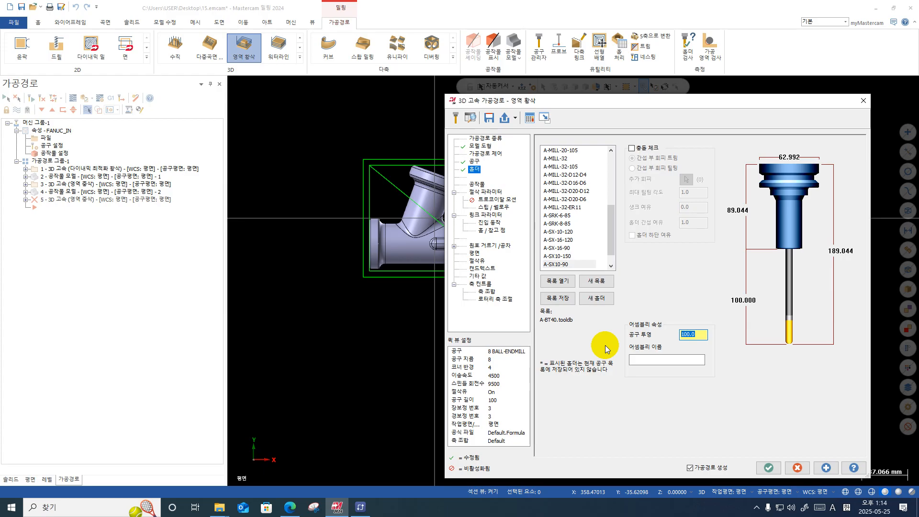
pyautogui.write('45/2')
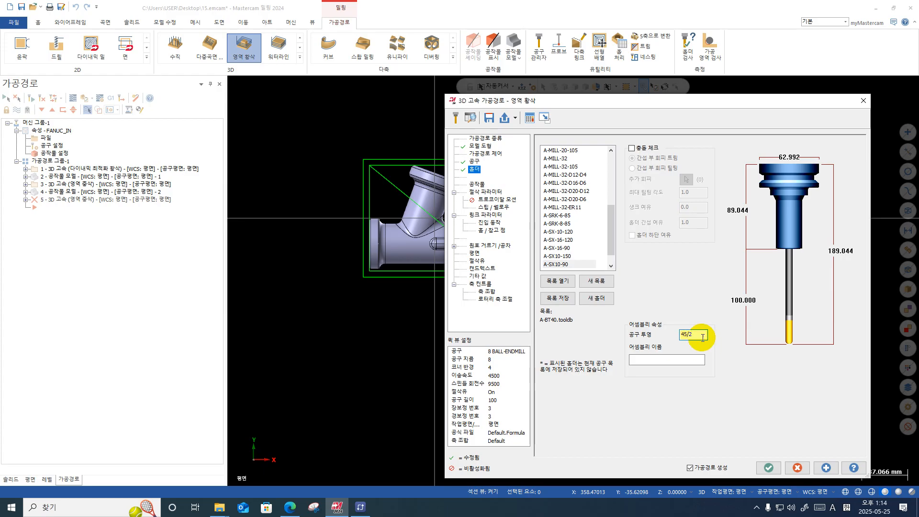
pyautogui.moveTo(703, 338); pyautogui.dragTo(632, 338)
pyautogui.write('30')
pyautogui.press('Return')
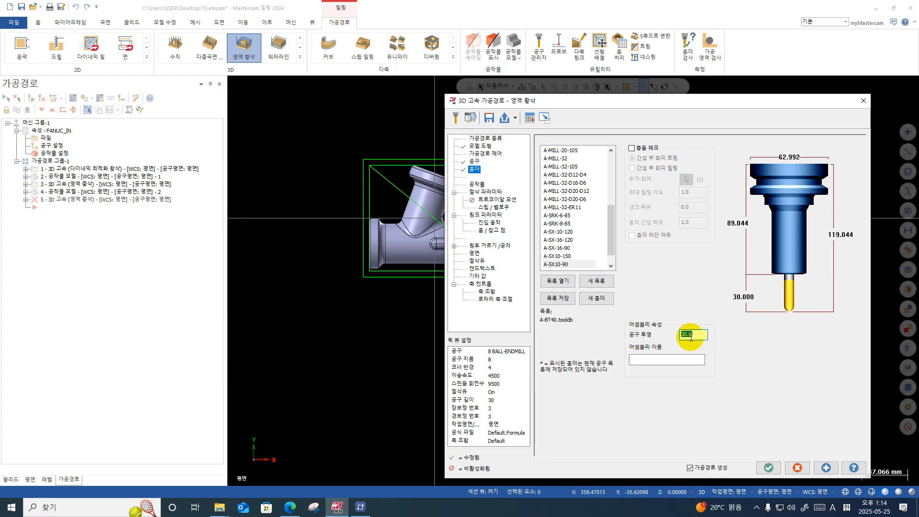
pyautogui.write('35')
pyautogui.press('Return')
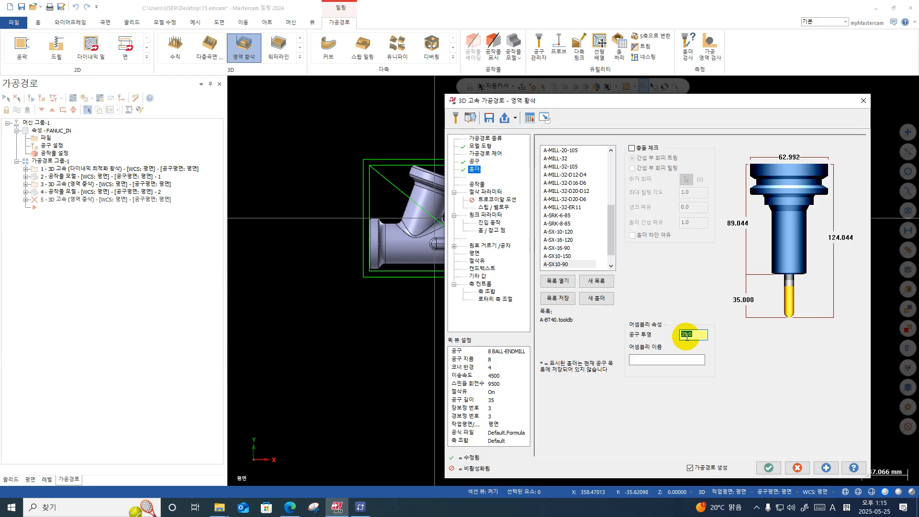
pyautogui.write('40')
pyautogui.press('Return')
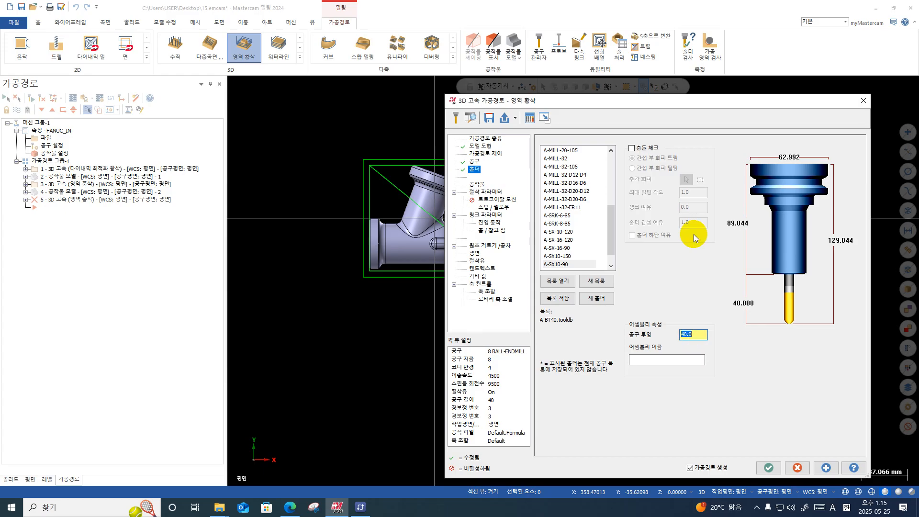
# - Base the rest material calculation on one previous operation, the stock model in operation 4
pyautogui.click(480, 185)
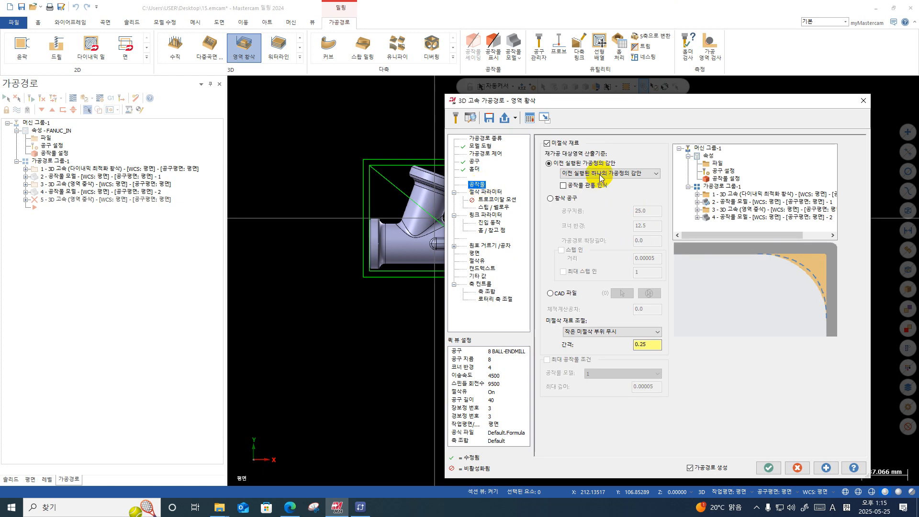
pyautogui.click(728, 219)
pyautogui.click(723, 218)
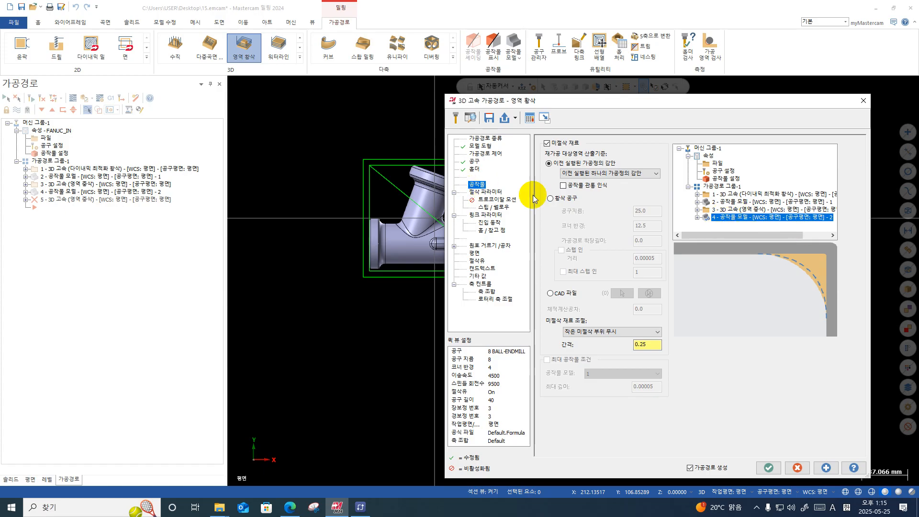
# - Set the XY stepover in the cut parameters to 35% of the tool diameter
pyautogui.click(488, 192)
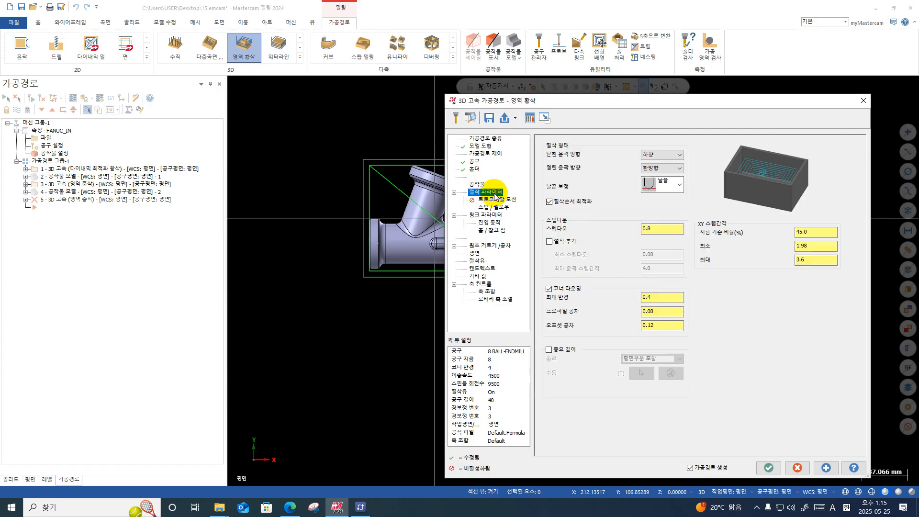
pyautogui.click(811, 234)
pyautogui.doubleClick(812, 235)
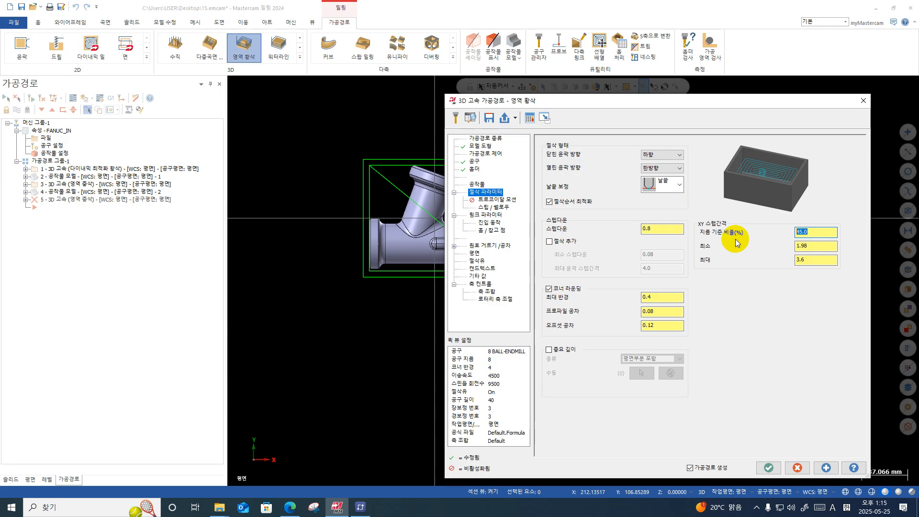
pyautogui.write('35')
pyautogui.press('Return')
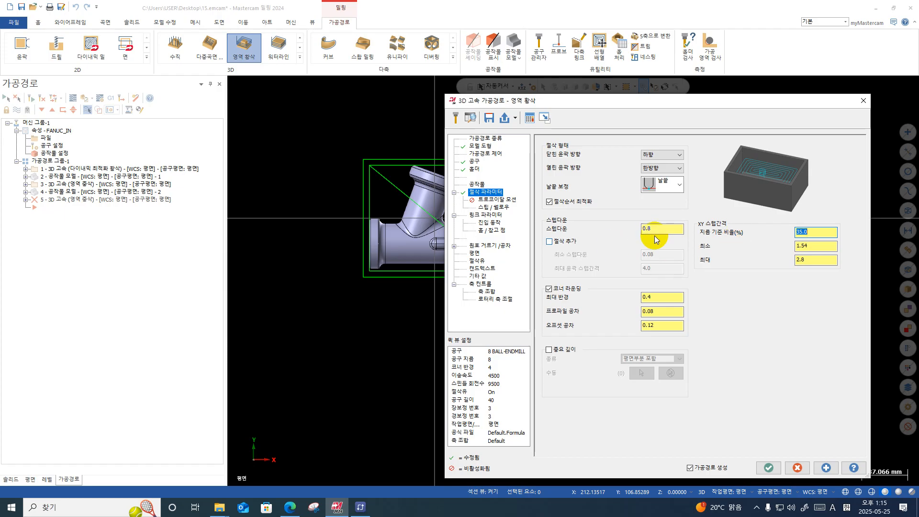
# - Take the maximum Z depth from a point on the pipe's end flange, and deepen the limit to -30
pyautogui.click(493, 207)
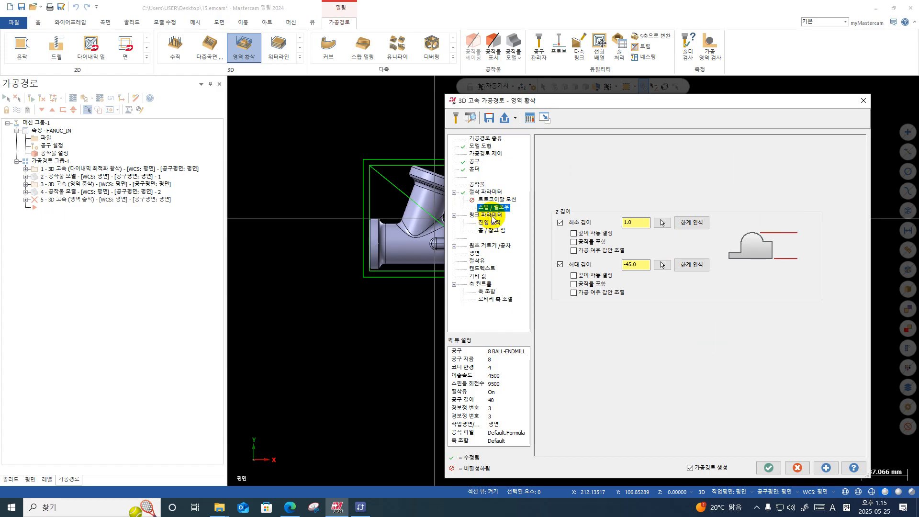
pyautogui.click(643, 267)
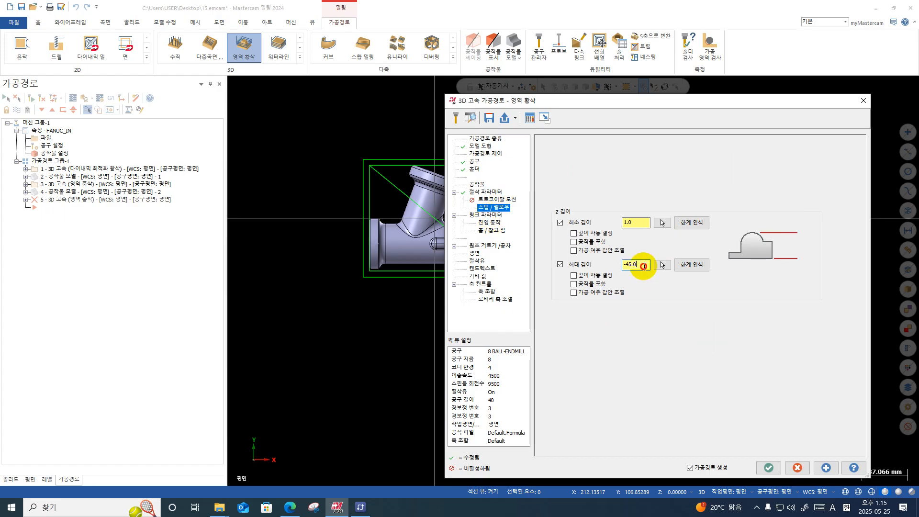
pyautogui.moveTo(644, 266); pyautogui.dragTo(575, 273)
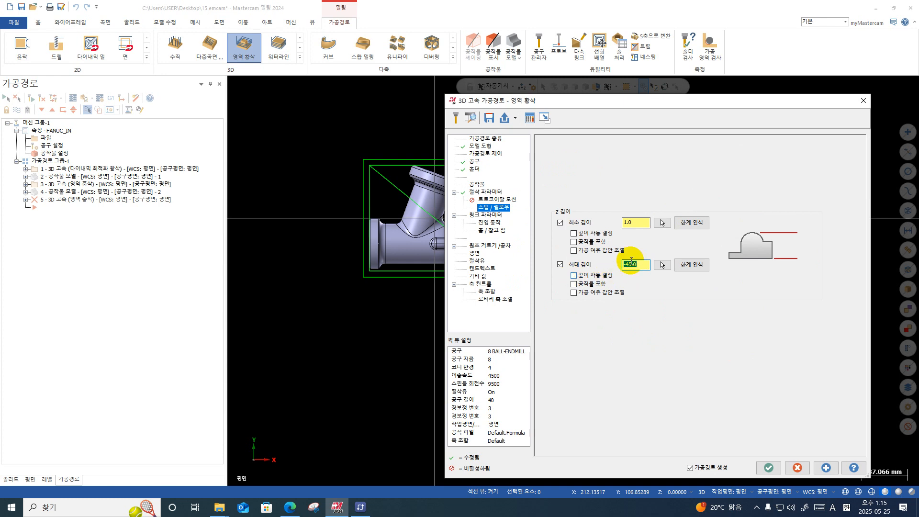
pyautogui.click(663, 265)
pyautogui.moveTo(460, 212); pyautogui.dragTo(400, 295, button='middle')
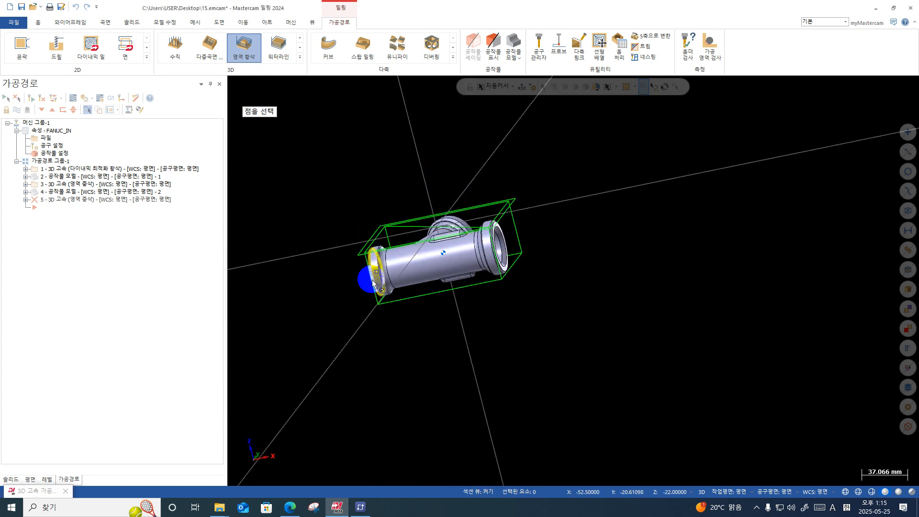
pyautogui.click(364, 277)
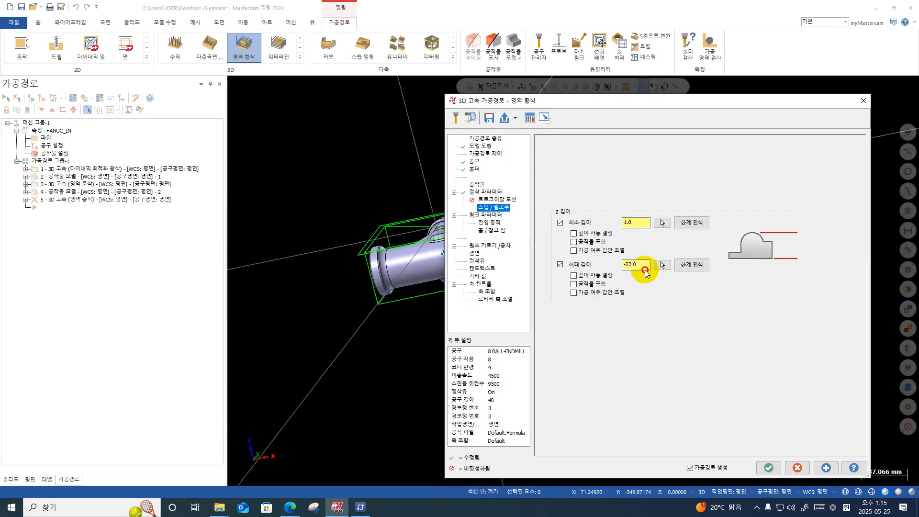
pyautogui.click(641, 265)
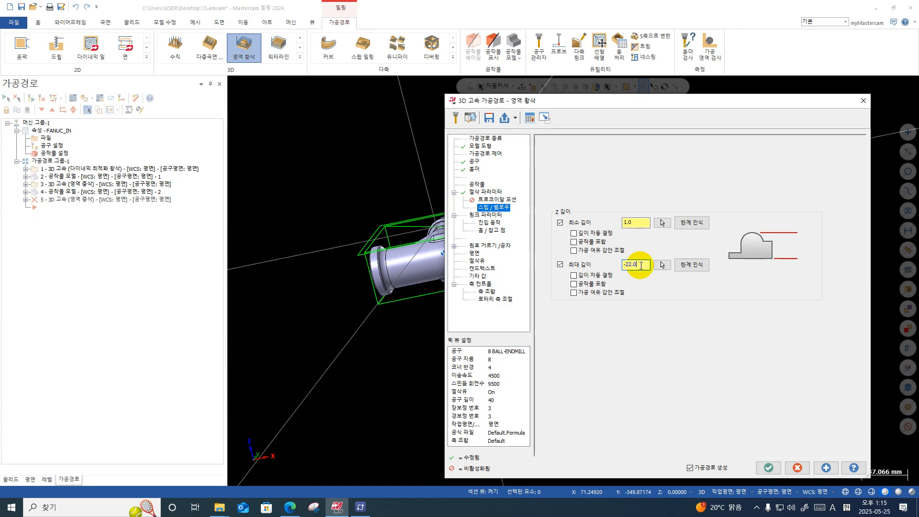
pyautogui.write('-5')
pyautogui.press('Return')
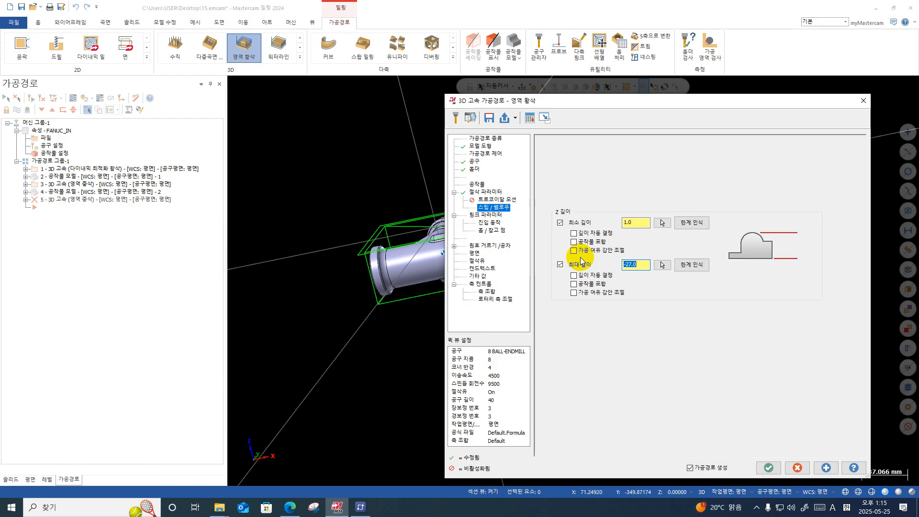
pyautogui.write('-30')
pyautogui.press('Return')
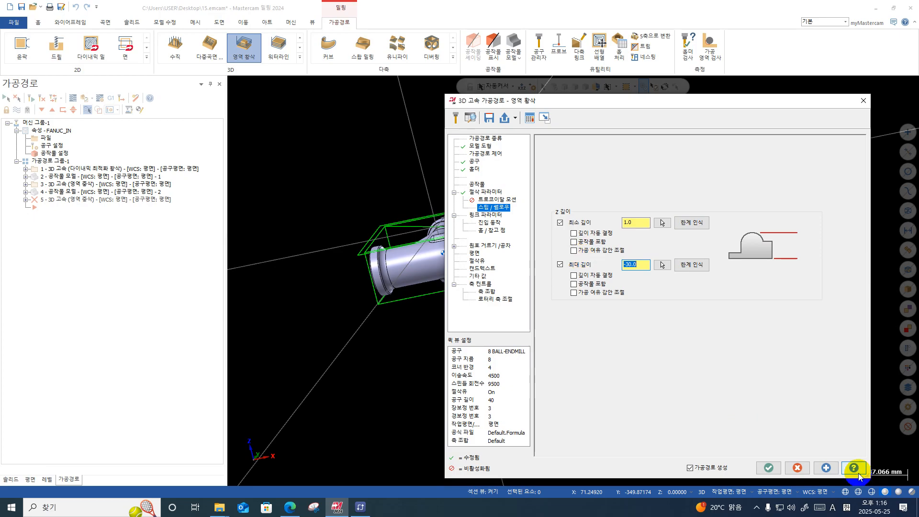
# - Check the entry radius in the linking parameters and generate the area roughing toolpath
pyautogui.click(776, 470)
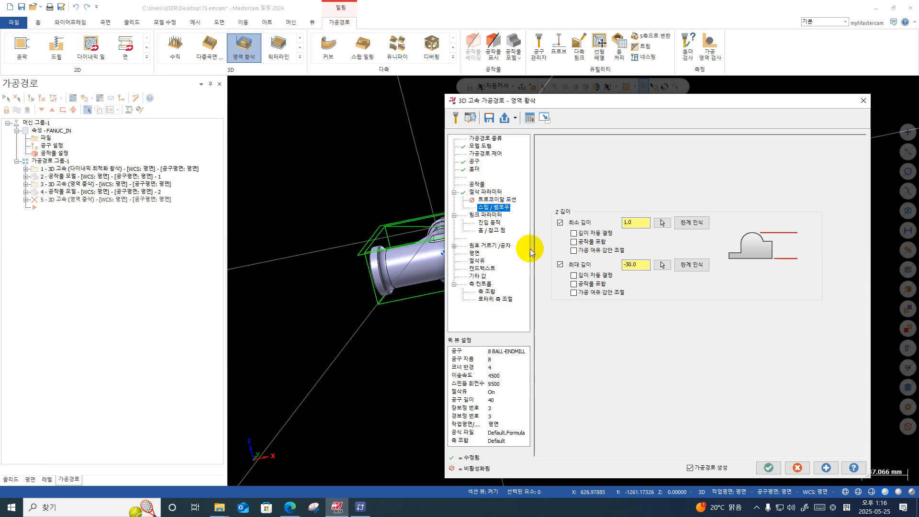
pyautogui.click(486, 215)
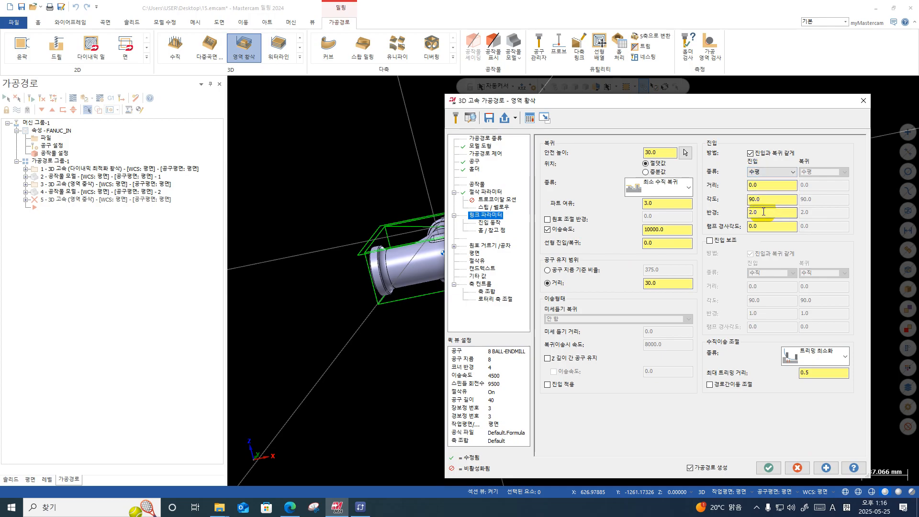
pyautogui.click(764, 212)
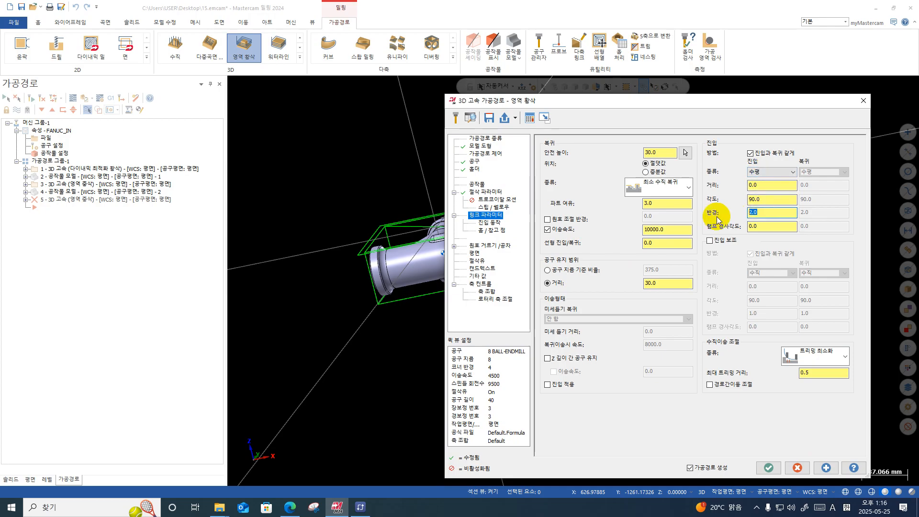
pyautogui.click(767, 467)
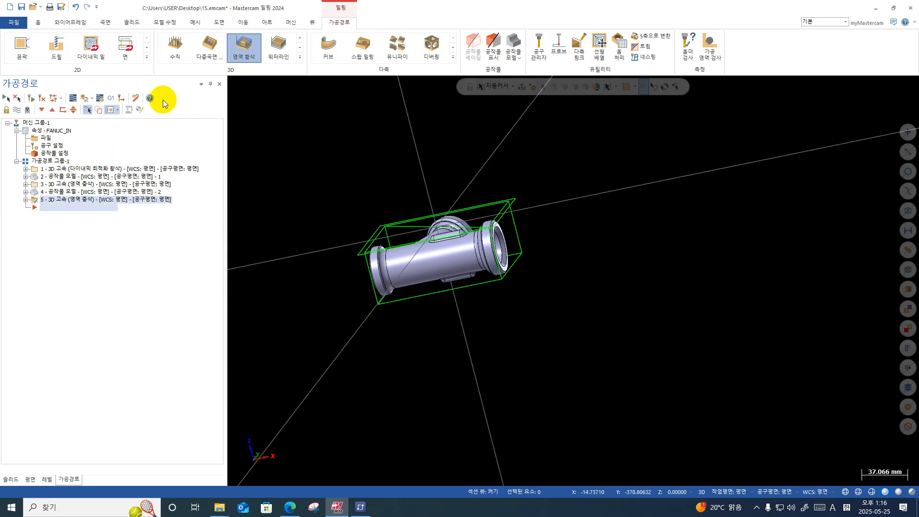
# - Backplot the new area roughing toolpath through to its end and inspect the cuts around the pipe fitting
pyautogui.click(71, 99)
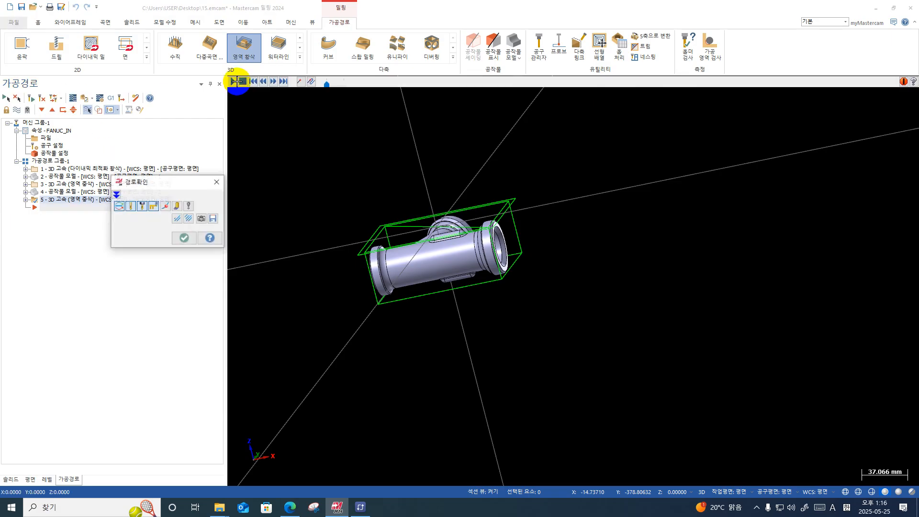
pyautogui.click(233, 82)
pyautogui.moveTo(495, 225); pyautogui.dragTo(523, 237, button='middle')
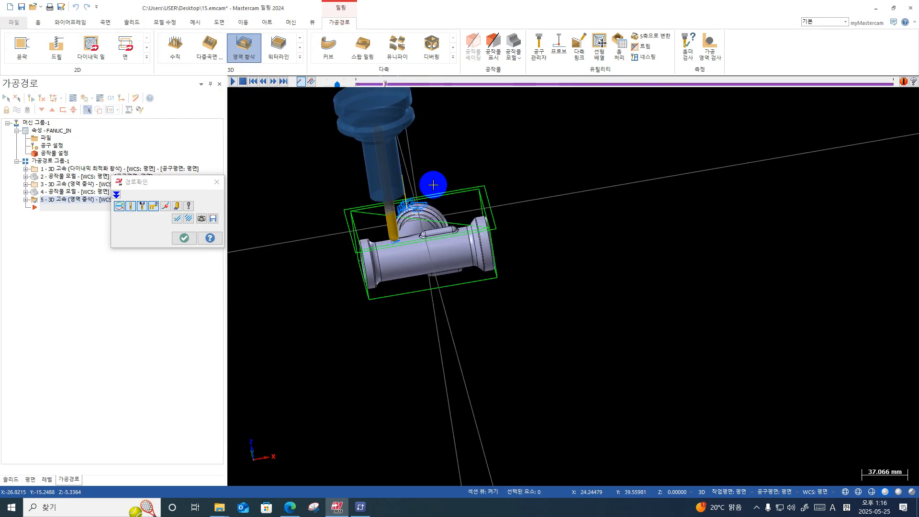
pyautogui.click(287, 85)
pyautogui.moveTo(470, 287); pyautogui.dragTo(563, 326, button='middle')
pyautogui.scroll(4, 459, 253)
pyautogui.moveTo(453, 252); pyautogui.dragTo(245, 254, button='middle')
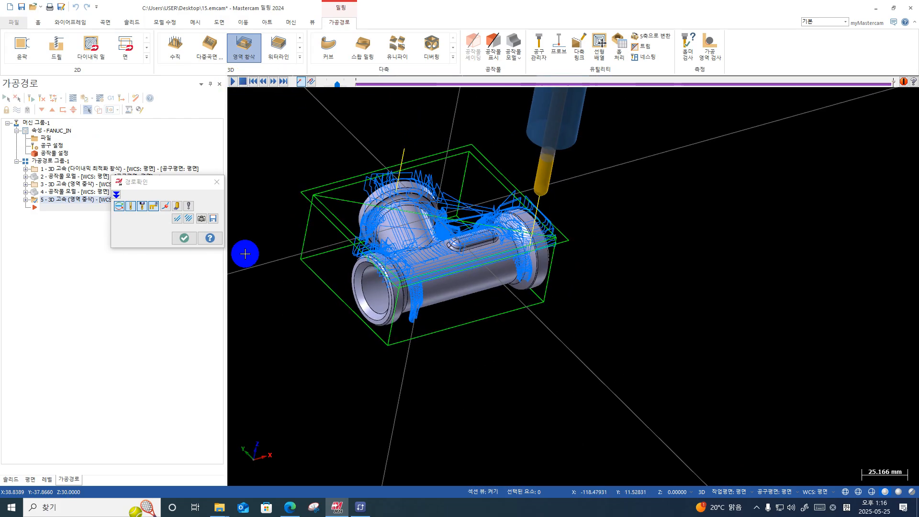
# - Close the backplot and simulate the last area roughing operation on the stock model, raising the playback speed
pyautogui.click(184, 238)
pyautogui.click(98, 203)
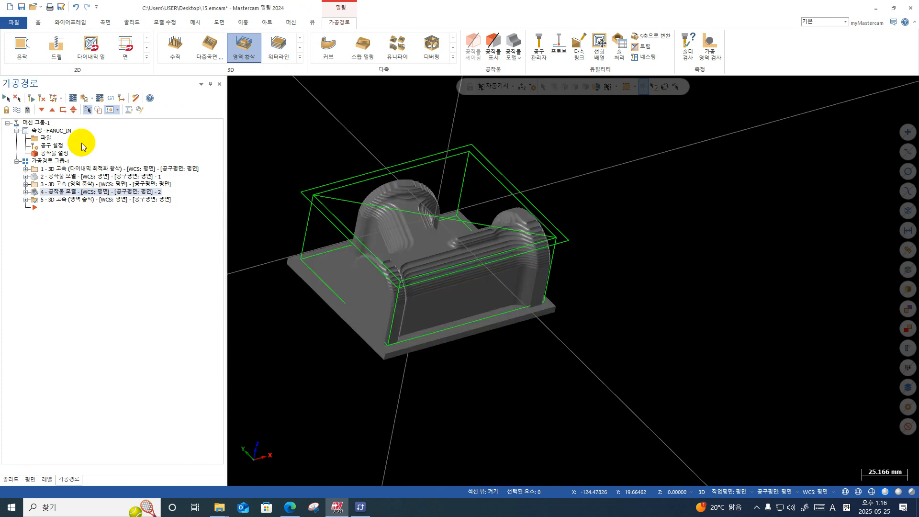
pyautogui.click(81, 99)
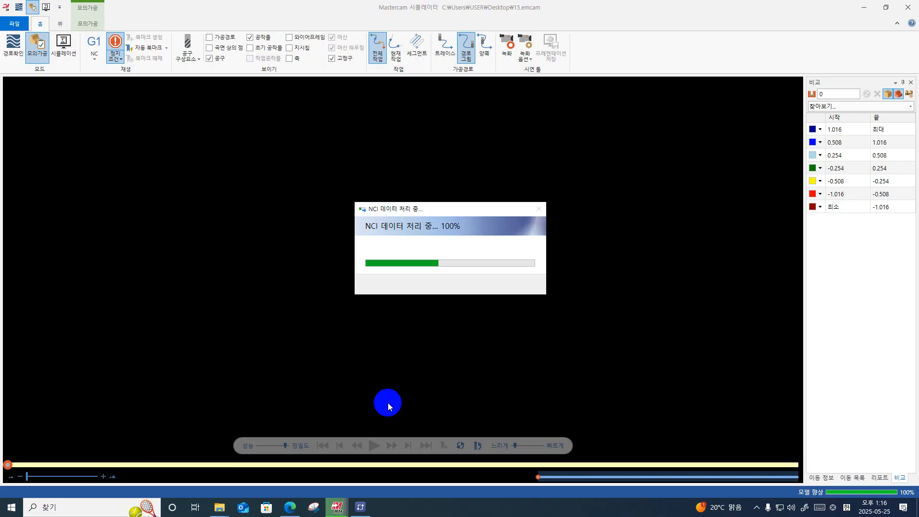
pyautogui.click(375, 446)
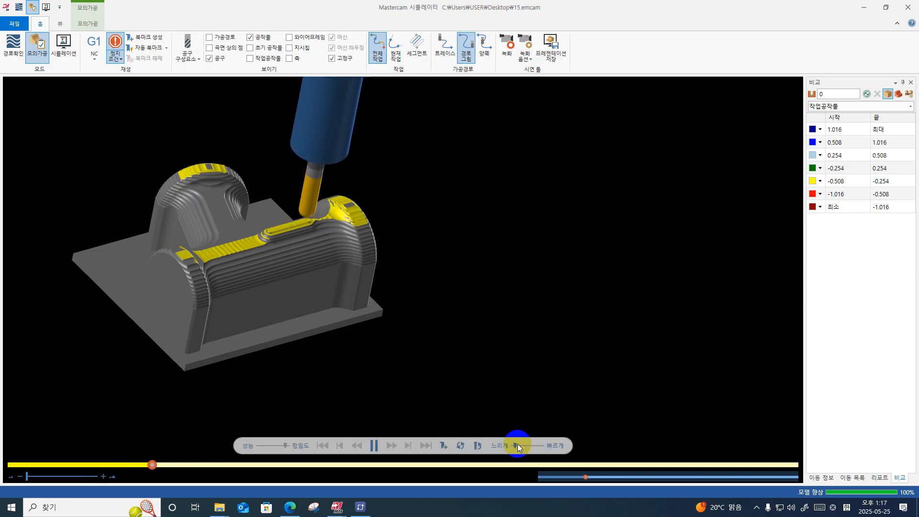
pyautogui.moveTo(518, 444); pyautogui.dragTo(527, 445)
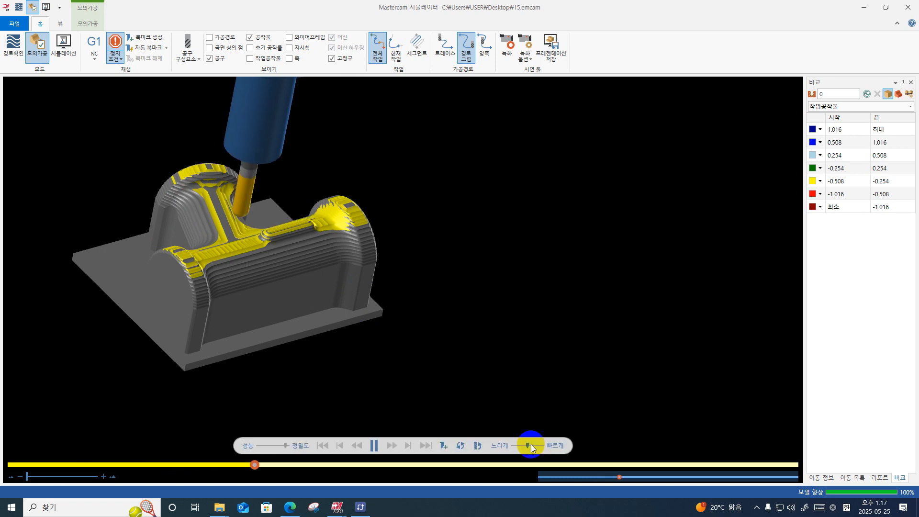
pyautogui.moveTo(529, 446)
pyautogui.mouseDown()
pyautogui.moveTo(543, 447)
pyautogui.moveTo(535, 447)
pyautogui.mouseUp()
# - Inspect the simulated cuts on the pipe fitting's flanges, branch and body from several angles and close the simulator
pyautogui.moveTo(501, 405)
pyautogui.mouseDown(button='middle')
pyautogui.moveTo(453, 400)
pyautogui.moveTo(445, 419)
pyautogui.moveTo(423, 281)
pyautogui.mouseUp(button='middle')
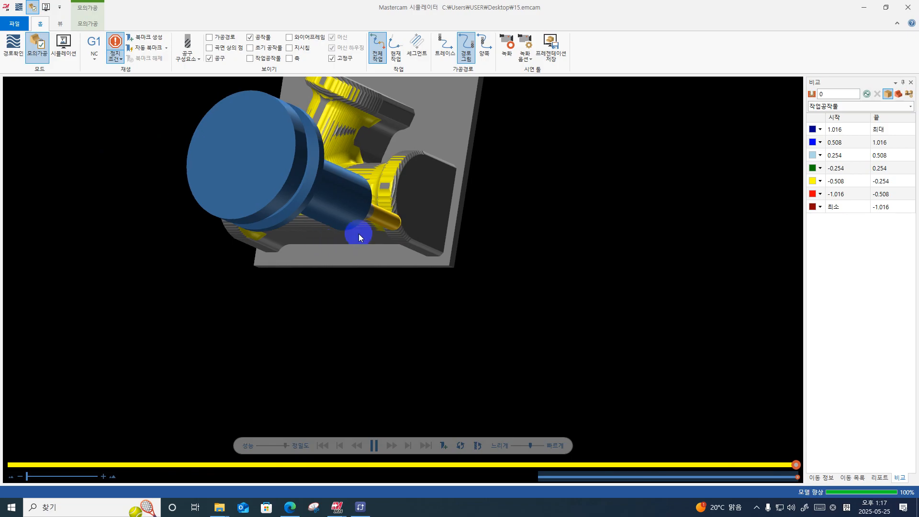
pyautogui.moveTo(391, 202); pyautogui.dragTo(412, 225, button='middle')
pyautogui.scroll(3, 415, 247)
pyautogui.moveTo(172, 258); pyautogui.dragTo(158, 300, button='middle')
pyautogui.scroll(-3, 119, 275)
pyautogui.scroll(5, 172, 258)
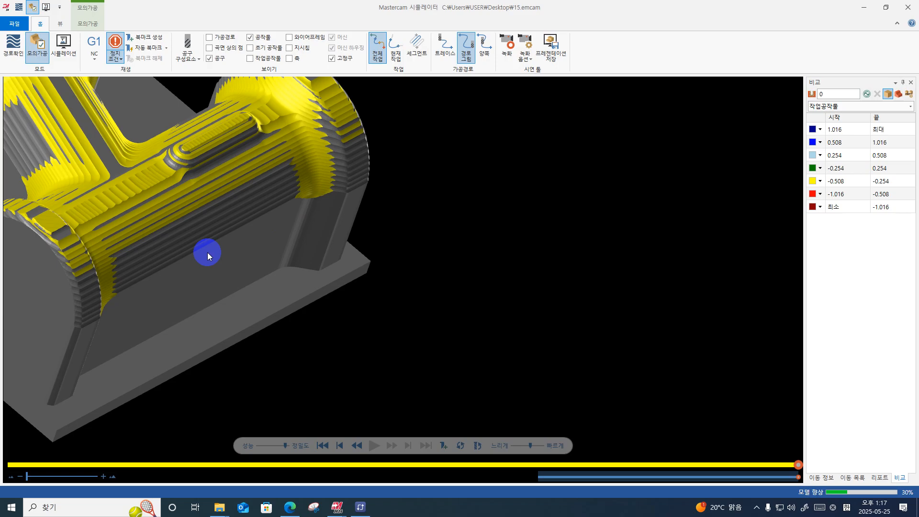
pyautogui.scroll(-2, 453, 304)
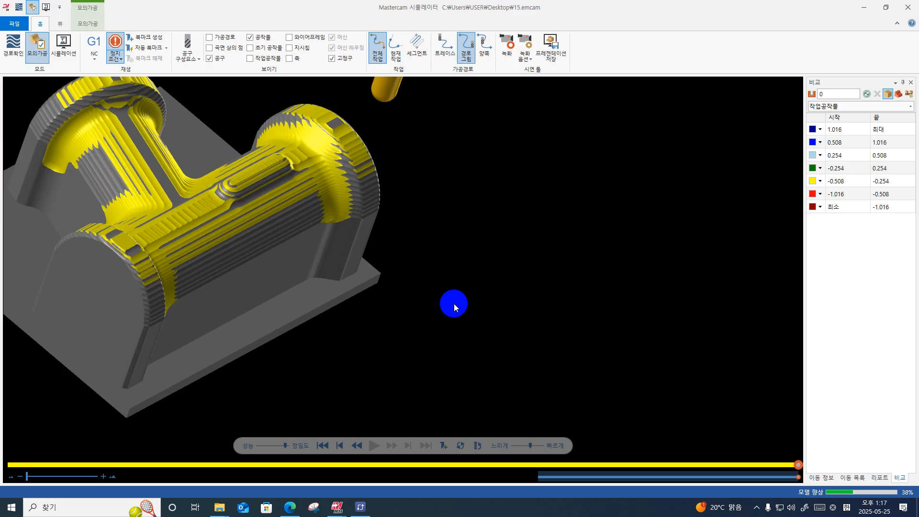
pyautogui.click(903, 10)
# - Create level 3 as the active level and hide the geometry on level 2
pyautogui.rightClick(639, 157)
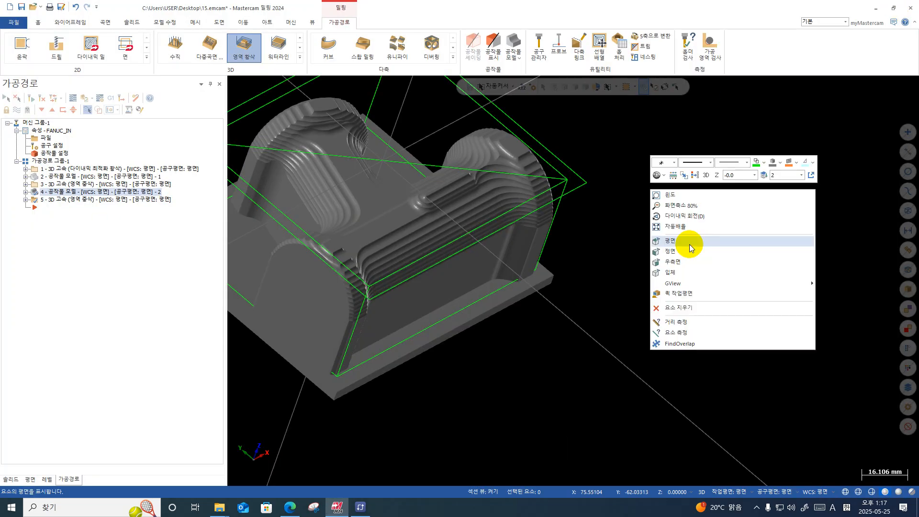
pyautogui.click(689, 242)
pyautogui.scroll(1, 419, 247)
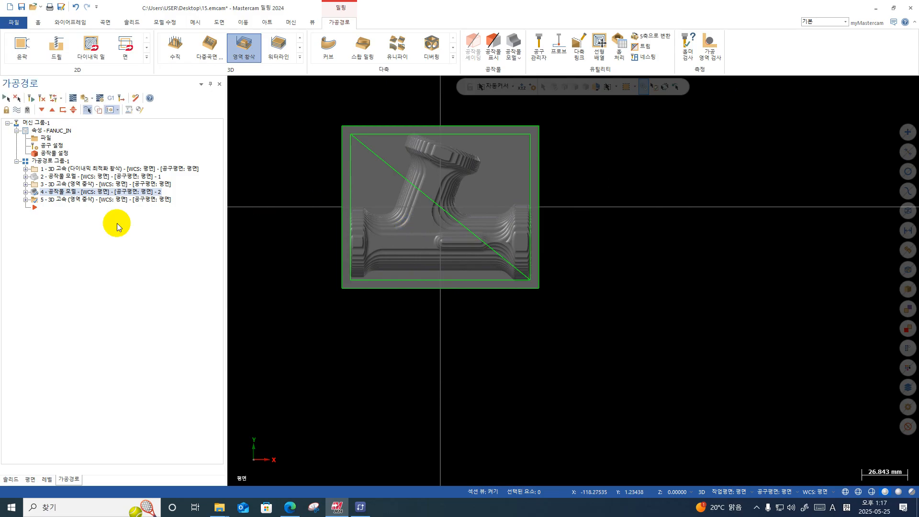
pyautogui.click(79, 200)
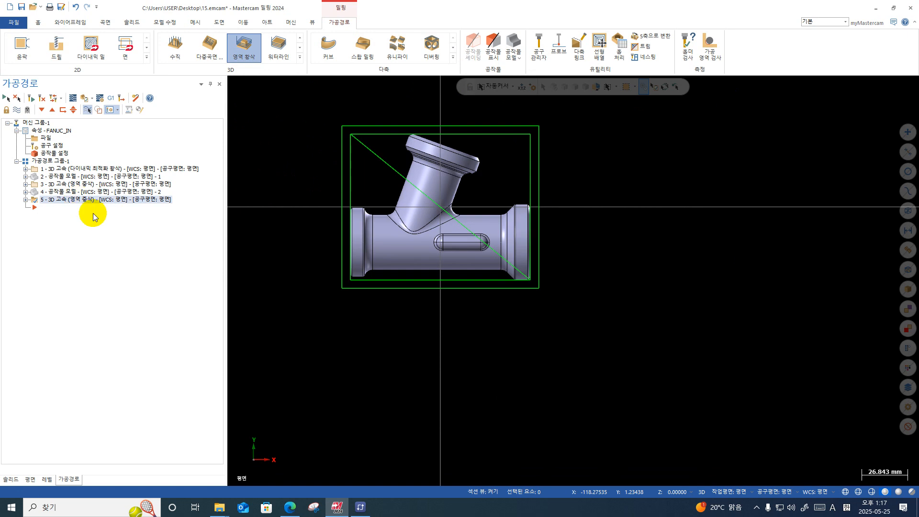
pyautogui.click(46, 480)
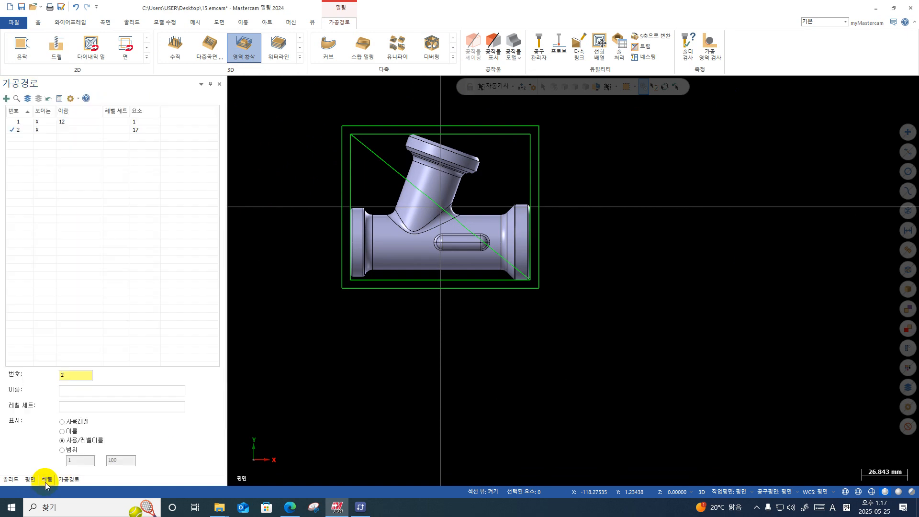
pyautogui.doubleClick(67, 380)
pyautogui.write('3')
pyautogui.press('Return')
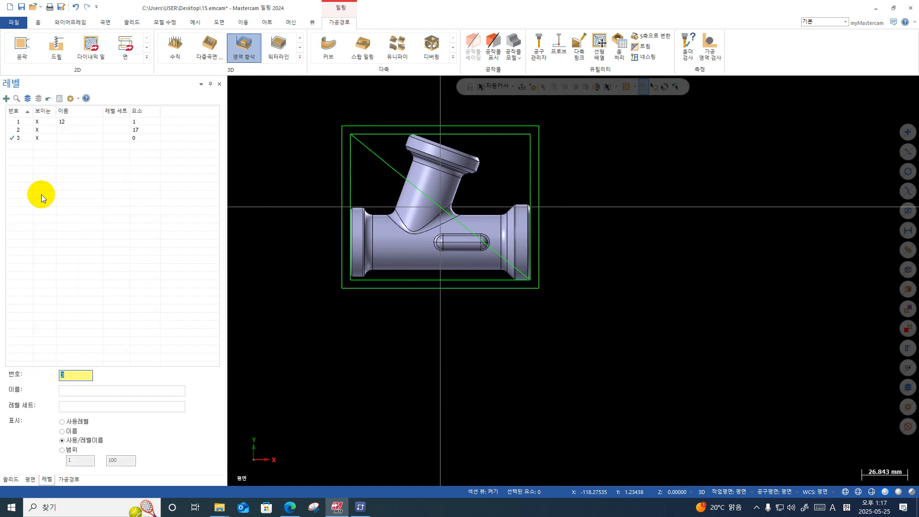
pyautogui.click(37, 129)
pyautogui.click(12, 139)
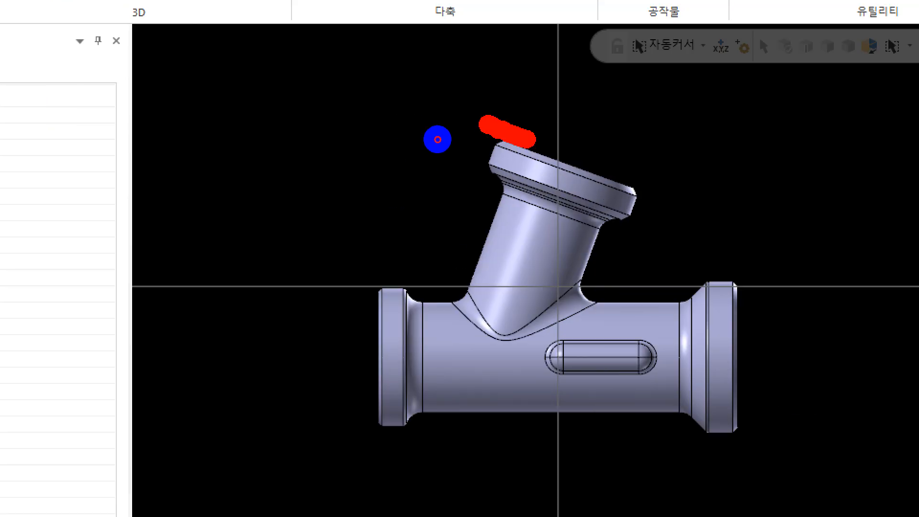
pyautogui.moveTo(527, 140); pyautogui.dragTo(622, 180)
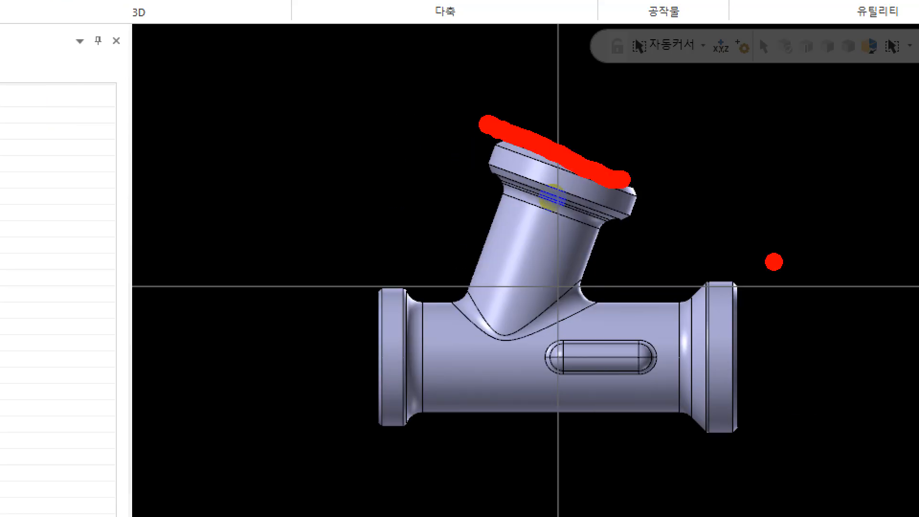
pyautogui.moveTo(771, 268)
pyautogui.mouseDown()
pyautogui.moveTo(720, 448)
pyautogui.moveTo(725, 472)
pyautogui.mouseUp()
pyautogui.moveTo(344, 464); pyautogui.dragTo(348, 490)
pyautogui.moveTo(331, 279); pyautogui.dragTo(328, 247)
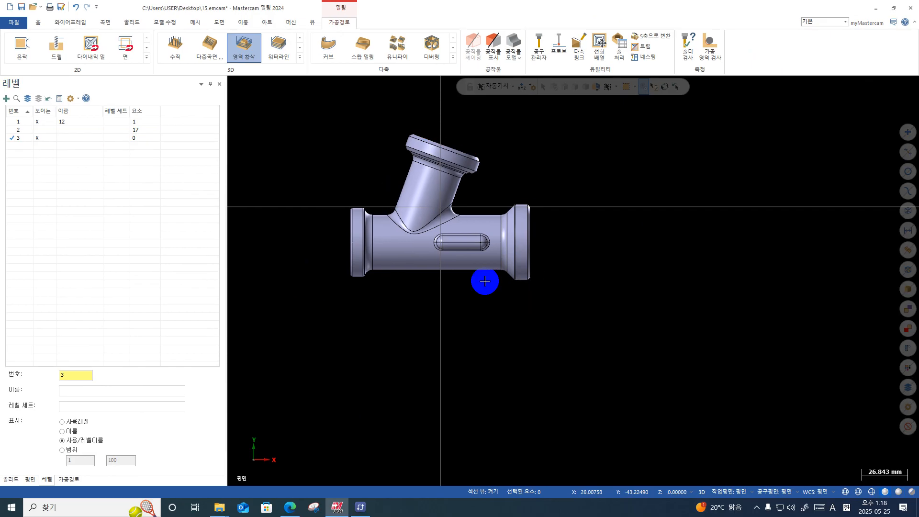
pyautogui.scroll(1, 483, 282)
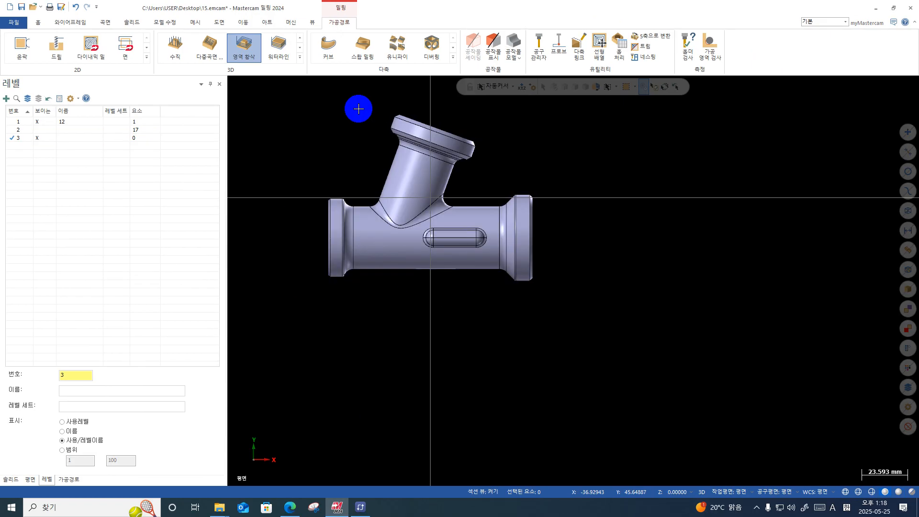
pyautogui.scroll(-1, 335, 237)
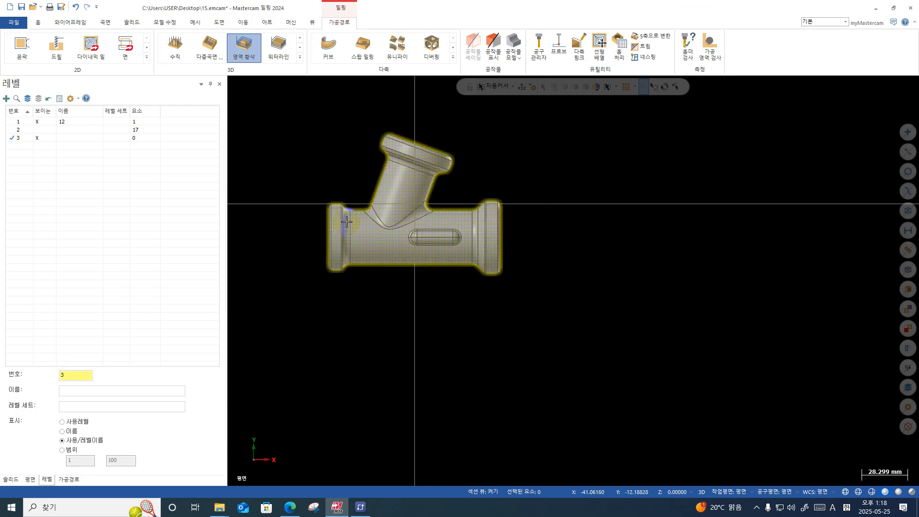
# - Create a silhouette boundary from the pipe fitting solid with tolerances of 0.02 and arc fitting enabled
pyautogui.scroll(-2, 330, 210)
pyautogui.moveTo(293, 139); pyautogui.dragTo(511, 295)
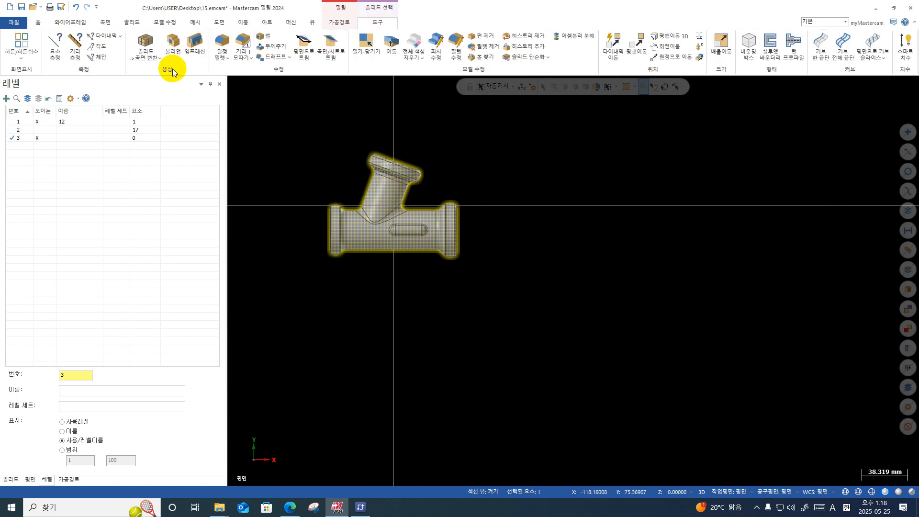
pyautogui.click(70, 21)
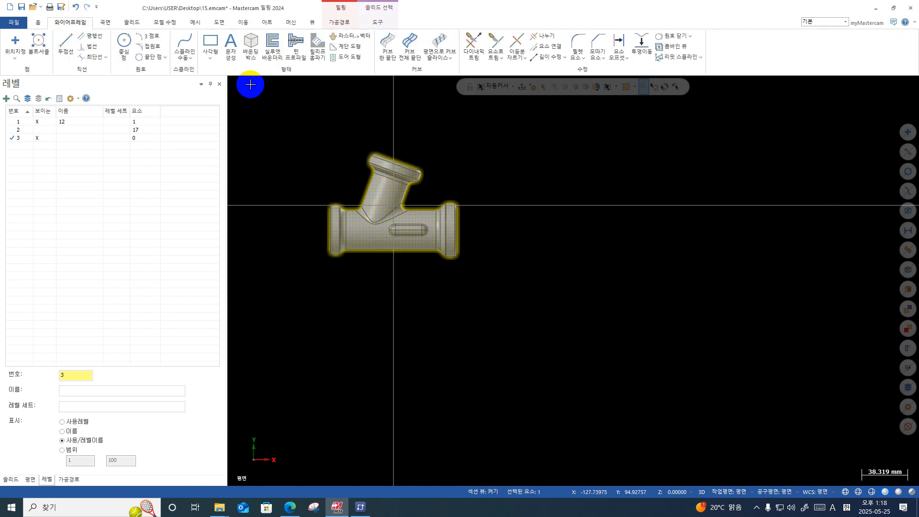
pyautogui.click(272, 46)
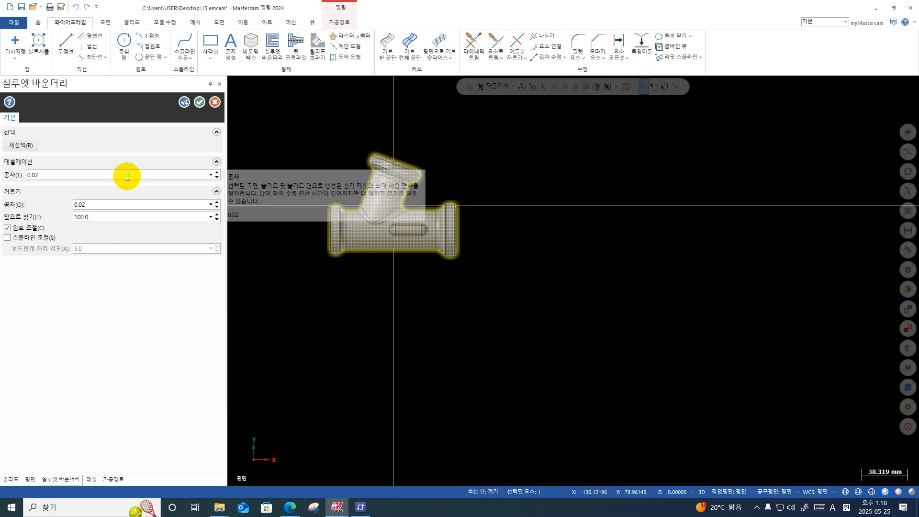
pyautogui.click(199, 103)
# - Examine the silhouette boundary against the pipe fitting from tilted and top views
pyautogui.moveTo(369, 195); pyautogui.dragTo(521, 168, button='middle')
pyautogui.rightClick(521, 168)
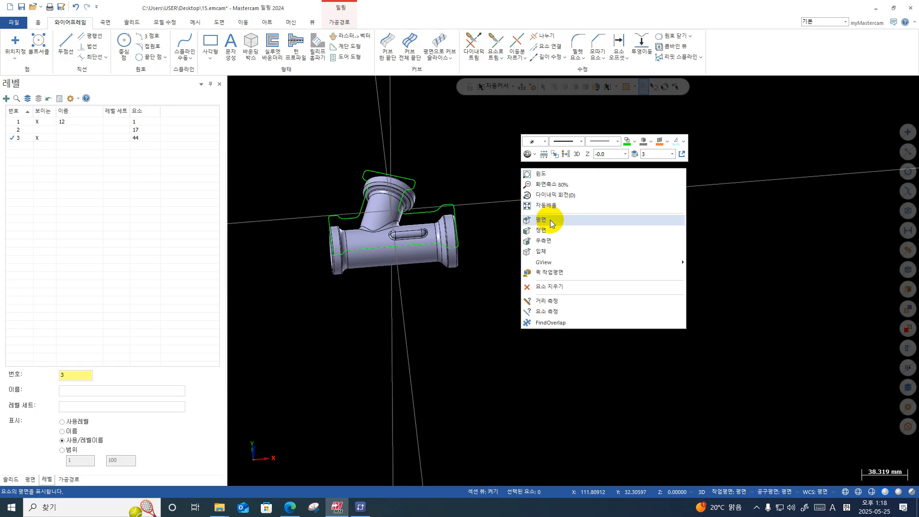
pyautogui.click(551, 220)
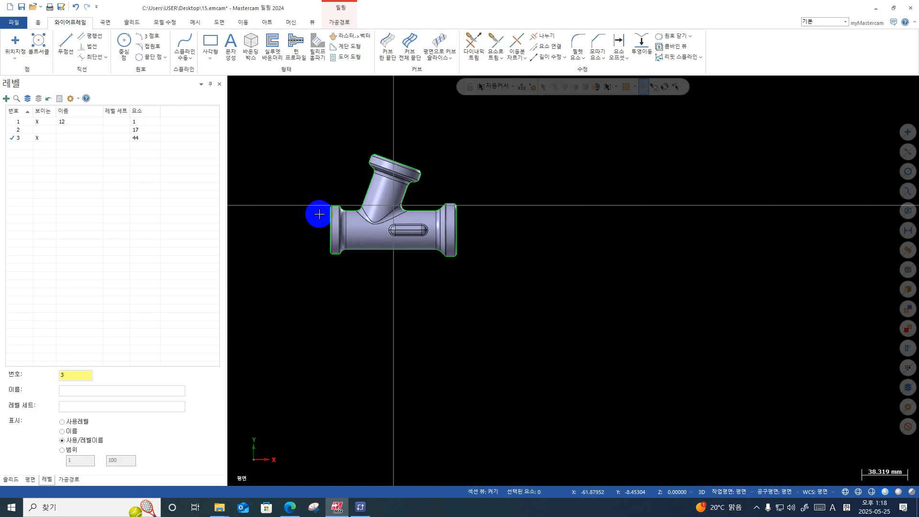
pyautogui.scroll(3, 322, 225)
pyautogui.moveTo(334, 231)
pyautogui.mouseDown(button='middle')
pyautogui.moveTo(329, 242)
pyautogui.moveTo(376, 181)
pyautogui.moveTo(322, 234)
pyautogui.mouseUp(button='middle')
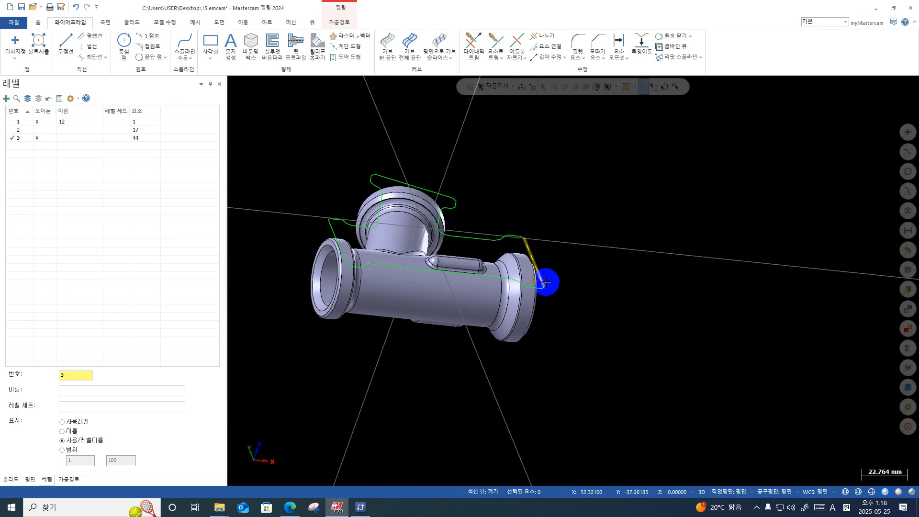
pyautogui.moveTo(407, 190); pyautogui.dragTo(377, 223, button='middle')
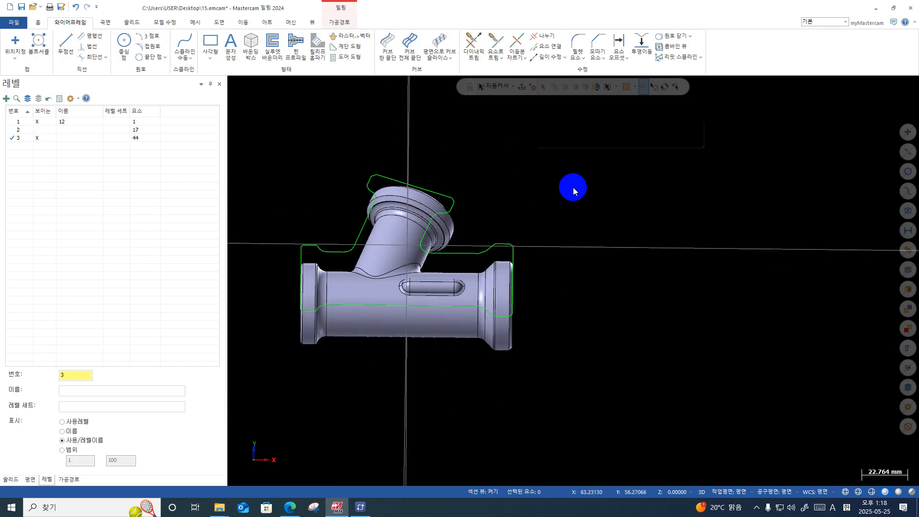
pyautogui.rightClick(574, 187)
pyautogui.click(575, 209)
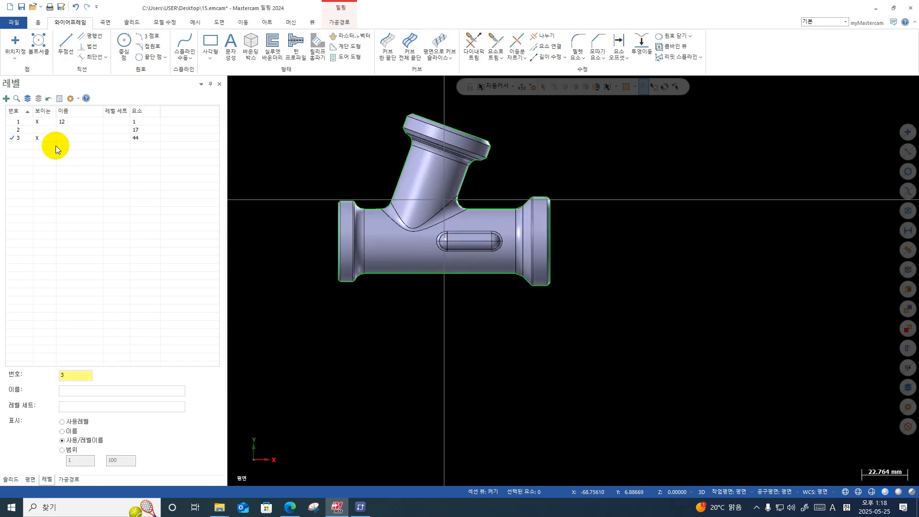
# - Hide level 1 and begin a 2D contour toolpath with the silhouette's left vertical end line as its first chain
pyautogui.click(37, 123)
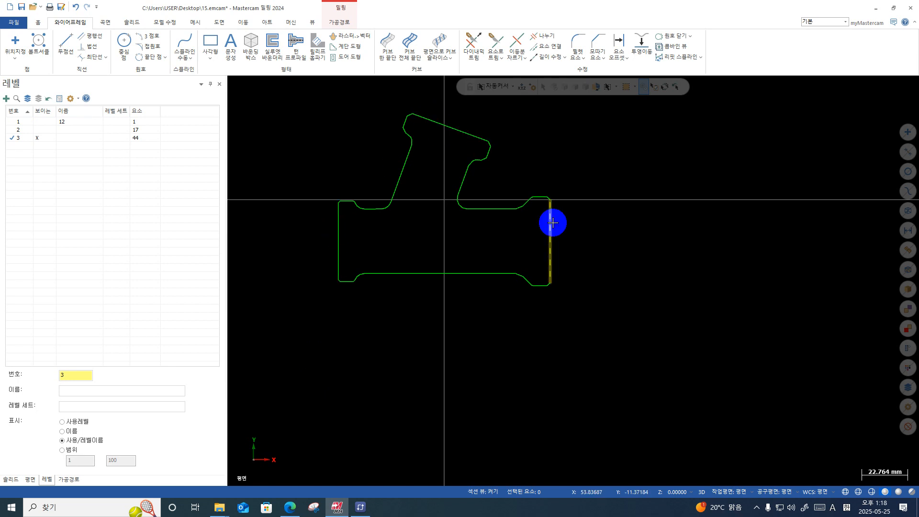
pyautogui.click(335, 23)
pyautogui.click(69, 480)
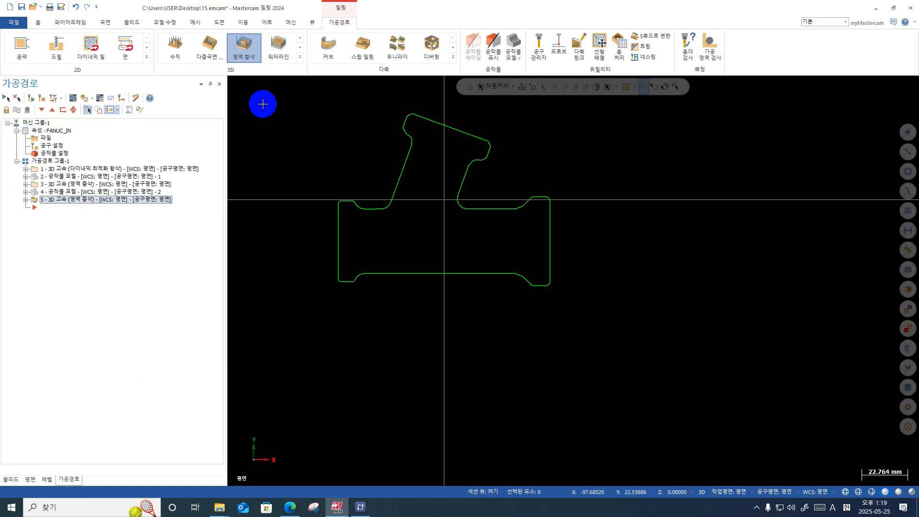
pyautogui.click(18, 50)
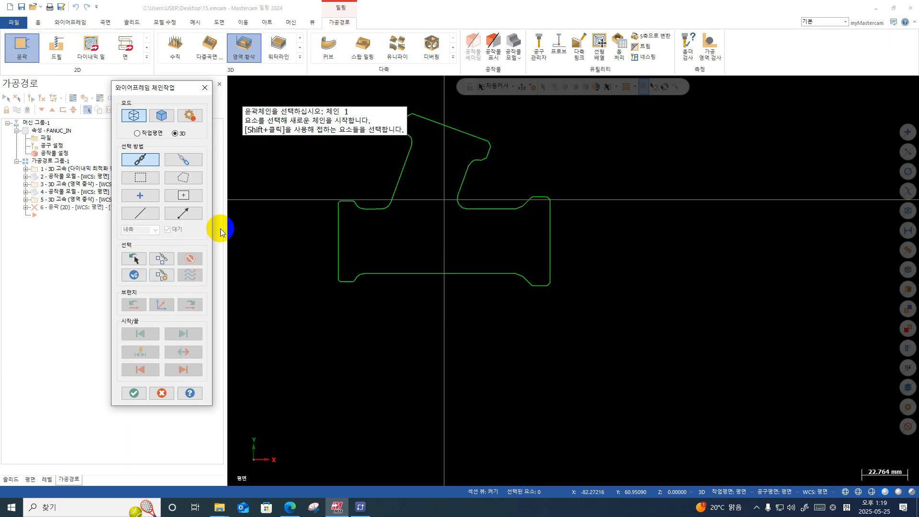
pyautogui.click(187, 162)
pyautogui.click(337, 265)
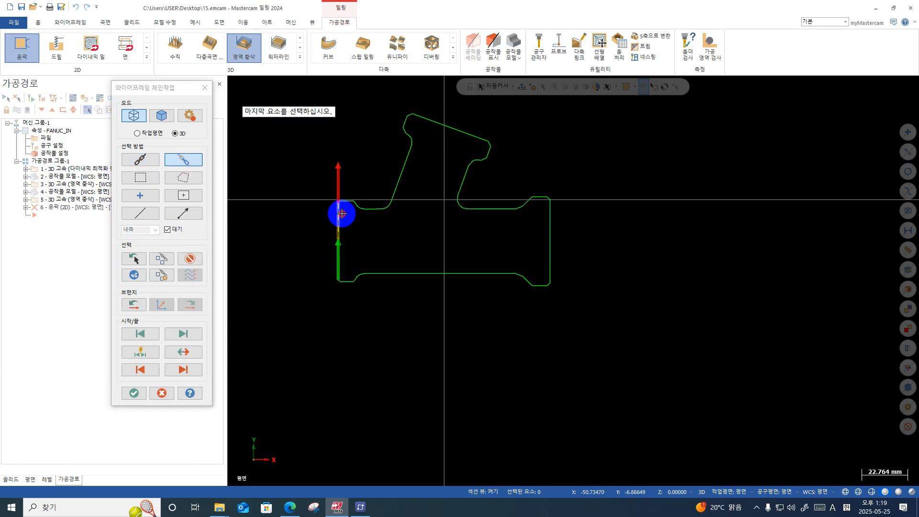
pyautogui.click(133, 275)
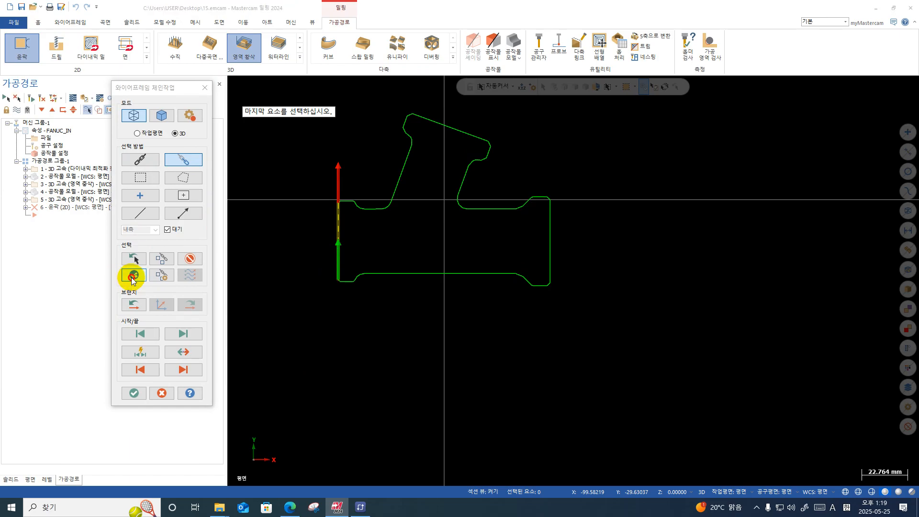
# - Add the branch's slanted end line and the silhouette's right end line as single-entity chains and accept the contour selection
pyautogui.click(139, 159)
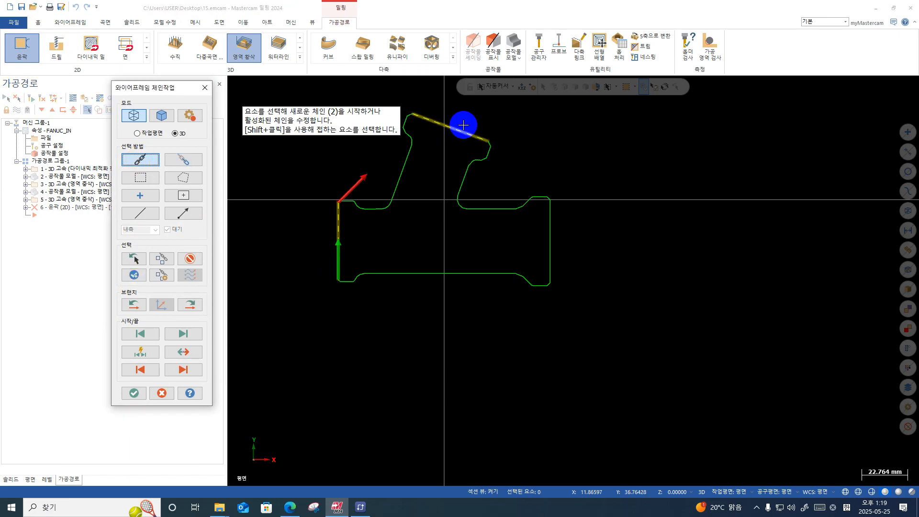
pyautogui.click(146, 219)
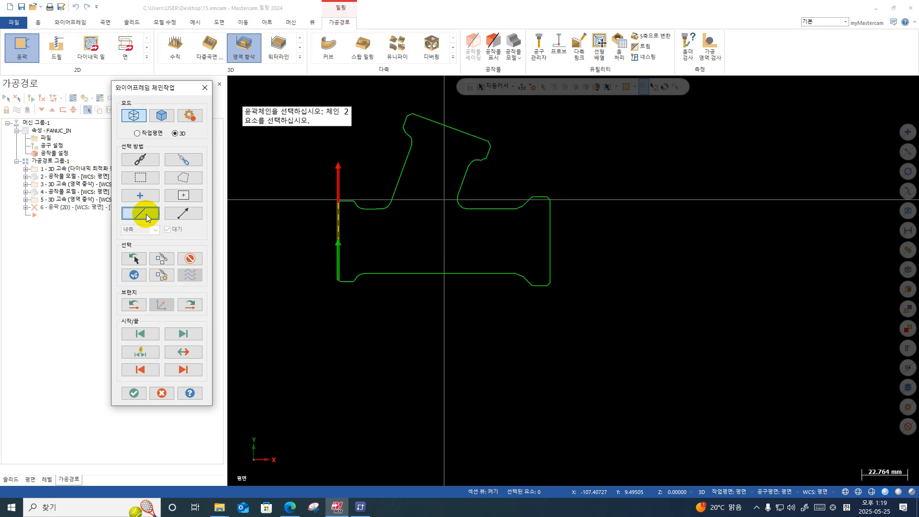
pyautogui.click(427, 117)
pyautogui.click(134, 275)
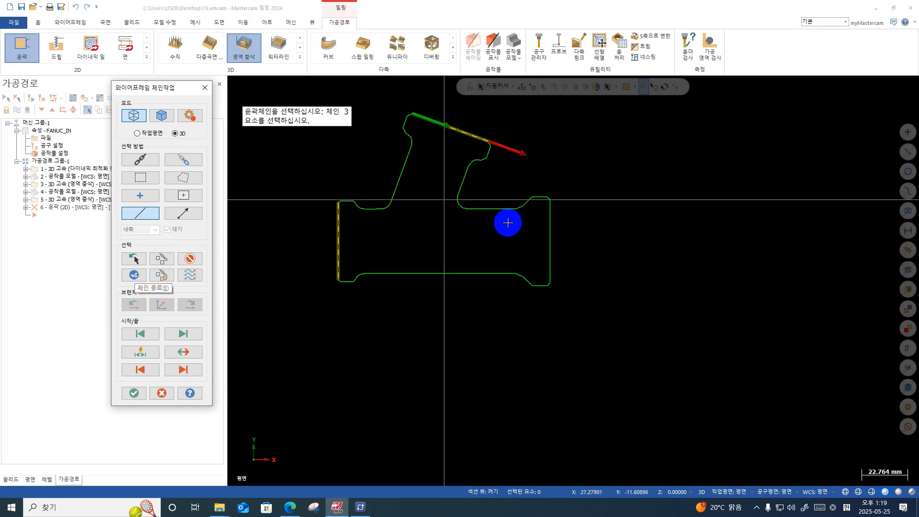
pyautogui.click(551, 212)
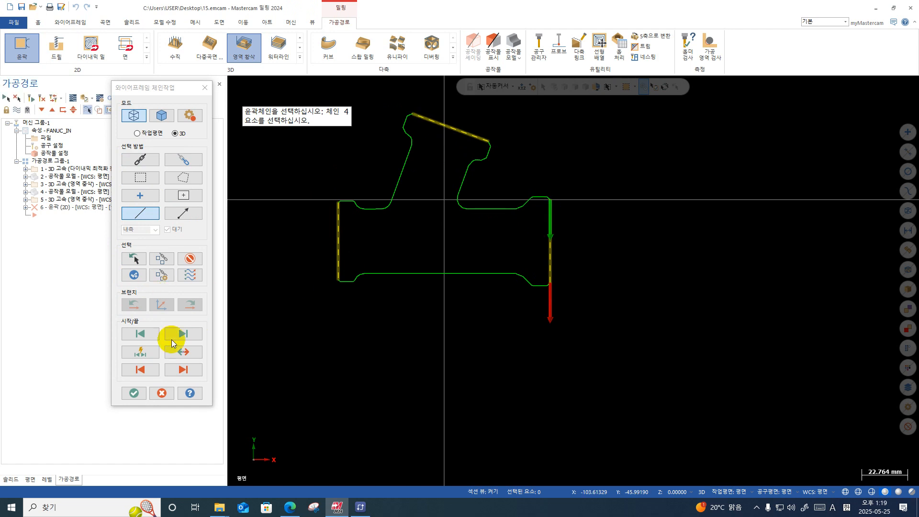
pyautogui.click(126, 397)
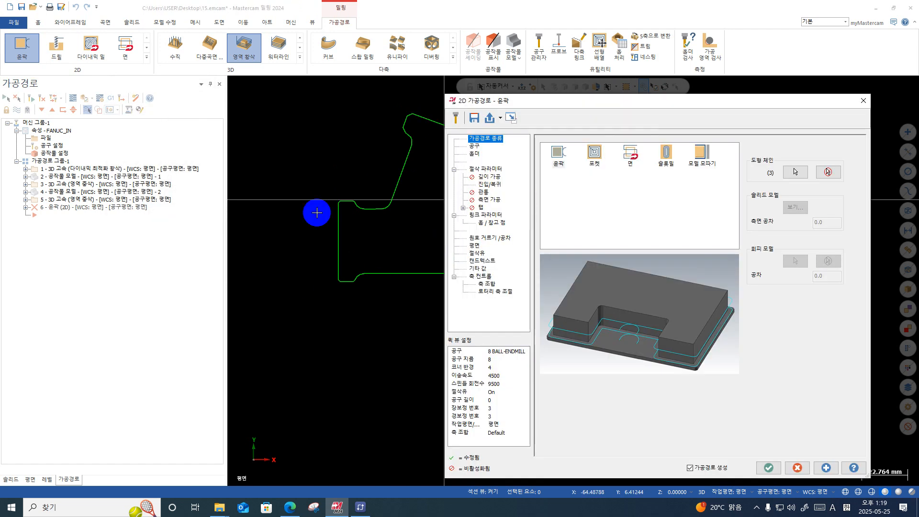
# - Assign the 12 Flat Endmill to the 2D contour and set its feed rate to 1800
pyautogui.moveTo(317, 213); pyautogui.dragTo(304, 196, button='middle')
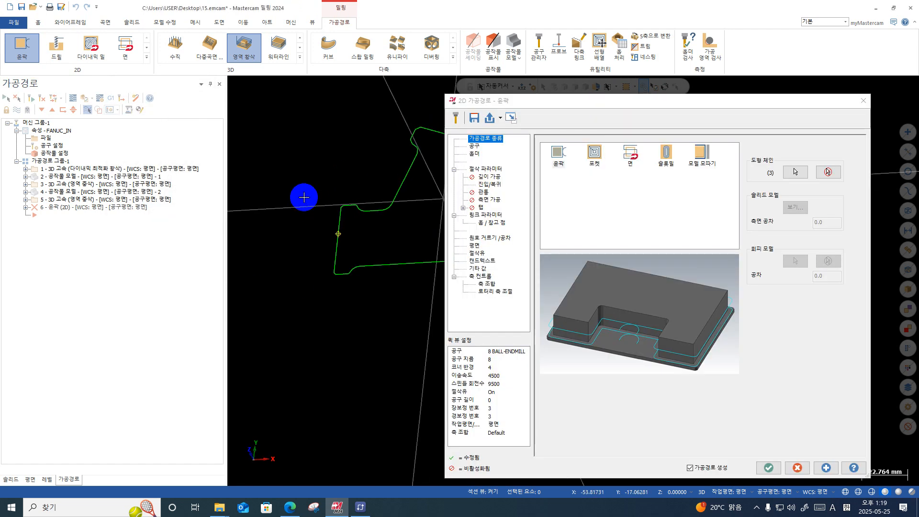
pyautogui.click(473, 146)
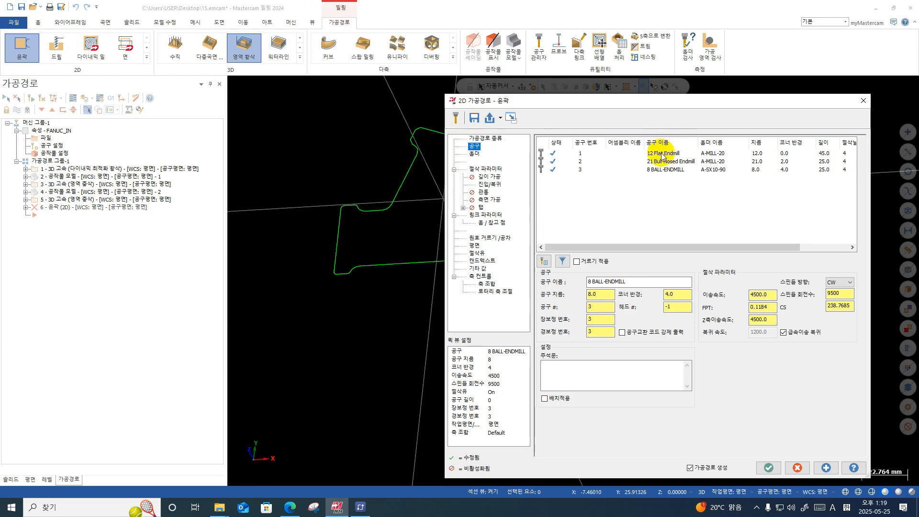
pyautogui.click(662, 154)
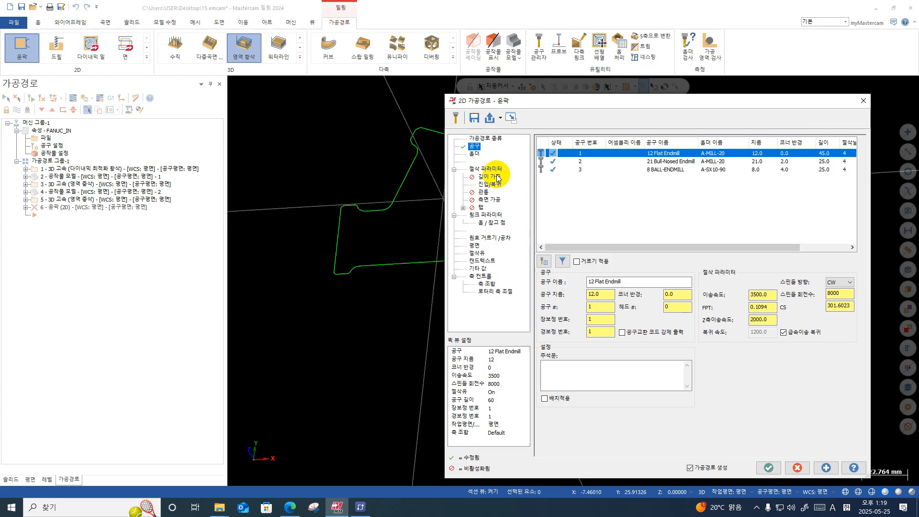
pyautogui.click(770, 295)
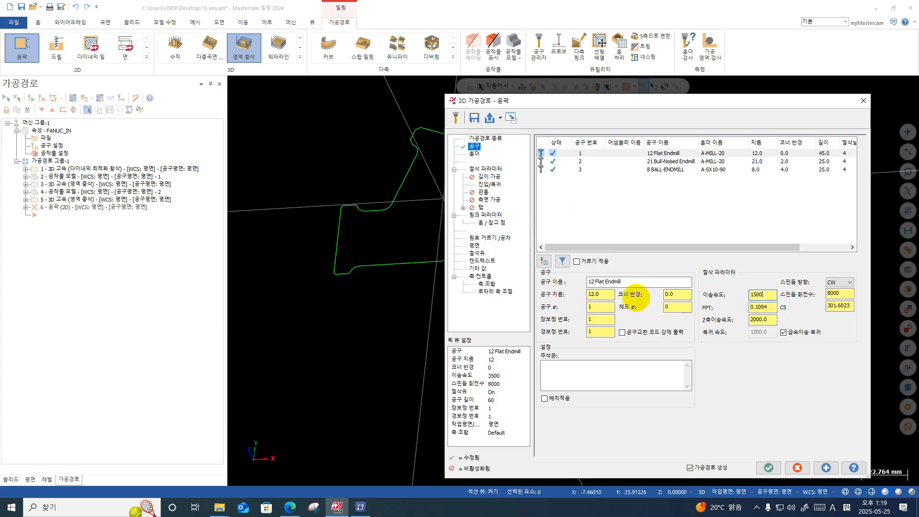
pyautogui.doubleClick(766, 295)
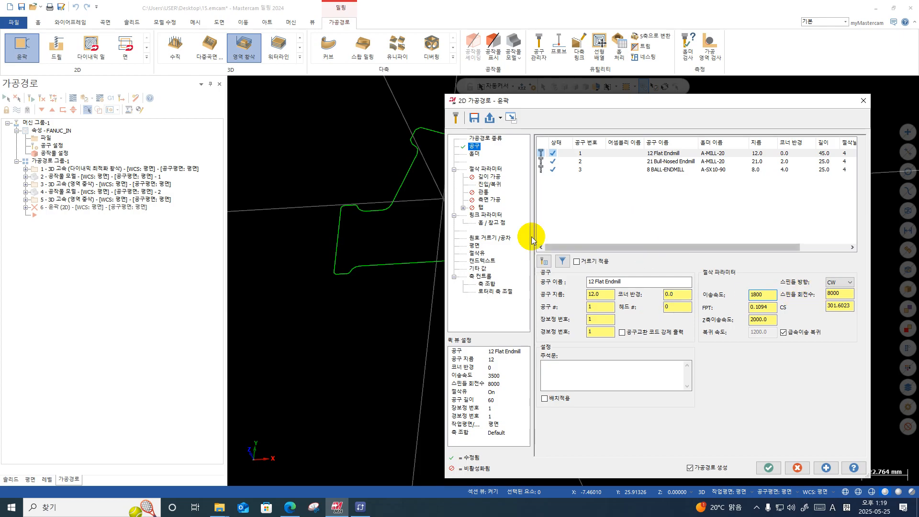
# - Review the contour's cut and lead in/out parameters, and enable multi passes with 1 finish pass
pyautogui.click(493, 168)
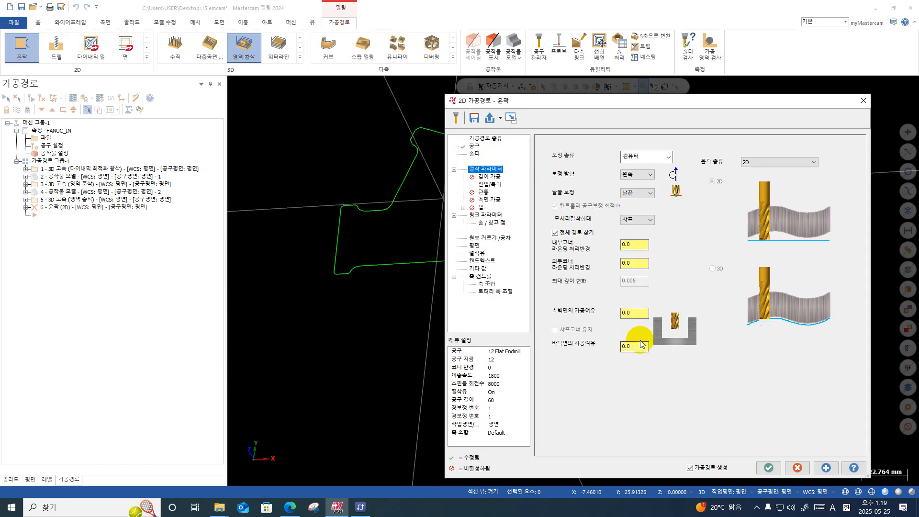
pyautogui.click(490, 185)
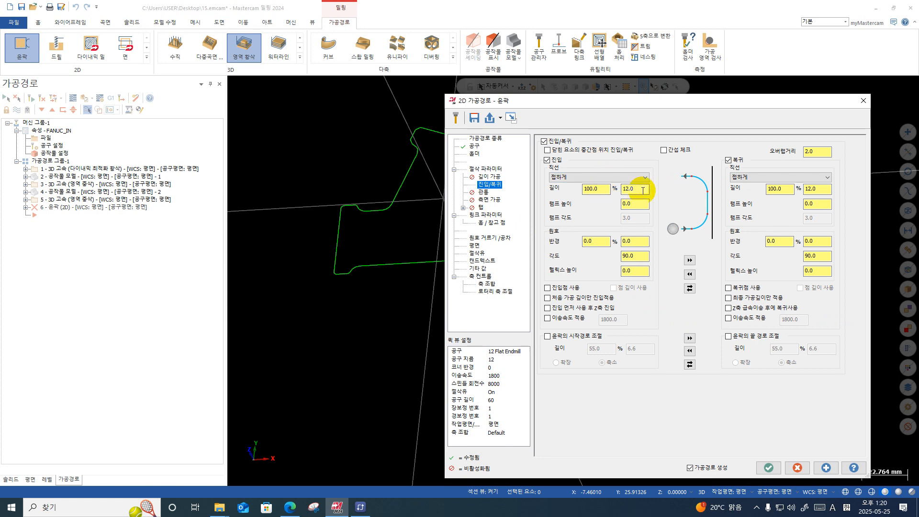
pyautogui.click(498, 168)
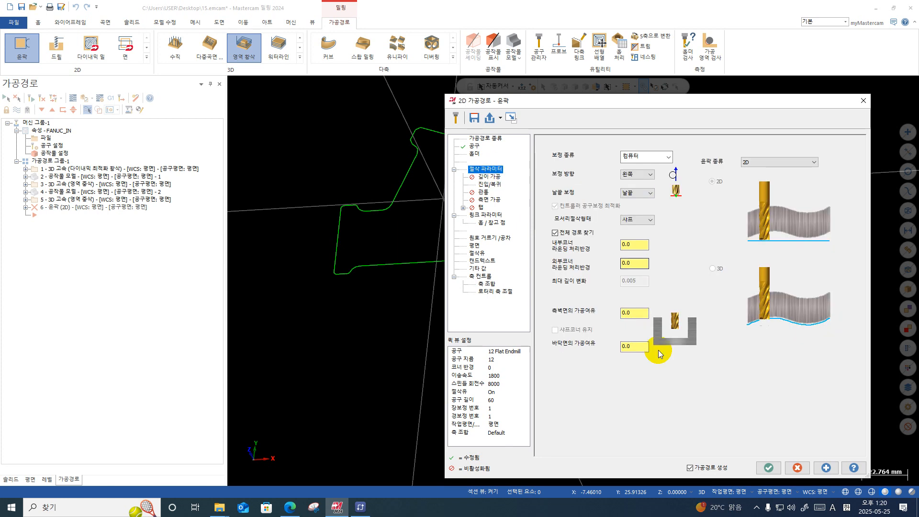
pyautogui.click(488, 200)
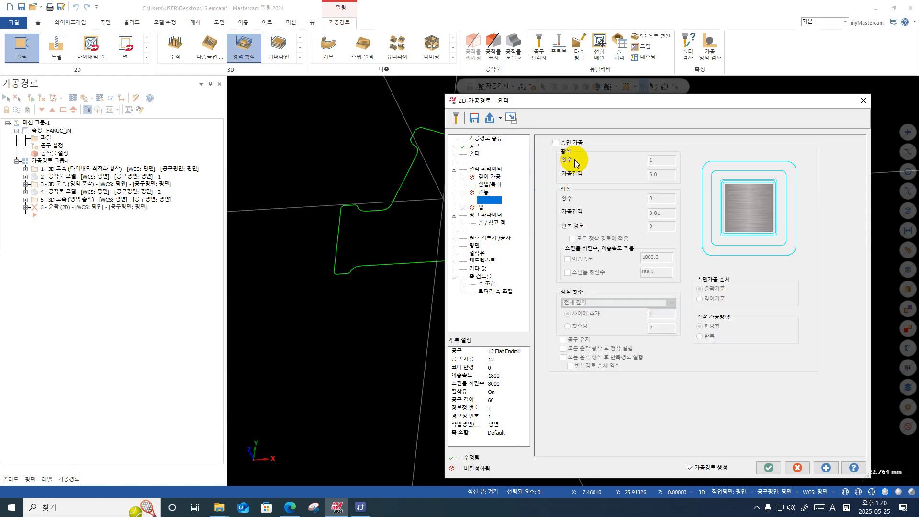
pyautogui.click(558, 143)
pyautogui.doubleClick(662, 198)
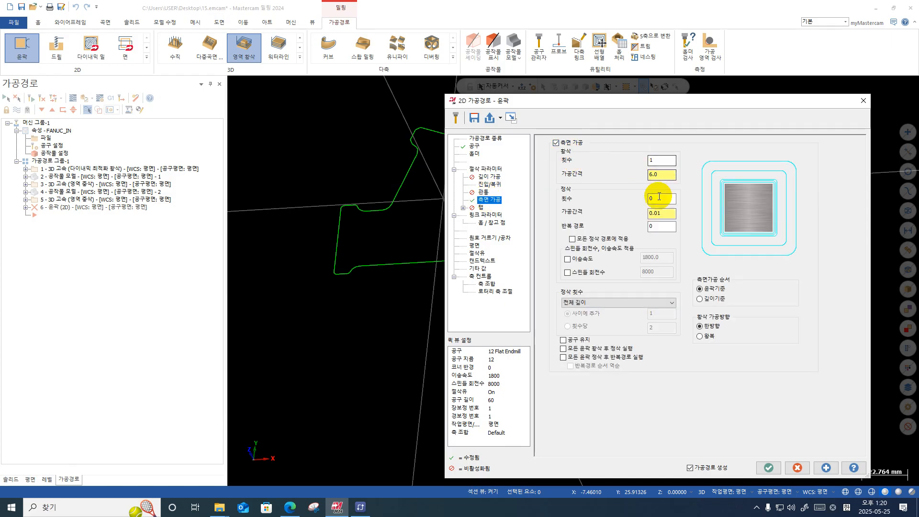
pyautogui.write('1')
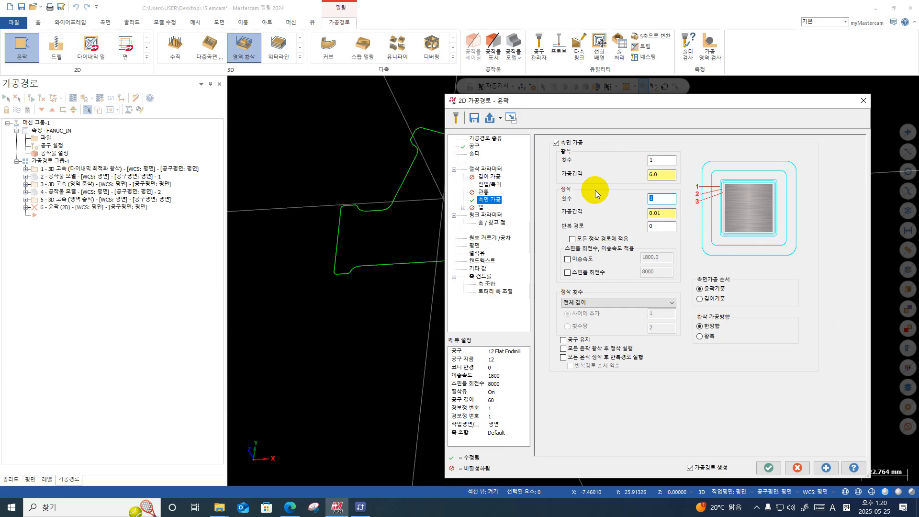
# - Set the contour's cutting depth to -45, generate the toolpath and check it in backplot
pyautogui.click(486, 215)
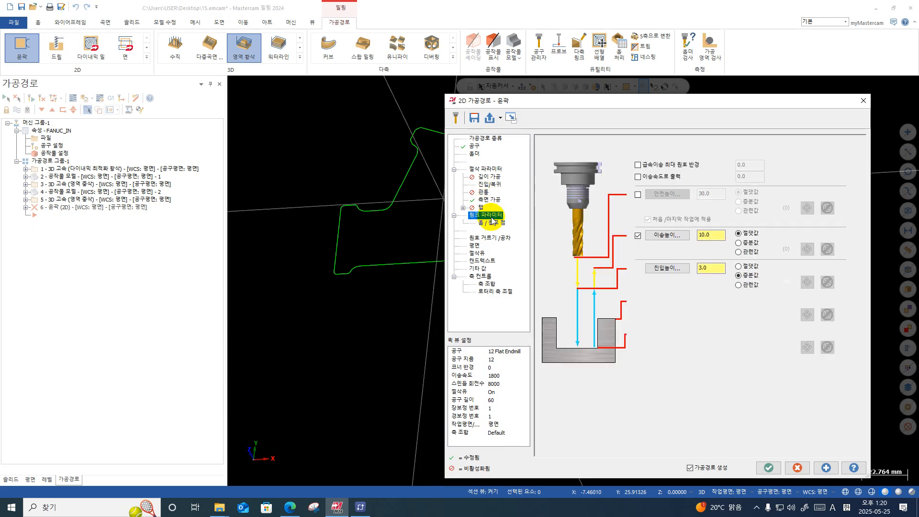
pyautogui.doubleClick(713, 332)
pyautogui.write('-')
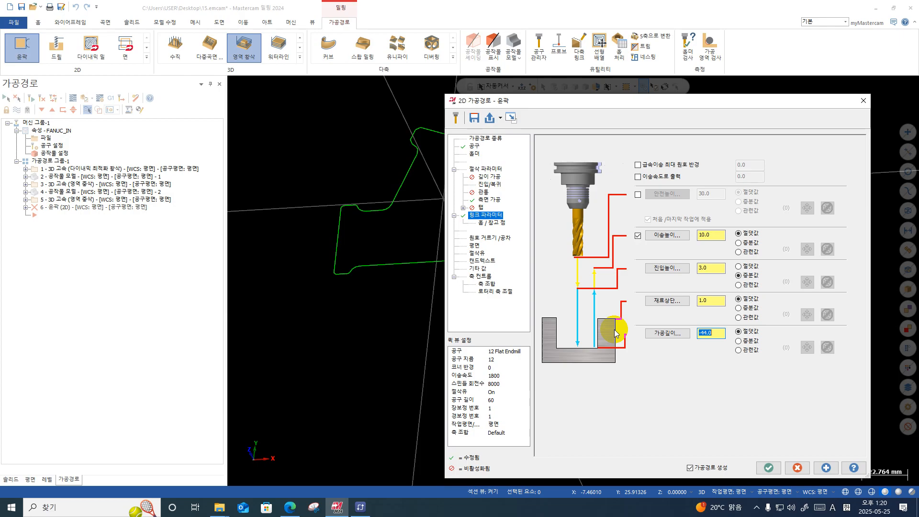
pyautogui.write('4')
pyautogui.click(769, 469)
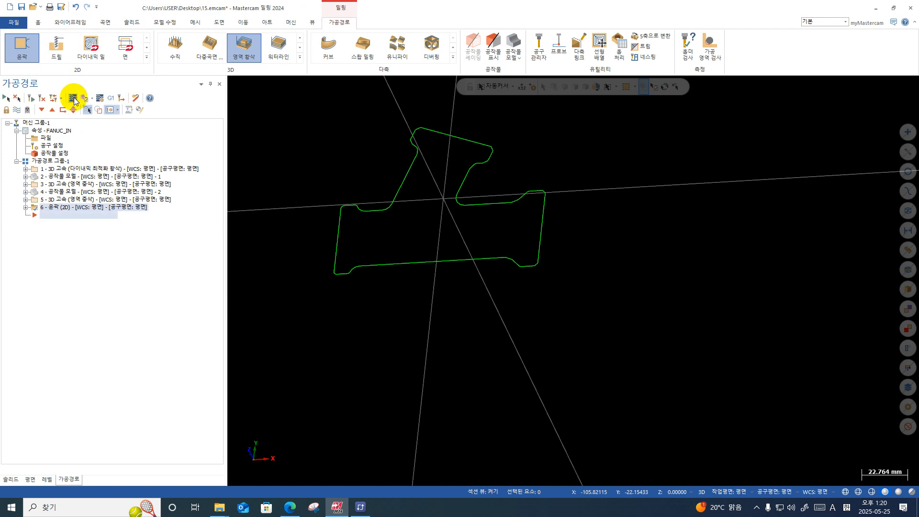
pyautogui.click(73, 98)
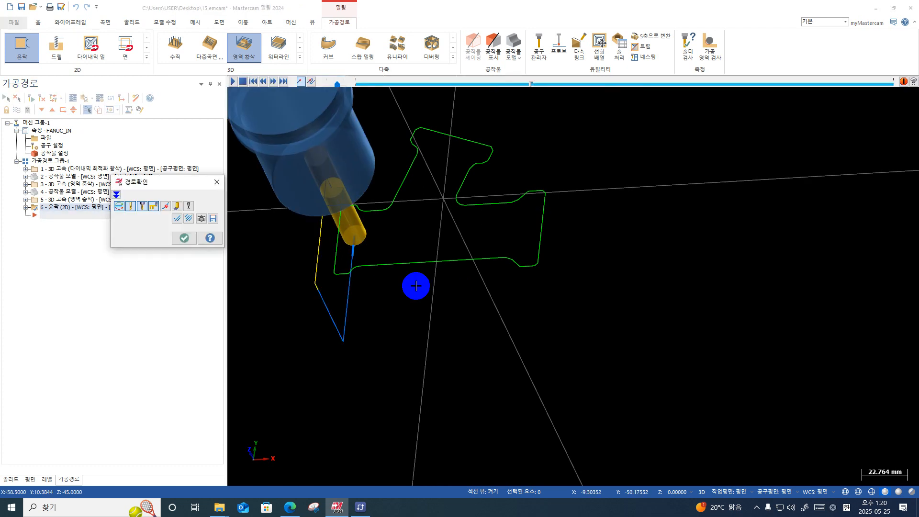
pyautogui.click(172, 240)
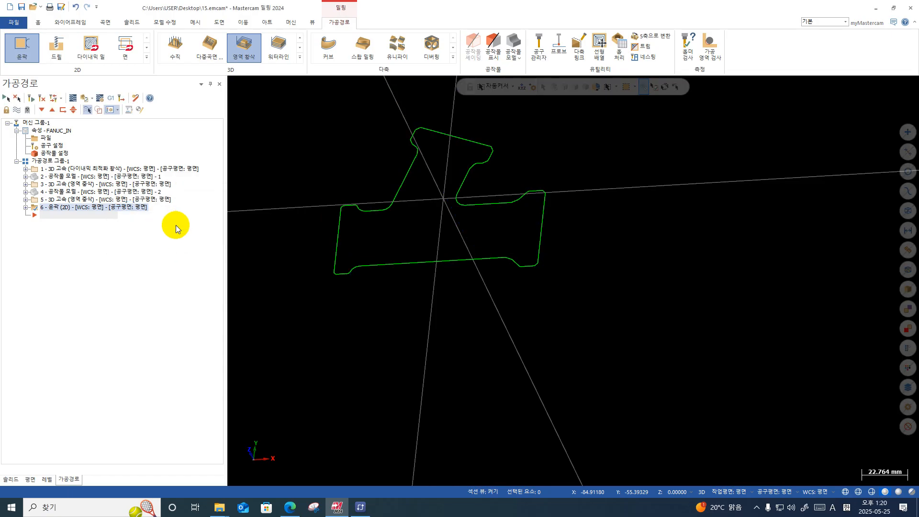
# - Begin a new stock model with area roughing operation 5 as its only source operation
pyautogui.click(65, 200)
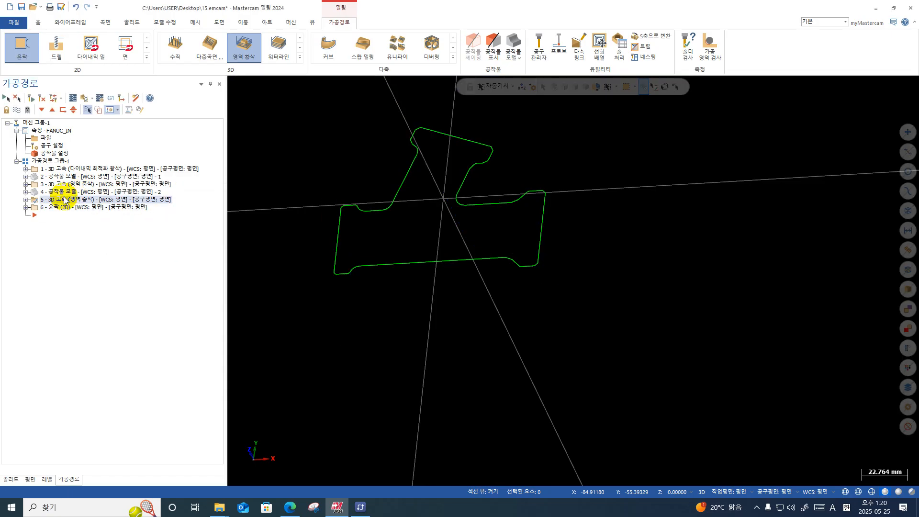
pyautogui.click(65, 193)
pyautogui.click(66, 202)
pyautogui.click(65, 192)
pyautogui.click(64, 200)
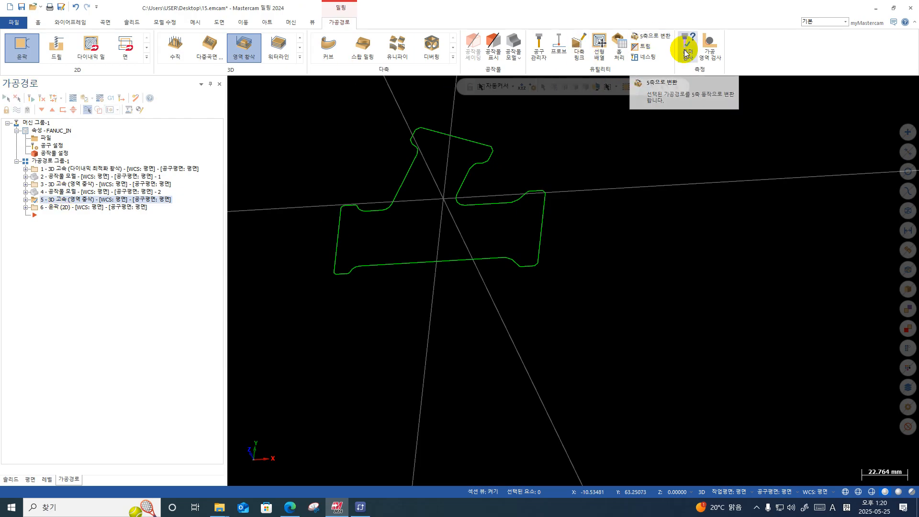
pyautogui.click(522, 43)
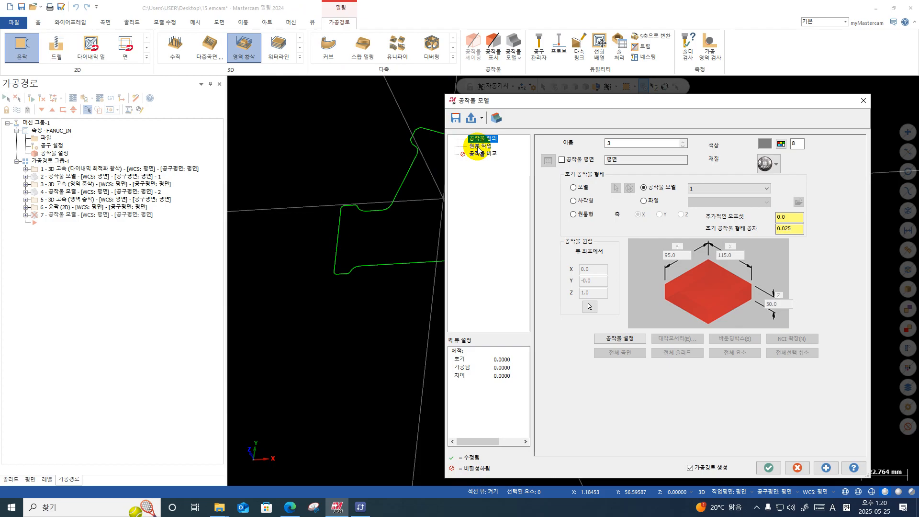
pyautogui.click(480, 146)
pyautogui.click(694, 217)
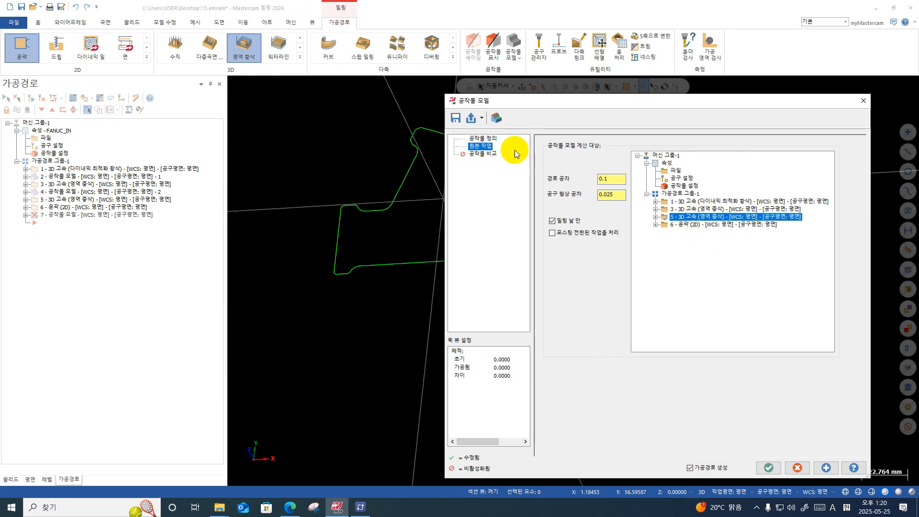
# - Base the new stock model on stock model 2, generate it and move it directly after area roughing operation 5
pyautogui.click(482, 138)
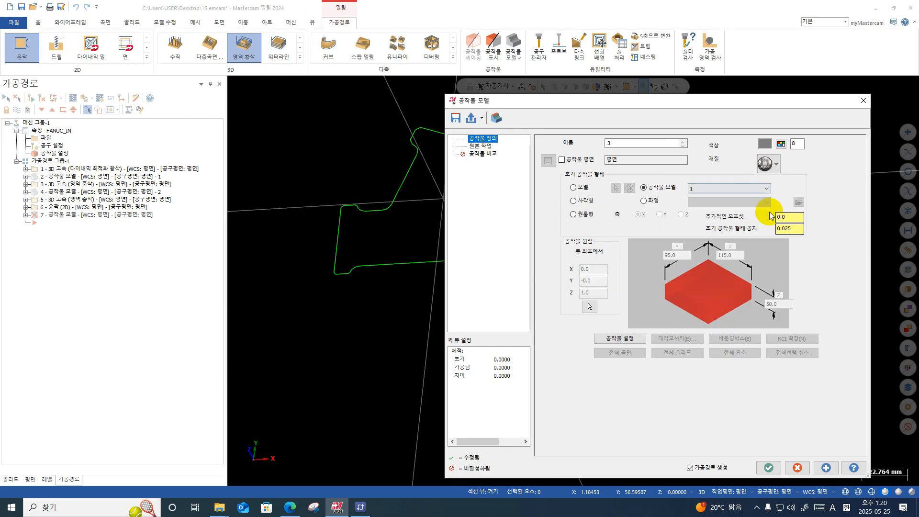
pyautogui.click(700, 191)
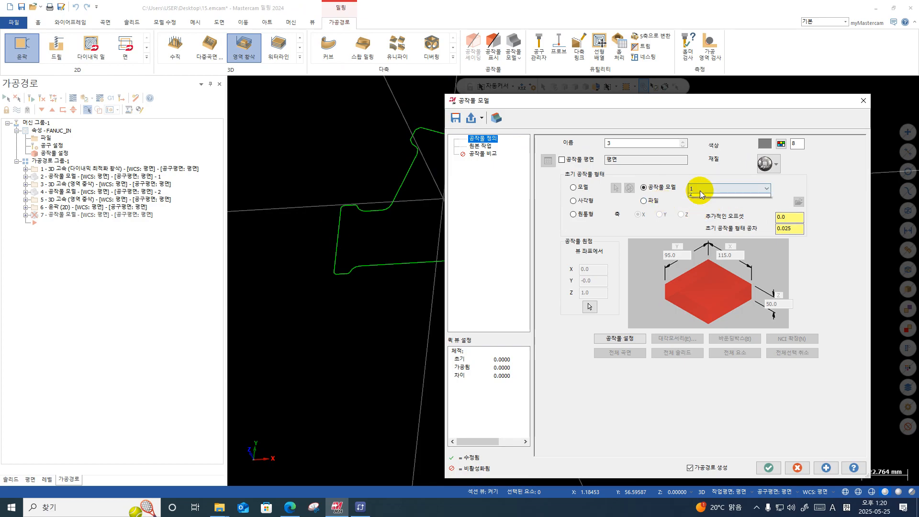
pyautogui.click(700, 201)
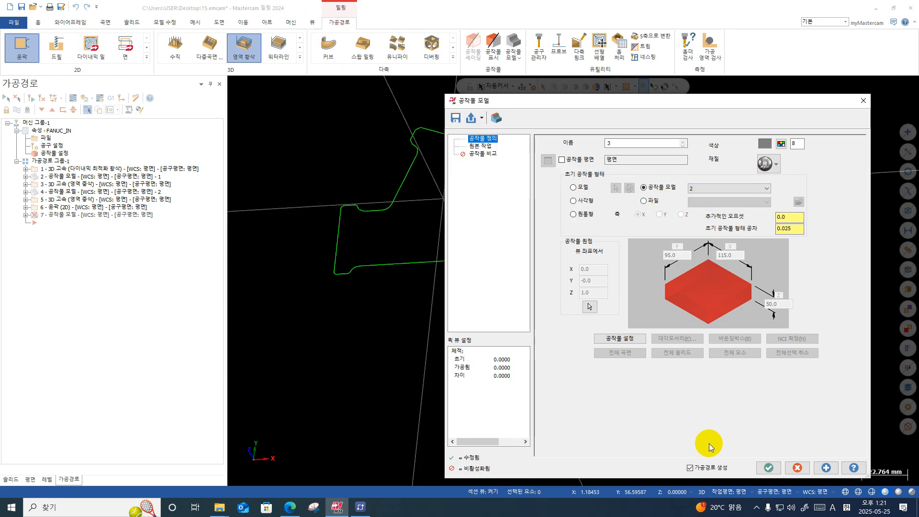
pyautogui.click(768, 468)
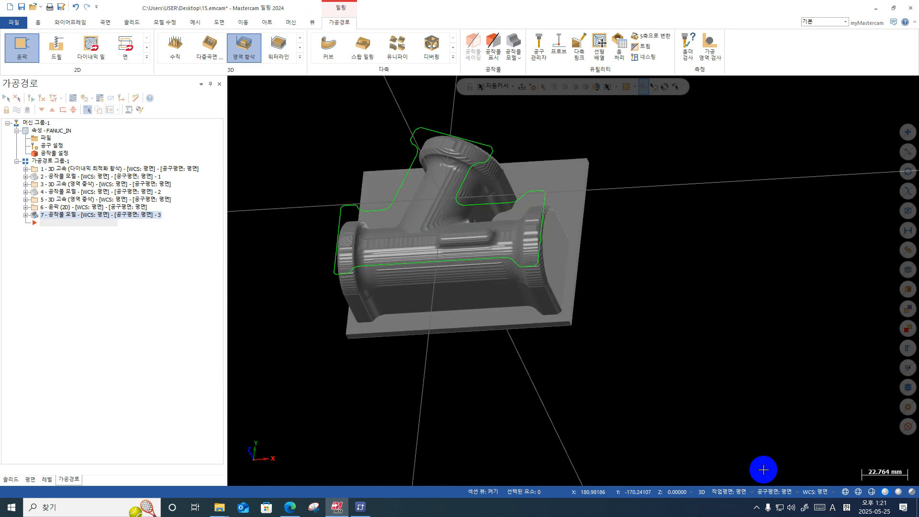
pyautogui.moveTo(67, 216); pyautogui.dragTo(60, 202, button='right')
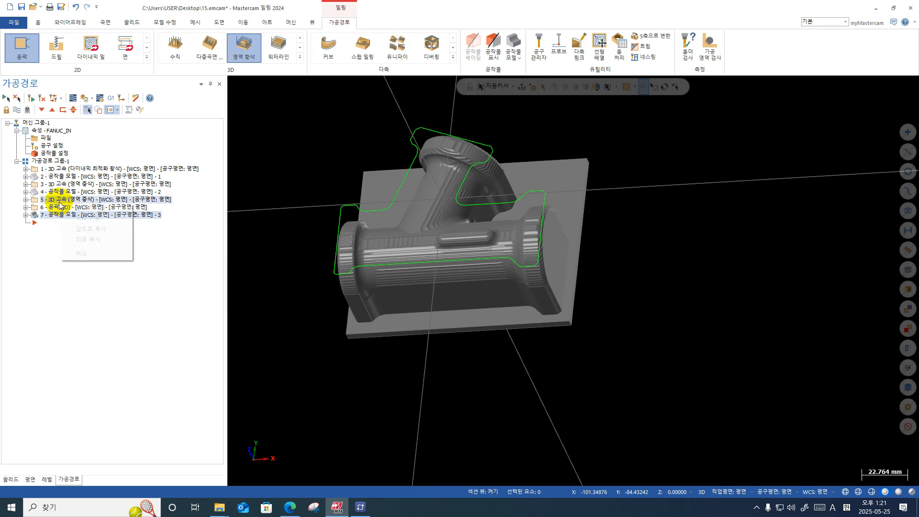
pyautogui.click(96, 224)
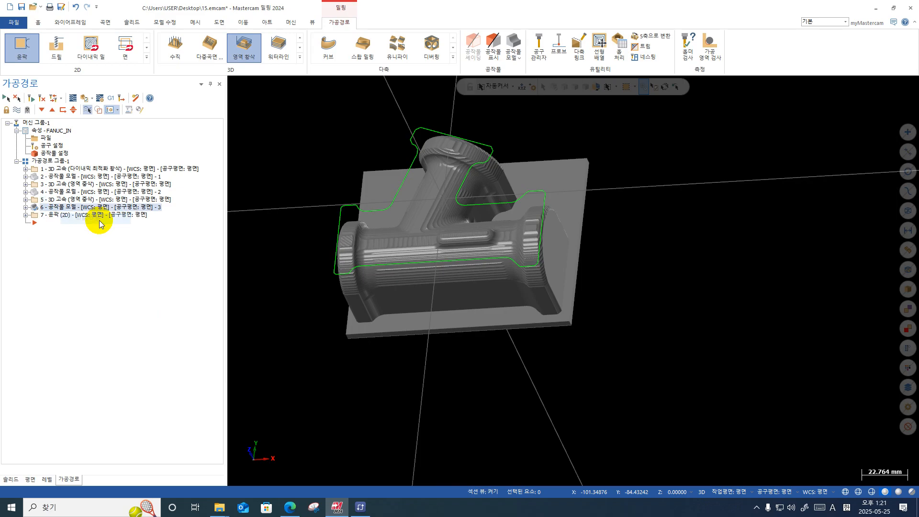
# - Verify the 2D contour on the new stock model, adjusting the playback speed while it runs
pyautogui.click(56, 216)
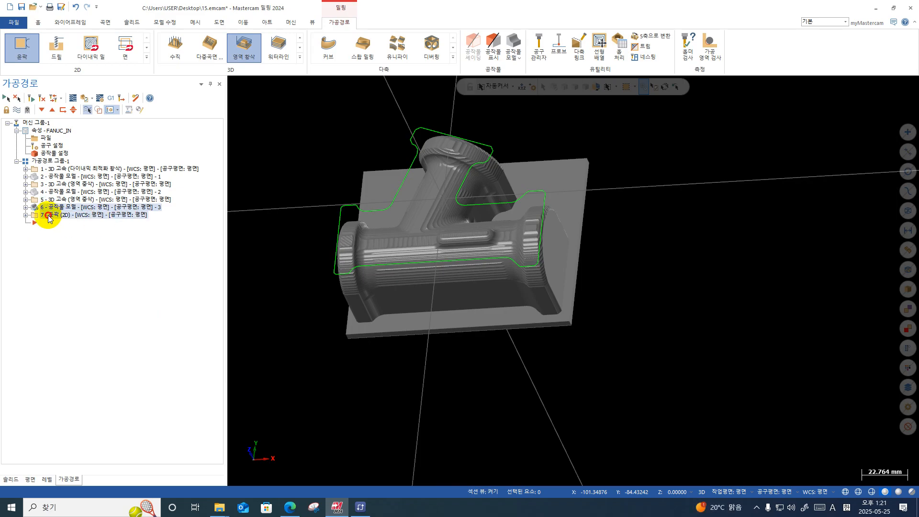
pyautogui.click(88, 99)
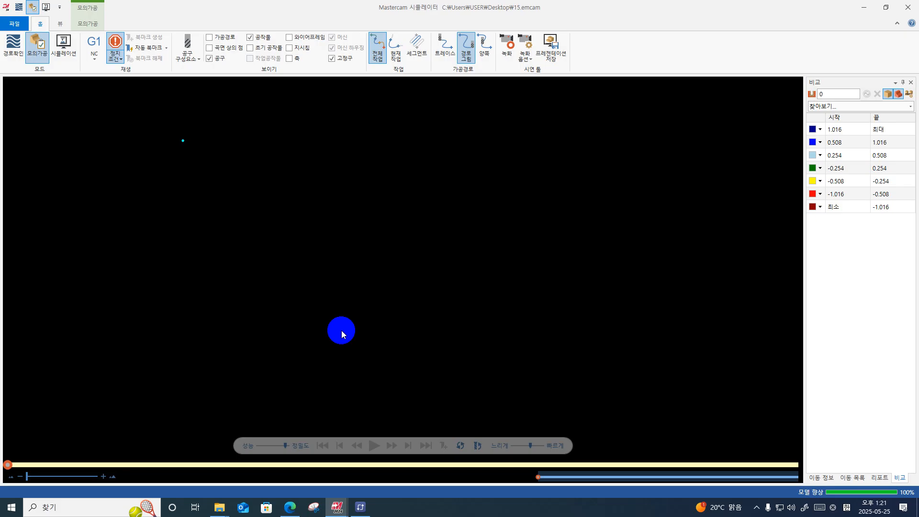
pyautogui.click(516, 445)
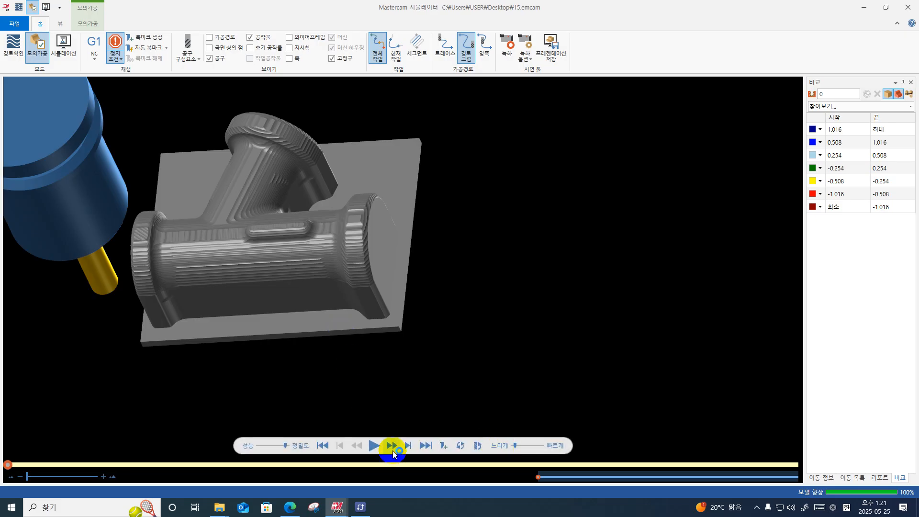
pyautogui.click(376, 445)
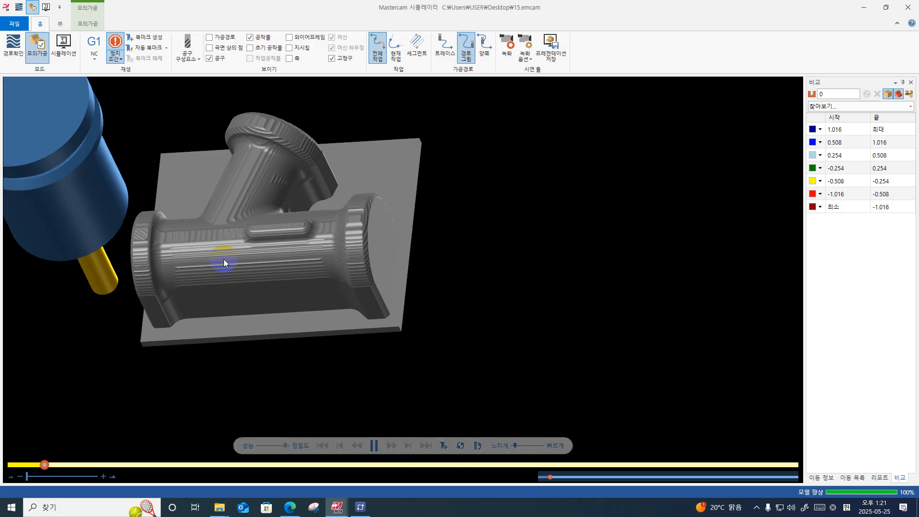
pyautogui.moveTo(200, 315); pyautogui.dragTo(226, 299)
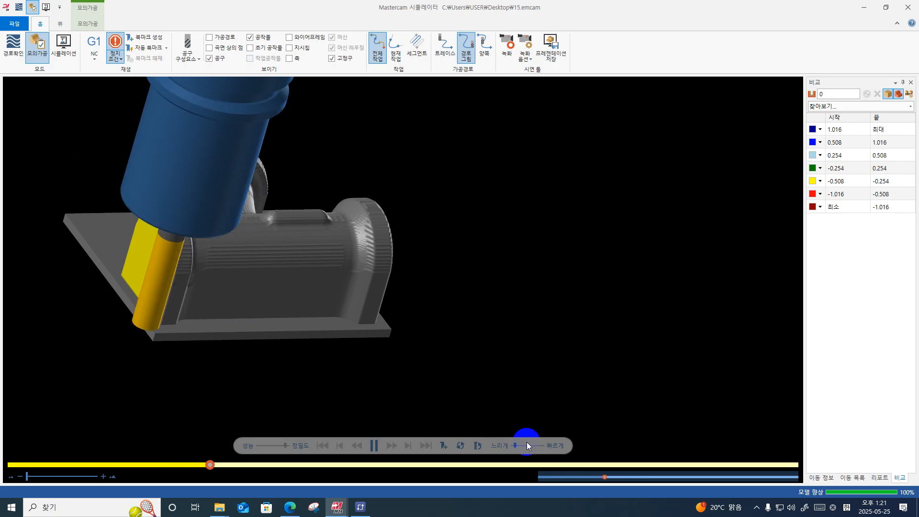
pyautogui.moveTo(527, 442); pyautogui.dragTo(522, 441)
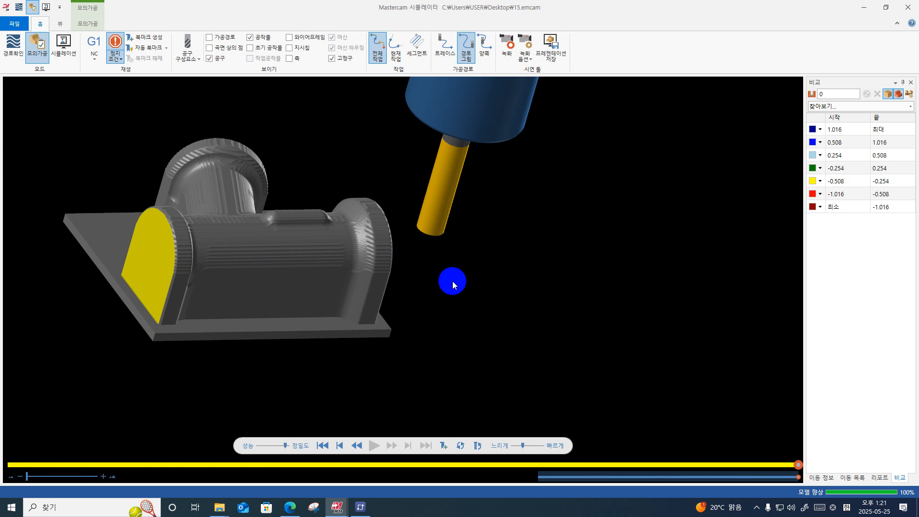
# - Examine the contoured end faces of the pipe fitting in the simulation from several tilted views
pyautogui.moveTo(451, 281); pyautogui.dragTo(437, 232, button='middle')
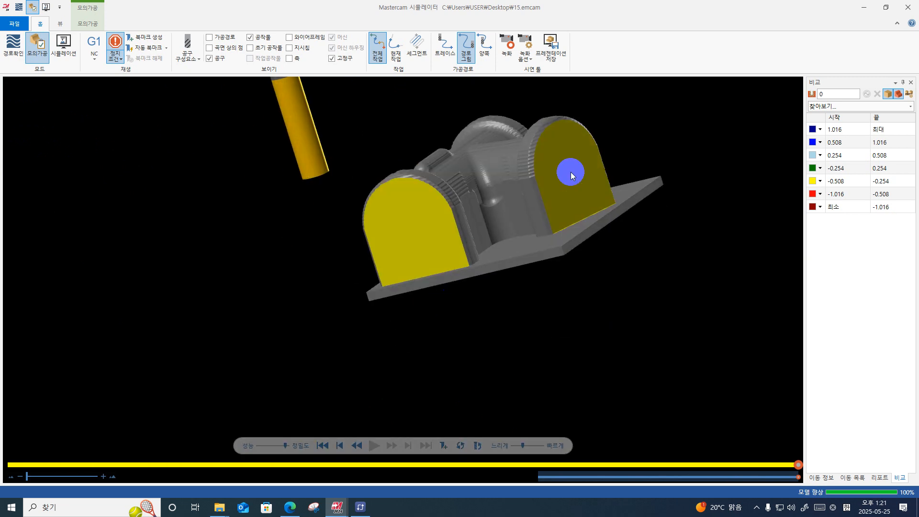
pyautogui.moveTo(573, 175); pyautogui.dragTo(684, 167, button='middle')
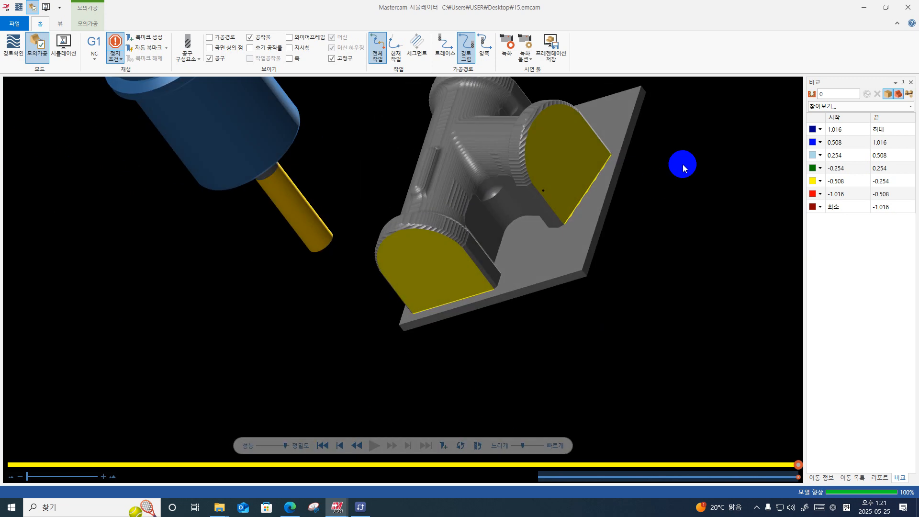
pyautogui.rightClick(684, 167)
pyautogui.click(646, 234)
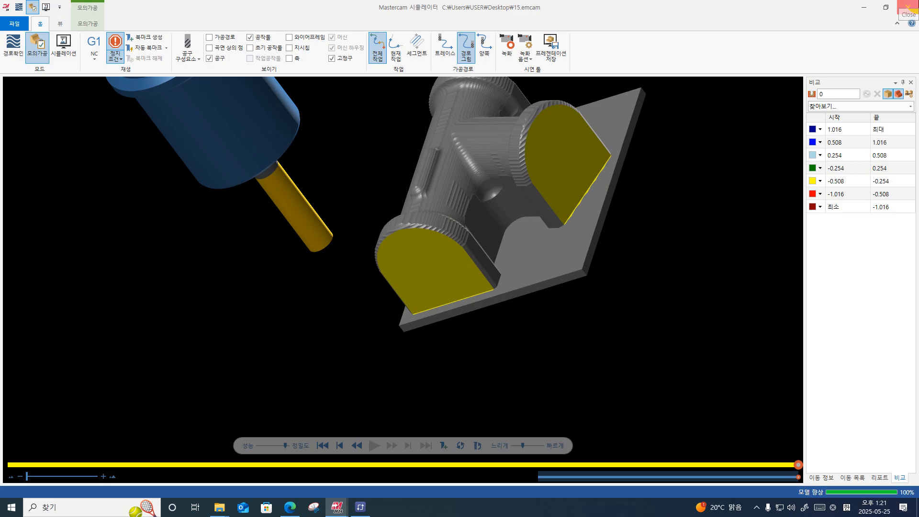
# - Create a new stock model based on stock model 3, with 2D contour operation 7 as its only source operation
pyautogui.click(907, 6)
pyautogui.rightClick(413, 181)
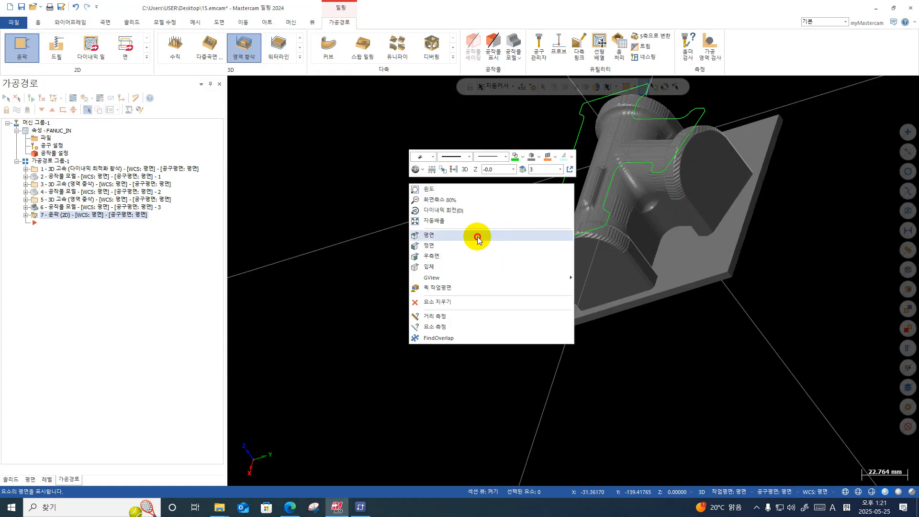
pyautogui.click(478, 237)
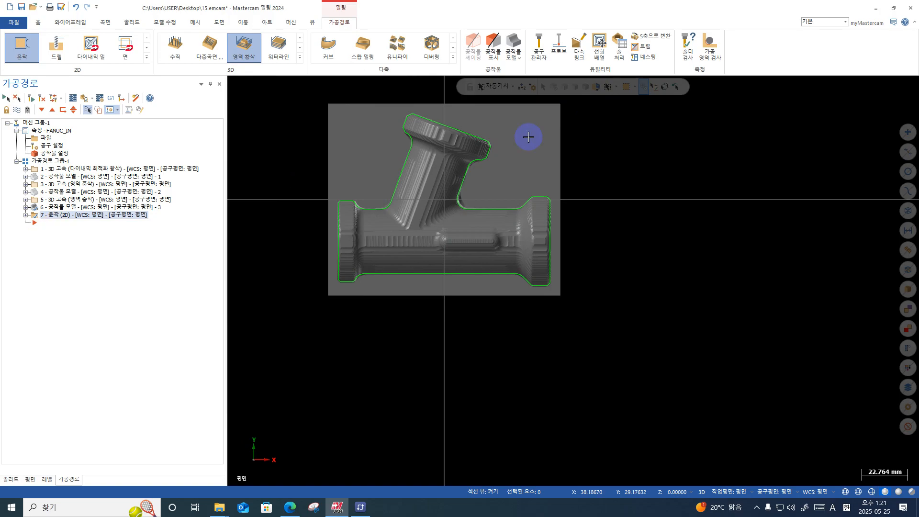
pyautogui.click(514, 40)
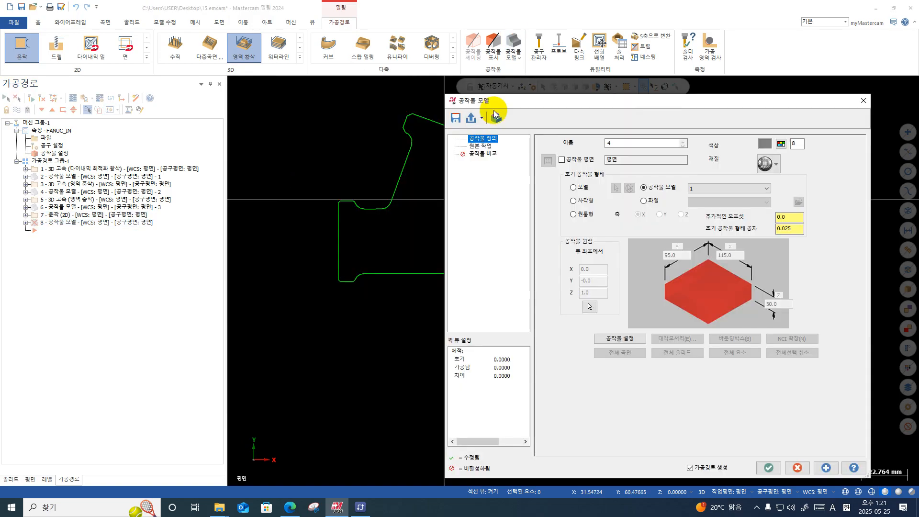
pyautogui.click(752, 191)
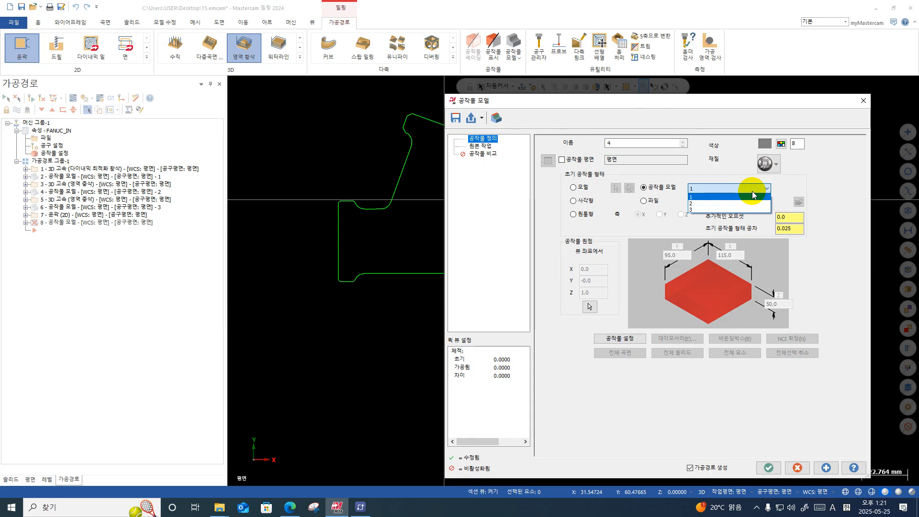
pyautogui.click(694, 210)
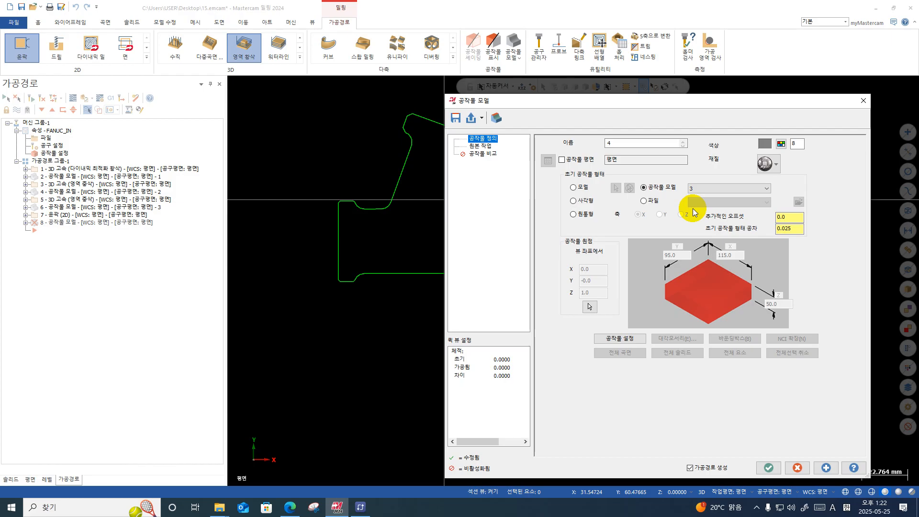
pyautogui.click(478, 146)
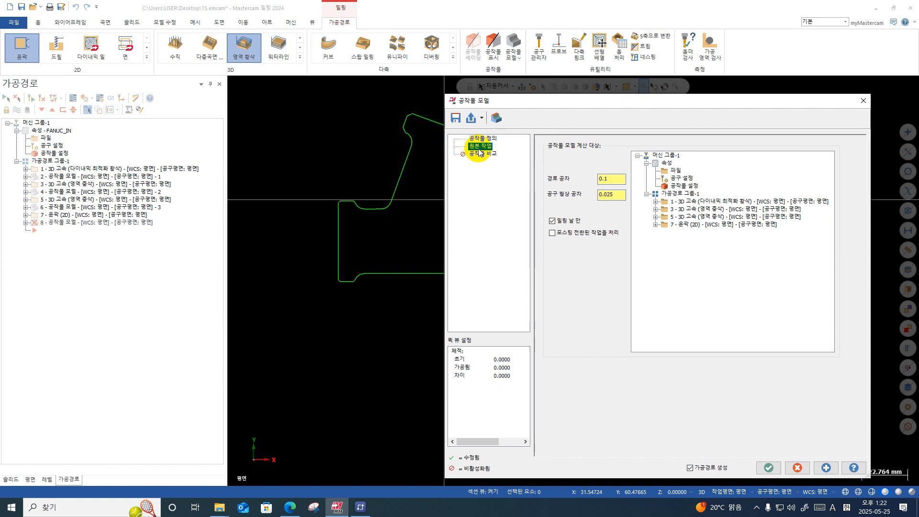
pyautogui.click(686, 228)
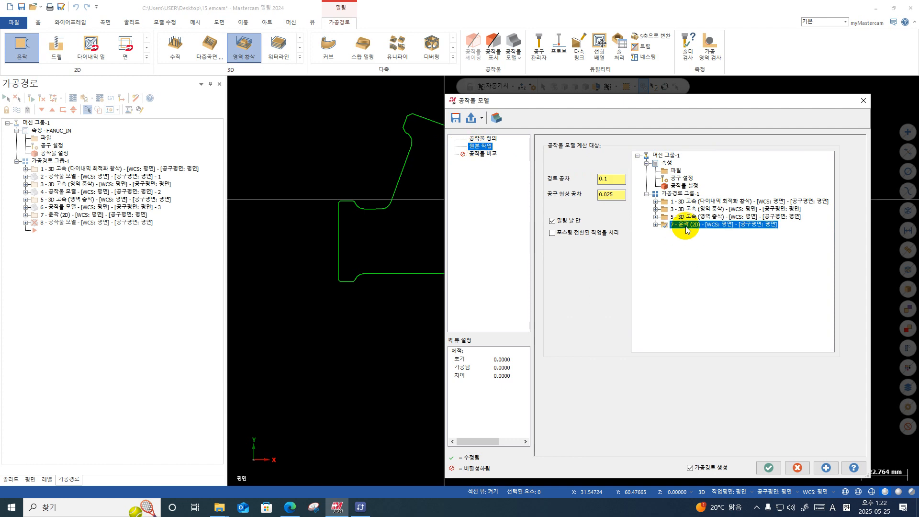
pyautogui.click(759, 467)
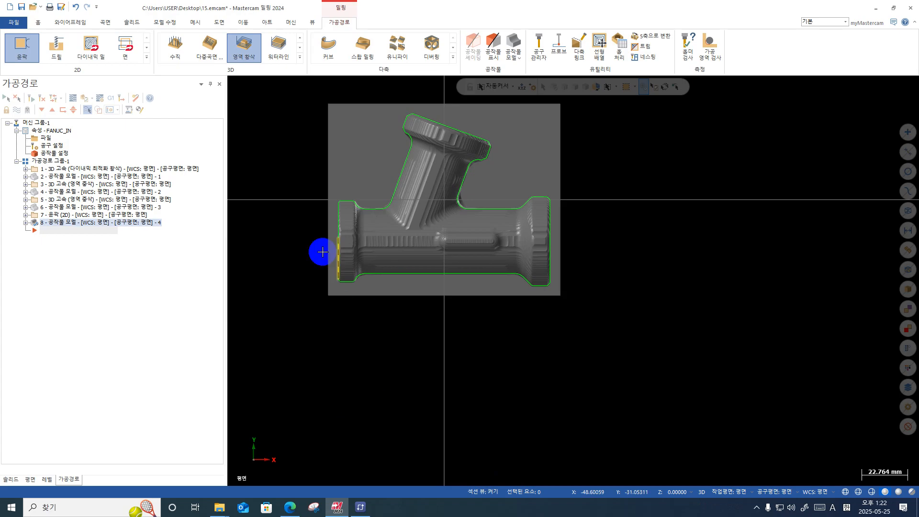
# - Examine the remaining stock along the pipe fitting's outline on the new stock model, from the end flange to the angled branch
pyautogui.scroll(-1, 320, 251)
pyautogui.scroll(5, 327, 215)
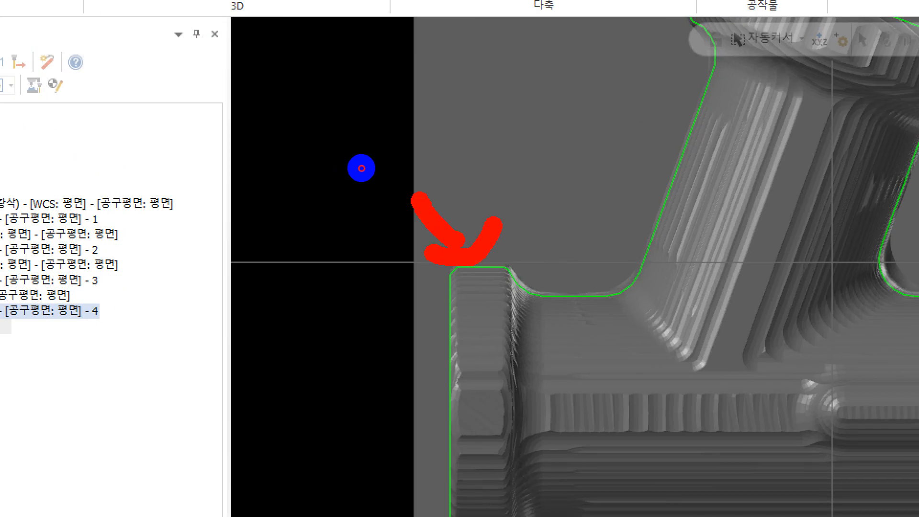
pyautogui.scroll(-1, 463, 274)
pyautogui.scroll(-1, 536, 182)
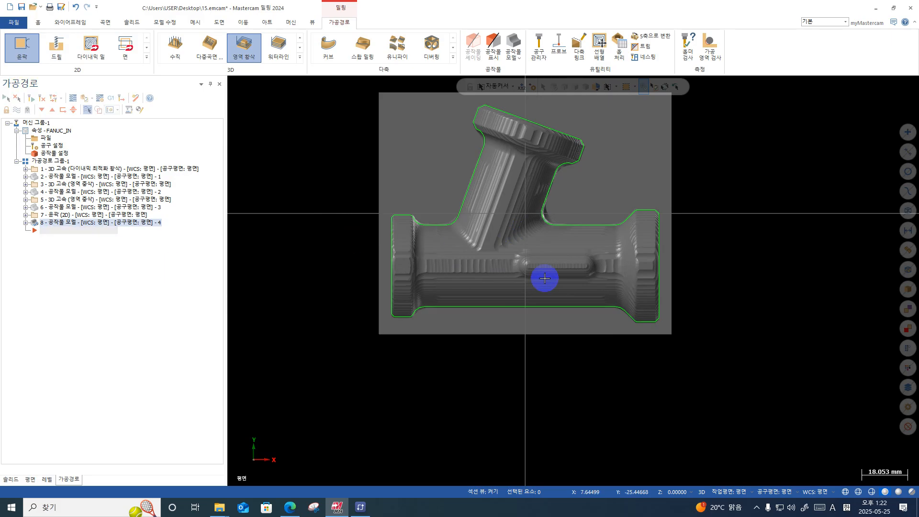
pyautogui.hotkey('ctrl', '1')
pyautogui.click(531, 314)
pyautogui.moveTo(469, 324); pyautogui.dragTo(493, 267)
pyautogui.moveTo(431, 247)
pyautogui.mouseDown()
pyautogui.moveTo(559, 225)
pyautogui.moveTo(546, 398)
pyautogui.mouseUp()
pyautogui.press('Escape')
pyautogui.scroll(-2, 359, 277)
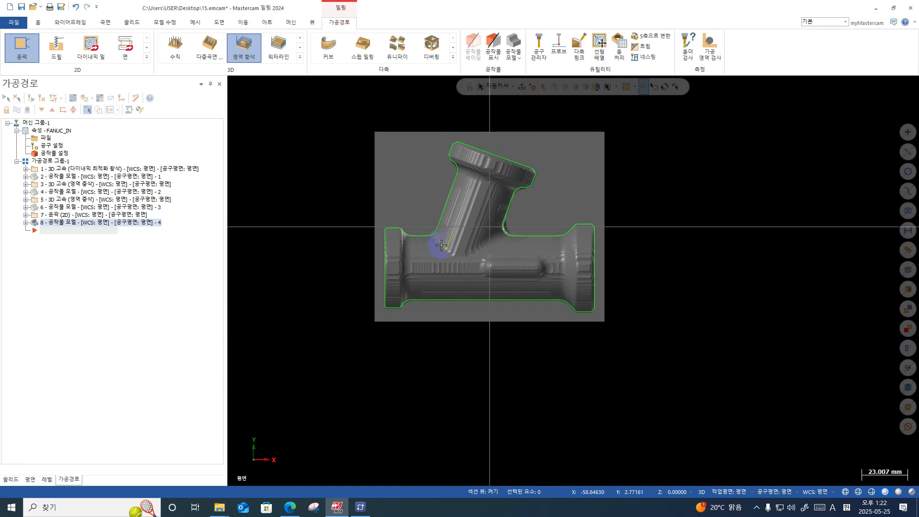
pyautogui.scroll(1, 522, 268)
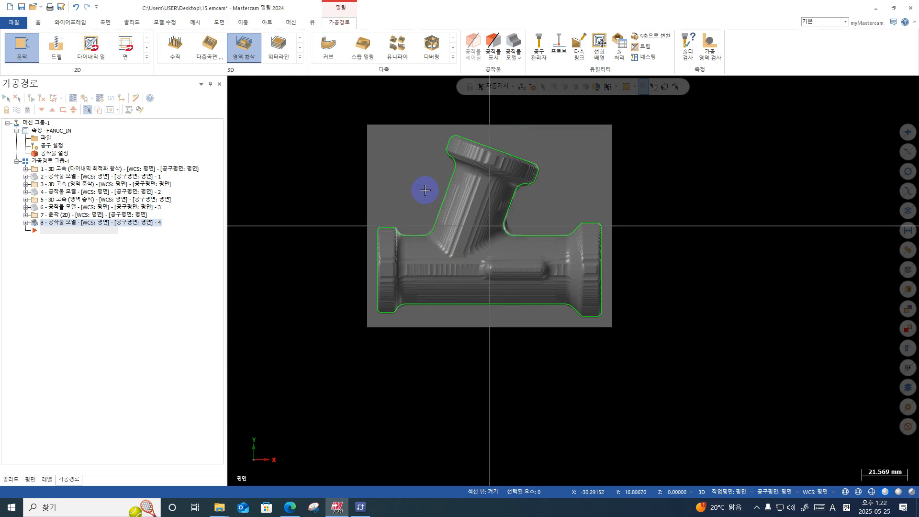
pyautogui.scroll(6, 487, 311)
pyautogui.scroll(-4, 487, 311)
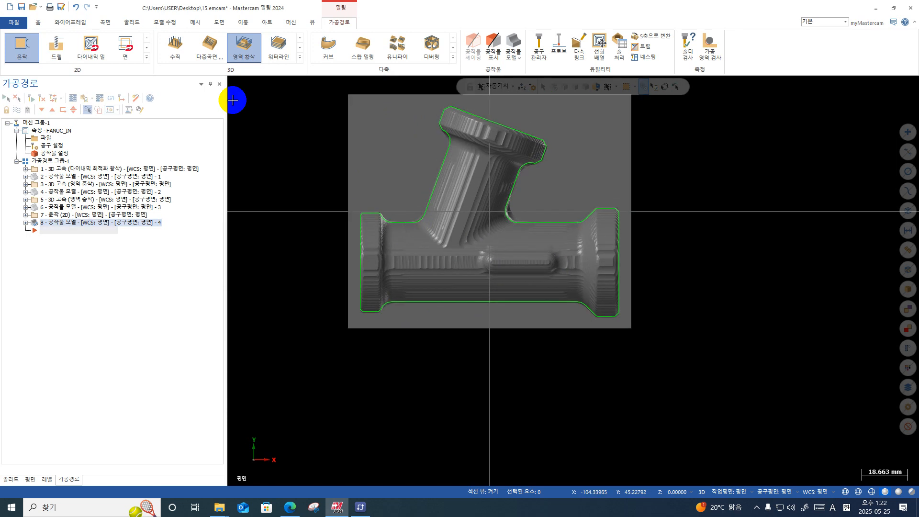
# - Start a 3D high-speed Waterline toolpath, show level 1 and select the whole pipe fitting solid as machining geometry
pyautogui.click(277, 52)
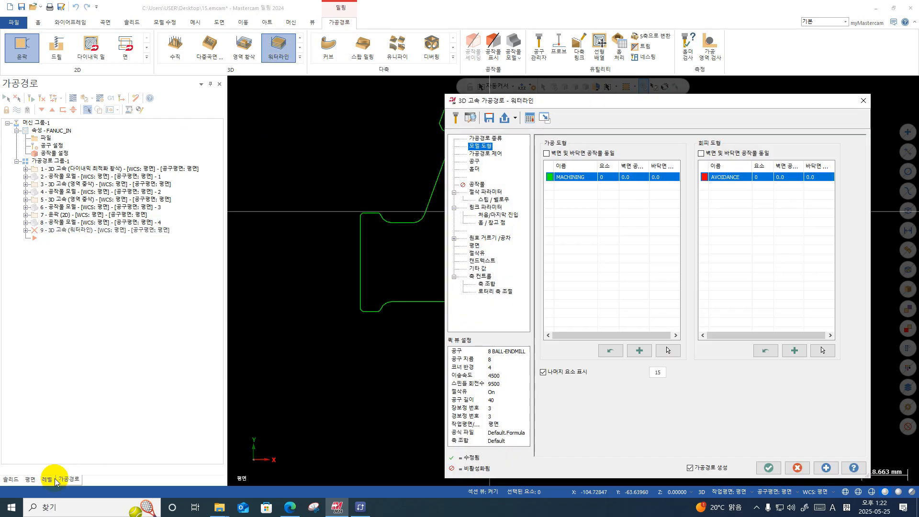
pyautogui.click(52, 480)
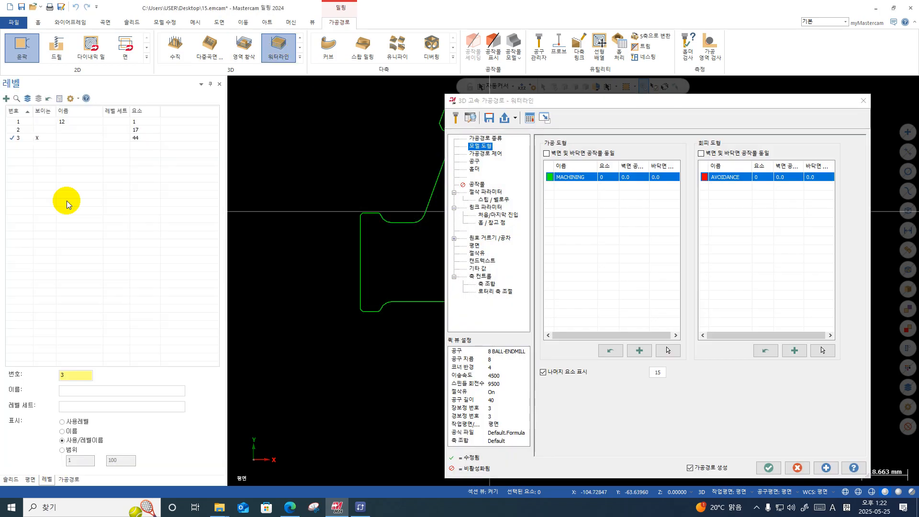
pyautogui.click(36, 122)
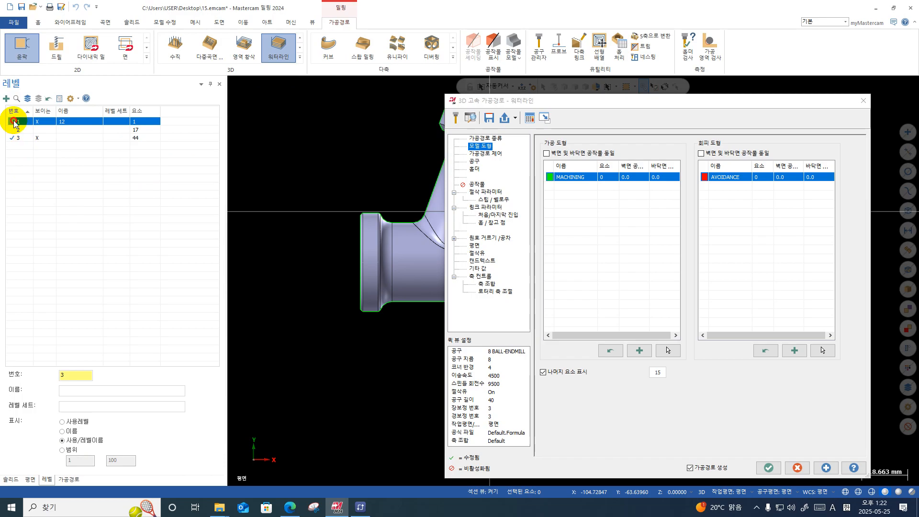
pyautogui.click(10, 139)
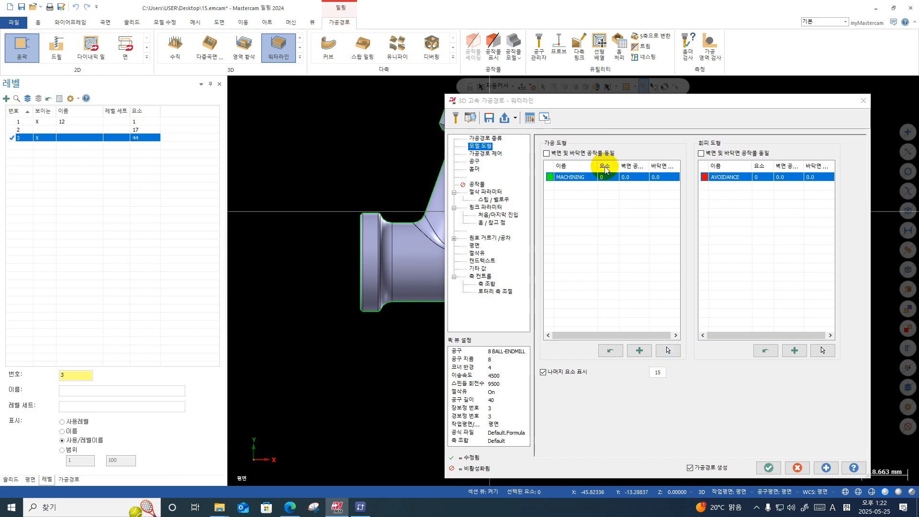
pyautogui.click(669, 351)
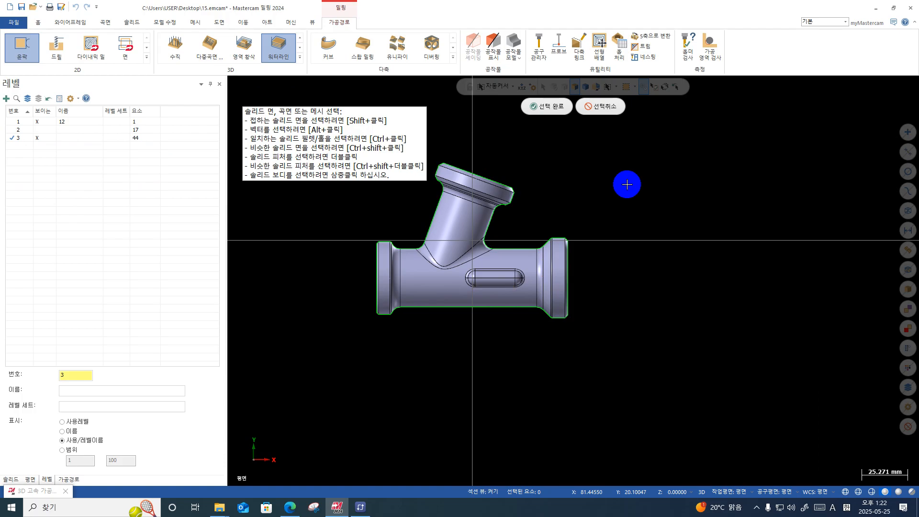
pyautogui.moveTo(625, 166); pyautogui.dragTo(298, 400)
pyautogui.press('Return')
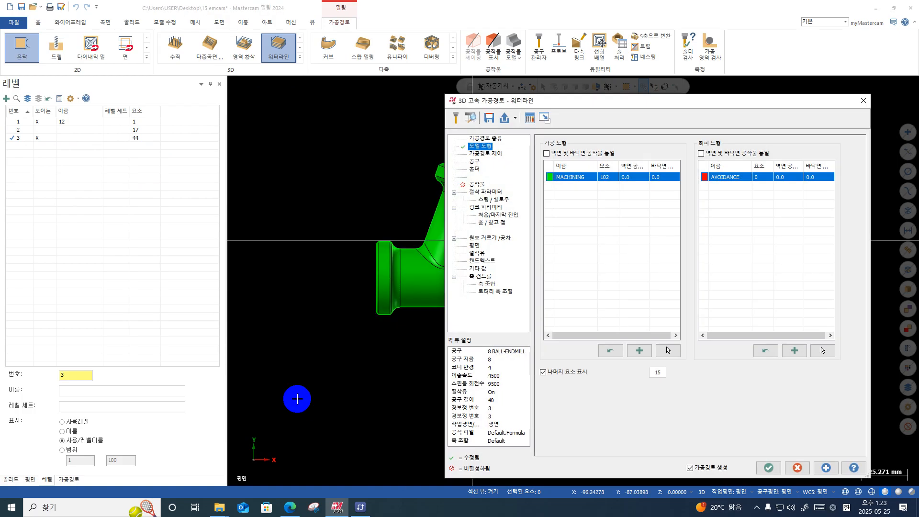
# - Set the machining geometry's wall stock to 0.1 and make the floor stock equal to it
pyautogui.click(639, 181)
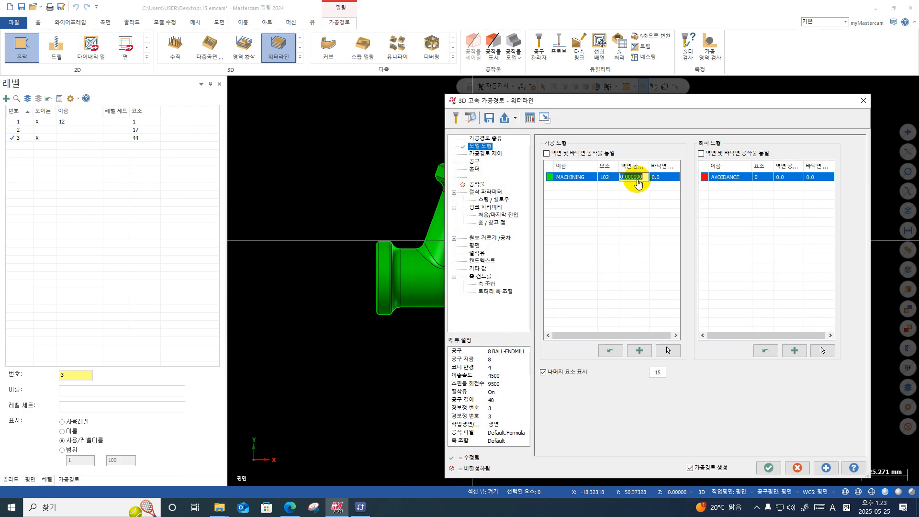
pyautogui.write('0.1')
pyautogui.click(571, 160)
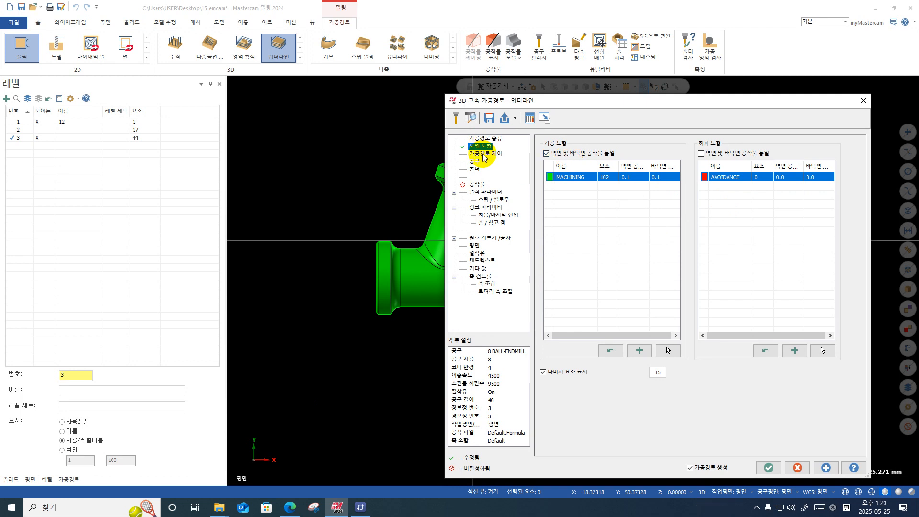
# - Select the pipe fitting's outer outline as the containment chain of the Waterline toolpath
pyautogui.click(484, 154)
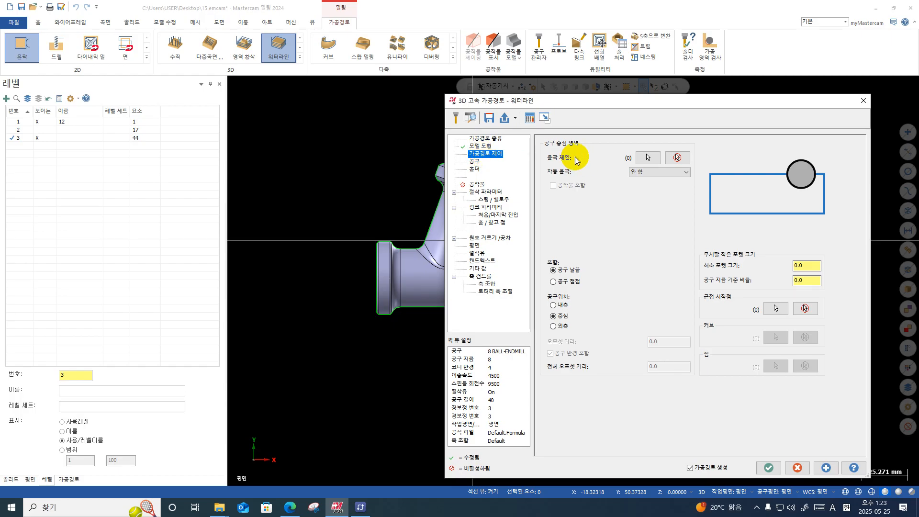
pyautogui.click(649, 156)
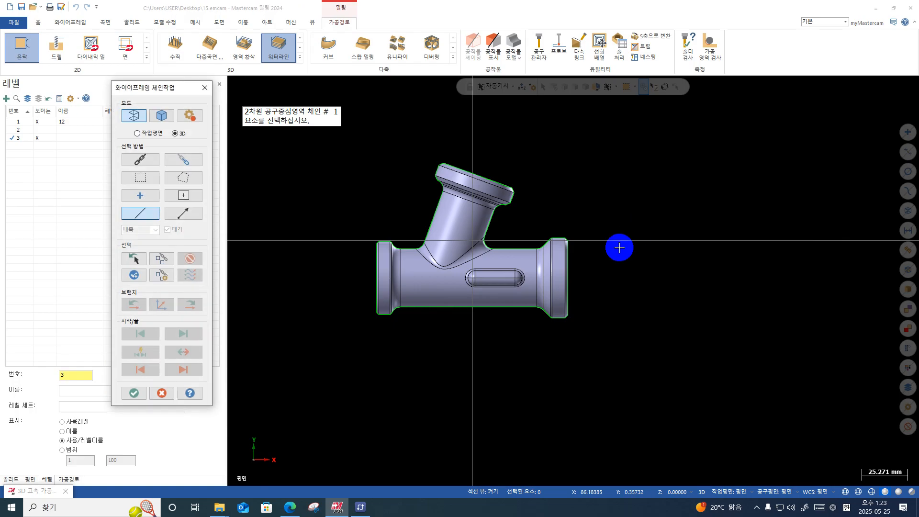
pyautogui.click(156, 165)
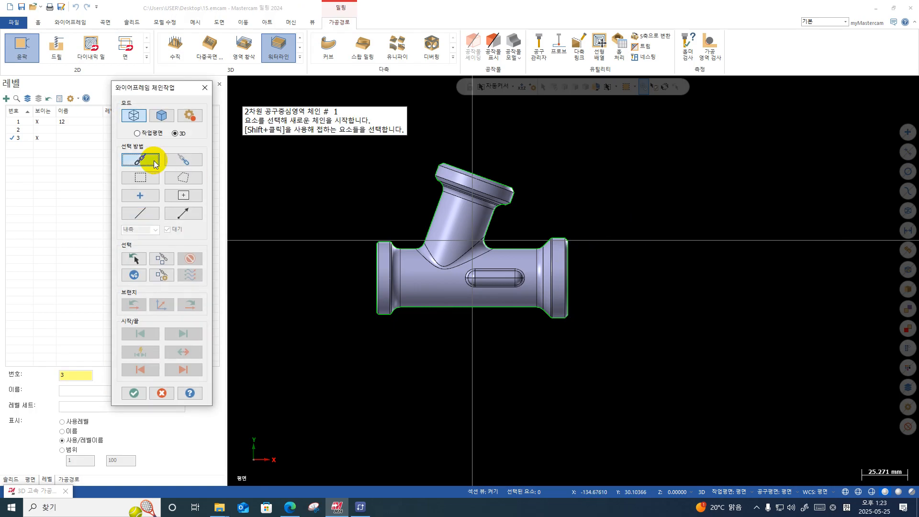
pyautogui.click(573, 251)
pyautogui.press('Return')
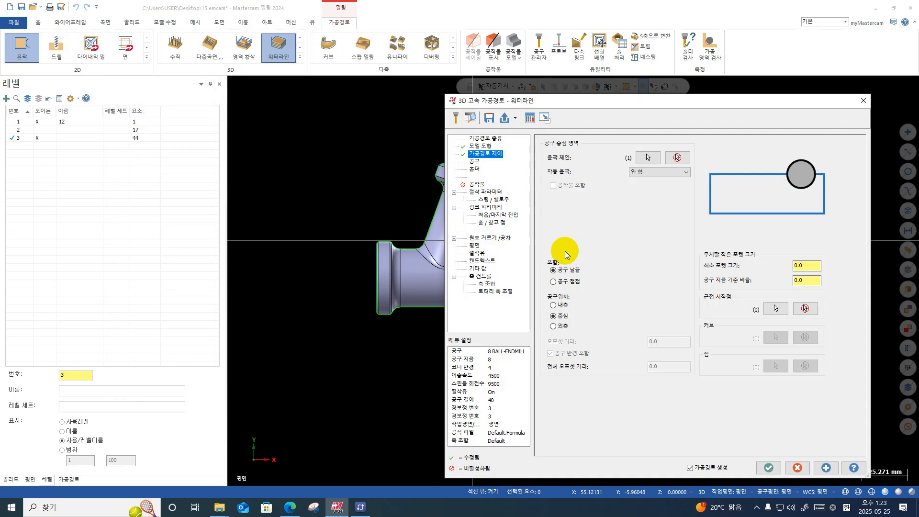
# - Examine the end flange's outline and corners against the containment boundary and the tool centre position
pyautogui.scroll(2, 384, 261)
pyautogui.scroll(-2, 381, 267)
pyautogui.scroll(-3, 333, 290)
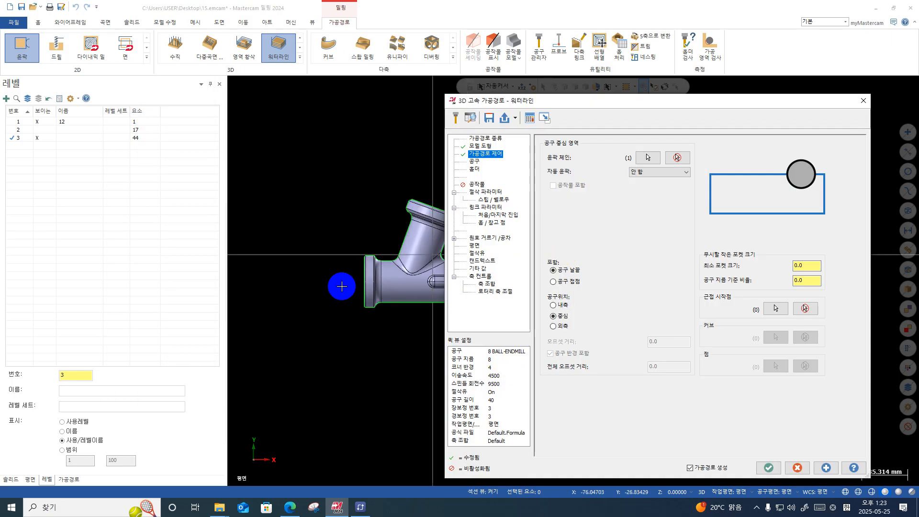
pyautogui.hotkey('ctrl', '1')
pyautogui.click(377, 265)
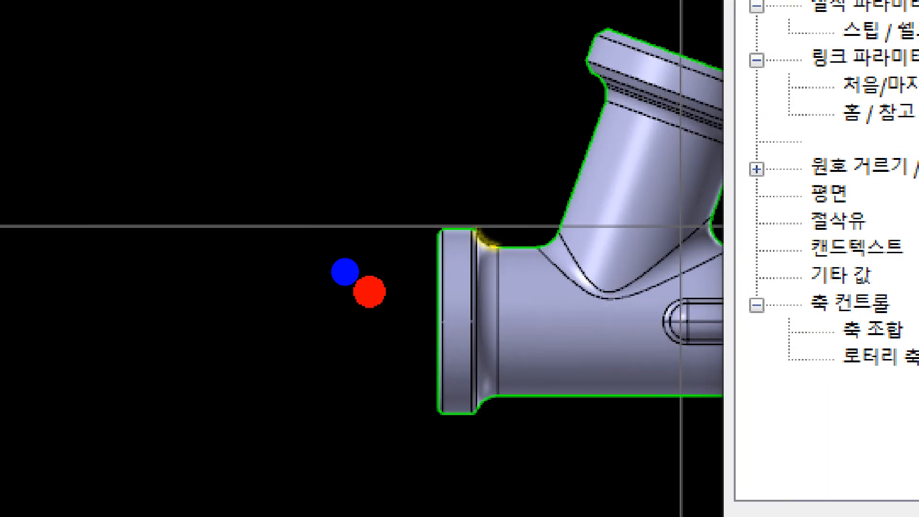
pyautogui.click(462, 258)
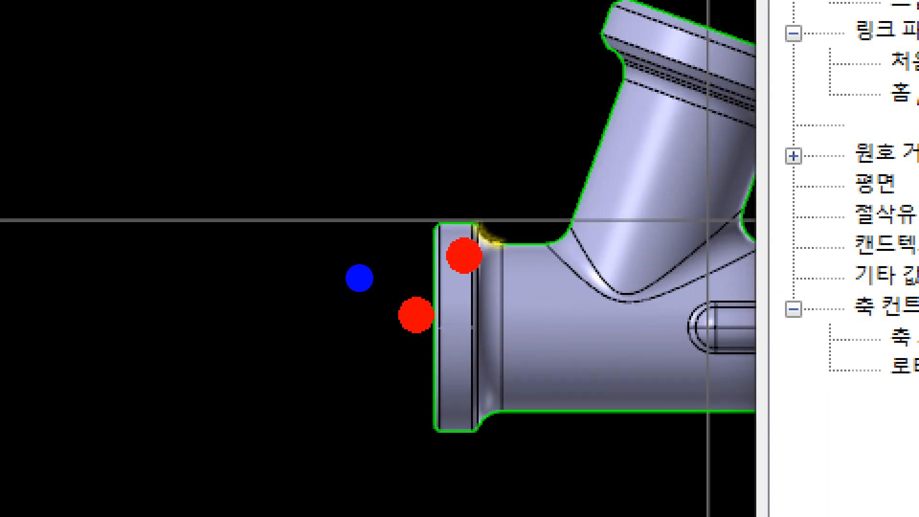
pyautogui.moveTo(427, 281)
pyautogui.mouseDown()
pyautogui.moveTo(406, 283)
pyautogui.moveTo(335, 252)
pyautogui.moveTo(225, 289)
pyautogui.moveTo(347, 380)
pyautogui.mouseUp()
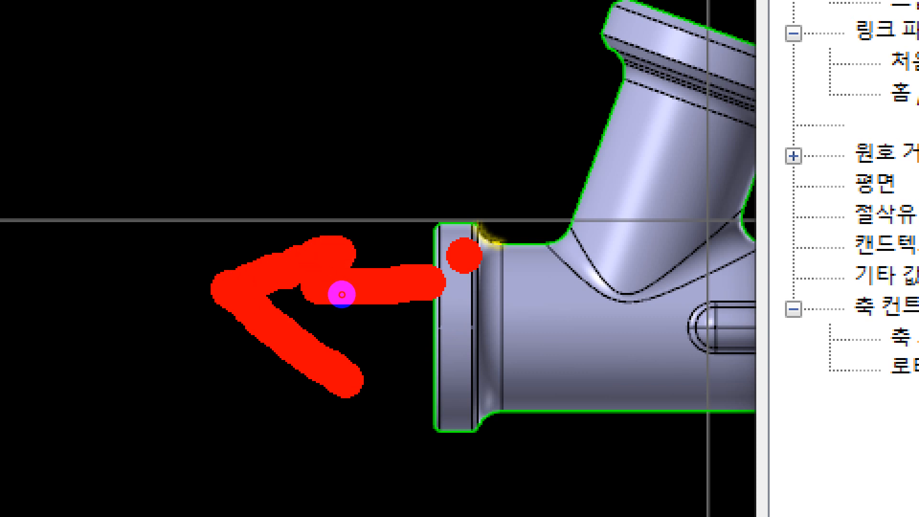
pyautogui.moveTo(338, 185)
pyautogui.mouseDown()
pyautogui.moveTo(378, 211)
pyautogui.moveTo(429, 205)
pyautogui.moveTo(346, 264)
pyautogui.mouseUp()
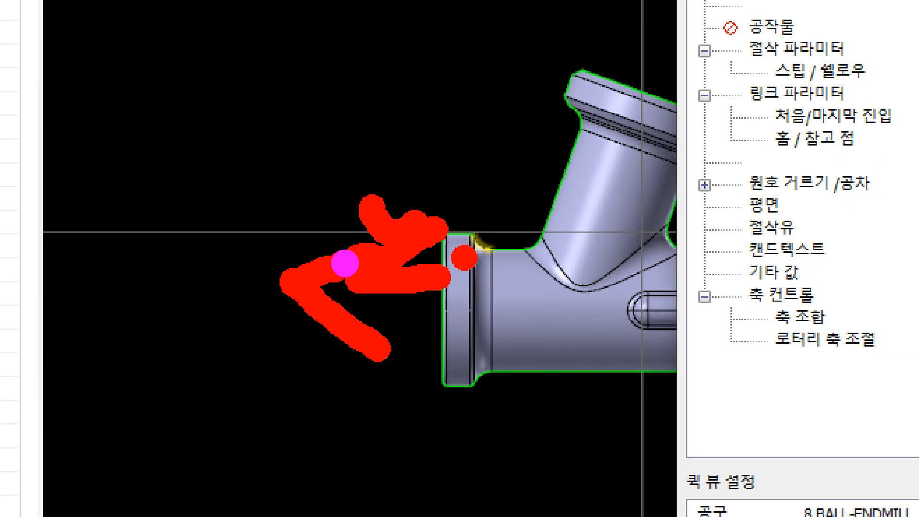
pyautogui.press('Escape')
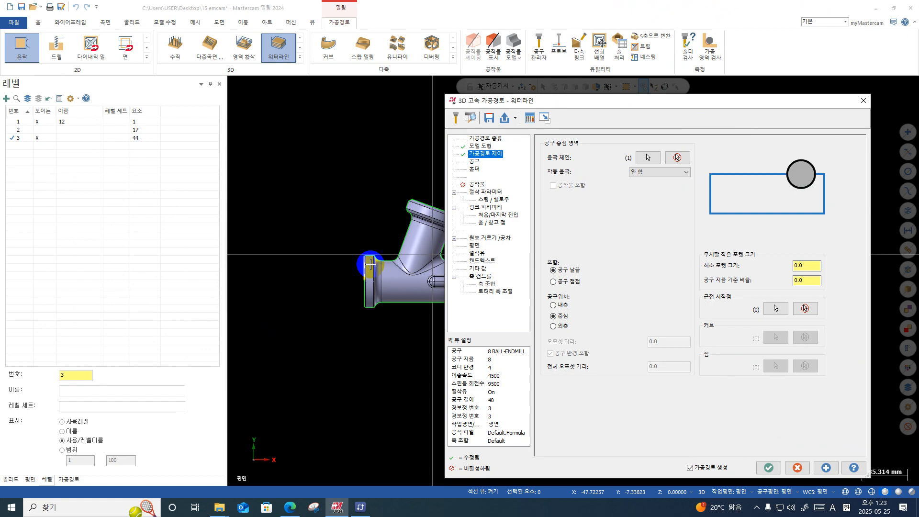
pyautogui.scroll(2, 319, 284)
pyautogui.scroll(-1, 326, 284)
pyautogui.scroll(1, 378, 250)
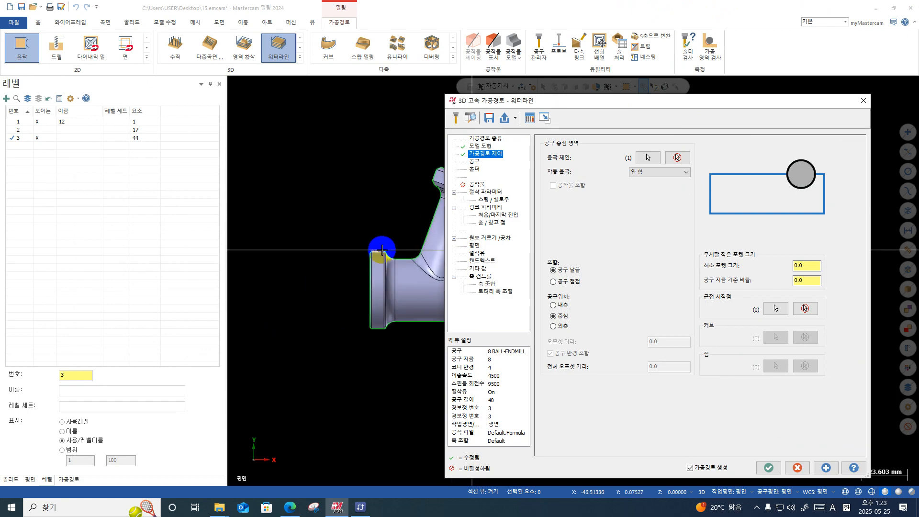
pyautogui.scroll(3, 381, 250)
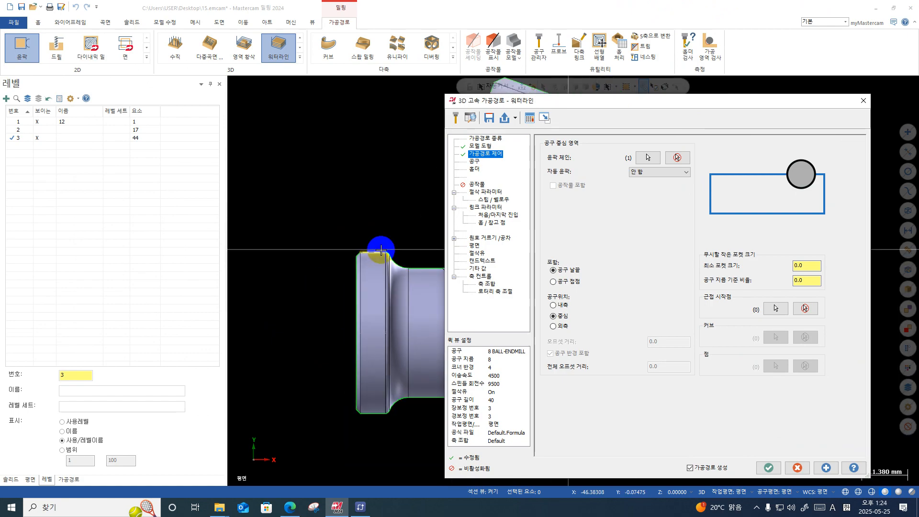
pyautogui.scroll(3, 354, 251)
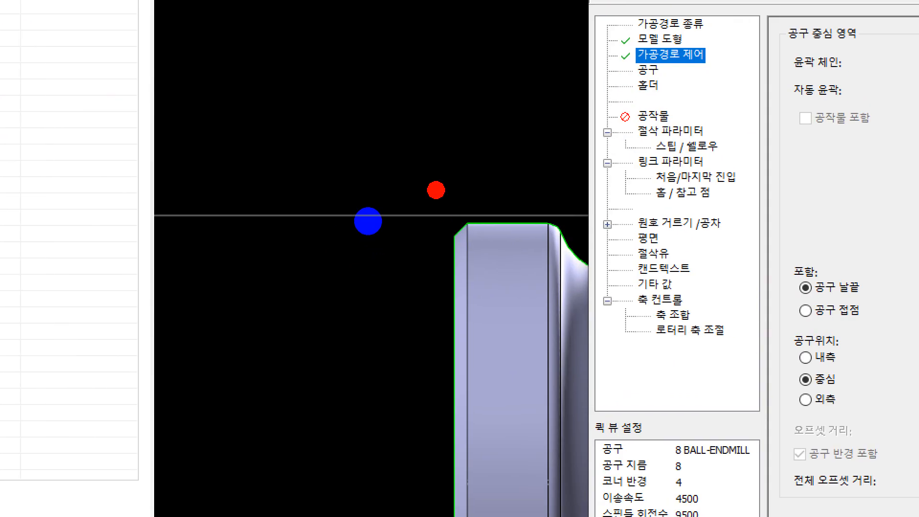
pyautogui.moveTo(381, 290)
pyautogui.mouseDown()
pyautogui.moveTo(421, 329)
pyautogui.moveTo(458, 271)
pyautogui.mouseUp()
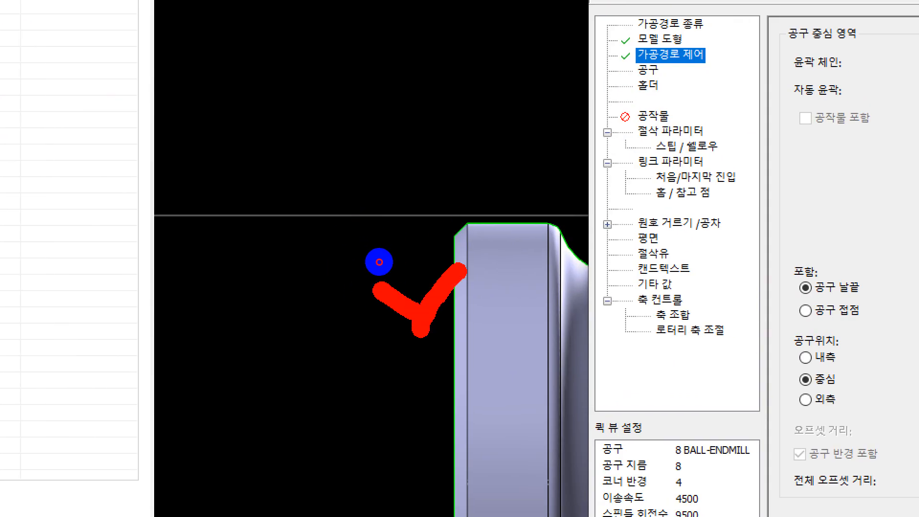
pyautogui.moveTo(435, 191)
pyautogui.mouseDown()
pyautogui.moveTo(428, 218)
pyautogui.moveTo(457, 210)
pyautogui.moveTo(445, 177)
pyautogui.mouseUp()
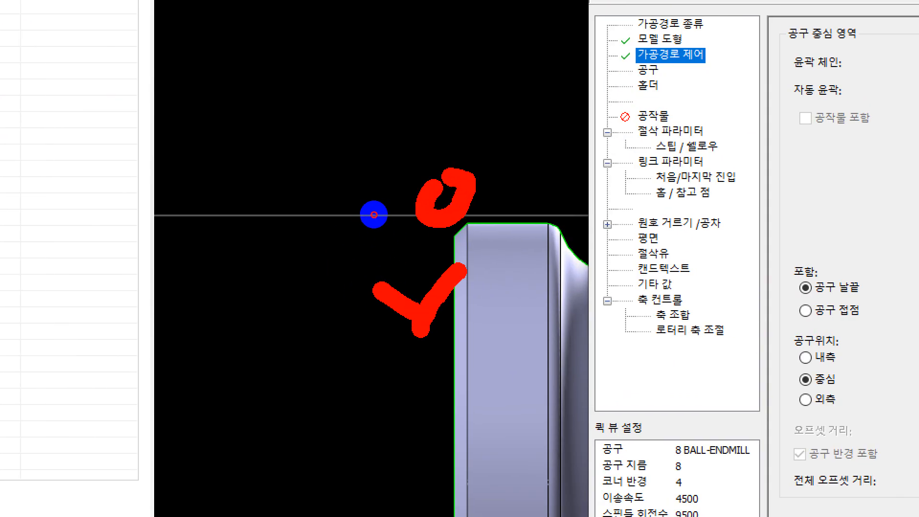
pyautogui.moveTo(440, 236); pyautogui.dragTo(304, 291)
pyautogui.moveTo(320, 241)
pyautogui.mouseDown()
pyautogui.moveTo(423, 333)
pyautogui.moveTo(451, 340)
pyautogui.mouseUp()
pyautogui.moveTo(428, 268); pyautogui.dragTo(397, 225)
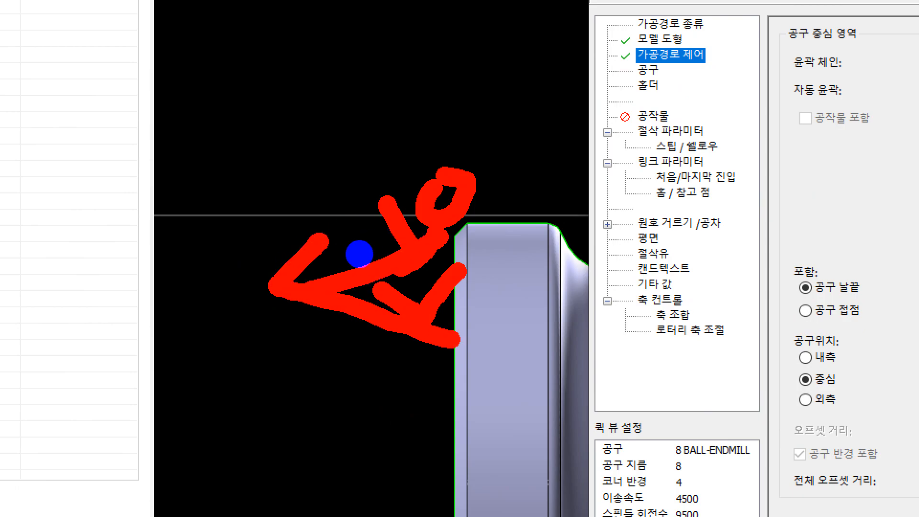
pyautogui.press('Escape')
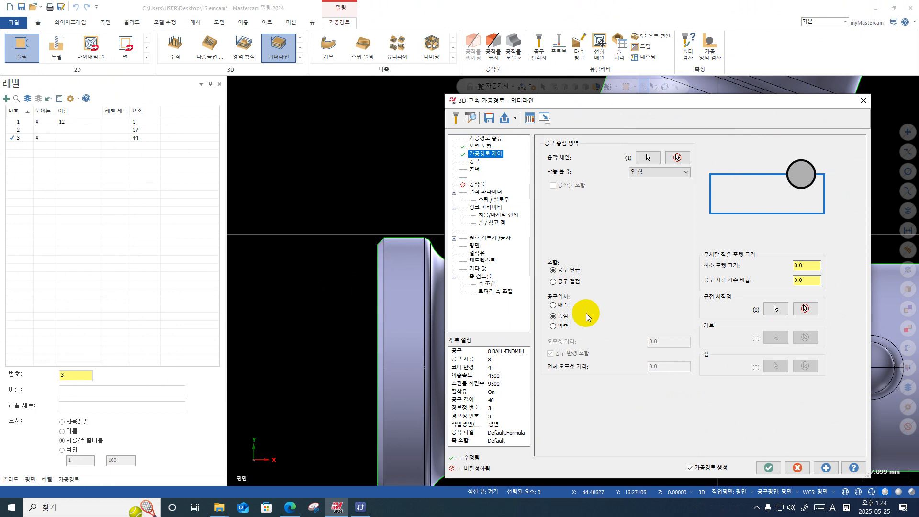
# - Set the containment tool position to outside, exclude the tool radius and set the offset distance to 3.95
pyautogui.click(563, 329)
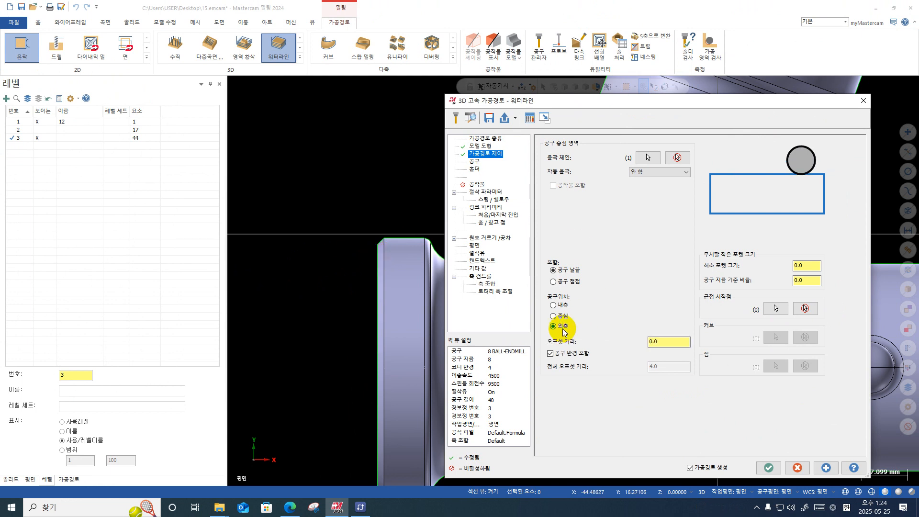
pyautogui.click(574, 358)
pyautogui.doubleClick(668, 342)
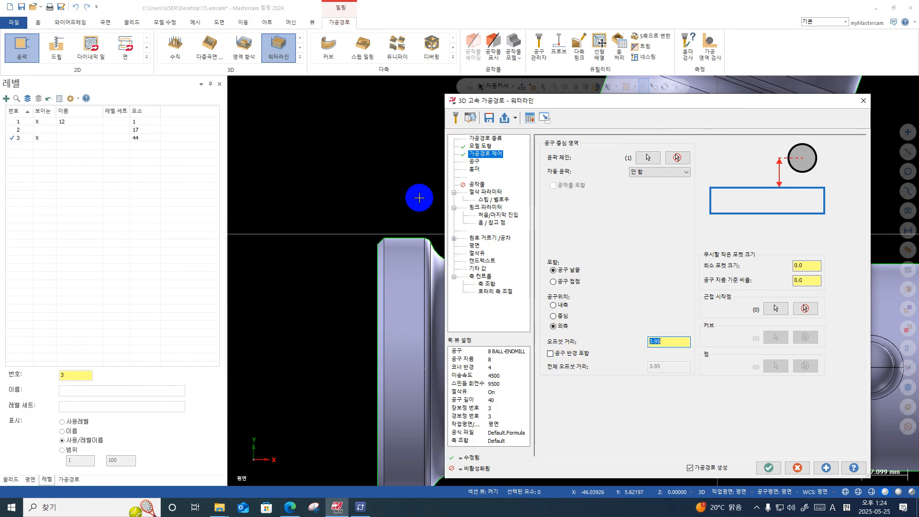
pyautogui.hotkey('ctrl', '1')
pyautogui.click(410, 209)
pyautogui.moveTo(354, 241)
pyautogui.mouseDown()
pyautogui.moveTo(371, 240)
pyautogui.moveTo(371, 223)
pyautogui.moveTo(357, 257)
pyautogui.moveTo(372, 267)
pyautogui.moveTo(377, 259)
pyautogui.mouseUp()
pyautogui.press('Escape')
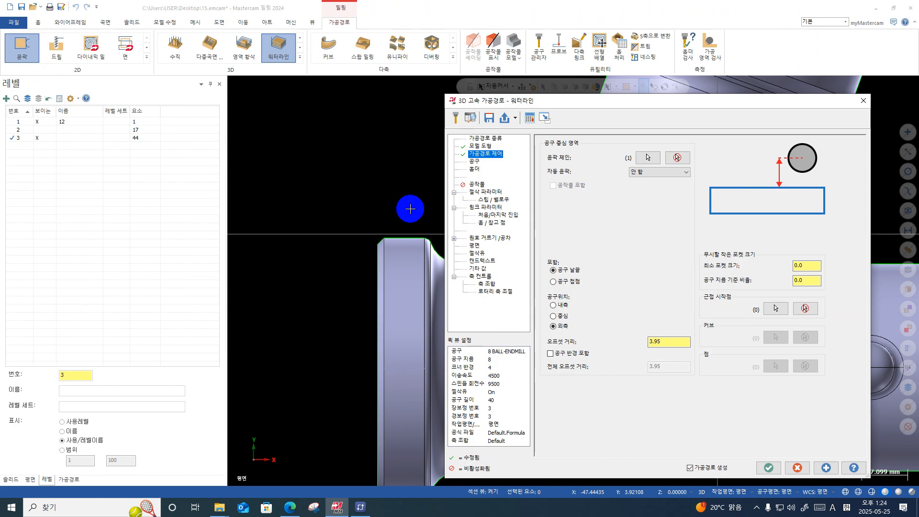
pyautogui.moveTo(330, 306); pyautogui.dragTo(376, 263, button='middle')
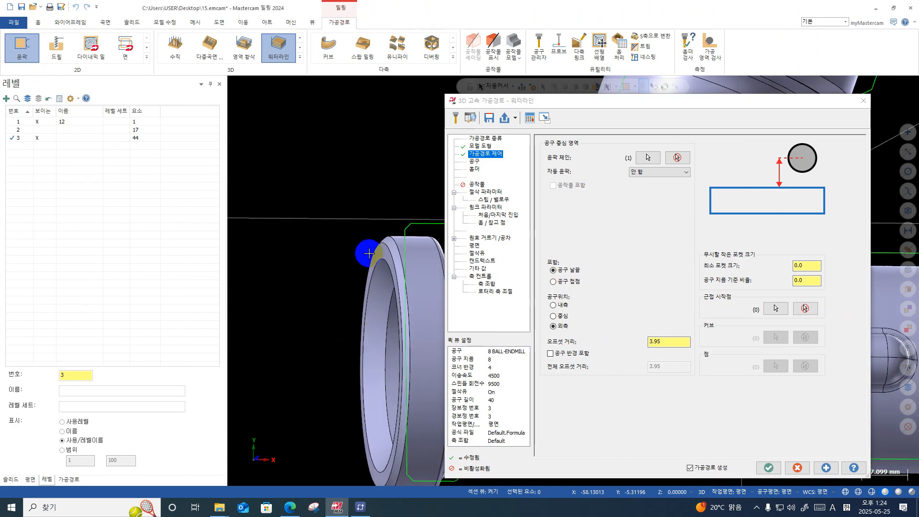
# - Limit the Waterline toolpath's Z depths to a minimum of 1.0 and a maximum of -45.0
pyautogui.click(475, 162)
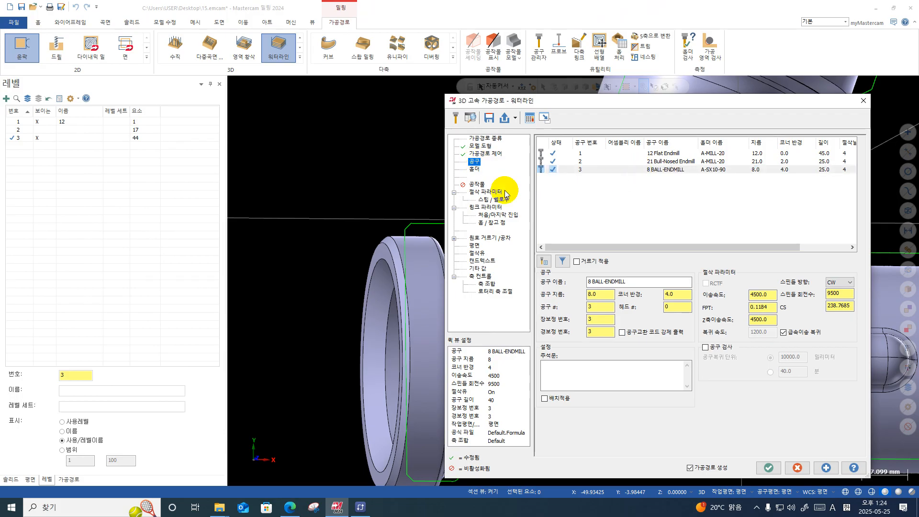
pyautogui.click(488, 192)
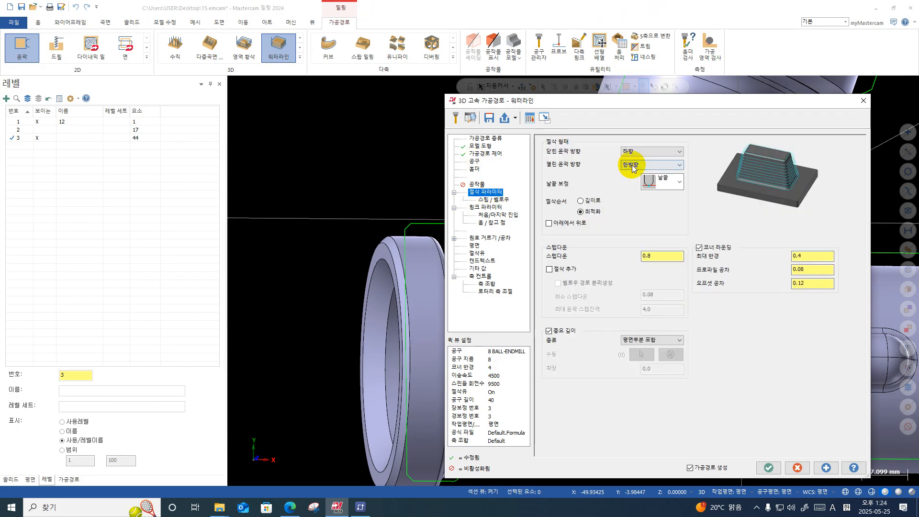
pyautogui.click(666, 259)
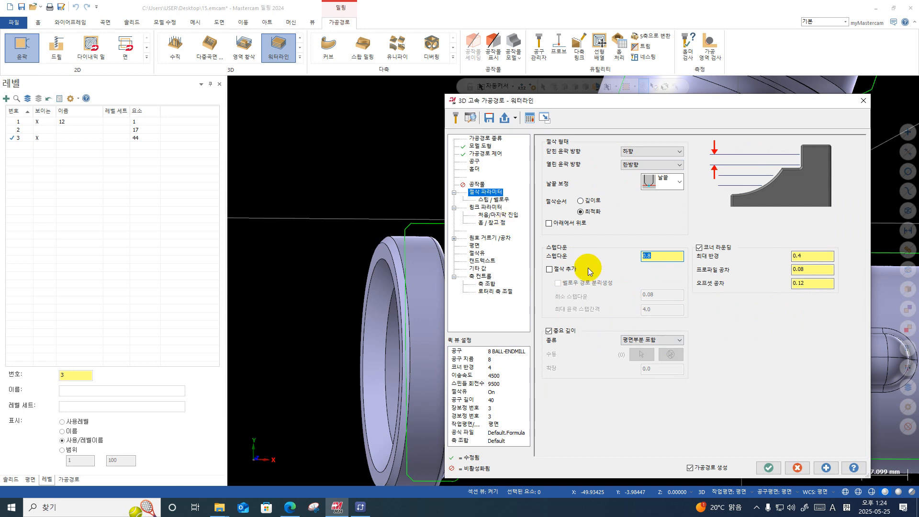
pyautogui.click(498, 201)
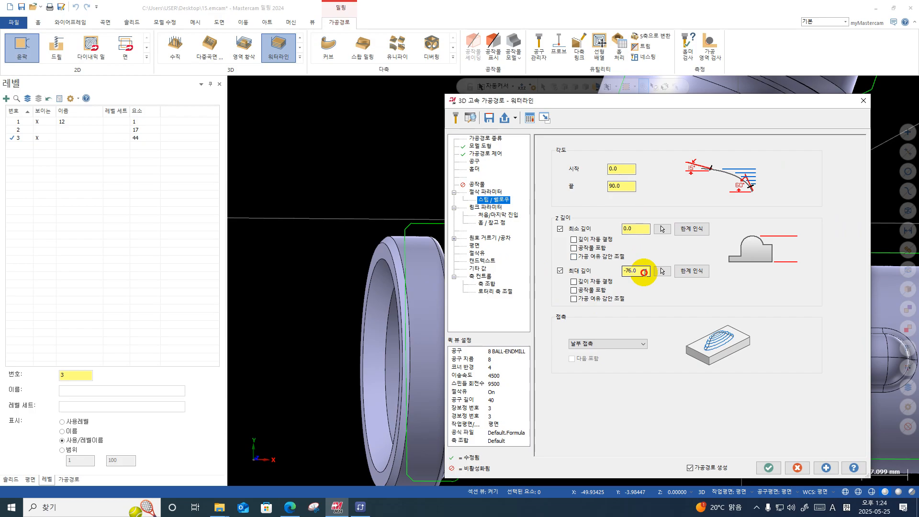
pyautogui.click(644, 272)
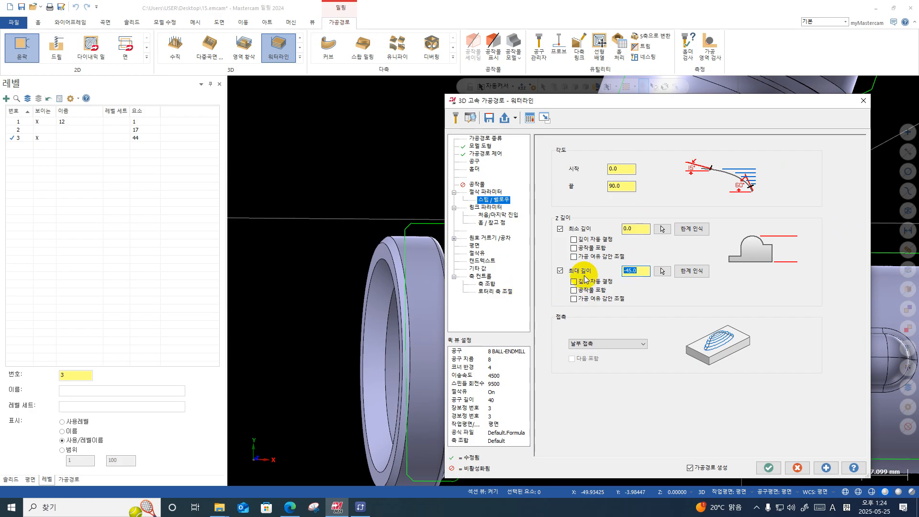
pyautogui.click(637, 229)
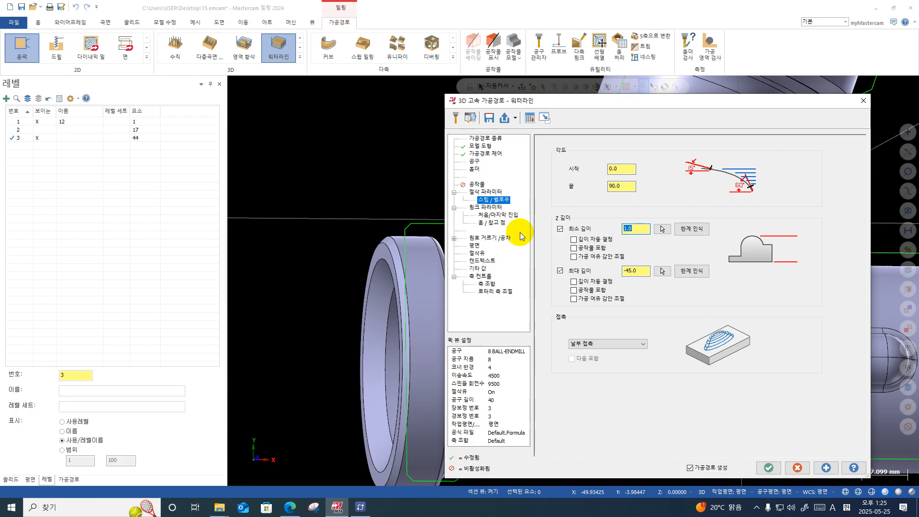
# - In the linking settings, enable adjustment of moves between passes, set the entry radius to 1.0 and generate the Waterline toolpath
pyautogui.click(494, 209)
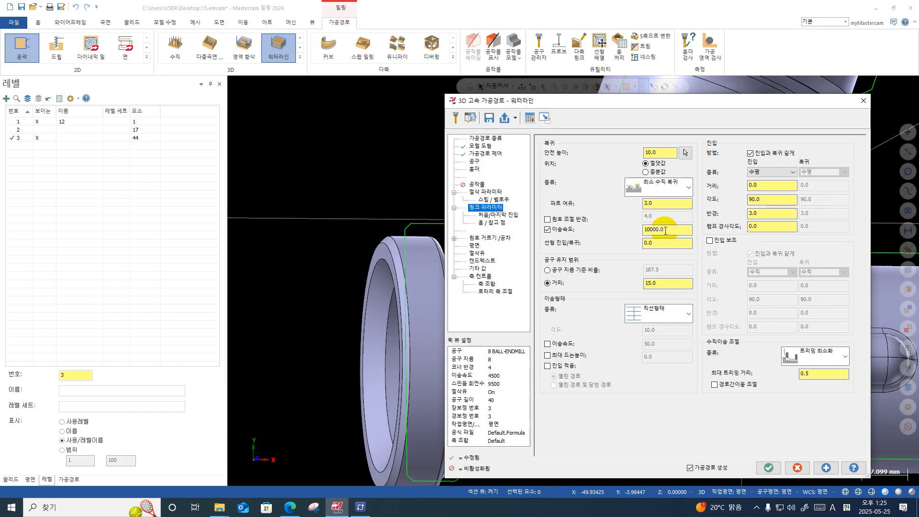
pyautogui.doubleClick(754, 214)
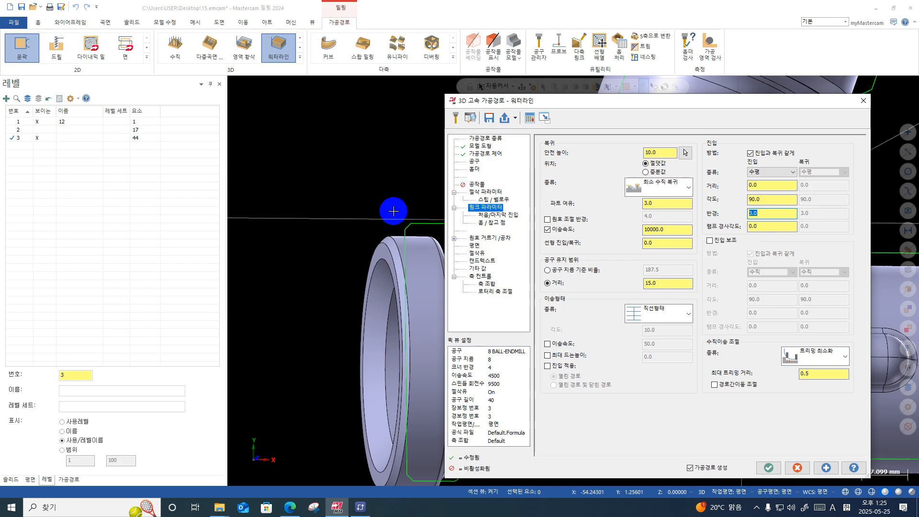
pyautogui.scroll(-1, 375, 224)
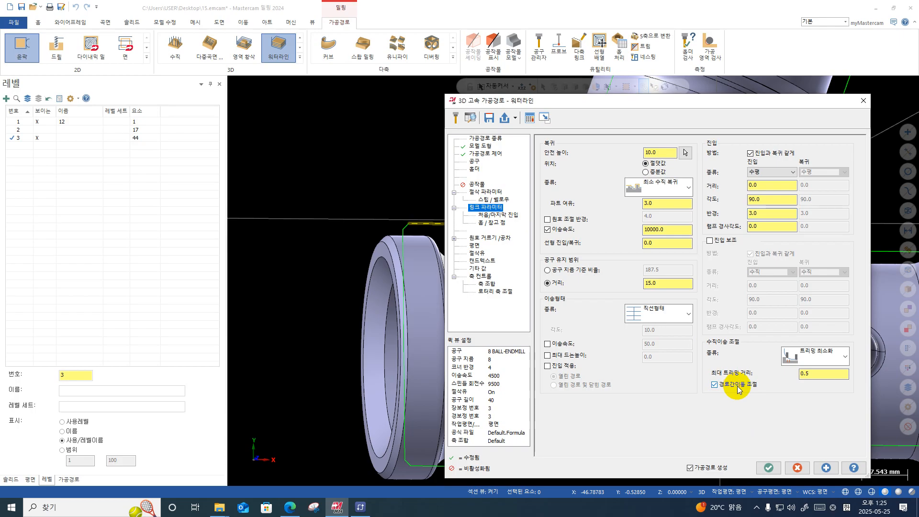
pyautogui.doubleClick(765, 216)
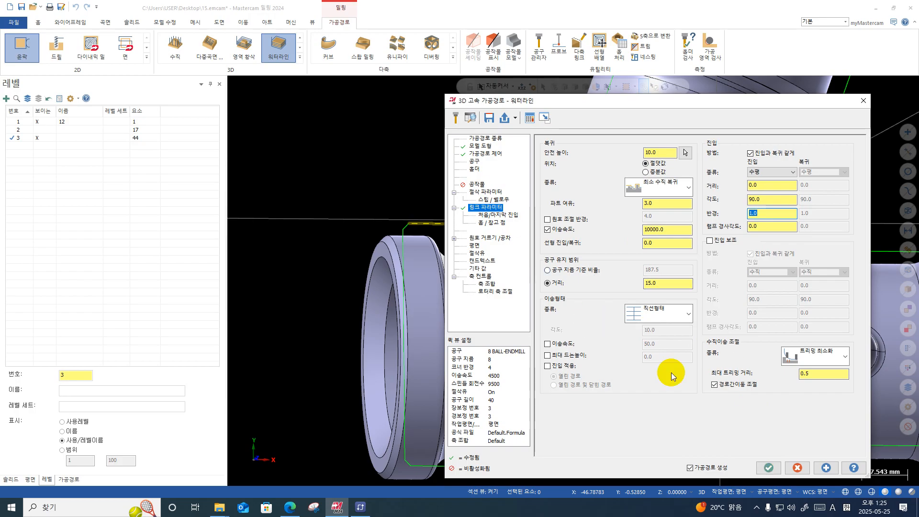
pyautogui.click(768, 465)
# - Backplot the Waterline operation and run the toolpath through to its end
pyautogui.scroll(-2, 405, 222)
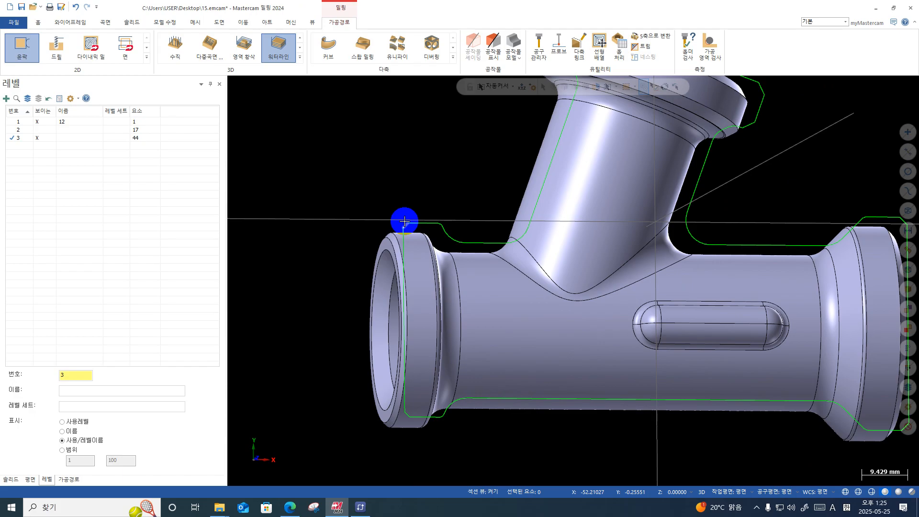
pyautogui.click(71, 479)
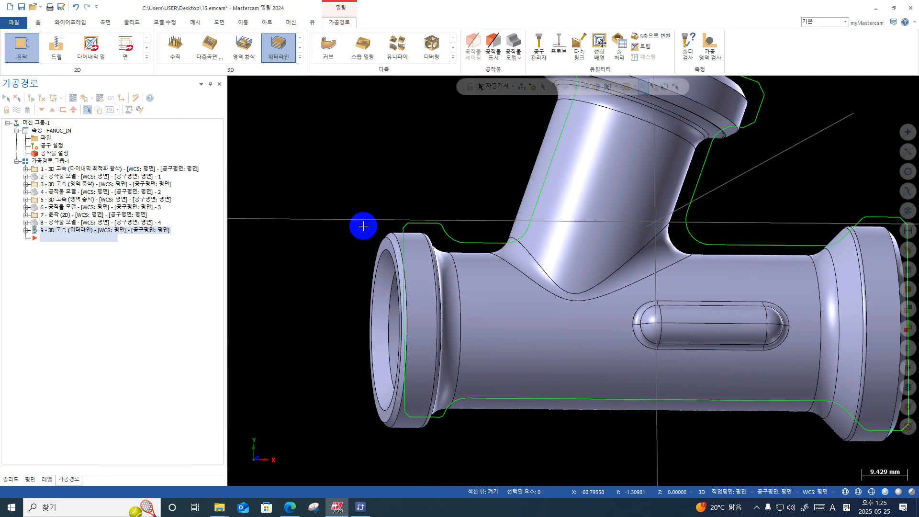
pyautogui.moveTo(394, 199); pyautogui.dragTo(386, 176, button='middle')
pyautogui.scroll(-2, 407, 270)
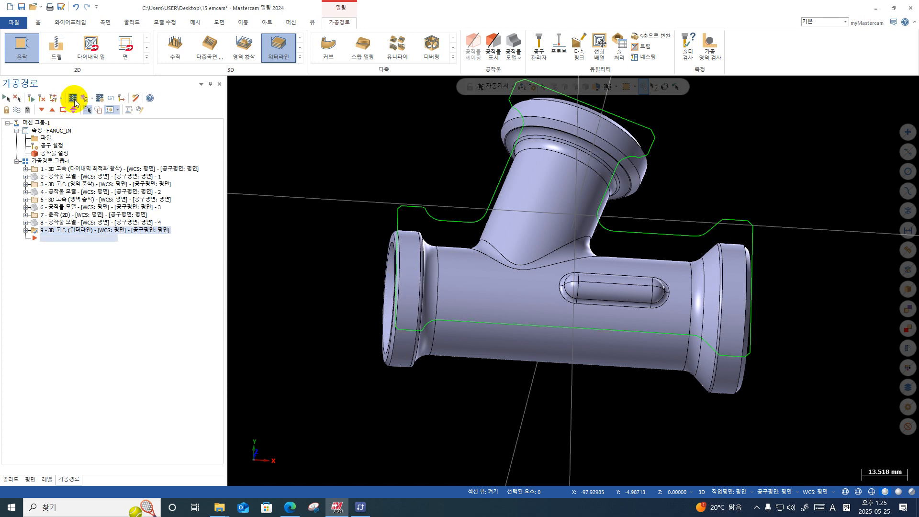
pyautogui.click(74, 98)
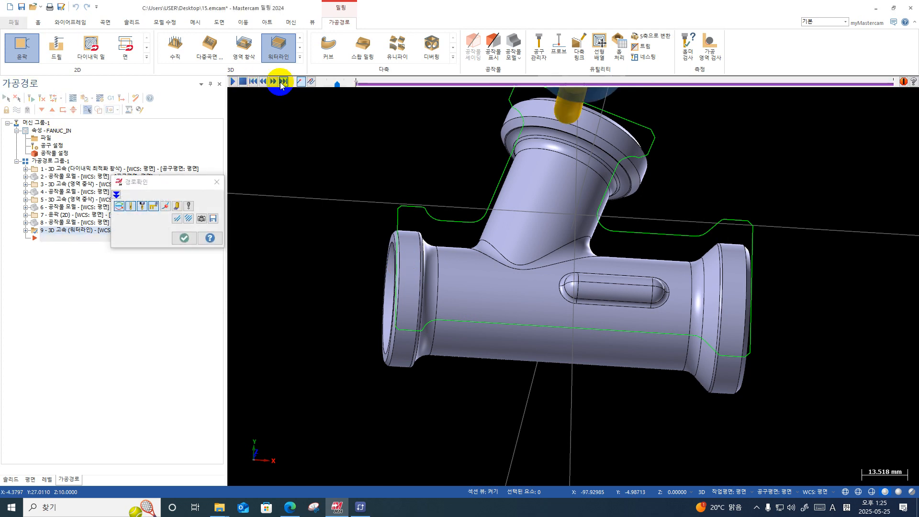
pyautogui.click(281, 82)
# - Examine the Waterline passes around the flanges, main pipe and branch, checking how deep they reach on the sides
pyautogui.moveTo(449, 221); pyautogui.dragTo(546, 218, button='middle')
pyautogui.scroll(3, 414, 243)
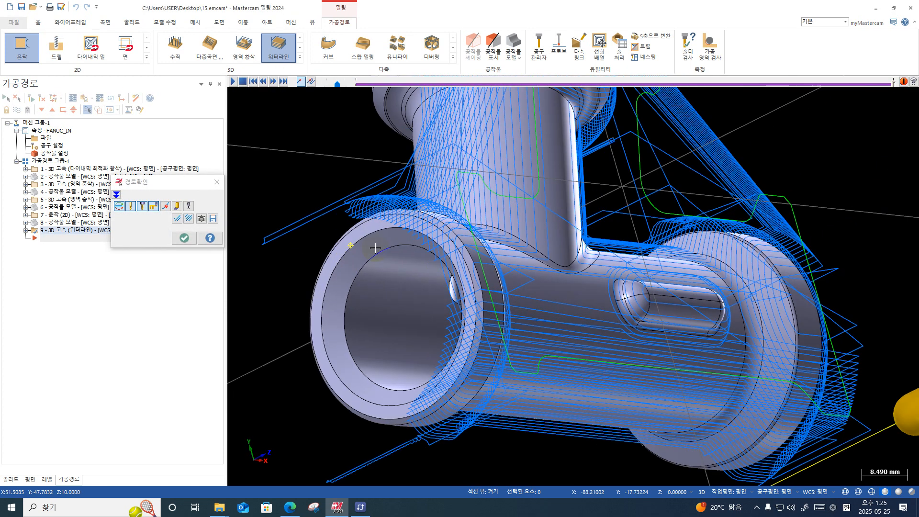
pyautogui.moveTo(397, 223); pyautogui.dragTo(426, 207, button='middle')
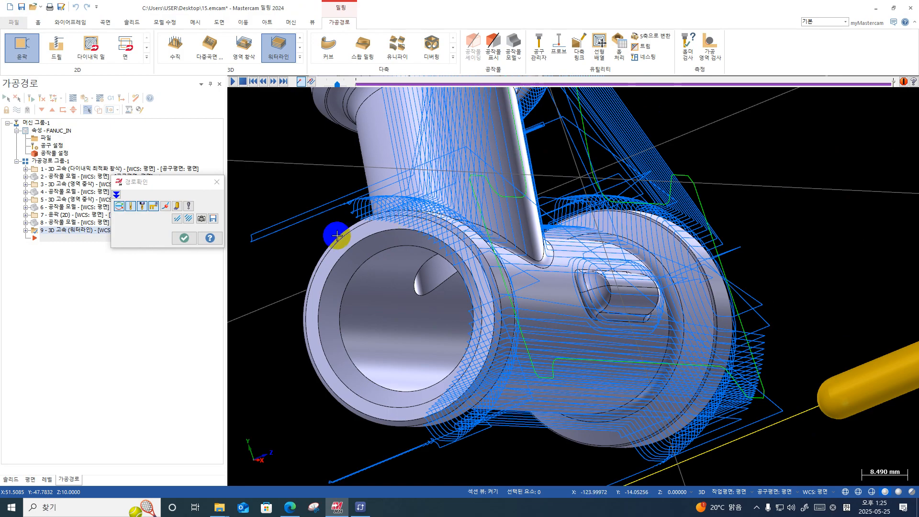
pyautogui.scroll(-3, 335, 234)
pyautogui.moveTo(608, 301); pyautogui.dragTo(386, 264, button='middle')
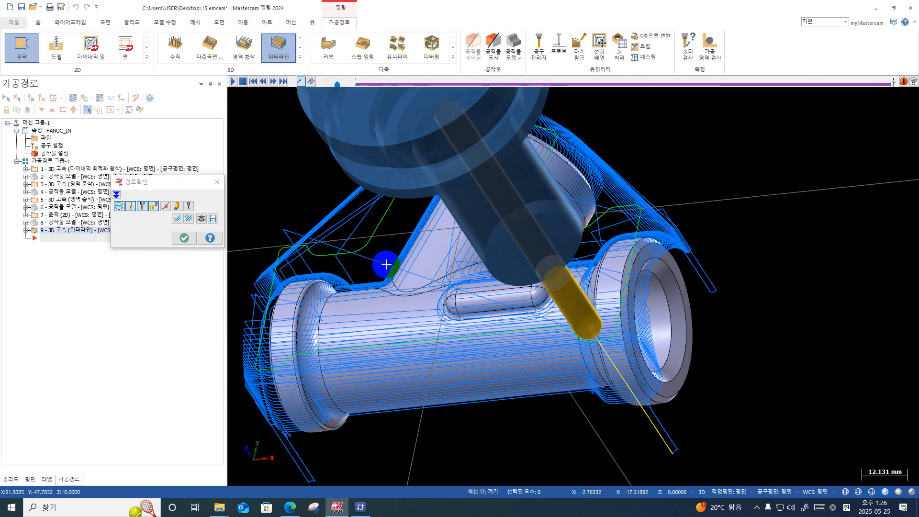
pyautogui.scroll(-3, 396, 320)
pyautogui.moveTo(503, 351); pyautogui.dragTo(470, 291, button='middle')
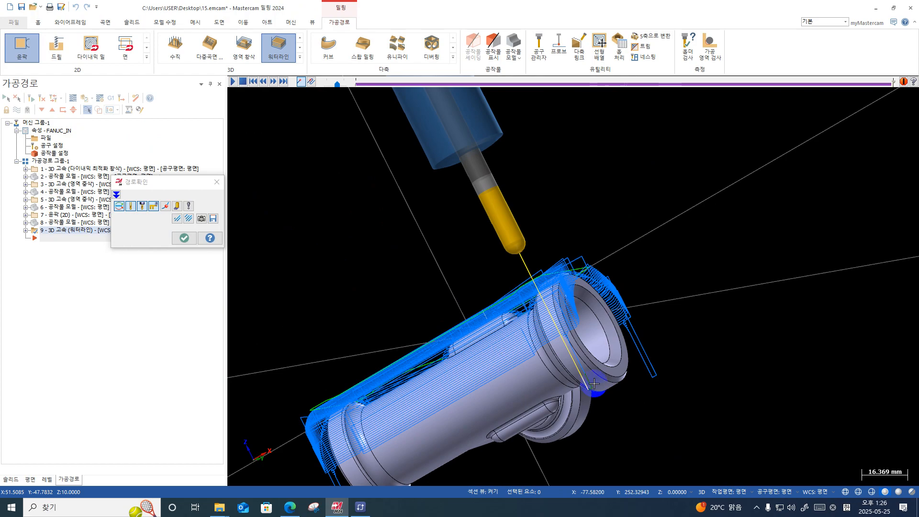
pyautogui.scroll(3, 594, 384)
pyautogui.moveTo(594, 383); pyautogui.dragTo(784, 323, button='middle')
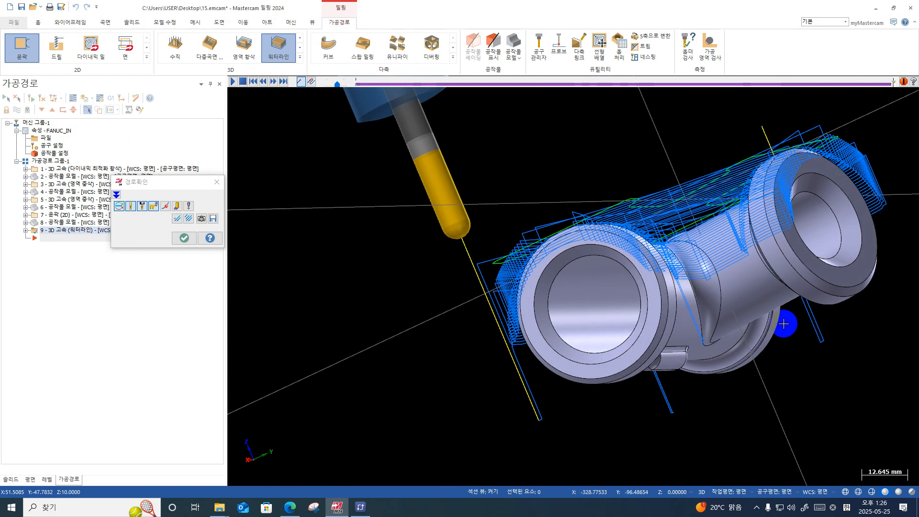
pyautogui.scroll(4, 662, 269)
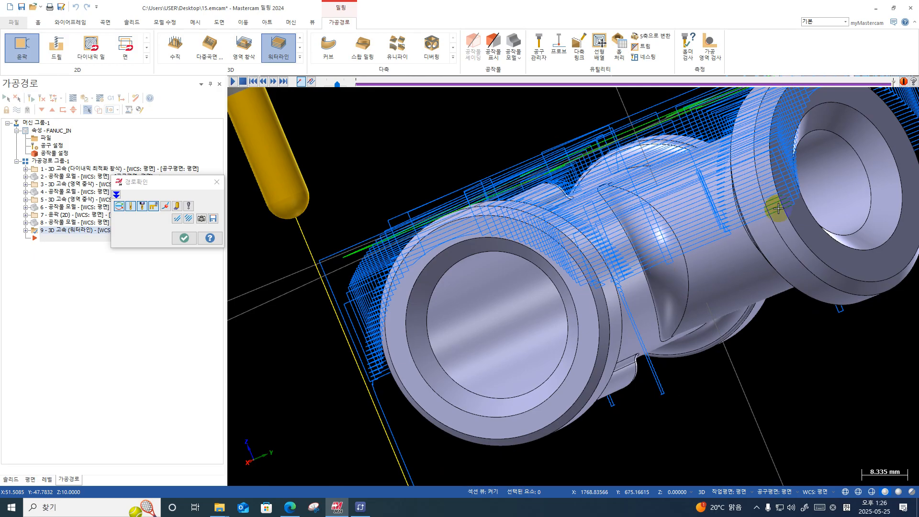
pyautogui.moveTo(632, 268)
pyautogui.mouseDown(button='middle')
pyautogui.moveTo(597, 277)
pyautogui.moveTo(588, 267)
pyautogui.moveTo(618, 267)
pyautogui.mouseUp(button='middle')
pyautogui.scroll(4, 663, 265)
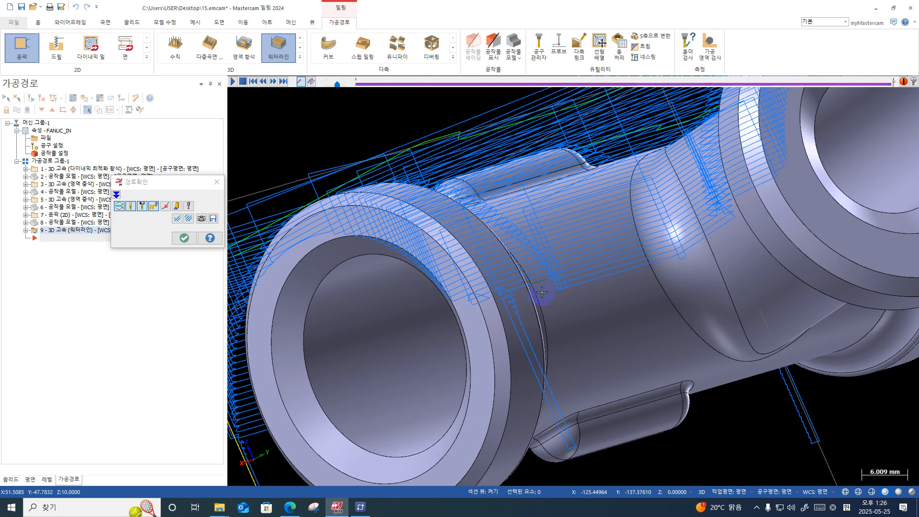
# - Check the Waterline toolpath in the top view and close the backplot
pyautogui.scroll(-3, 538, 288)
pyautogui.moveTo(514, 302); pyautogui.dragTo(713, 258, button='middle')
pyautogui.rightClick(712, 259)
pyautogui.click(747, 297)
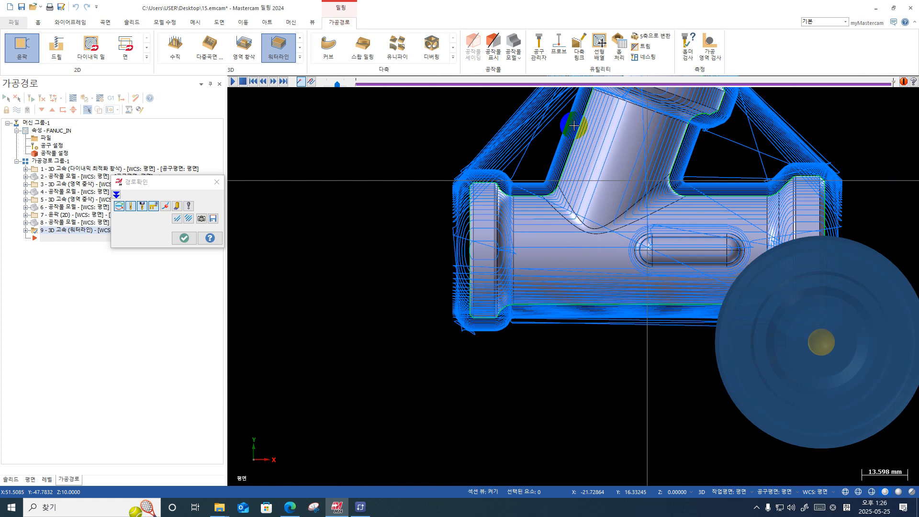
pyautogui.click(183, 238)
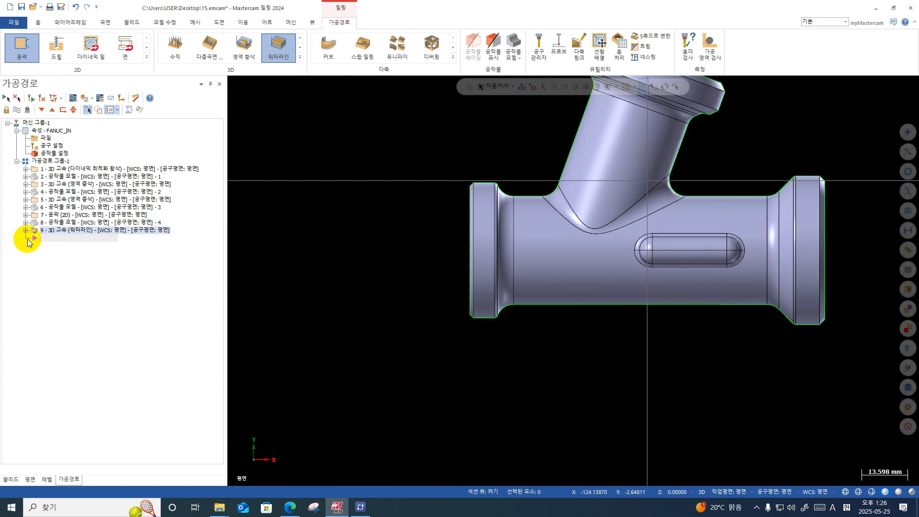
# - Set the Waterline operation's maximum Z depth to -27.0 using a point on the end flange as reference, and regenerate the toolpath
pyautogui.click(25, 230)
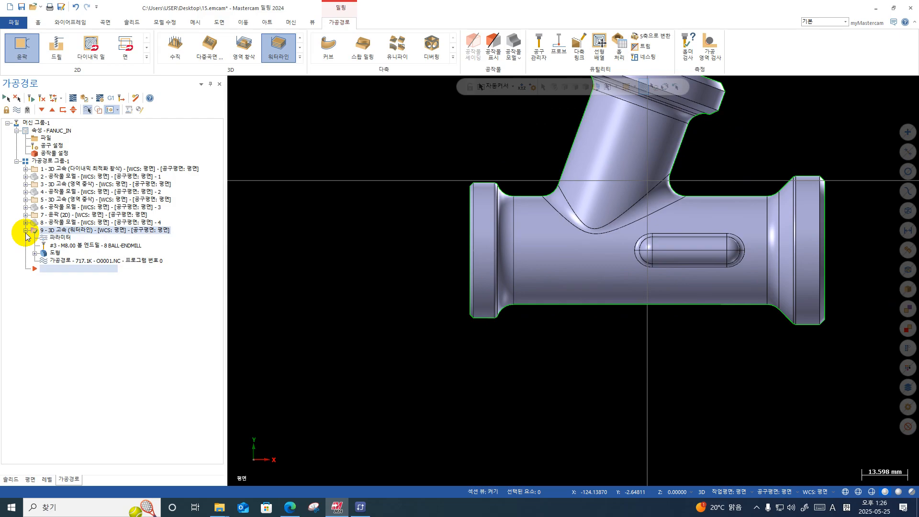
pyautogui.click(55, 238)
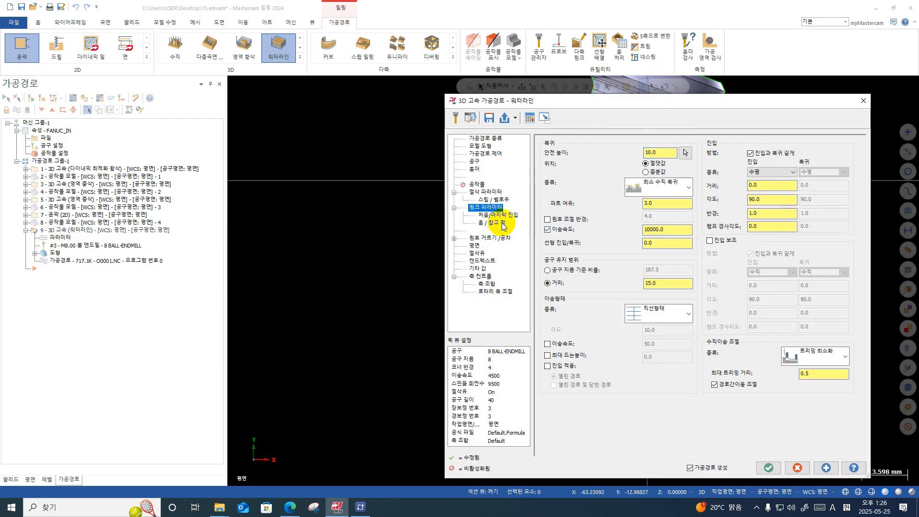
pyautogui.click(493, 199)
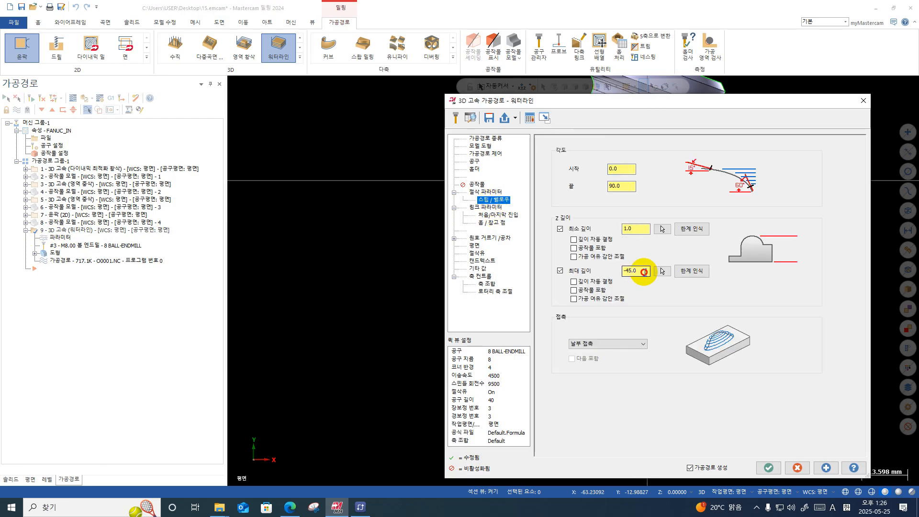
pyautogui.doubleClick(644, 271)
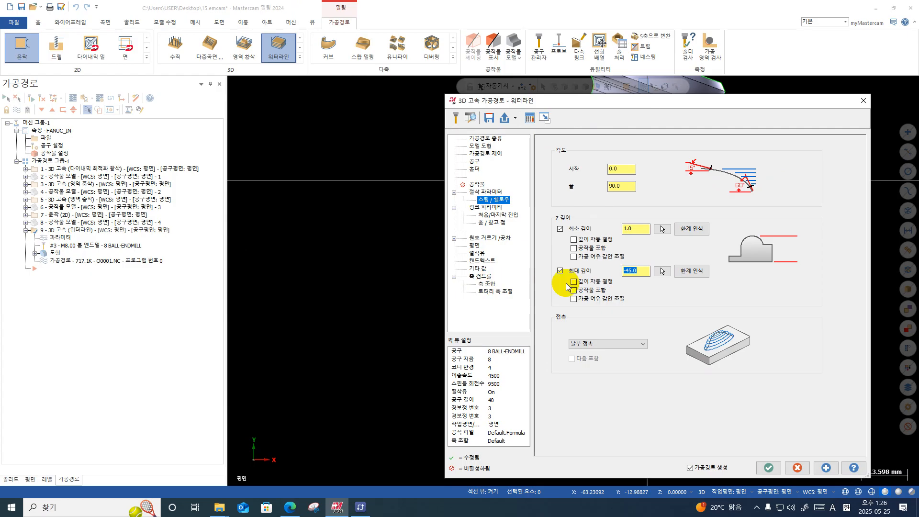
pyautogui.click(662, 271)
pyautogui.moveTo(660, 268); pyautogui.dragTo(640, 180, button='middle')
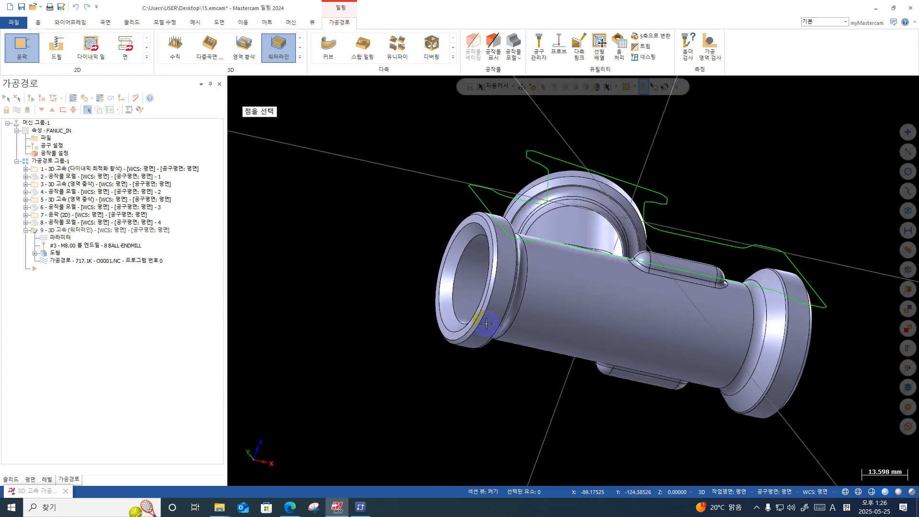
pyautogui.click(493, 279)
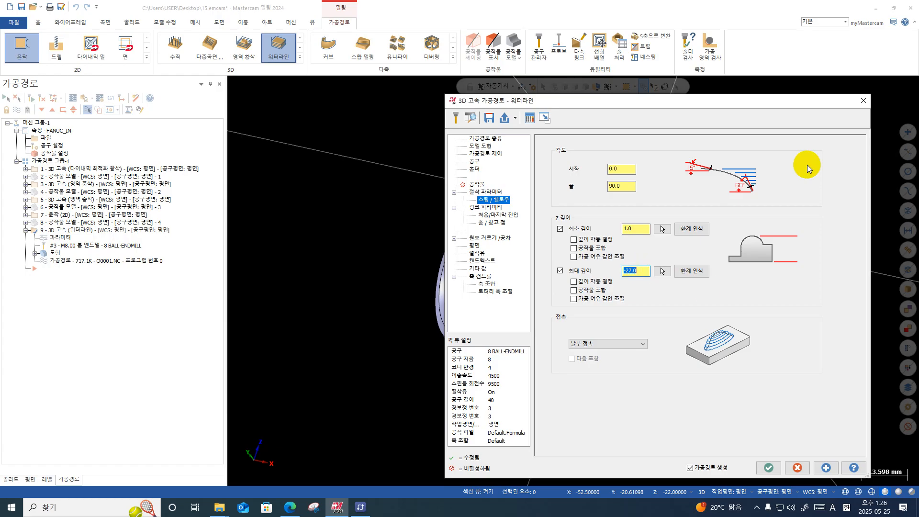
pyautogui.click(768, 467)
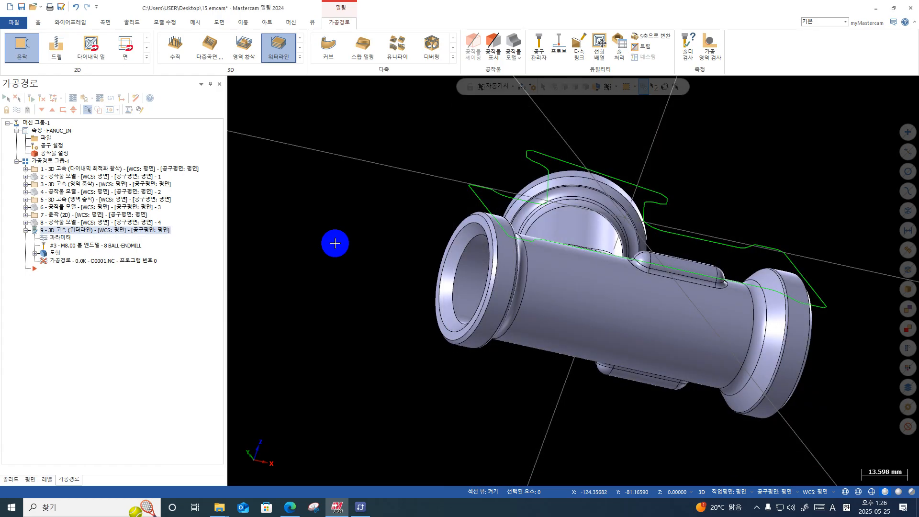
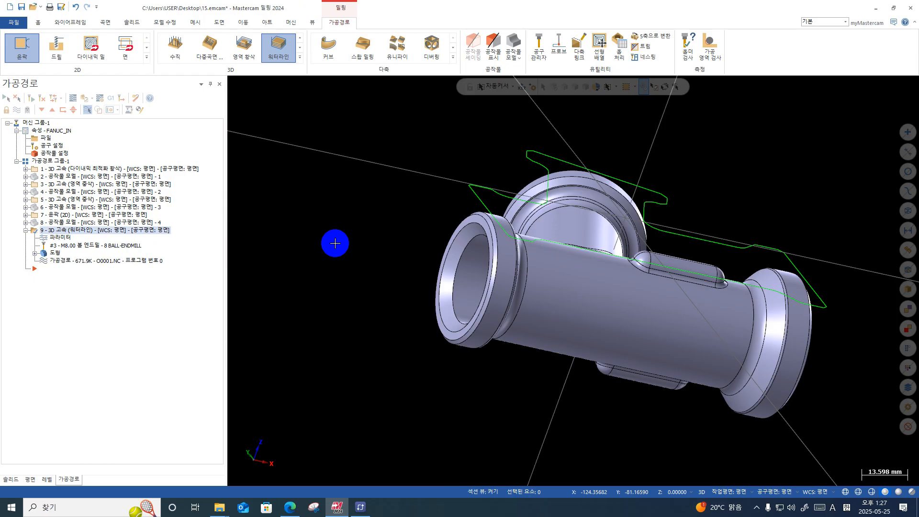
# - Backplot the Waterline toolpath to its end and examine how deep the passes reach around the open end flange
pyautogui.scroll(1, 524, 203)
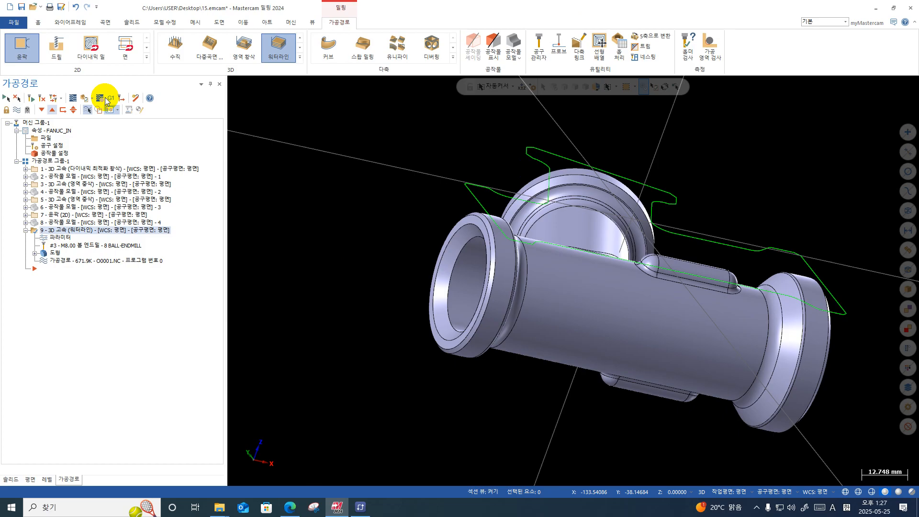
pyautogui.click(72, 99)
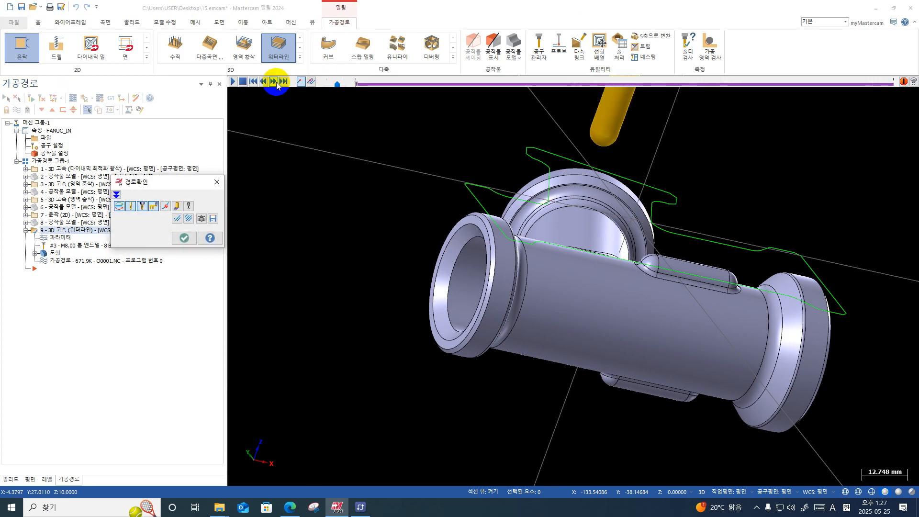
pyautogui.click(283, 83)
pyautogui.moveTo(608, 255); pyautogui.dragTo(641, 267, button='middle')
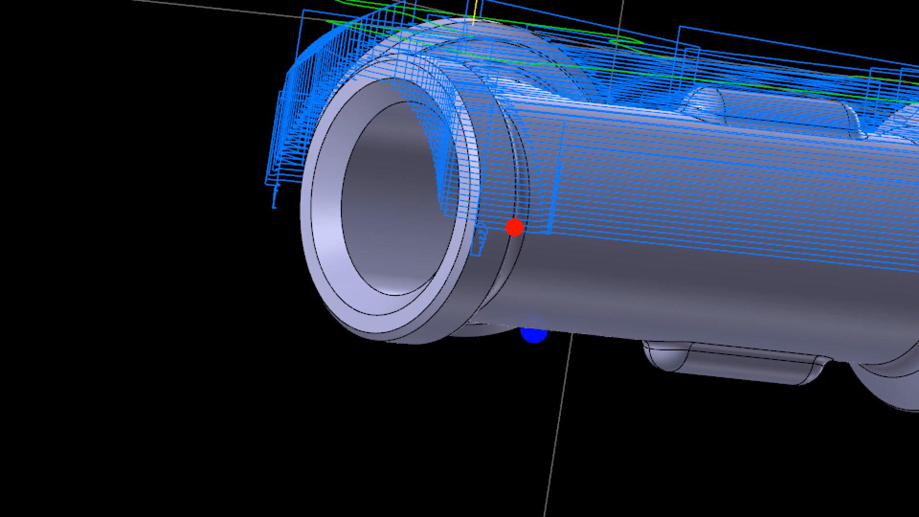
pyautogui.moveTo(483, 225); pyautogui.dragTo(371, 208)
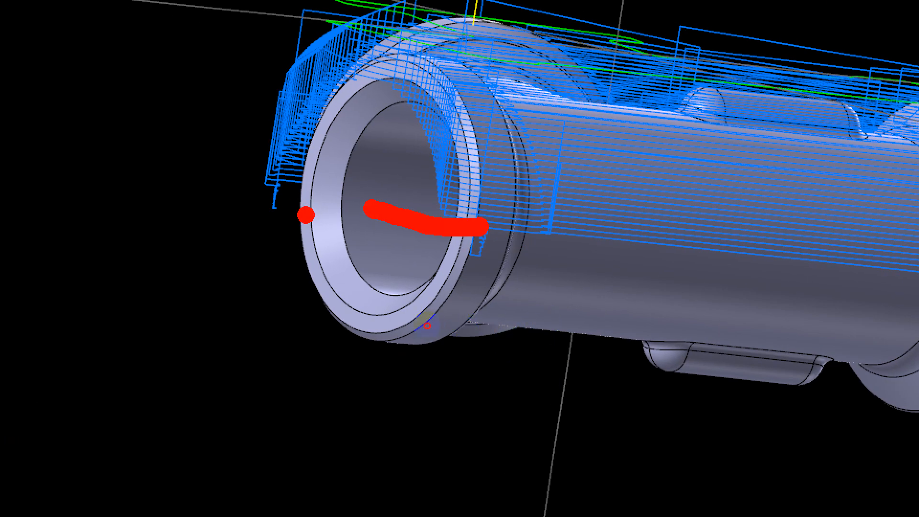
pyautogui.moveTo(304, 215)
pyautogui.mouseDown()
pyautogui.moveTo(369, 173)
pyautogui.moveTo(358, 226)
pyautogui.moveTo(304, 219)
pyautogui.moveTo(307, 202)
pyautogui.mouseUp()
pyautogui.moveTo(335, 129); pyautogui.dragTo(235, 180)
pyautogui.moveTo(282, 117)
pyautogui.mouseDown()
pyautogui.moveTo(215, 172)
pyautogui.moveTo(307, 214)
pyautogui.mouseUp()
pyautogui.press('Escape')
# - Check the Waterline passes in the top view and close the backplot
pyautogui.rightClick(696, 146)
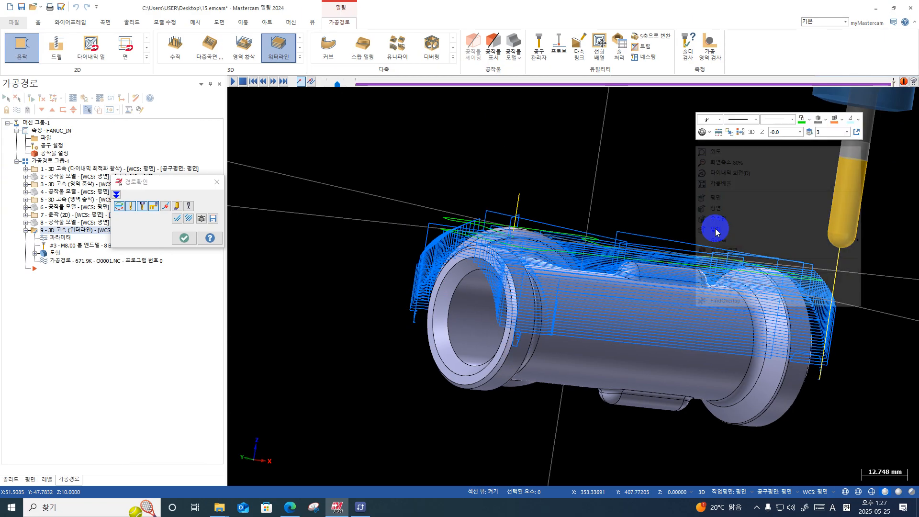
pyautogui.click(712, 198)
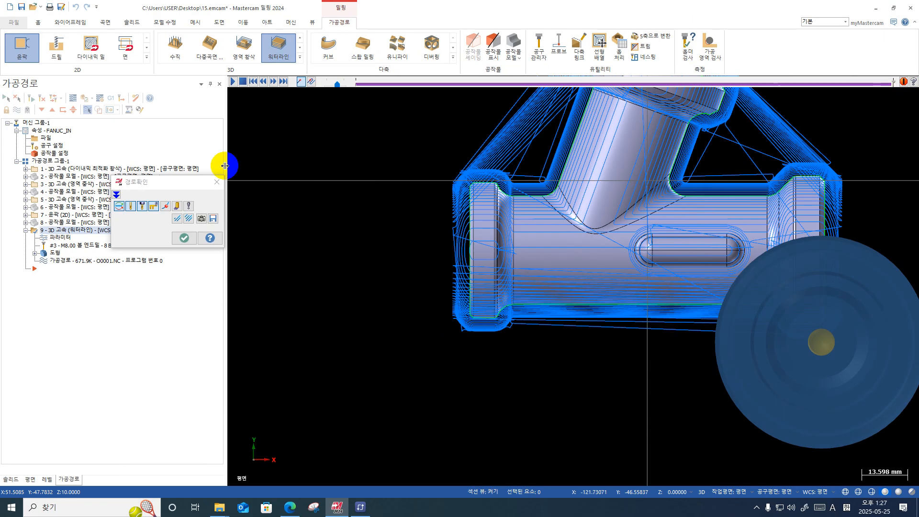
pyautogui.click(190, 238)
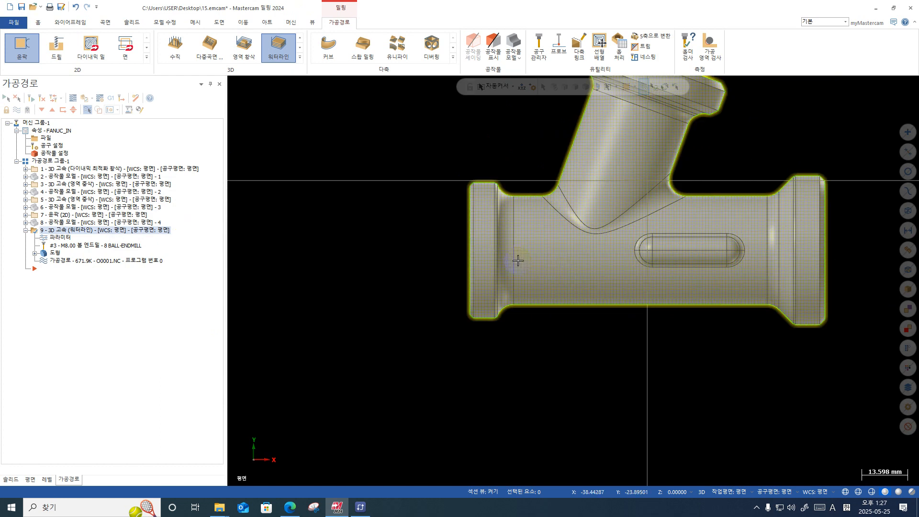
# - Examine the fitting's open pipe ends at an angle, then inspect the end flange in the top view
pyautogui.moveTo(518, 261); pyautogui.dragTo(404, 211, button='middle')
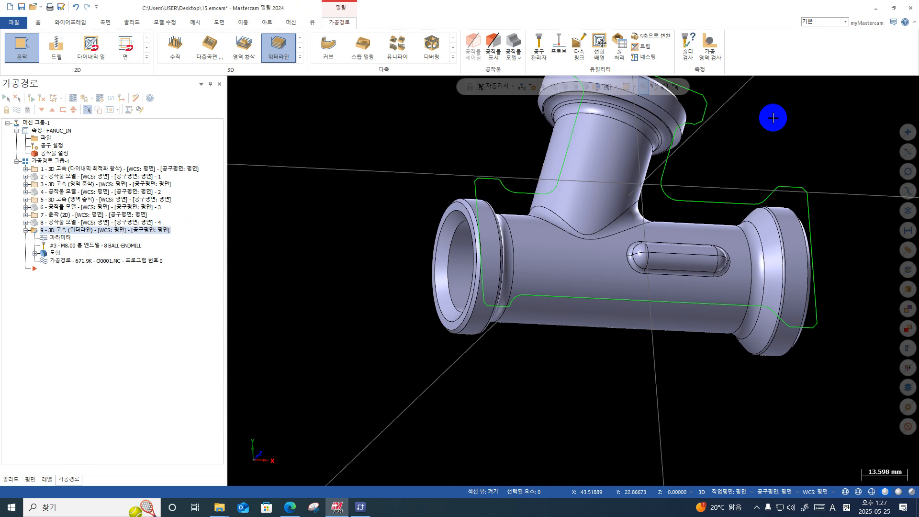
pyautogui.scroll(-1, 306, 88)
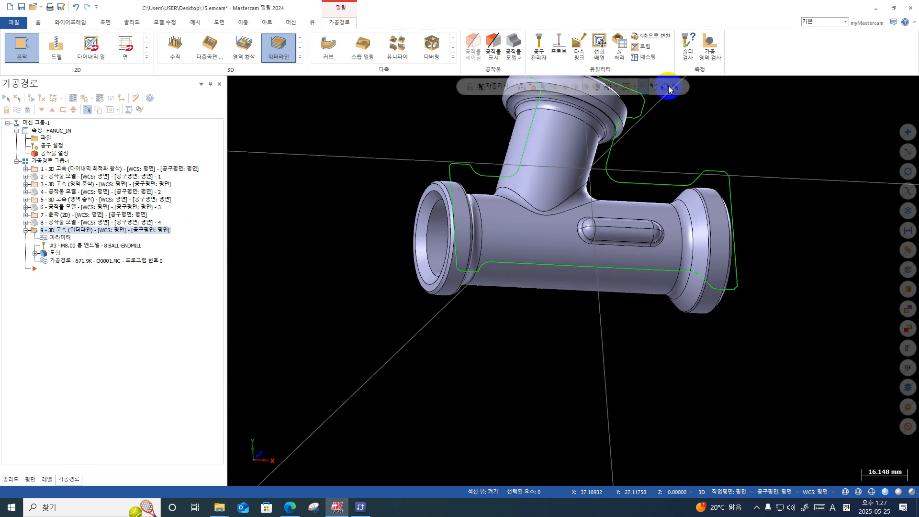
pyautogui.rightClick(763, 141)
pyautogui.click(782, 186)
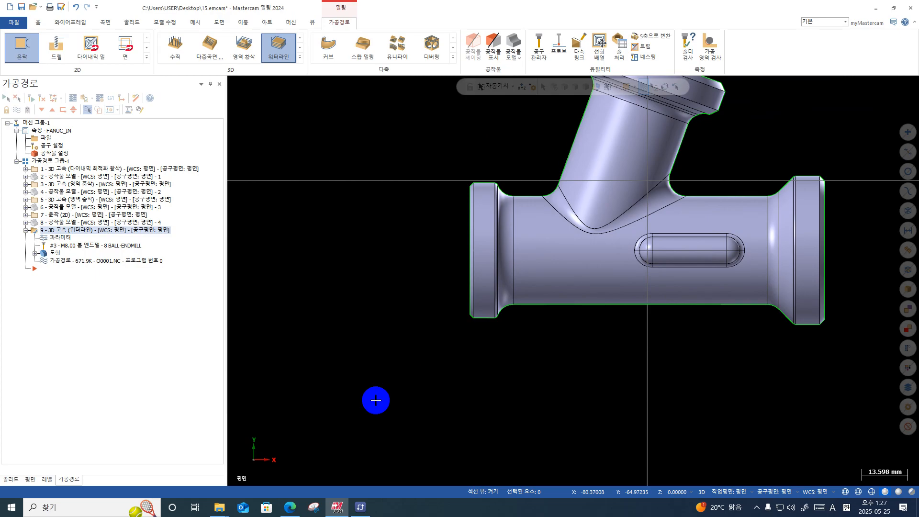
pyautogui.hotkey('ctrl', '1')
pyautogui.click(394, 364)
pyautogui.moveTo(340, 365); pyautogui.dragTo(420, 309)
pyautogui.moveTo(504, 131); pyautogui.dragTo(565, 205)
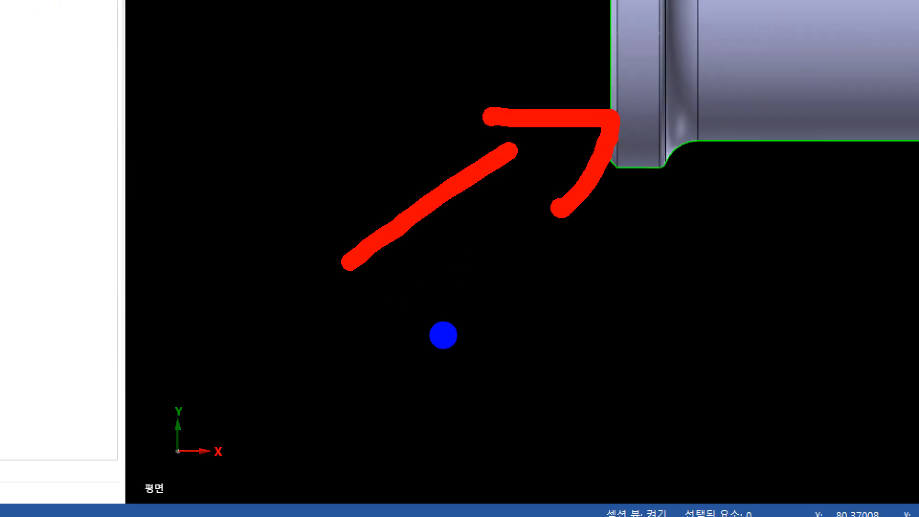
pyautogui.press('Escape')
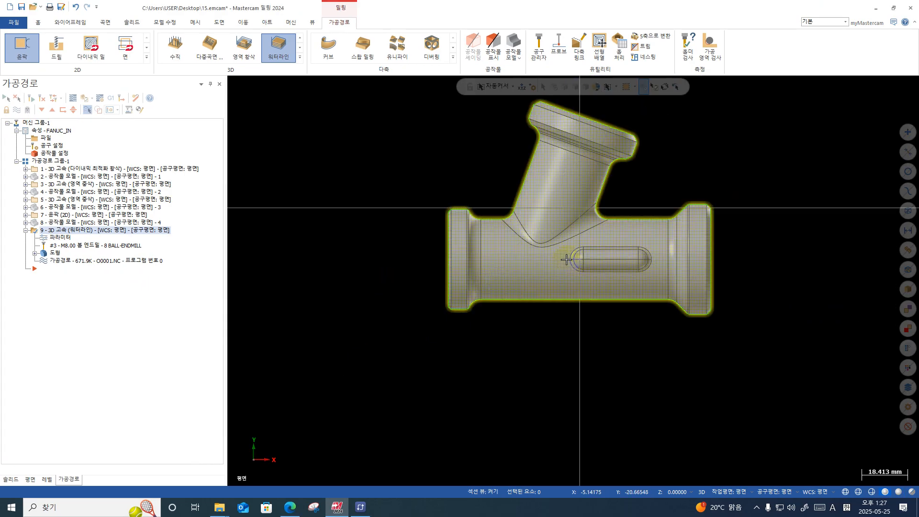
pyautogui.rightClick(534, 282)
pyautogui.click(537, 273)
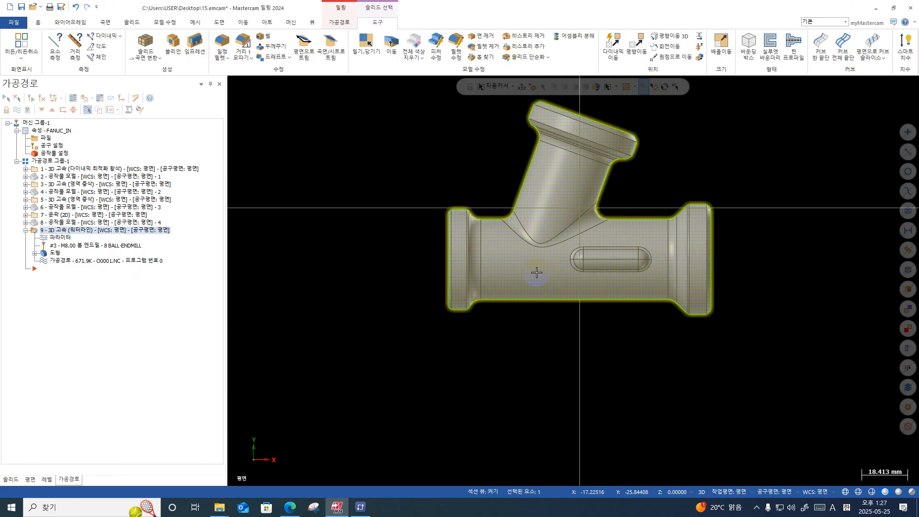
pyautogui.rightClick(766, 132)
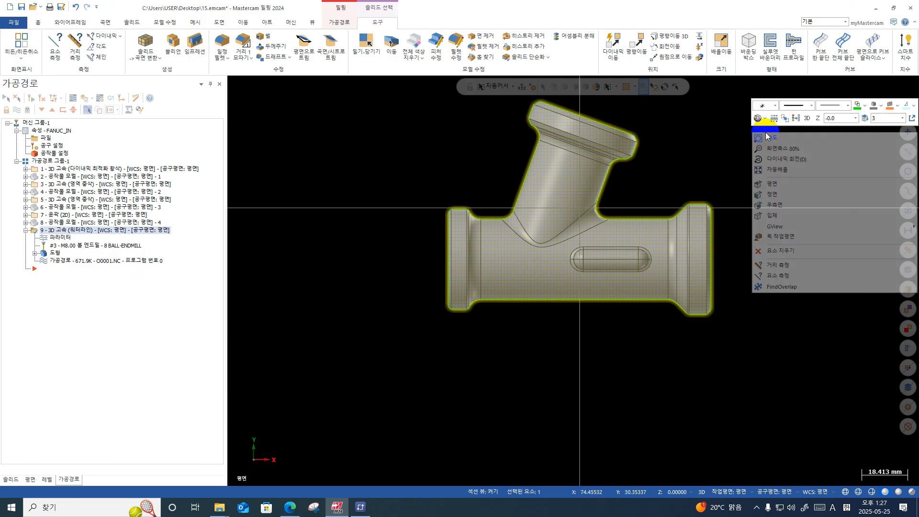
pyautogui.click(863, 116)
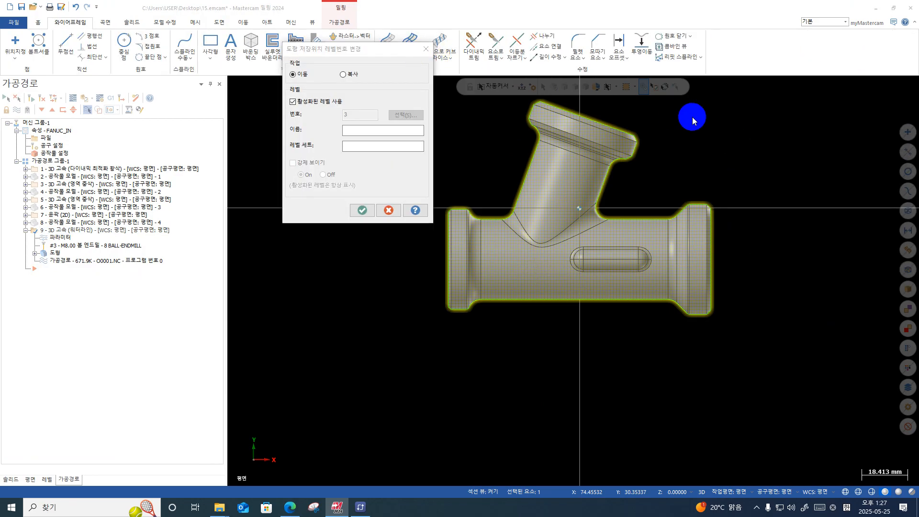
pyautogui.click(426, 49)
# - Copy the pipe fitting solid to level 4 instead of the active level
pyautogui.click(625, 279)
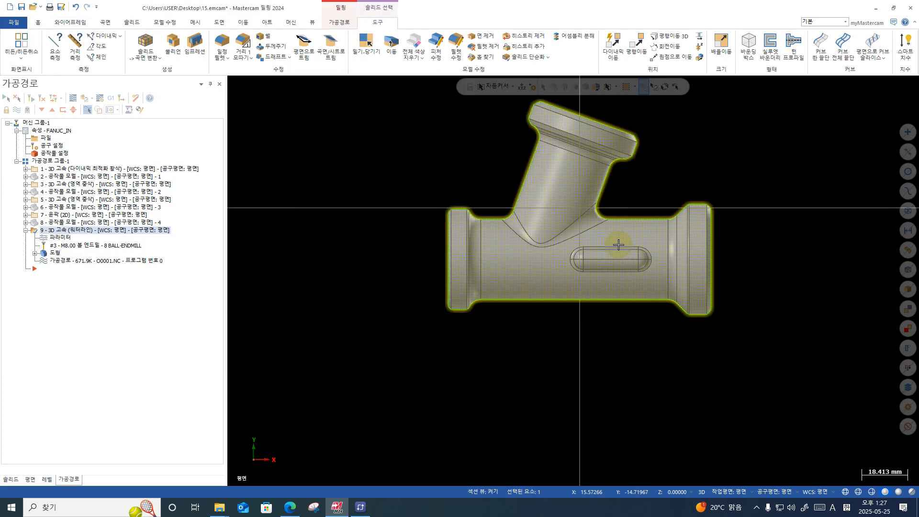
pyautogui.rightClick(826, 123)
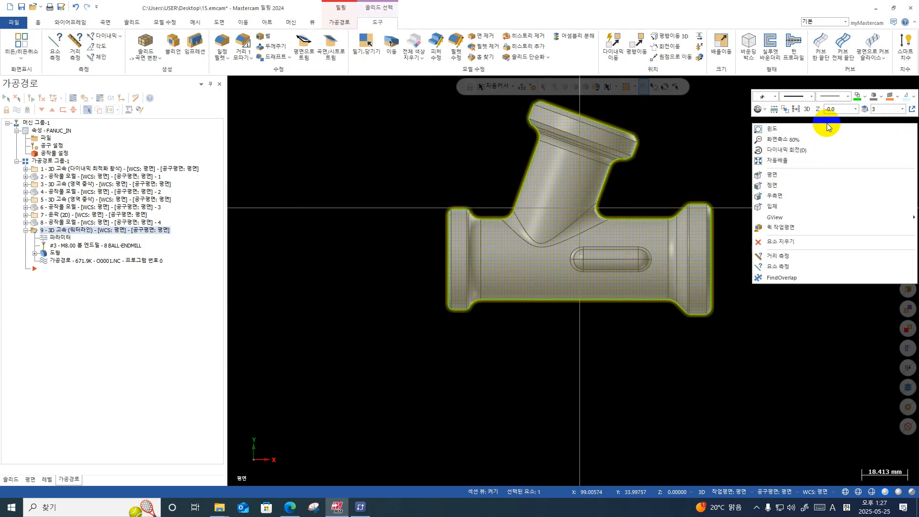
pyautogui.click(863, 110)
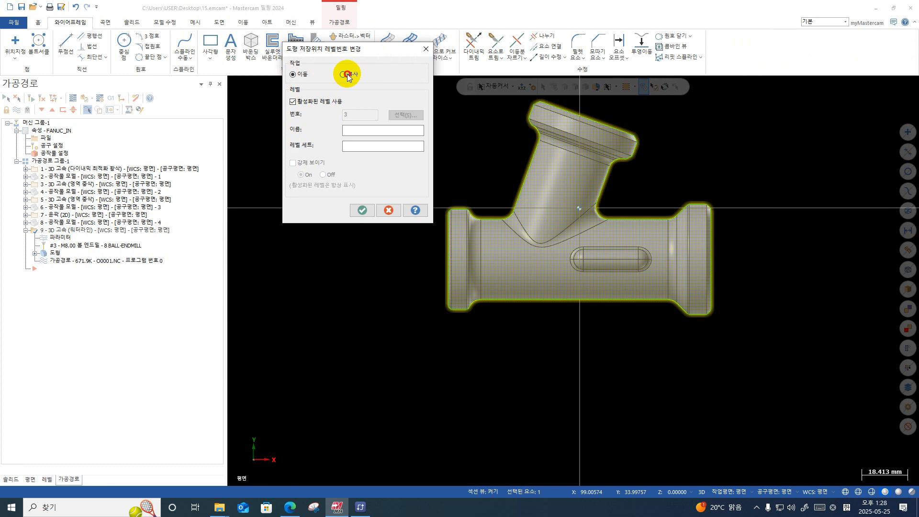
pyautogui.click(304, 101)
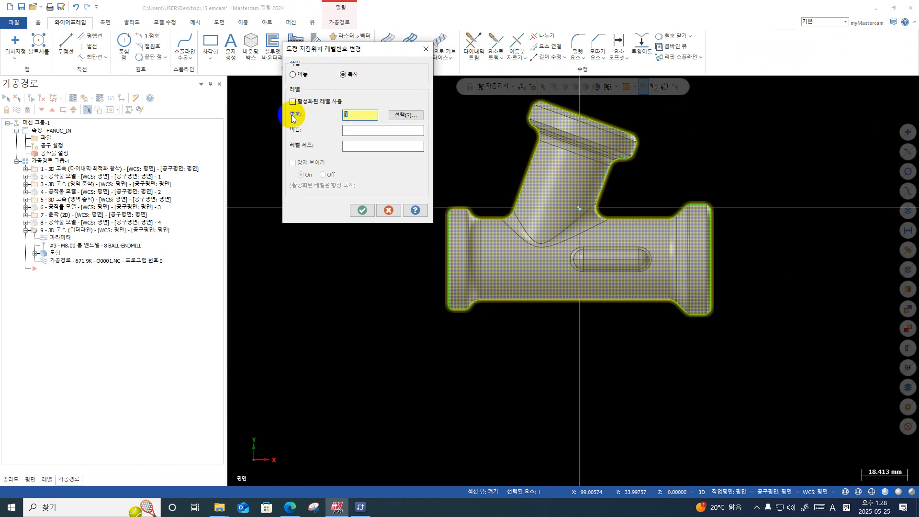
pyautogui.press('Return')
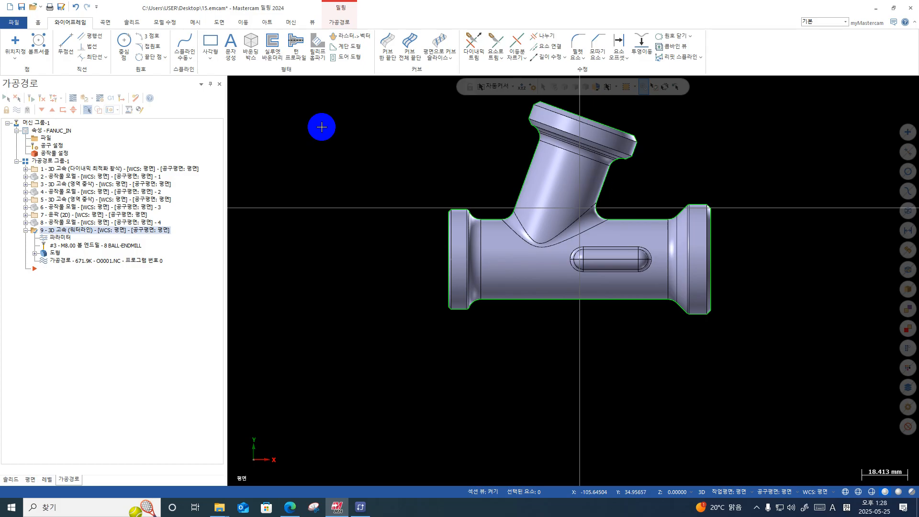
# - Make level 4 the active level and hide levels 1 and 3
pyautogui.click(47, 479)
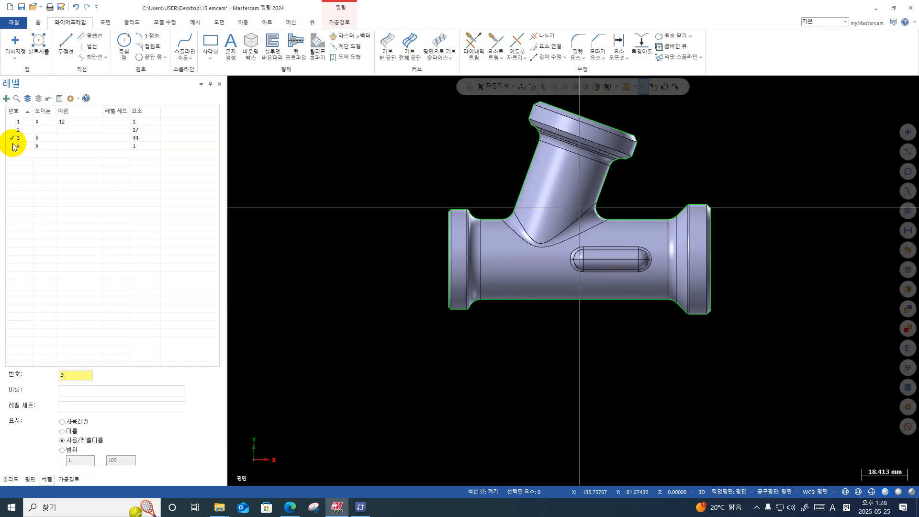
pyautogui.click(11, 145)
pyautogui.click(38, 122)
pyautogui.click(39, 139)
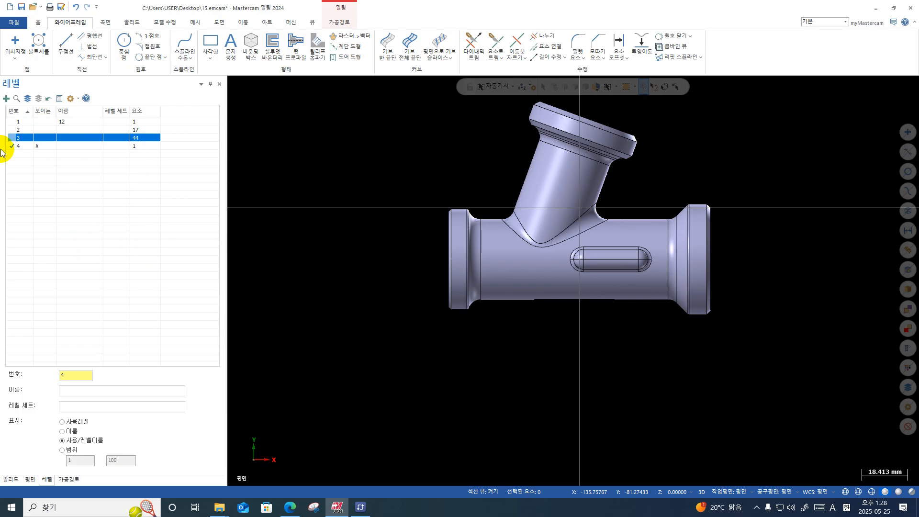
pyautogui.click(9, 146)
pyautogui.click(500, 317)
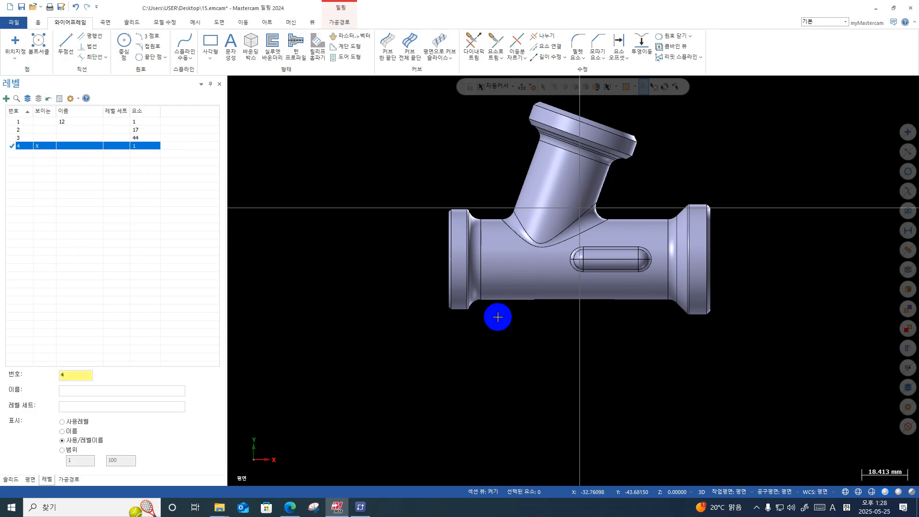
# - Examine the copied fitting's open branch and pipe ends, and return to the top view
pyautogui.scroll(1, 445, 255)
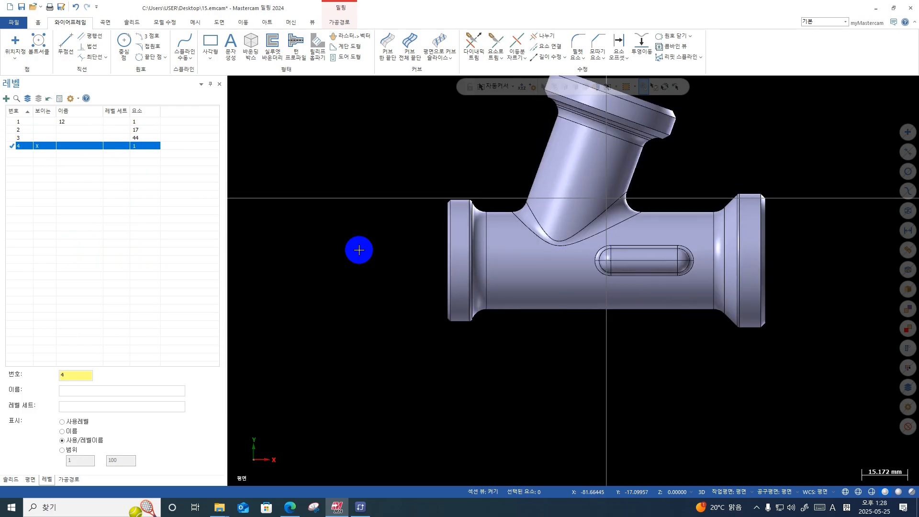
pyautogui.scroll(-2, 661, 366)
pyautogui.moveTo(668, 292); pyautogui.dragTo(645, 341, button='middle')
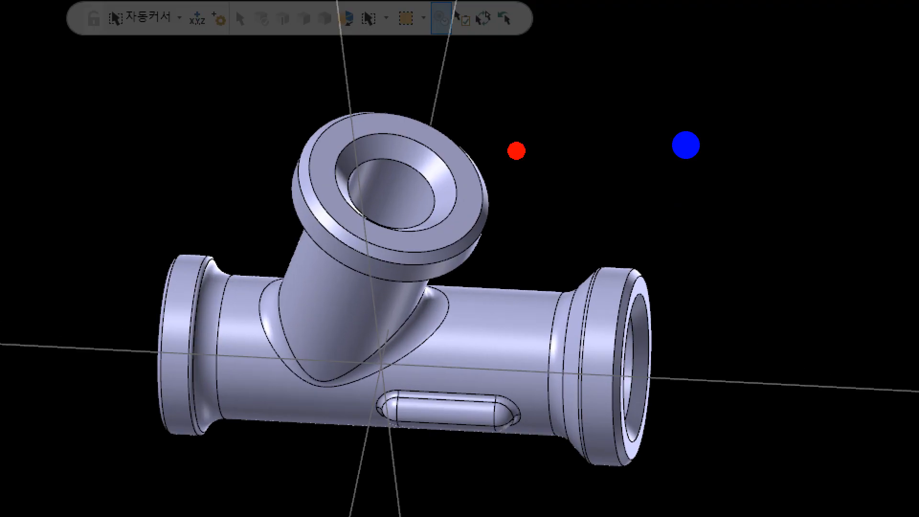
pyautogui.moveTo(687, 144); pyautogui.dragTo(634, 159)
pyautogui.moveTo(642, 142)
pyautogui.mouseDown()
pyautogui.moveTo(610, 181)
pyautogui.moveTo(662, 181)
pyautogui.mouseUp()
pyautogui.press('Escape')
pyautogui.rightClick(739, 177)
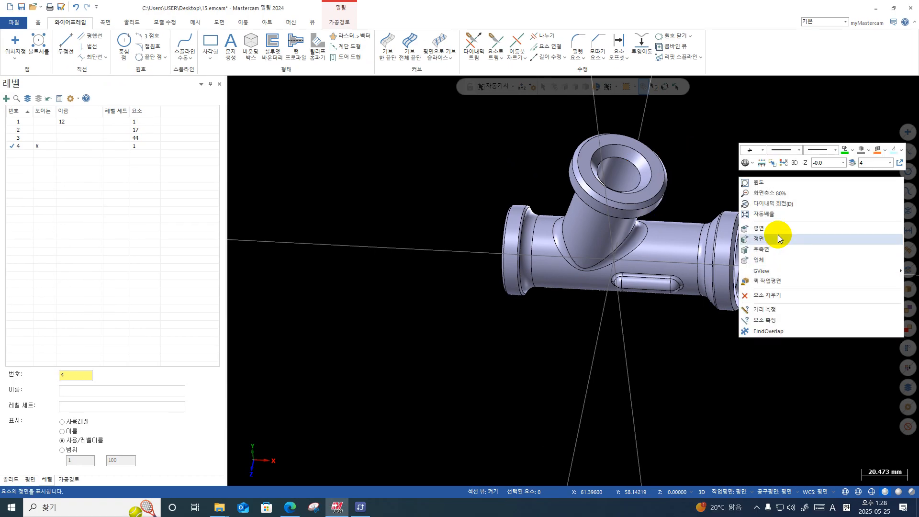
pyautogui.click(775, 228)
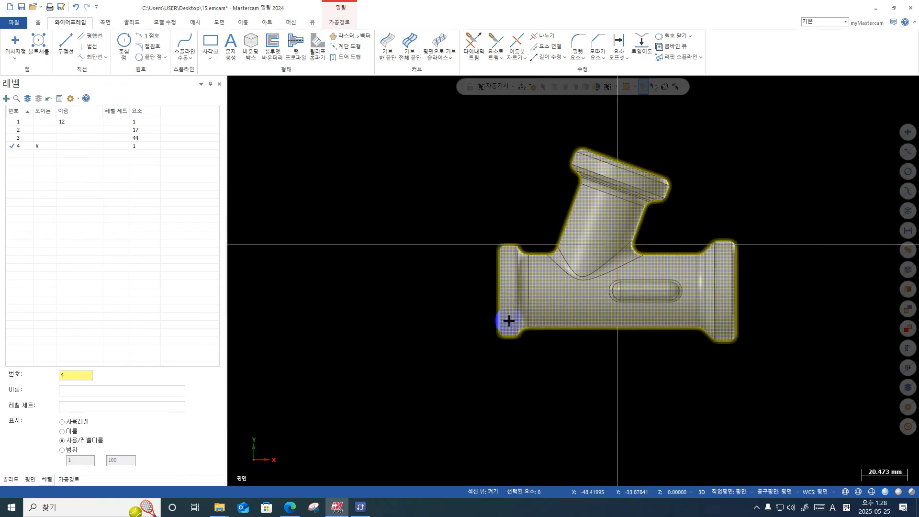
pyautogui.moveTo(509, 320); pyautogui.dragTo(667, 287, button='middle')
pyautogui.rightClick(698, 244)
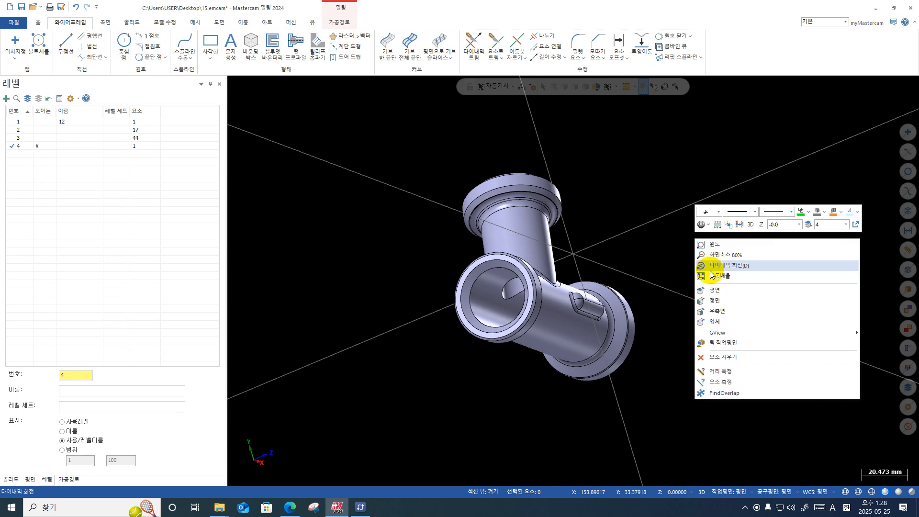
pyautogui.click(715, 290)
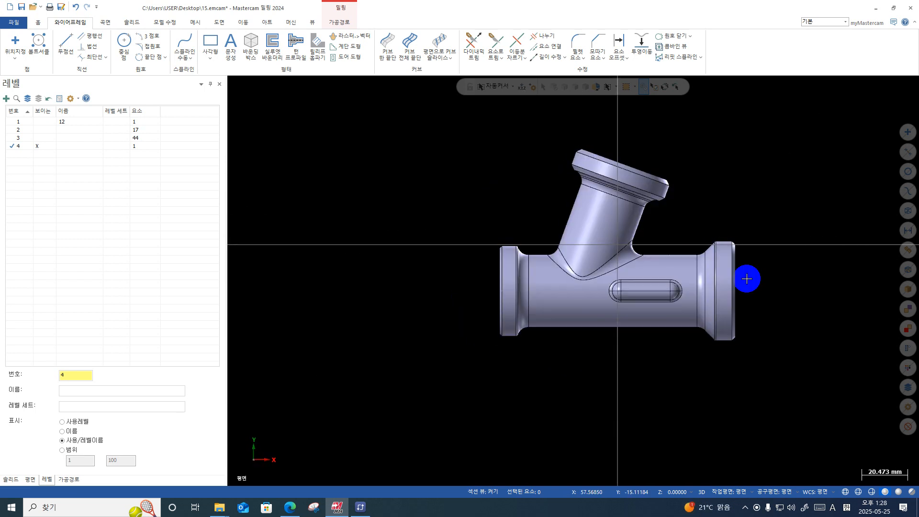
# - Remove the bores from the copied fitting's main pipe and angled branch with Modify Solid Feature set to Remove, closing the open ends
pyautogui.moveTo(579, 314)
pyautogui.mouseDown(button='middle')
pyautogui.moveTo(558, 248)
pyautogui.moveTo(624, 249)
pyautogui.mouseUp(button='middle')
pyautogui.scroll(3, 630, 254)
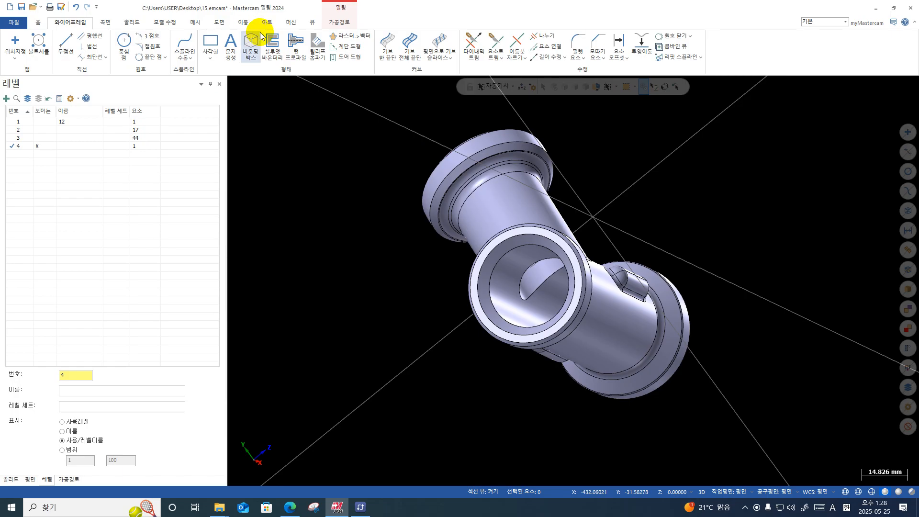
pyautogui.click(174, 23)
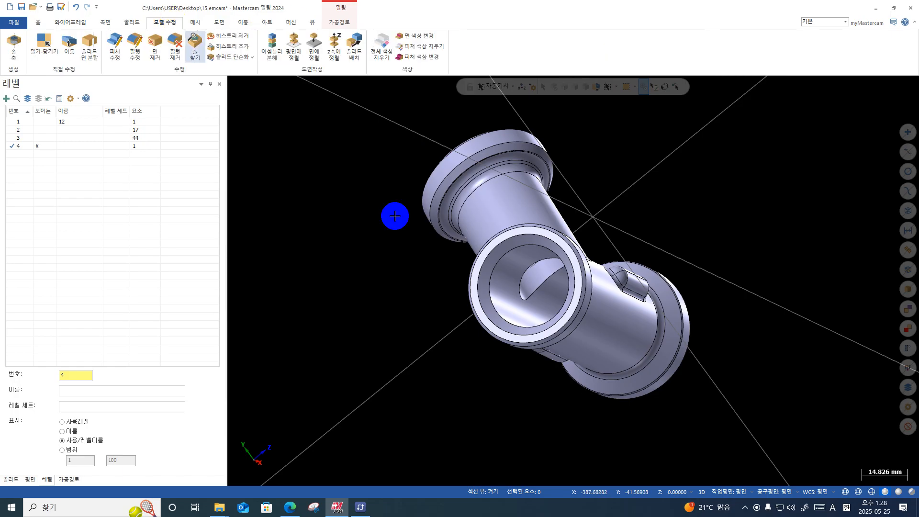
pyautogui.scroll(2, 481, 256)
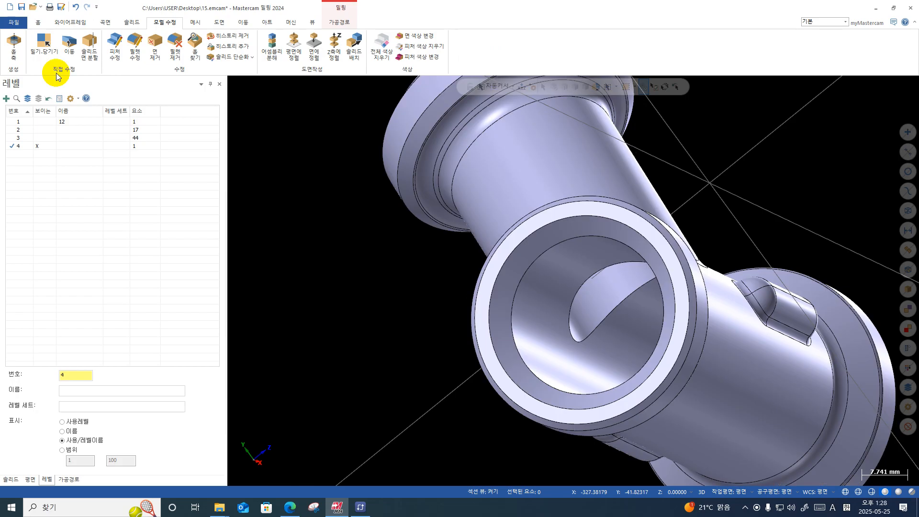
pyautogui.click(115, 44)
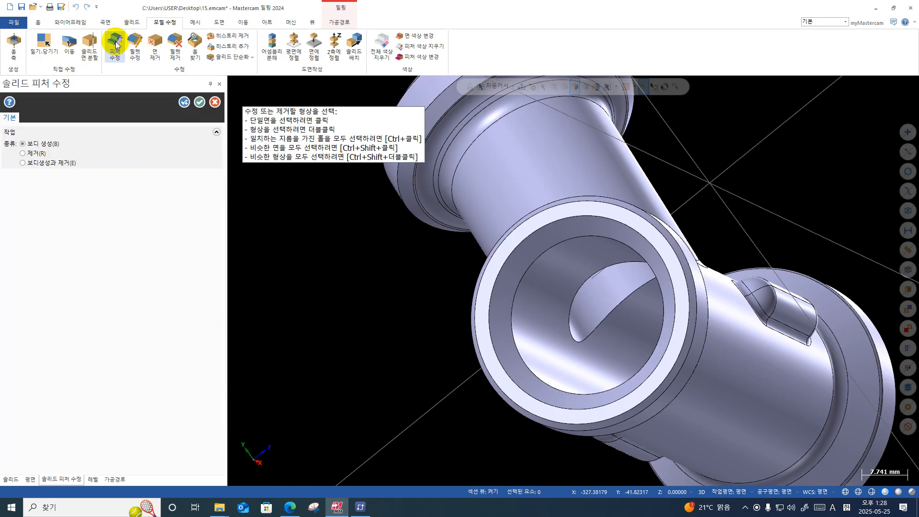
pyautogui.click(33, 157)
pyautogui.scroll(2, 544, 318)
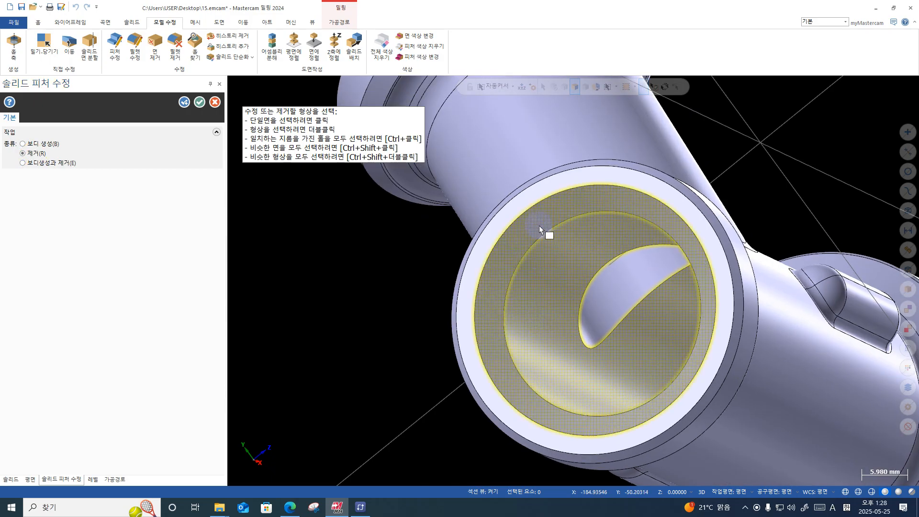
pyautogui.scroll(-3, 574, 287)
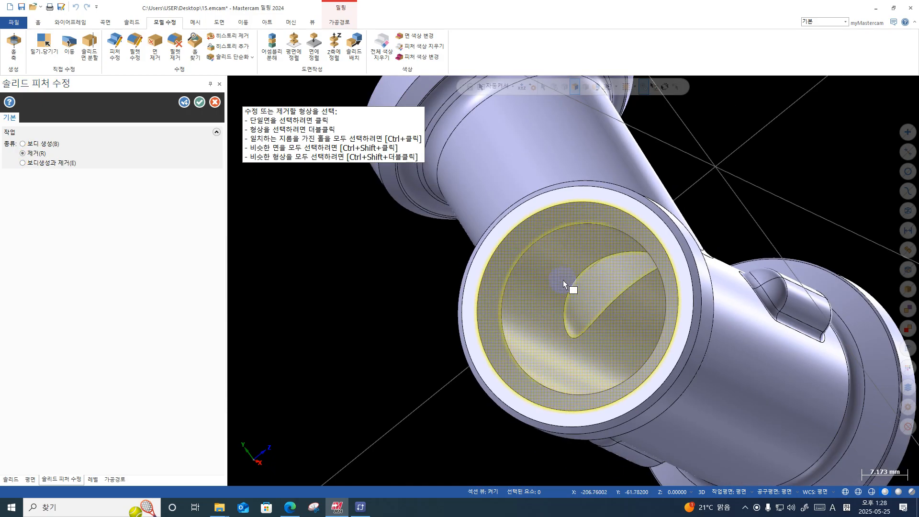
pyautogui.moveTo(715, 293); pyautogui.dragTo(712, 195, button='middle')
pyautogui.click(768, 163)
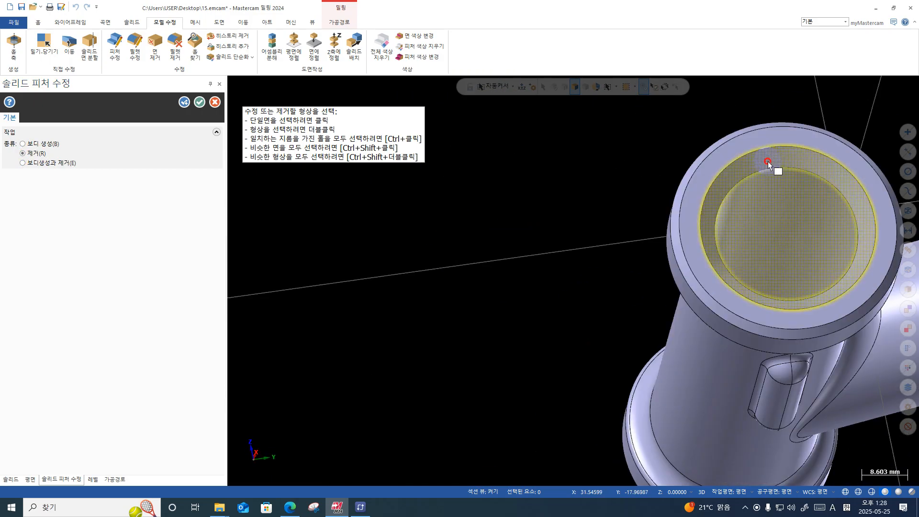
pyautogui.scroll(-2, 494, 284)
pyautogui.moveTo(720, 226); pyautogui.dragTo(573, 208, button='middle')
pyautogui.scroll(-2, 498, 233)
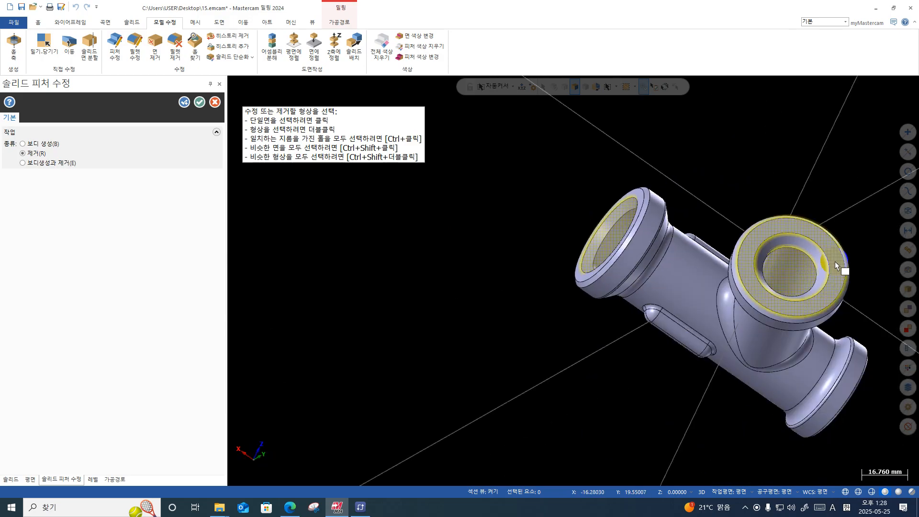
pyautogui.scroll(3, 809, 262)
pyautogui.click(784, 240)
pyautogui.scroll(-2, 649, 287)
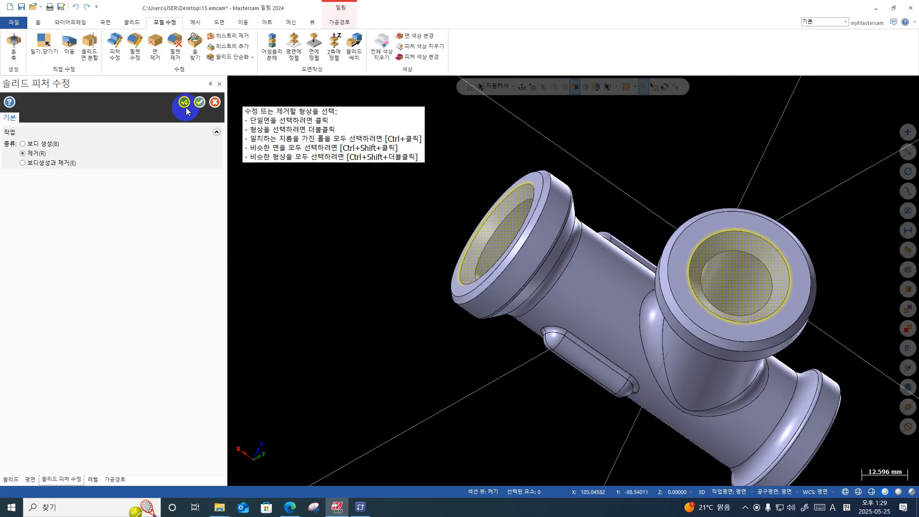
pyautogui.click(201, 103)
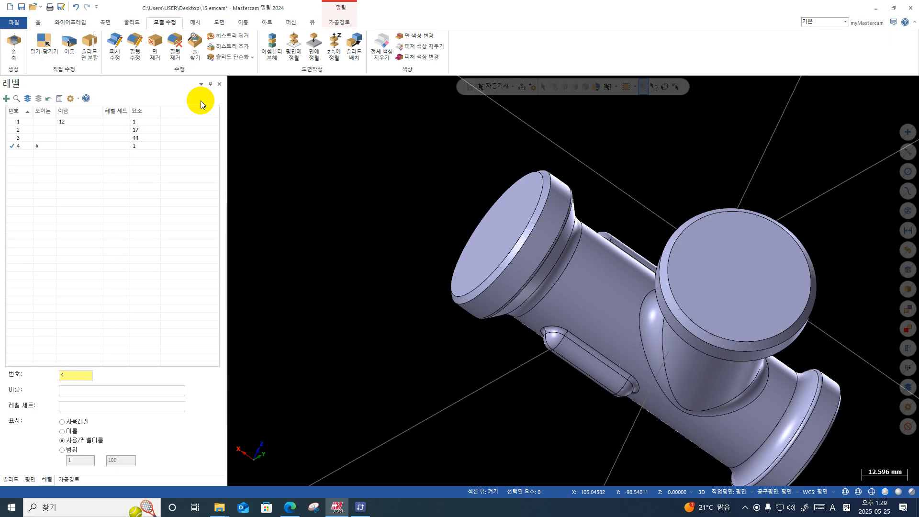
# - Inspect the fitting's closed ends at an angle, then look at it in the top view
pyautogui.moveTo(239, 94); pyautogui.dragTo(534, 138, button='middle')
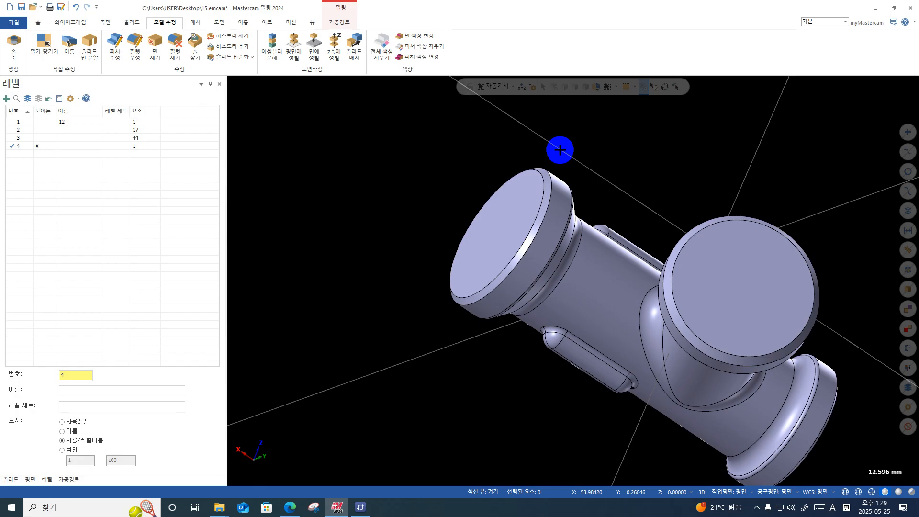
pyautogui.moveTo(566, 148); pyautogui.dragTo(614, 157, button='middle')
pyautogui.rightClick(614, 158)
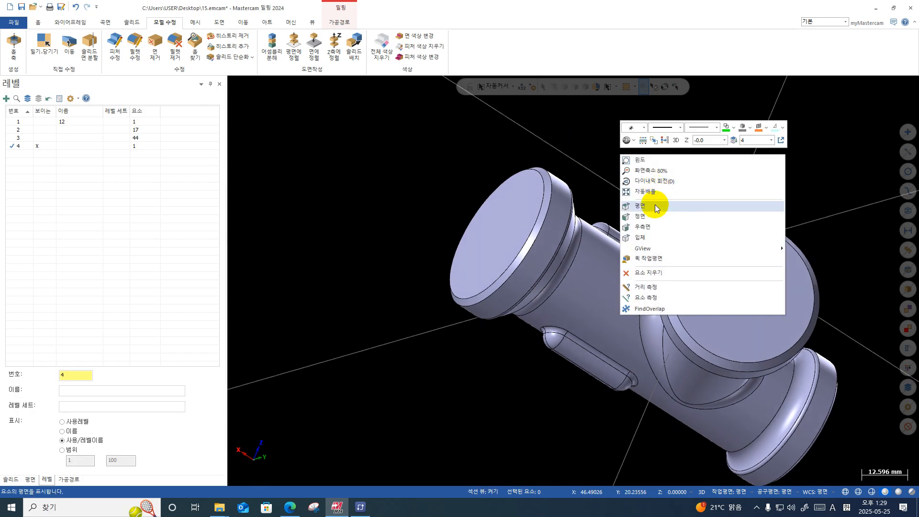
pyautogui.click(655, 203)
pyautogui.scroll(2, 601, 318)
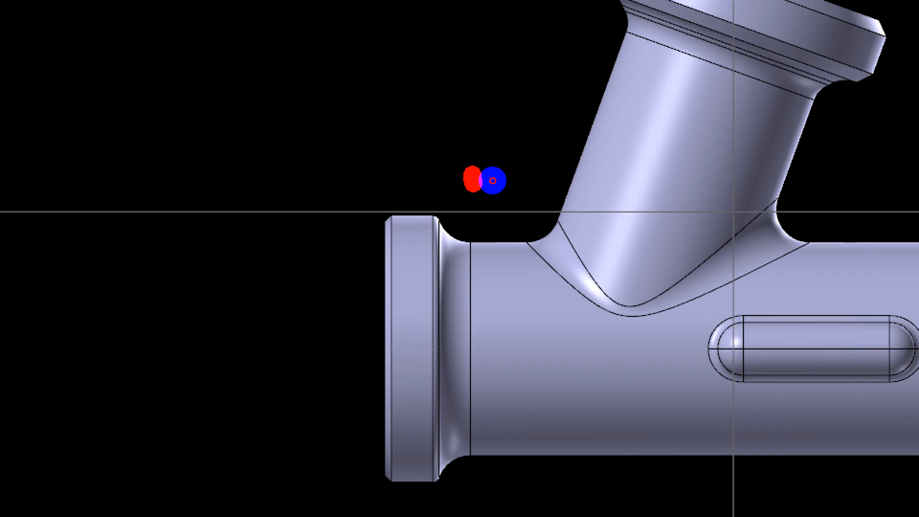
pyautogui.moveTo(473, 175)
pyautogui.mouseDown()
pyautogui.moveTo(511, 186)
pyautogui.moveTo(456, 188)
pyautogui.mouseUp()
pyautogui.moveTo(315, 245); pyautogui.dragTo(367, 212)
pyautogui.moveTo(289, 222); pyautogui.dragTo(312, 222)
pyautogui.moveTo(267, 234); pyautogui.dragTo(313, 265)
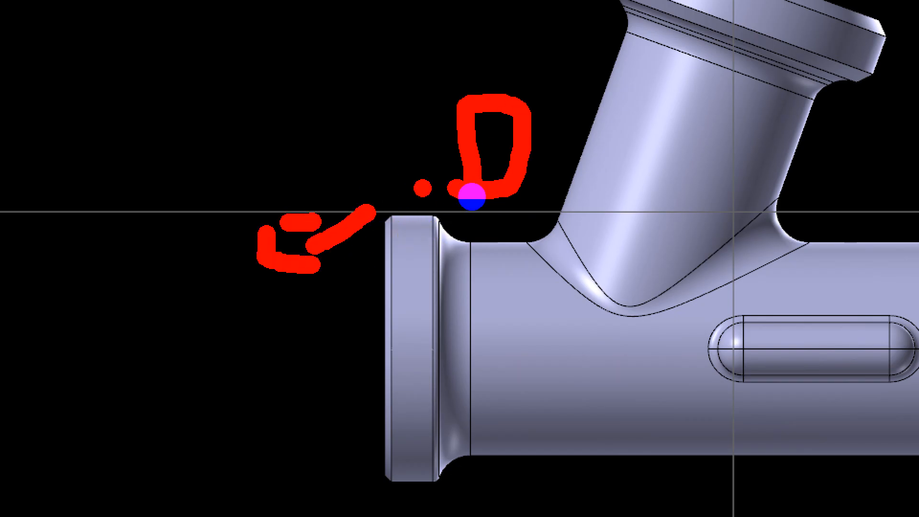
pyautogui.moveTo(472, 196)
pyautogui.mouseDown()
pyautogui.moveTo(509, 213)
pyautogui.moveTo(520, 195)
pyautogui.mouseUp()
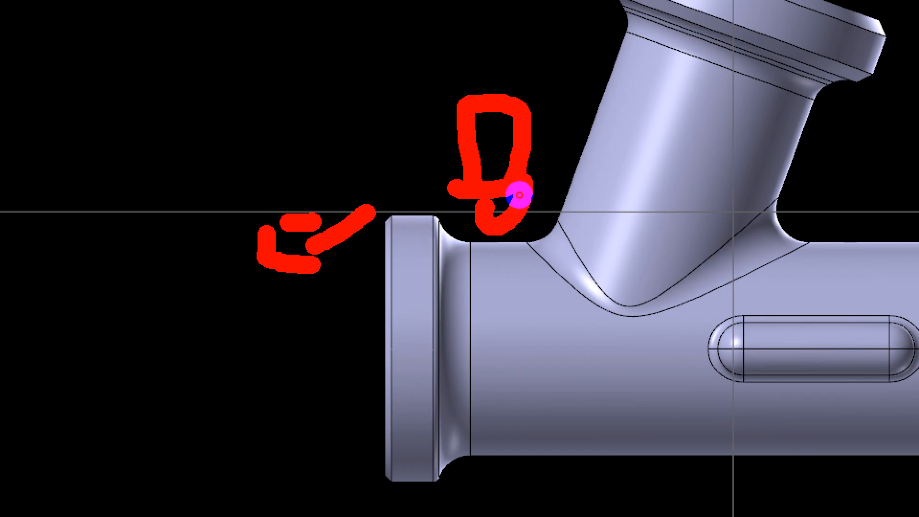
pyautogui.moveTo(448, 190); pyautogui.dragTo(498, 175)
pyautogui.moveTo(375, 257)
pyautogui.mouseDown()
pyautogui.moveTo(427, 246)
pyautogui.moveTo(378, 257)
pyautogui.moveTo(387, 289)
pyautogui.mouseUp()
pyautogui.press('Escape')
# - Push-pull the main pipe's end face on the negative X side outward by 1 mm
pyautogui.moveTo(409, 243); pyautogui.dragTo(445, 226, button='middle')
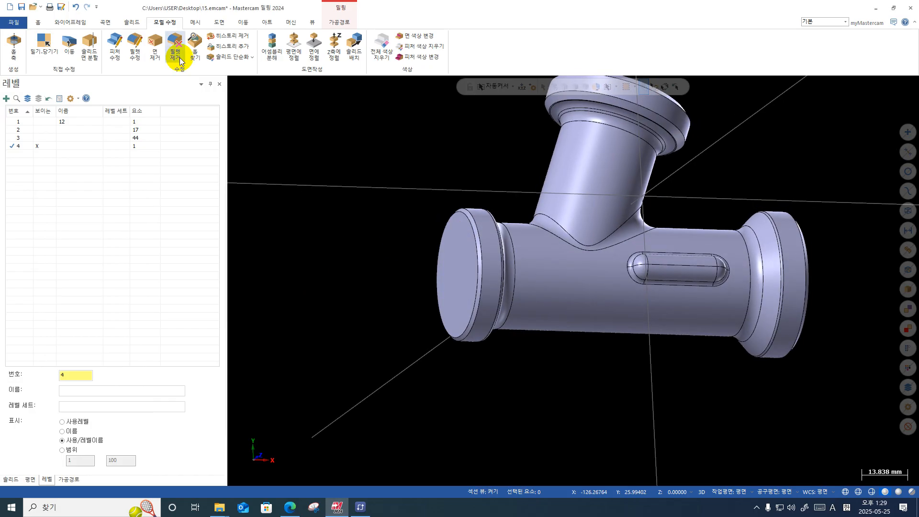
pyautogui.click(39, 37)
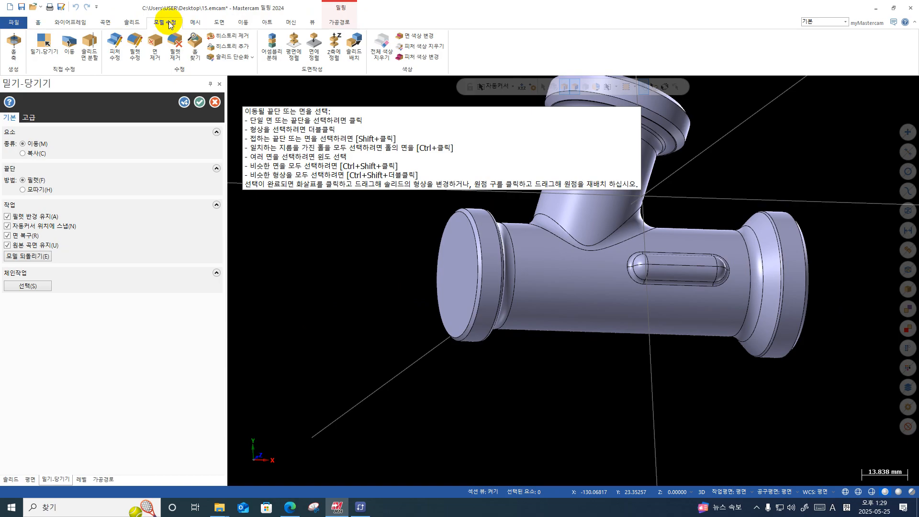
pyautogui.click(449, 267)
pyautogui.click(422, 266)
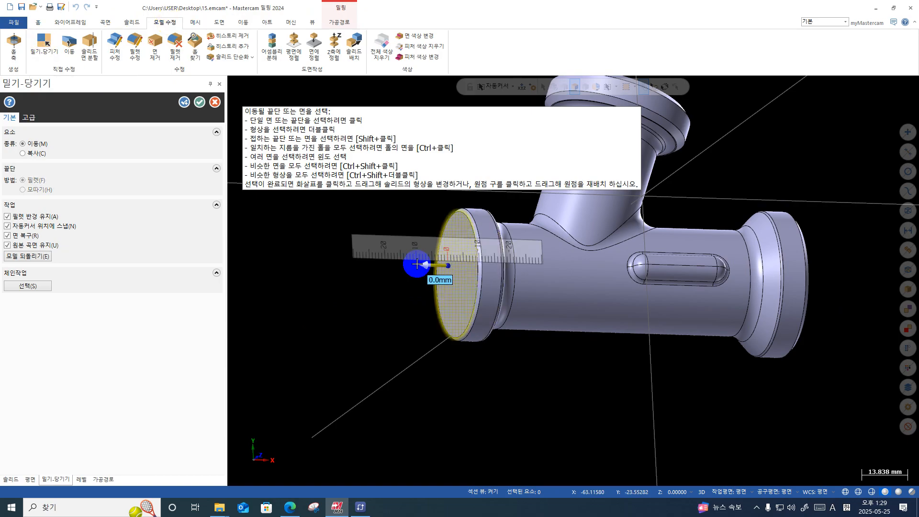
pyautogui.write('1')
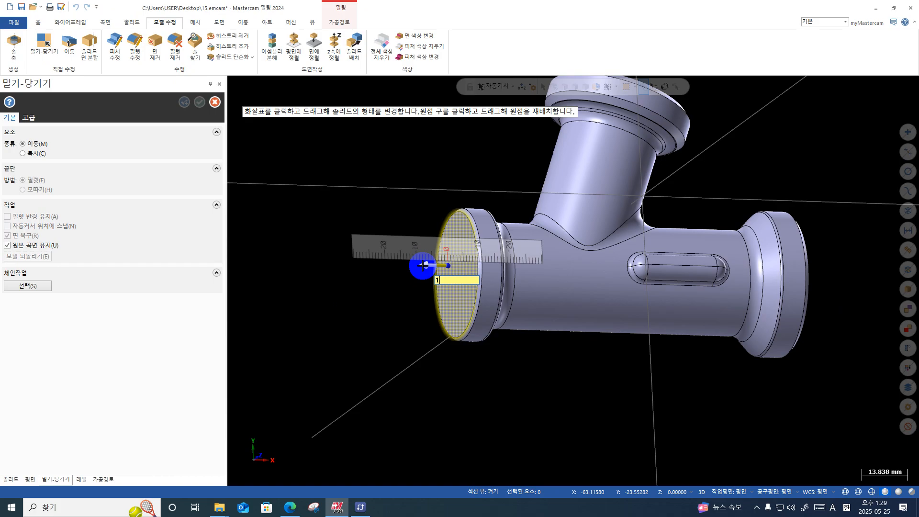
pyautogui.press('Return')
pyautogui.click(422, 266)
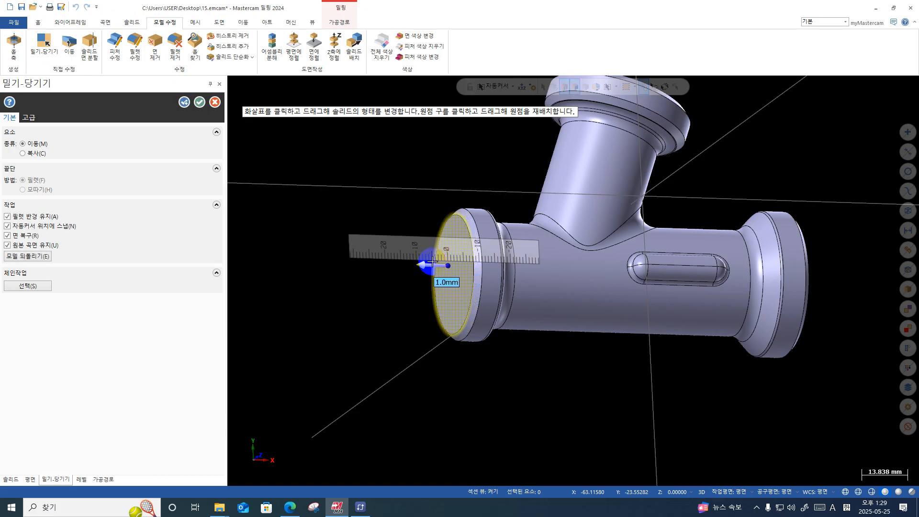
# - Push-pull the main pipe's opposite end face, on the positive X side, outward by 1 mm
pyautogui.moveTo(814, 246); pyautogui.dragTo(602, 220, button='middle')
pyautogui.click(562, 211)
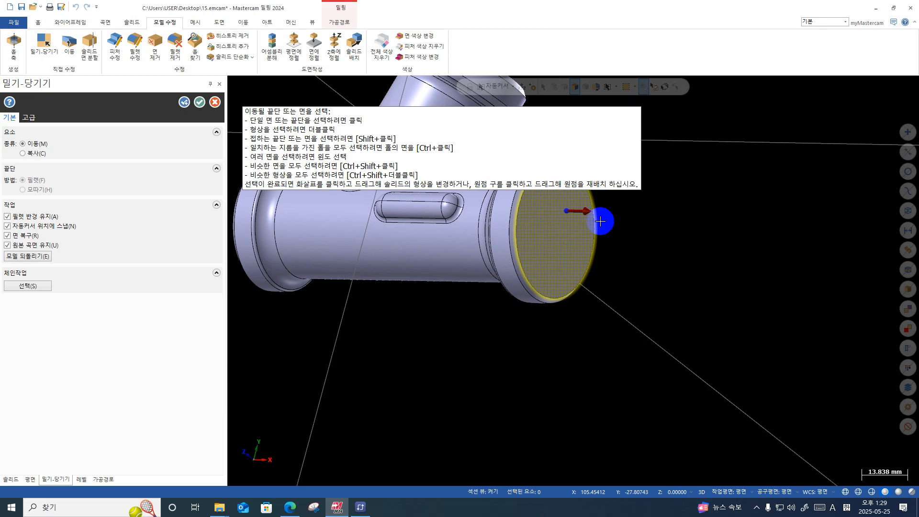
pyautogui.click(583, 213)
pyautogui.click(583, 213)
pyautogui.write('1')
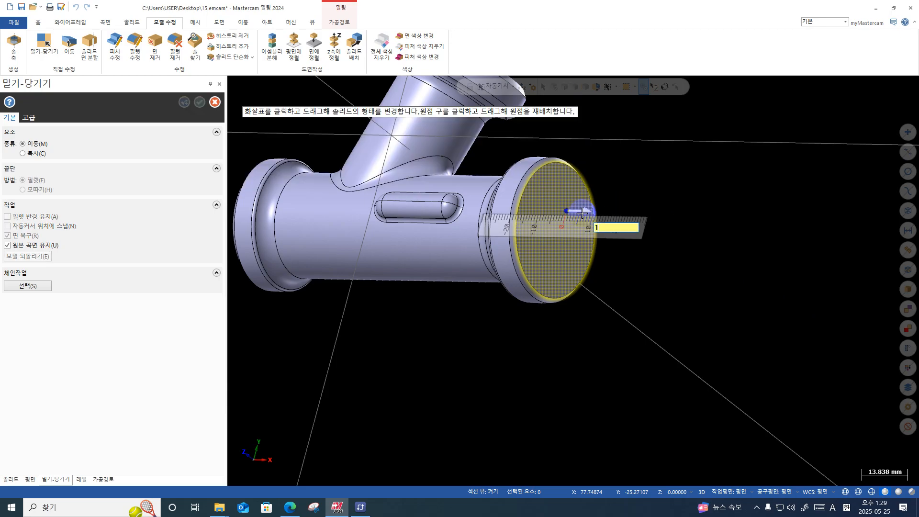
pyautogui.press('Return')
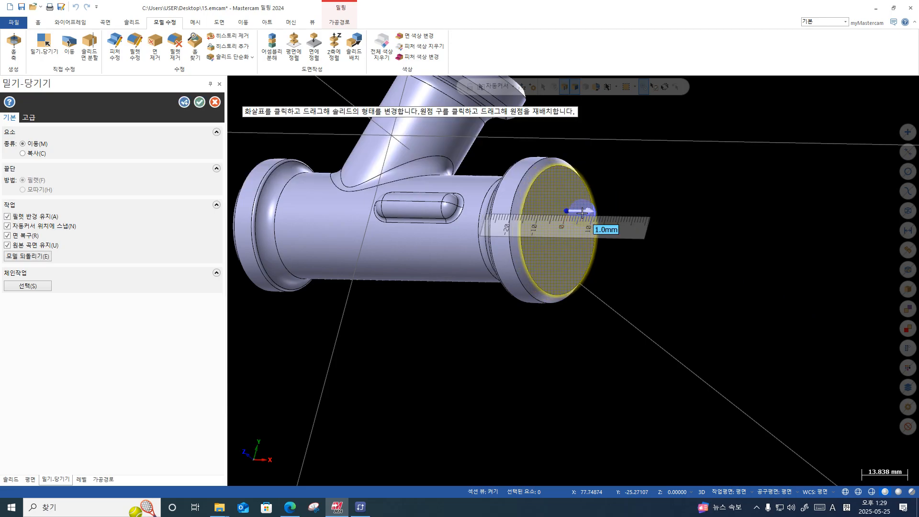
pyautogui.scroll(-2, 585, 265)
pyautogui.moveTo(585, 265); pyautogui.dragTo(593, 397, button='middle')
pyautogui.scroll(-4, 590, 393)
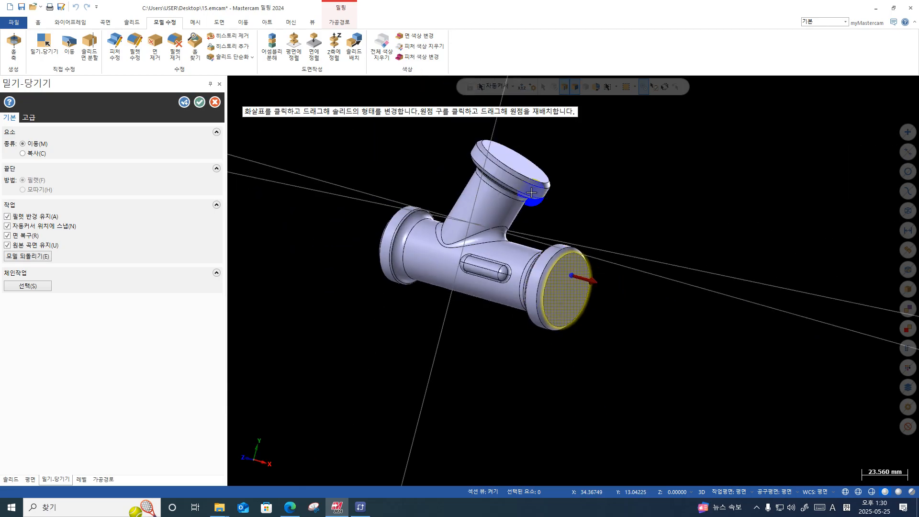
pyautogui.click(527, 164)
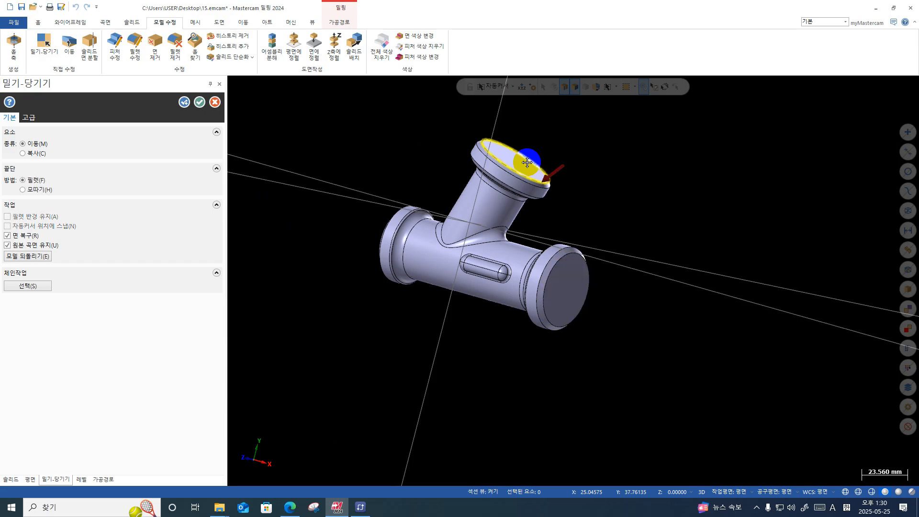
pyautogui.moveTo(317, 93); pyautogui.dragTo(310, 90)
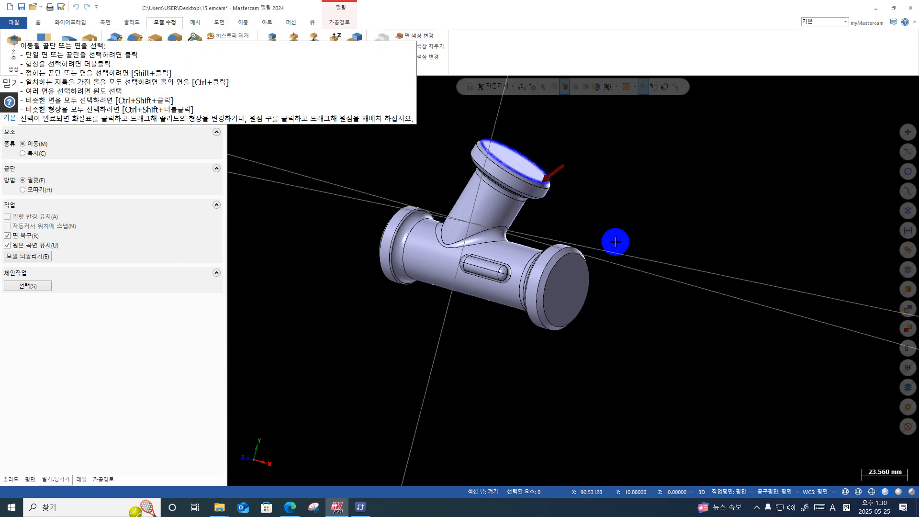
pyautogui.press('F1')
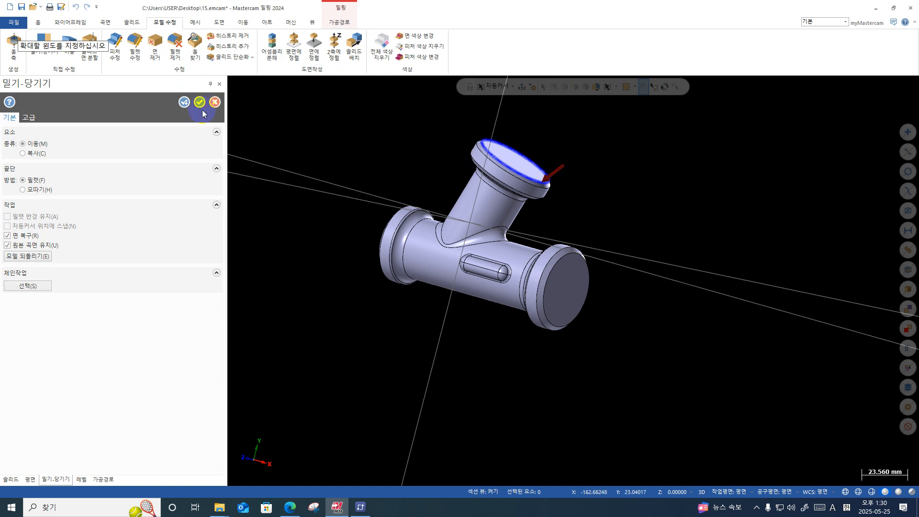
pyautogui.scroll(-1, 555, 206)
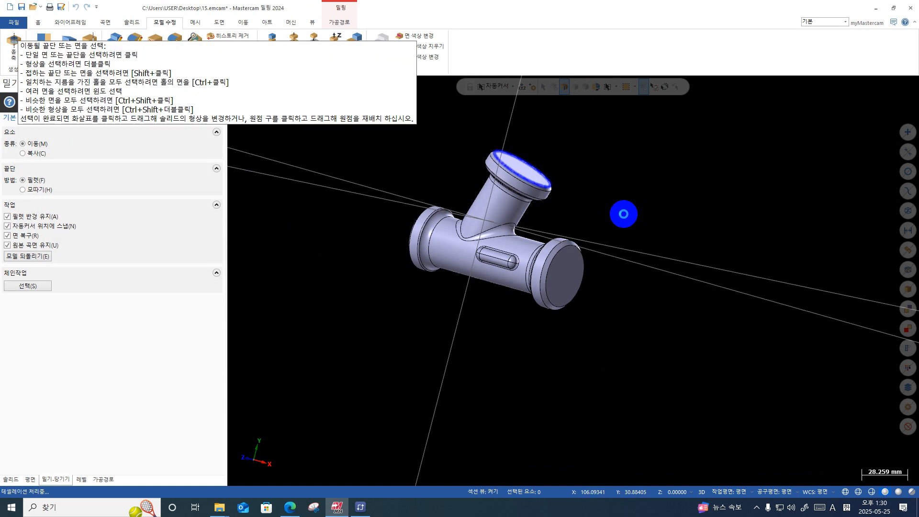
pyautogui.press('Escape')
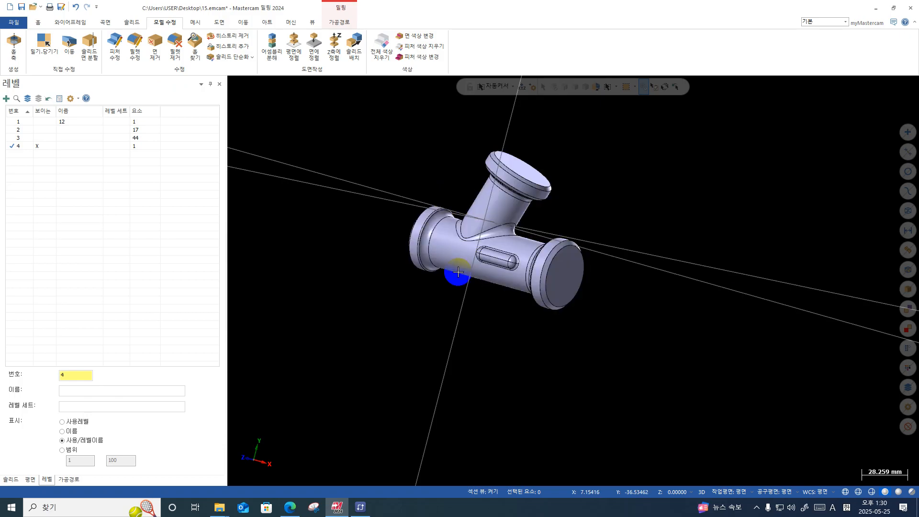
# - Push-pull the angled branch's end face outward by 1 mm and finish the command
pyautogui.click(53, 43)
pyautogui.moveTo(583, 123); pyautogui.dragTo(571, 149, button='middle')
pyautogui.scroll(2, 539, 167)
pyautogui.click(516, 167)
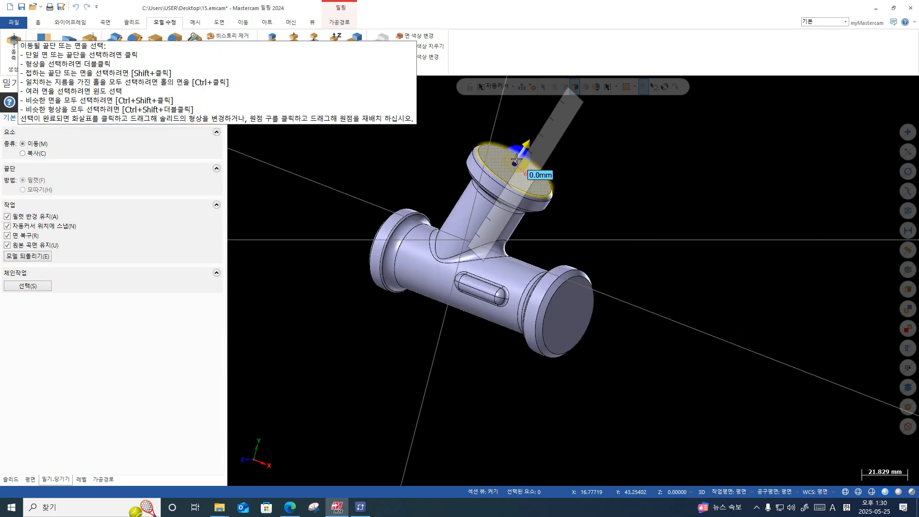
pyautogui.write('1')
pyautogui.press('Return')
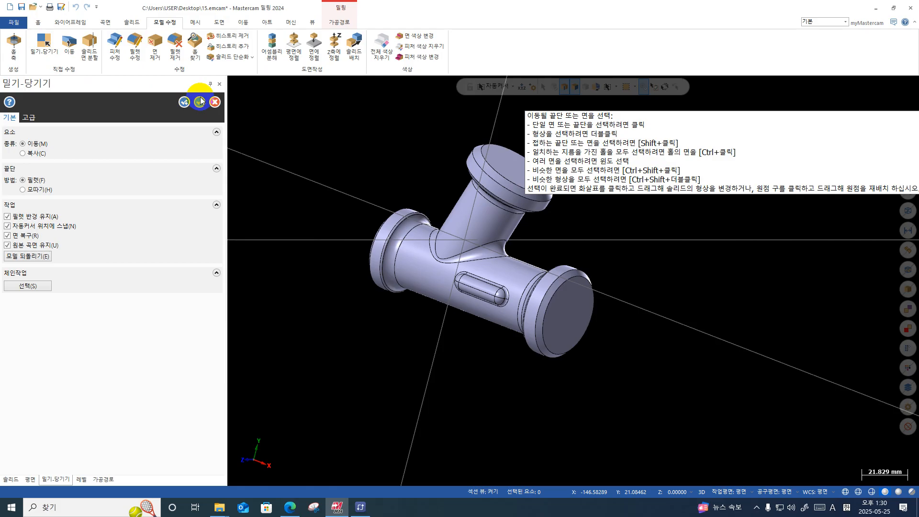
pyautogui.click(199, 99)
pyautogui.rightClick(680, 212)
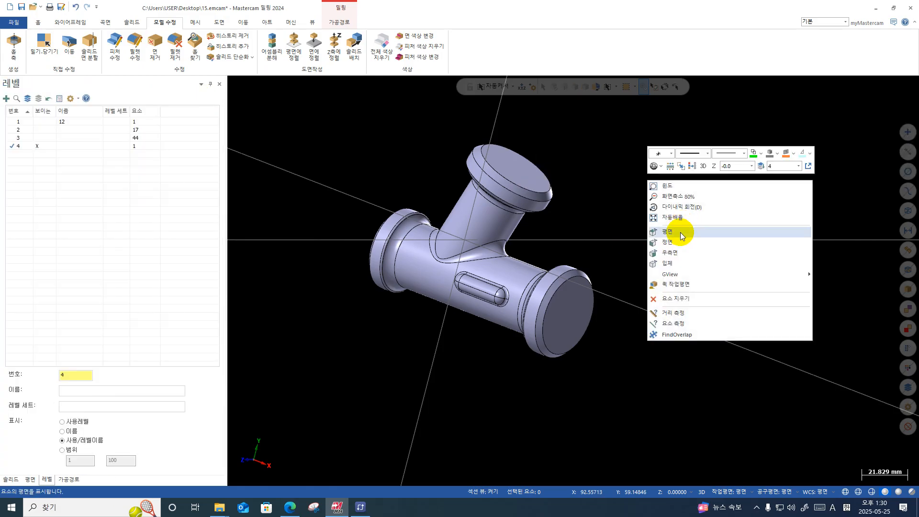
pyautogui.click(682, 232)
pyautogui.scroll(-5, 534, 322)
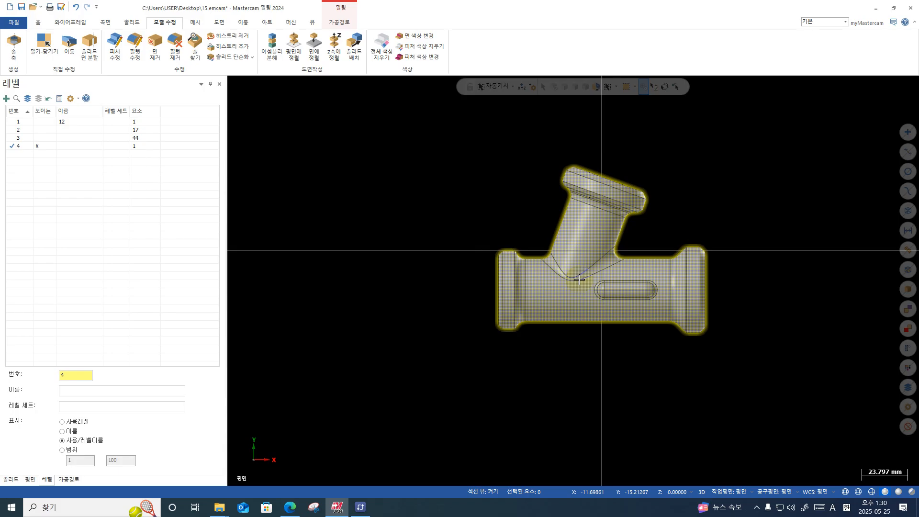
# - Show level 3 alongside the level 4 solid and compare its boundary outline with the extended end of the main pipe
pyautogui.scroll(3, 456, 215)
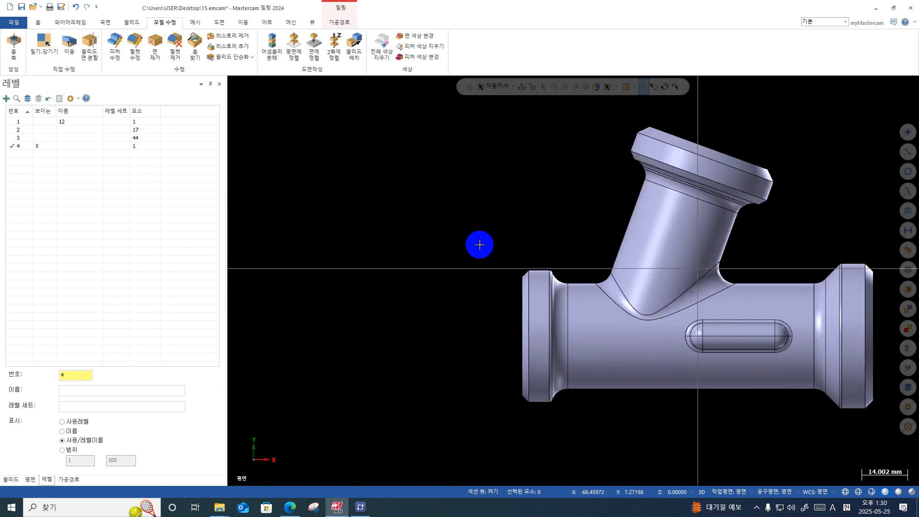
pyautogui.scroll(4, 568, 276)
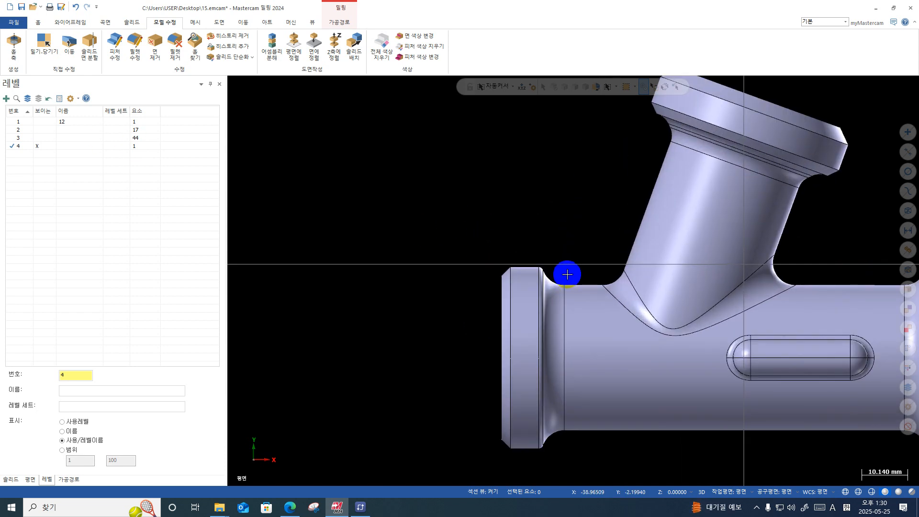
pyautogui.click(37, 137)
pyautogui.scroll(2, 595, 288)
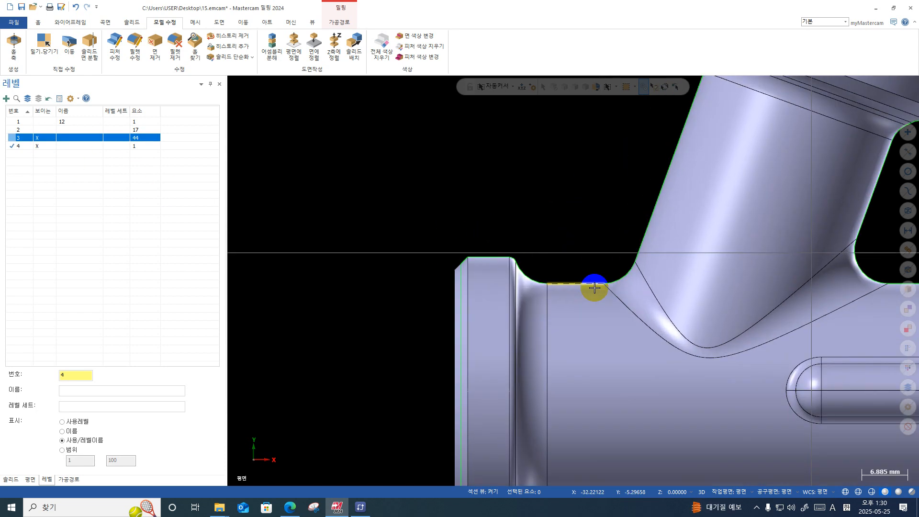
pyautogui.scroll(4, 441, 255)
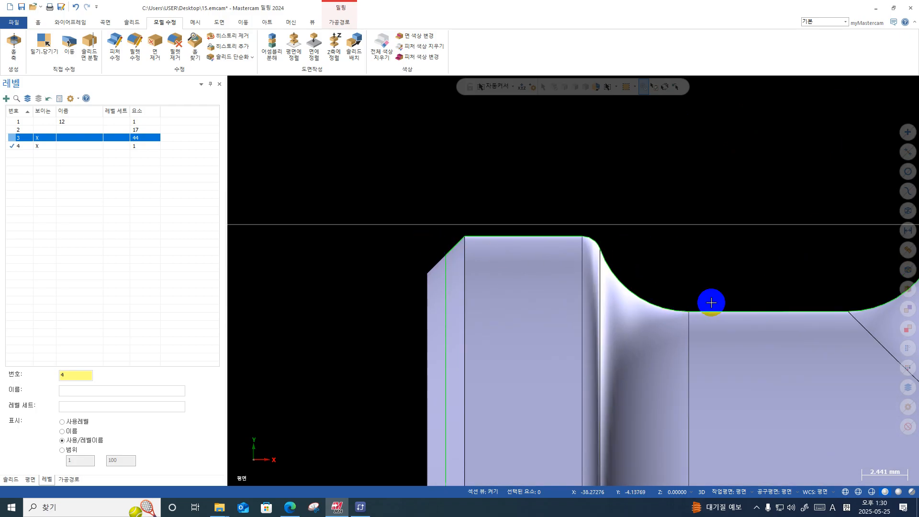
pyautogui.scroll(-1, 428, 255)
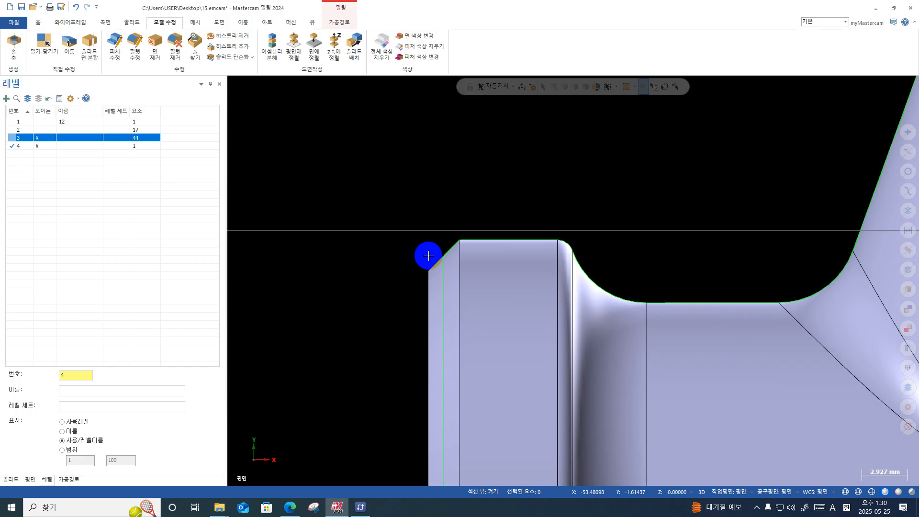
pyautogui.scroll(-4, 429, 256)
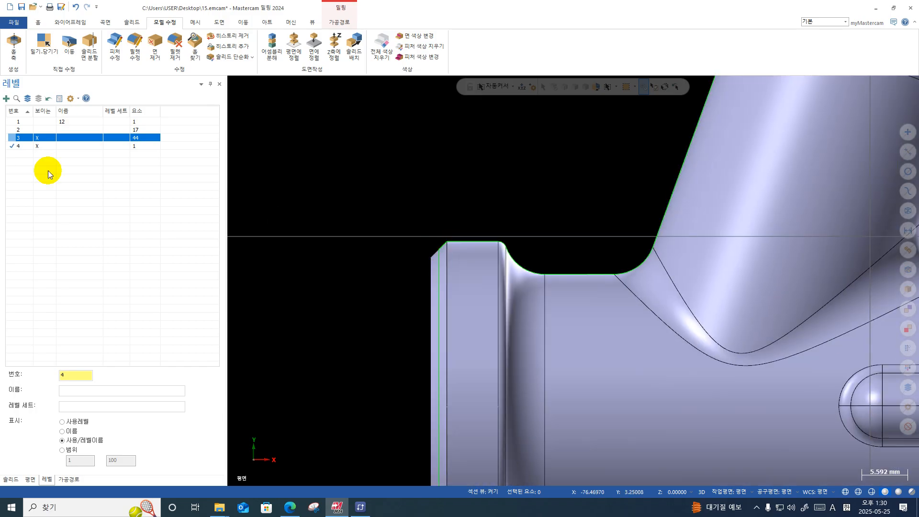
# - In the waterline toolpath's parameters, set the containment boundary's offset distance to 4
pyautogui.click(59, 480)
pyautogui.scroll(-5, 335, 165)
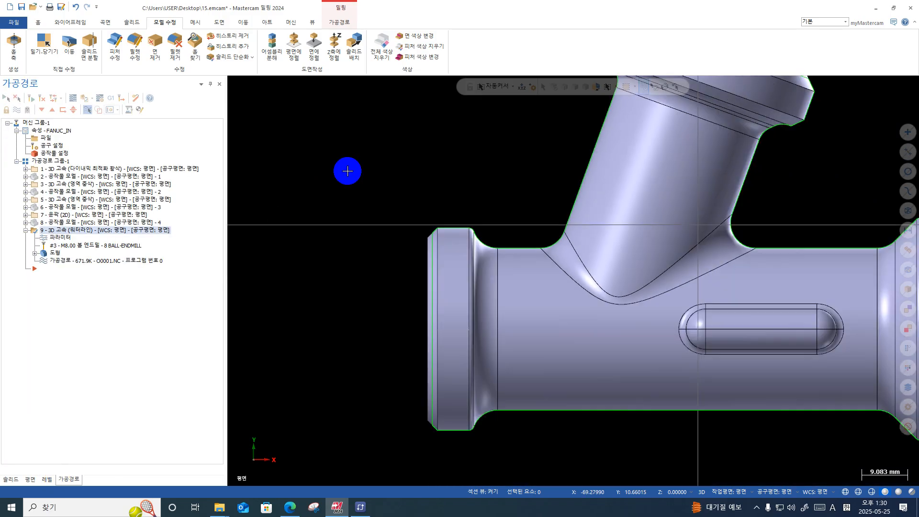
pyautogui.click(58, 238)
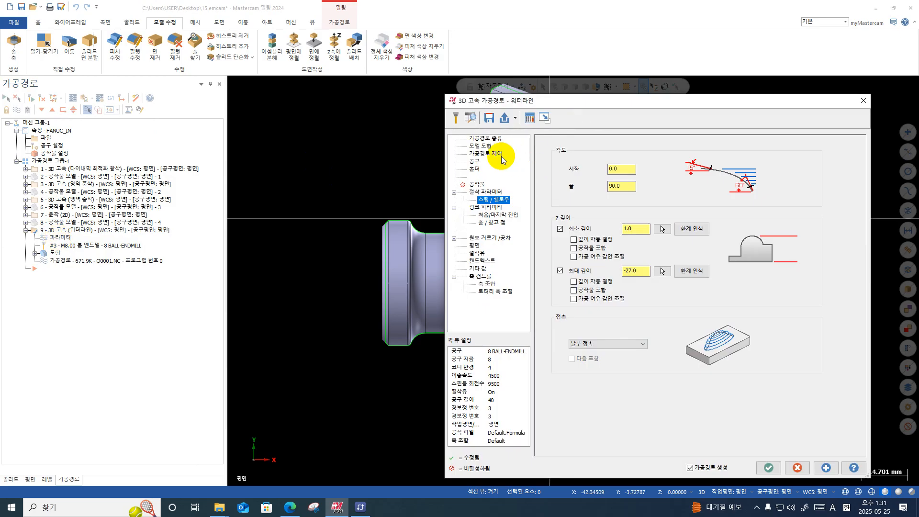
pyautogui.click(501, 155)
pyautogui.click(662, 344)
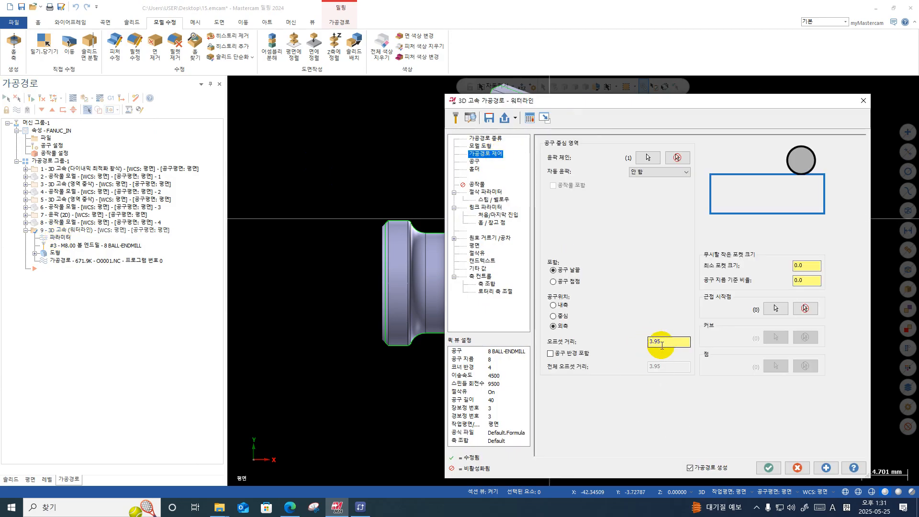
pyautogui.doubleClick(667, 344)
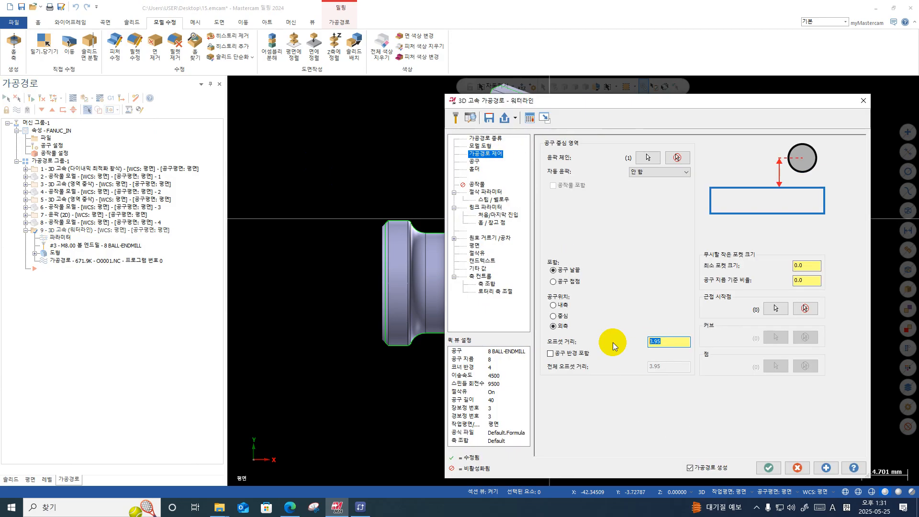
pyautogui.write('4')
# - Reselect the entire level 4 solid as the waterline toolpath's machining geometry and regenerate the operation
pyautogui.click(486, 146)
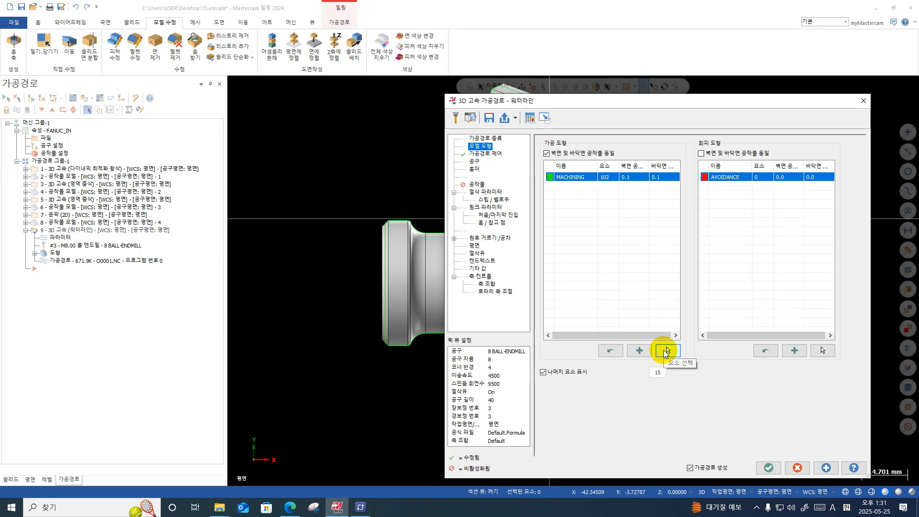
pyautogui.click(666, 351)
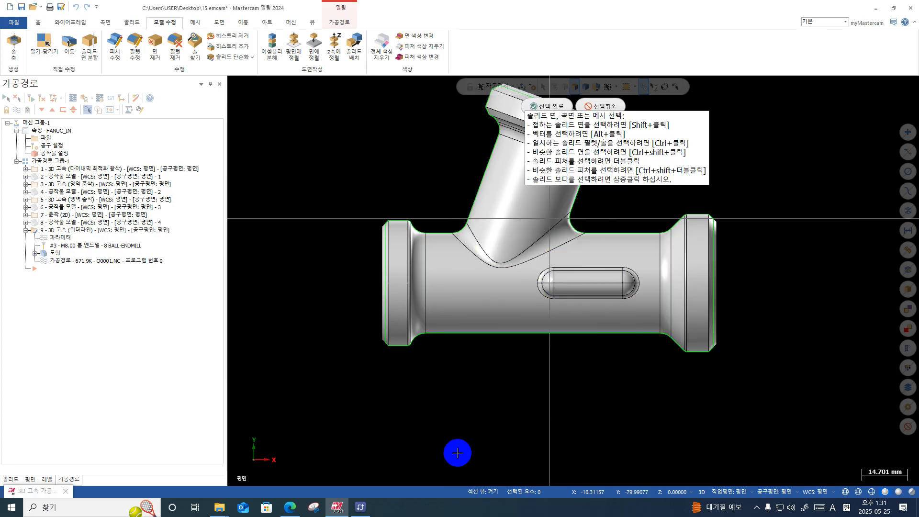
pyautogui.scroll(-3, 444, 369)
pyautogui.moveTo(681, 197); pyautogui.dragTo(289, 416)
pyautogui.press('Return')
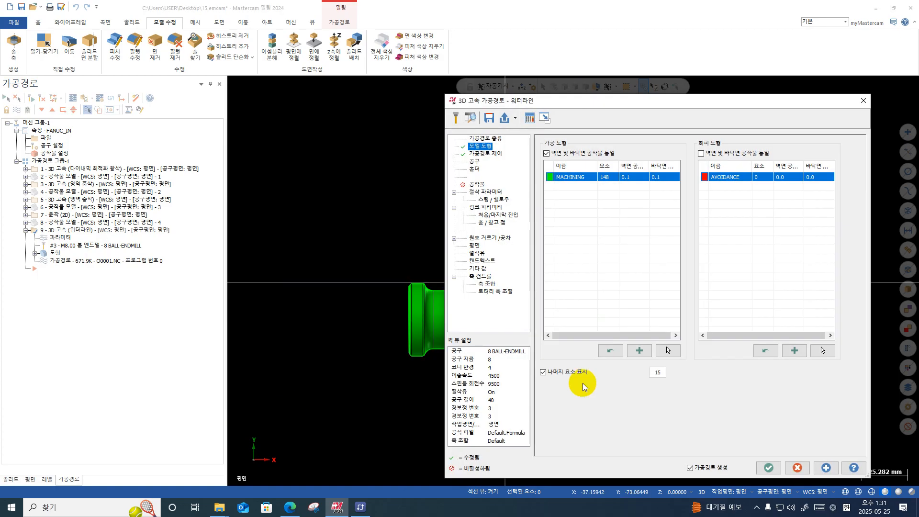
pyautogui.click(766, 468)
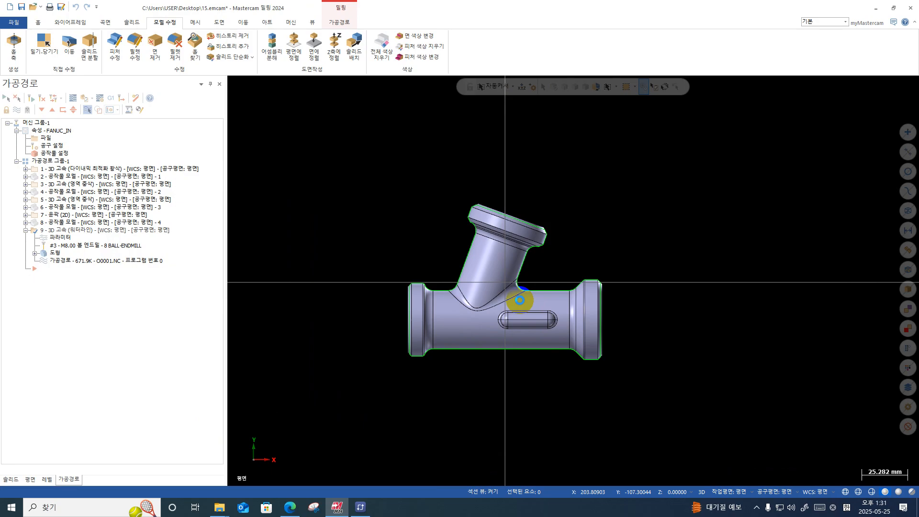
# - Inspect the closed, extended pipe end against the boundary outline and review the waterline operation's model geometry without changing it
pyautogui.scroll(5, 394, 297)
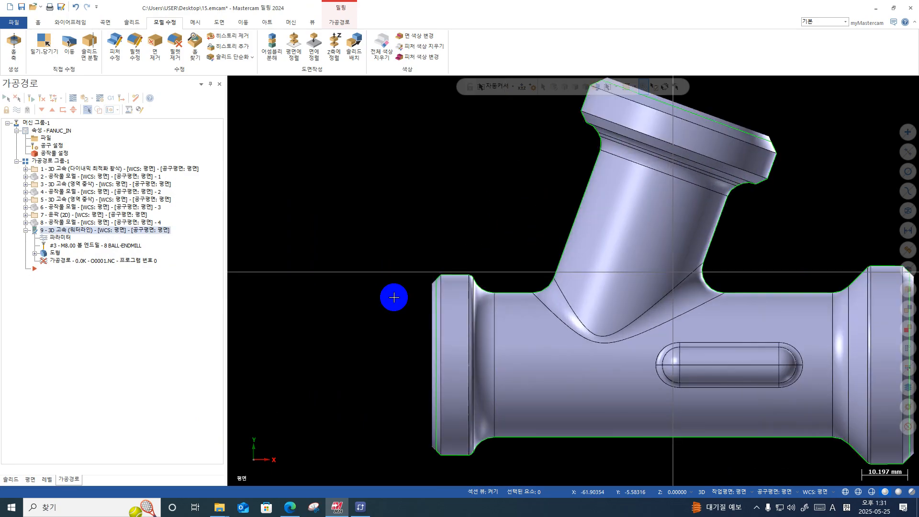
pyautogui.scroll(1, 394, 297)
pyautogui.moveTo(400, 297); pyautogui.dragTo(425, 297, button='middle')
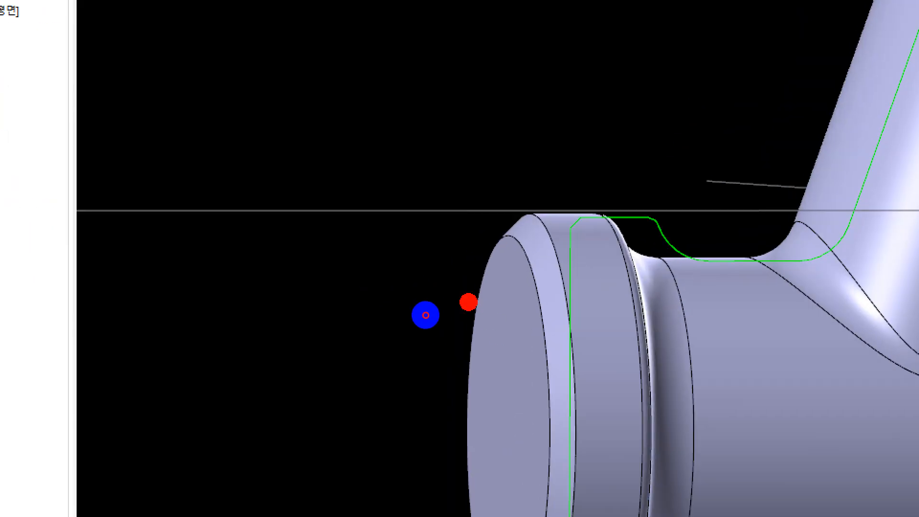
pyautogui.moveTo(469, 302); pyautogui.dragTo(519, 265)
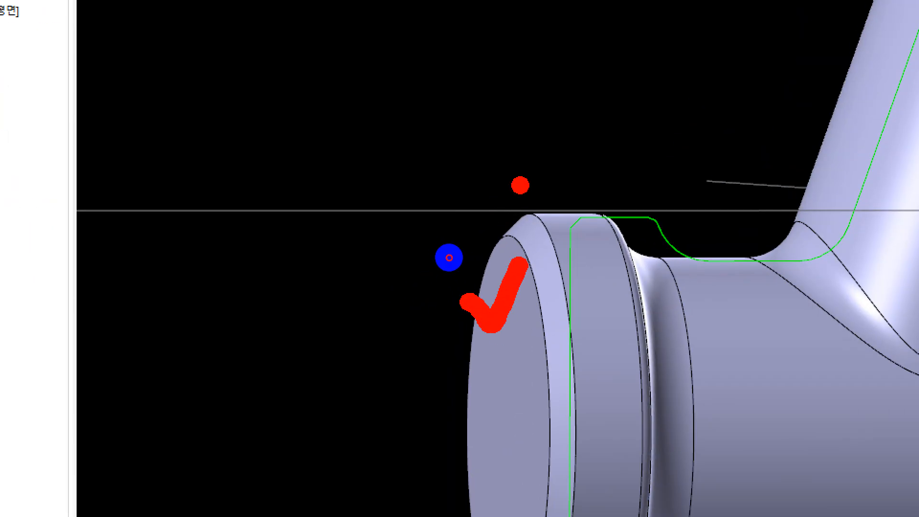
pyautogui.moveTo(521, 185)
pyautogui.mouseDown()
pyautogui.moveTo(517, 216)
pyautogui.moveTo(458, 198)
pyautogui.mouseUp()
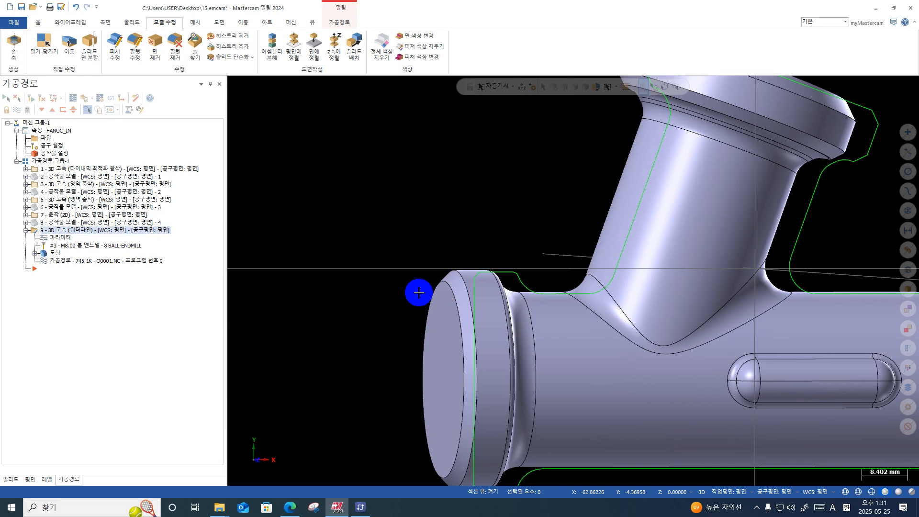
pyautogui.moveTo(419, 293); pyautogui.dragTo(460, 207, button='middle')
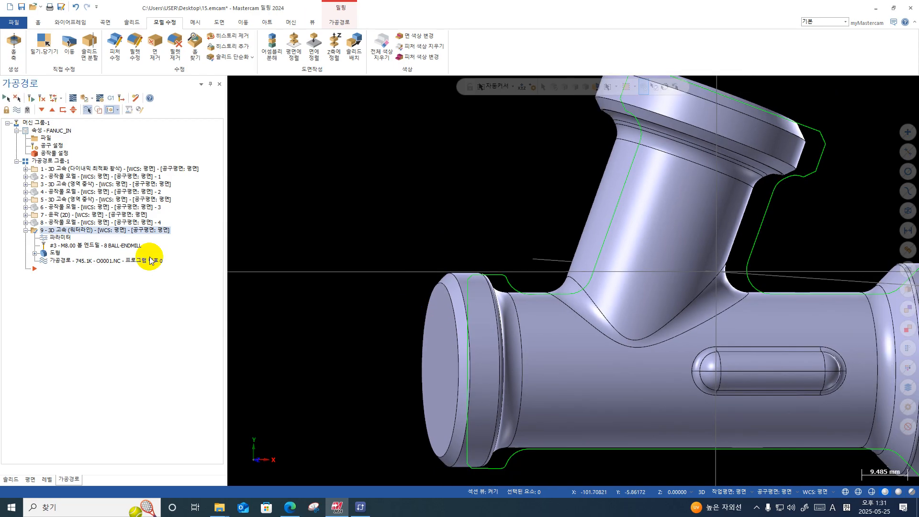
pyautogui.click(71, 248)
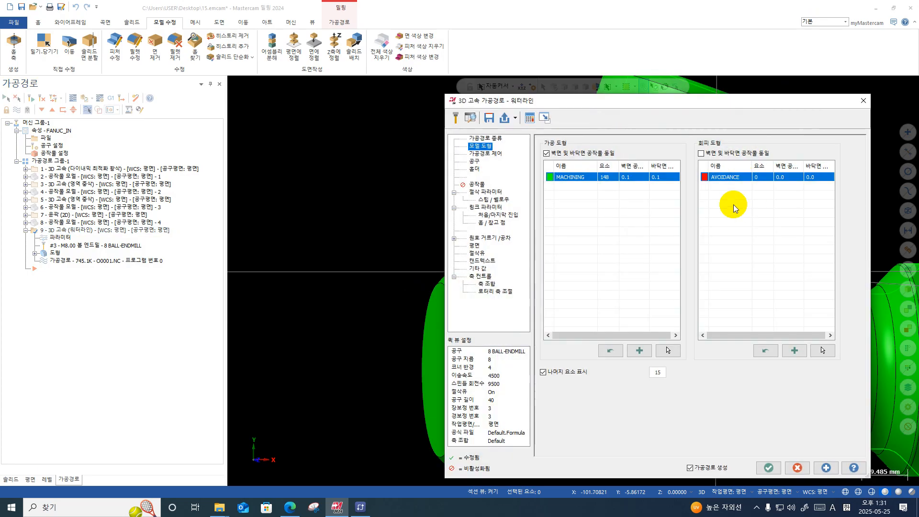
pyautogui.click(864, 100)
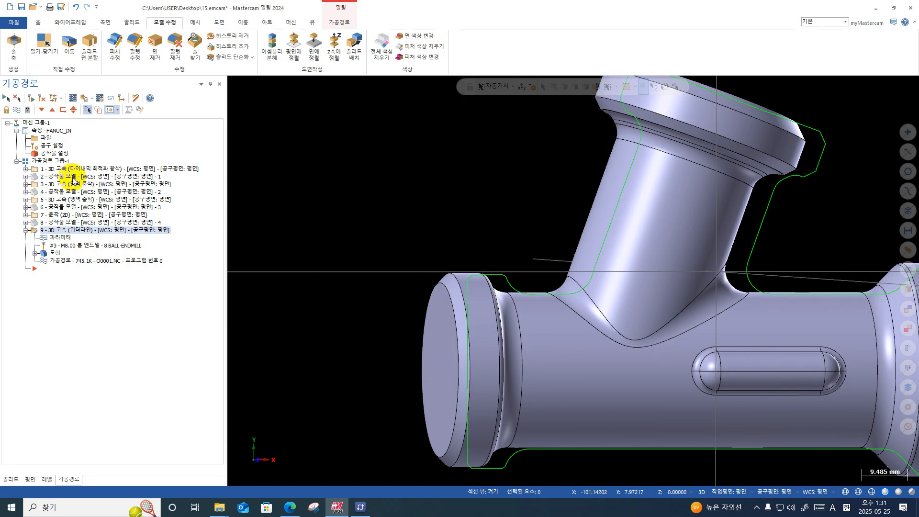
# - Backplot the waterline toolpath and examine its passes around the closed pipe ends from an angle
pyautogui.click(72, 102)
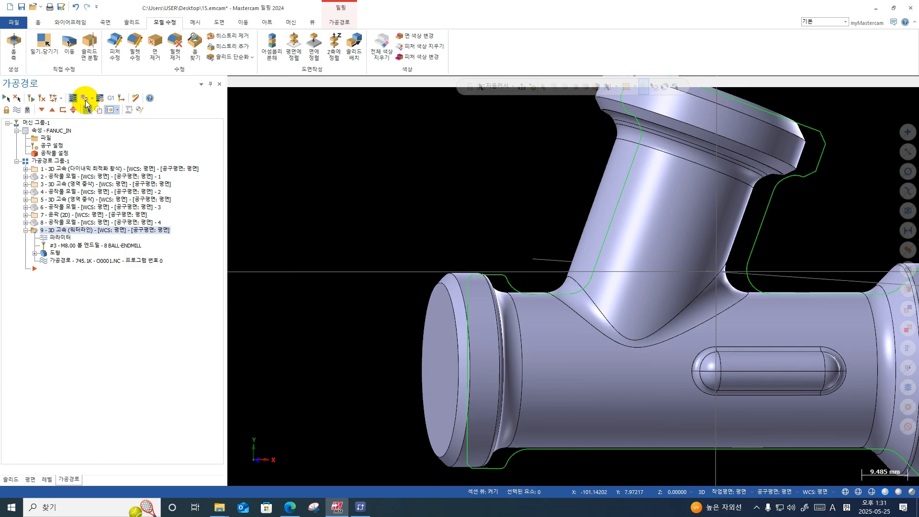
pyautogui.click(285, 83)
pyautogui.moveTo(496, 294)
pyautogui.mouseDown(button='middle')
pyautogui.moveTo(533, 322)
pyautogui.moveTo(509, 288)
pyautogui.mouseUp(button='middle')
pyautogui.moveTo(426, 259); pyautogui.dragTo(449, 342, button='middle')
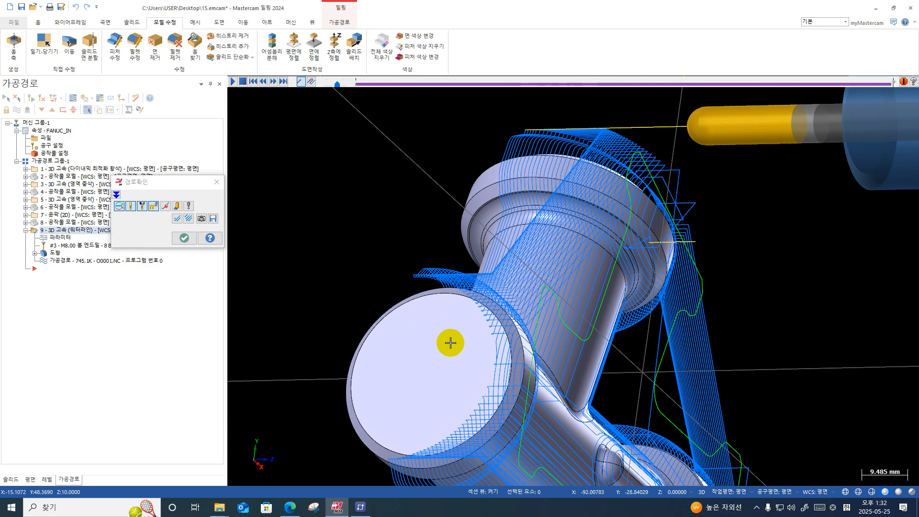
pyautogui.scroll(-2, 421, 324)
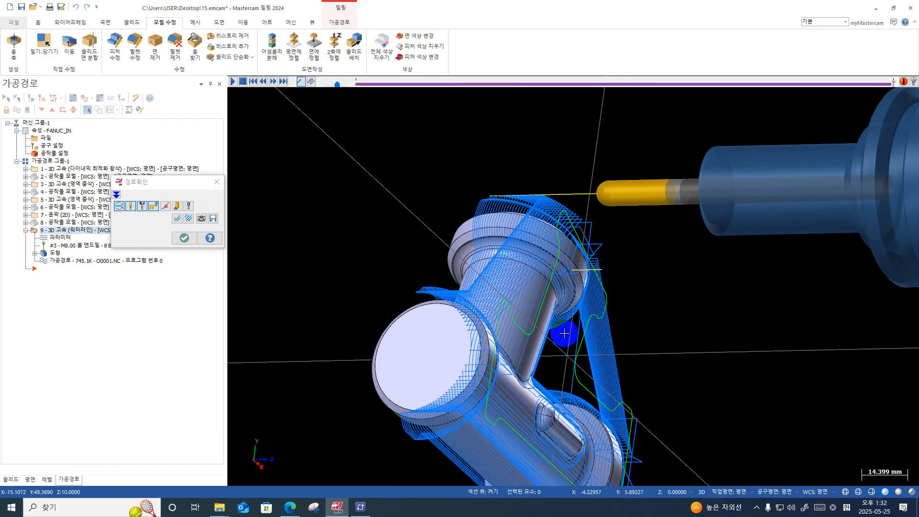
pyautogui.scroll(-1, 565, 334)
pyautogui.moveTo(565, 333); pyautogui.dragTo(469, 306, button='middle')
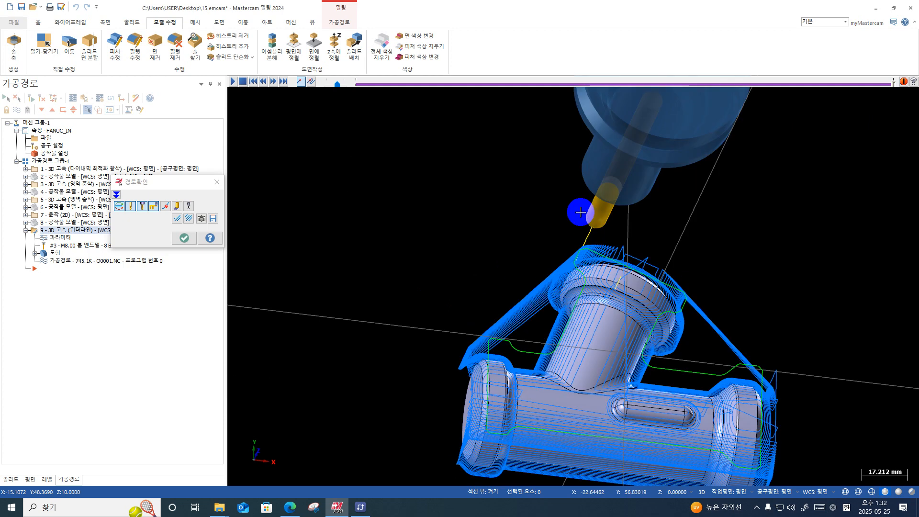
# - Examine the backplotted waterline passes around the whole fitting in the top view and close the backplot
pyautogui.rightClick(774, 236)
pyautogui.click(776, 308)
pyautogui.scroll(2, 344, 105)
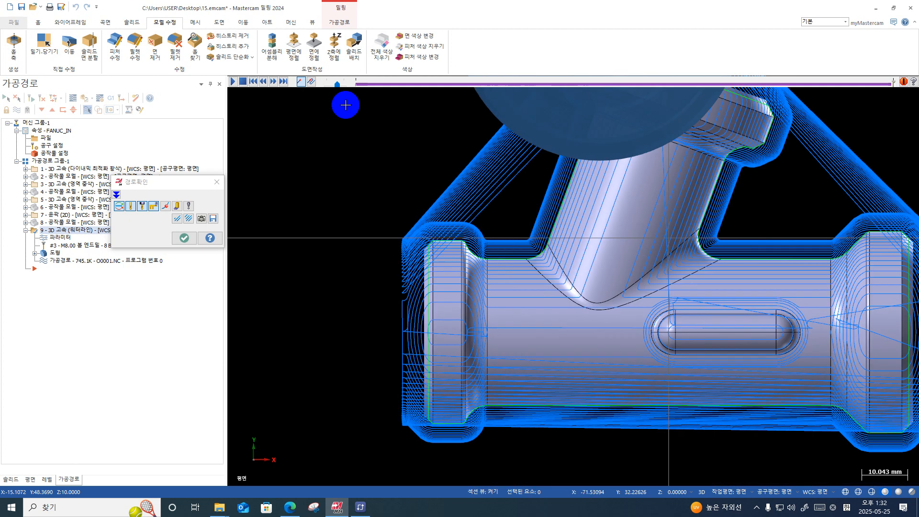
pyautogui.scroll(-1, 351, 177)
pyautogui.scroll(2, 691, 424)
pyautogui.scroll(-1, 569, 382)
pyautogui.scroll(-1, 568, 382)
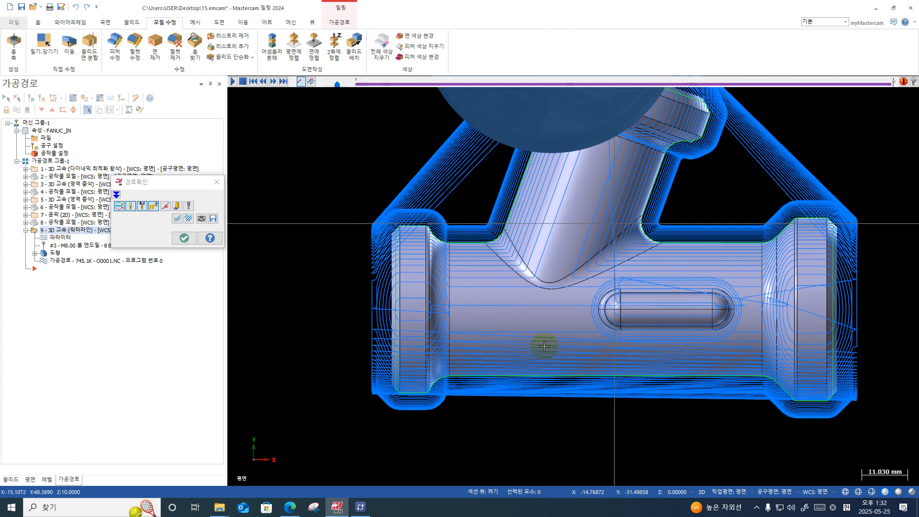
pyautogui.click(184, 238)
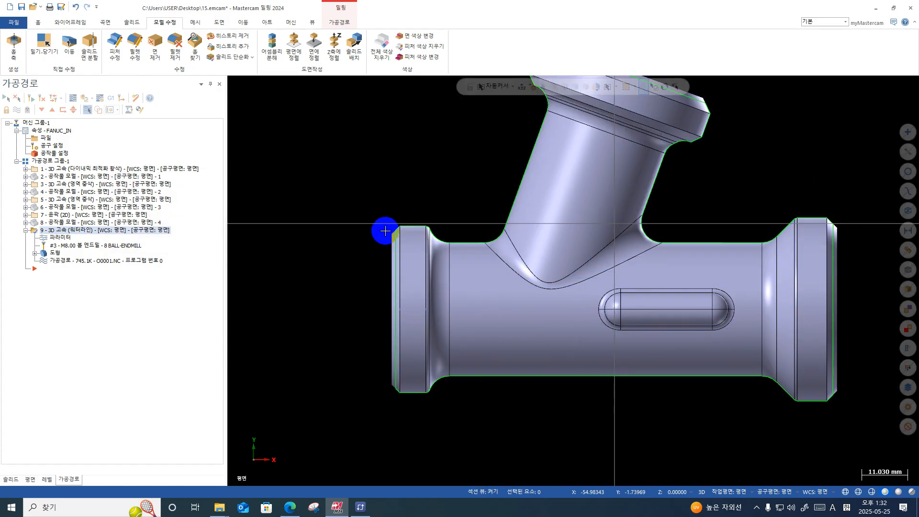